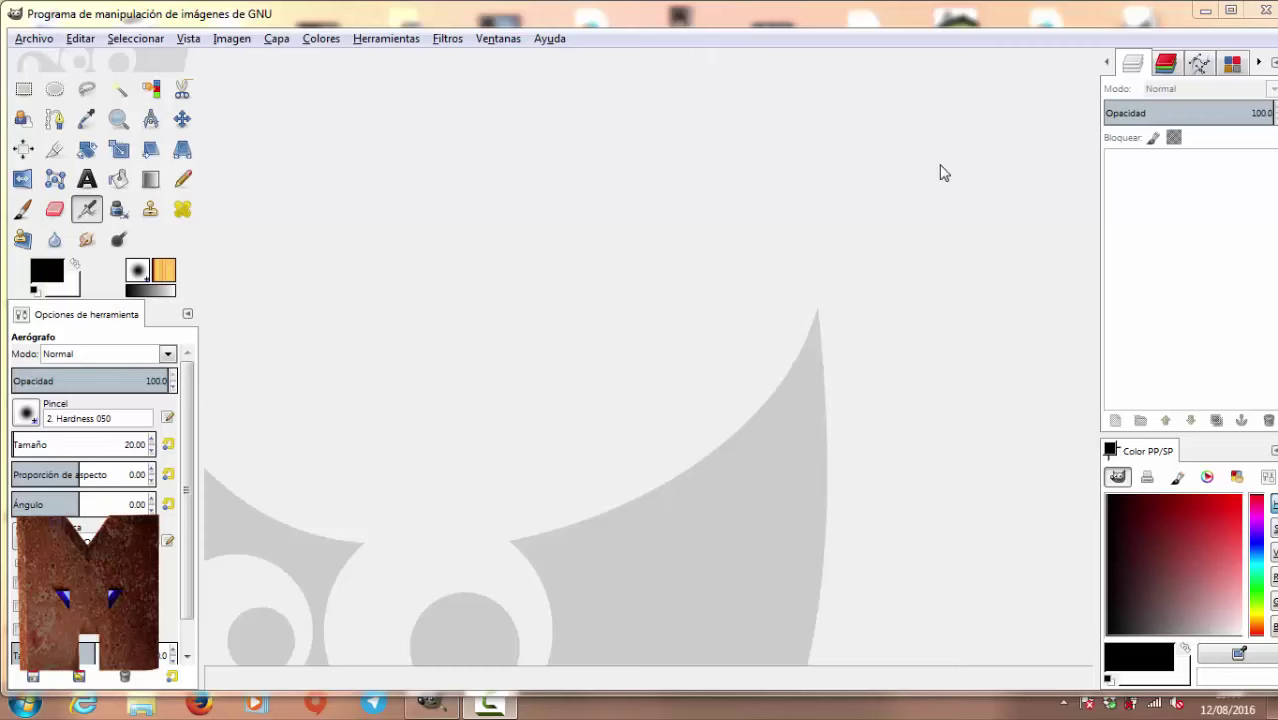
Step: Turn Single-Window Mode off and back on, then bring up the File menu
click(488, 45)
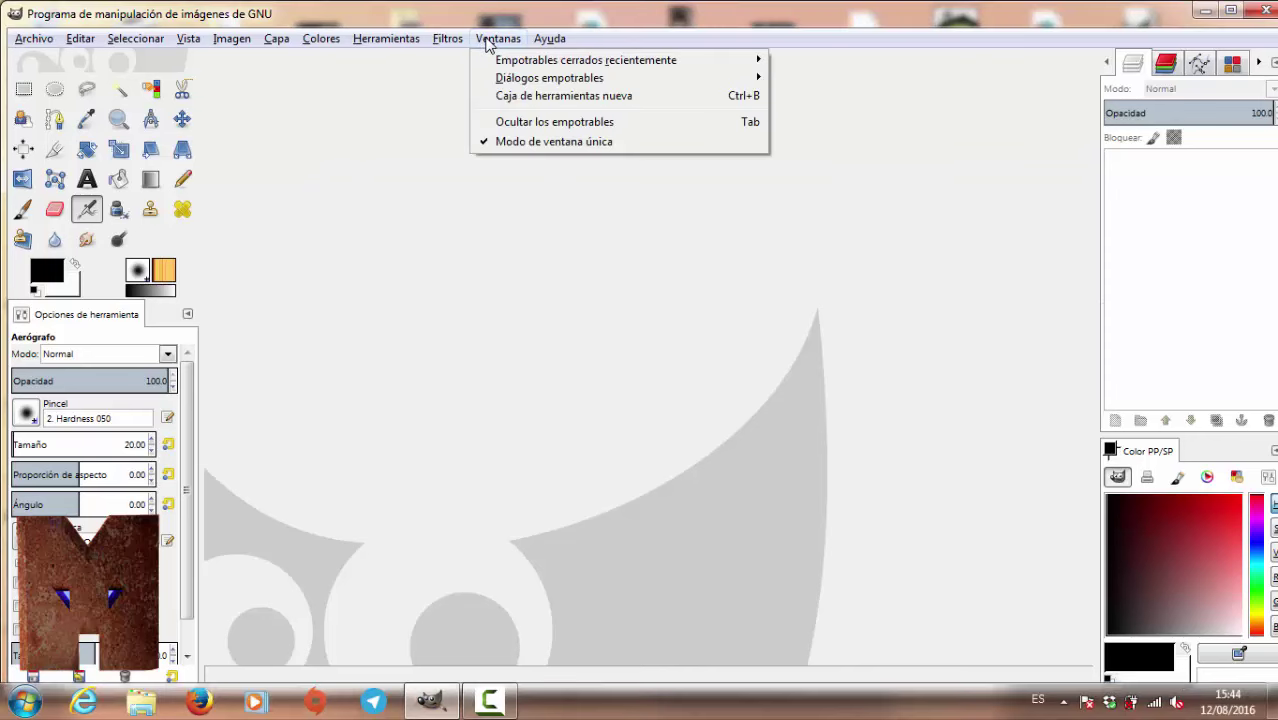
click(519, 143)
click(495, 42)
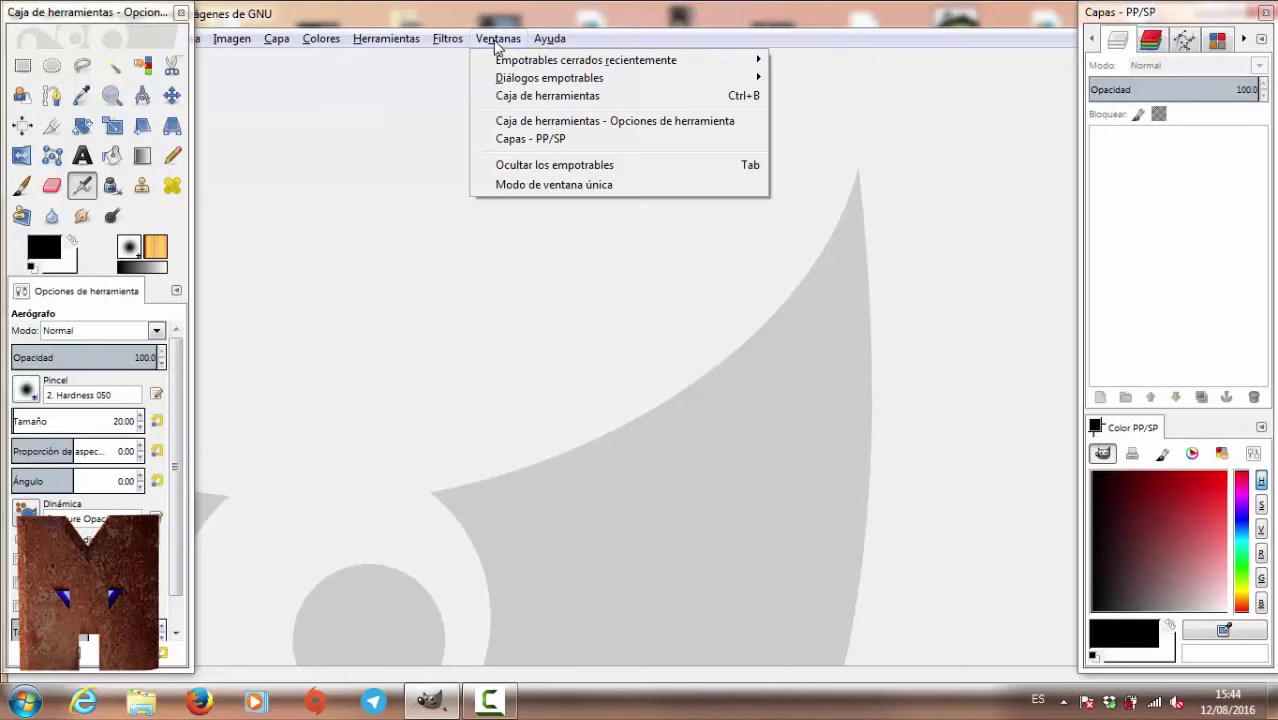
click(525, 185)
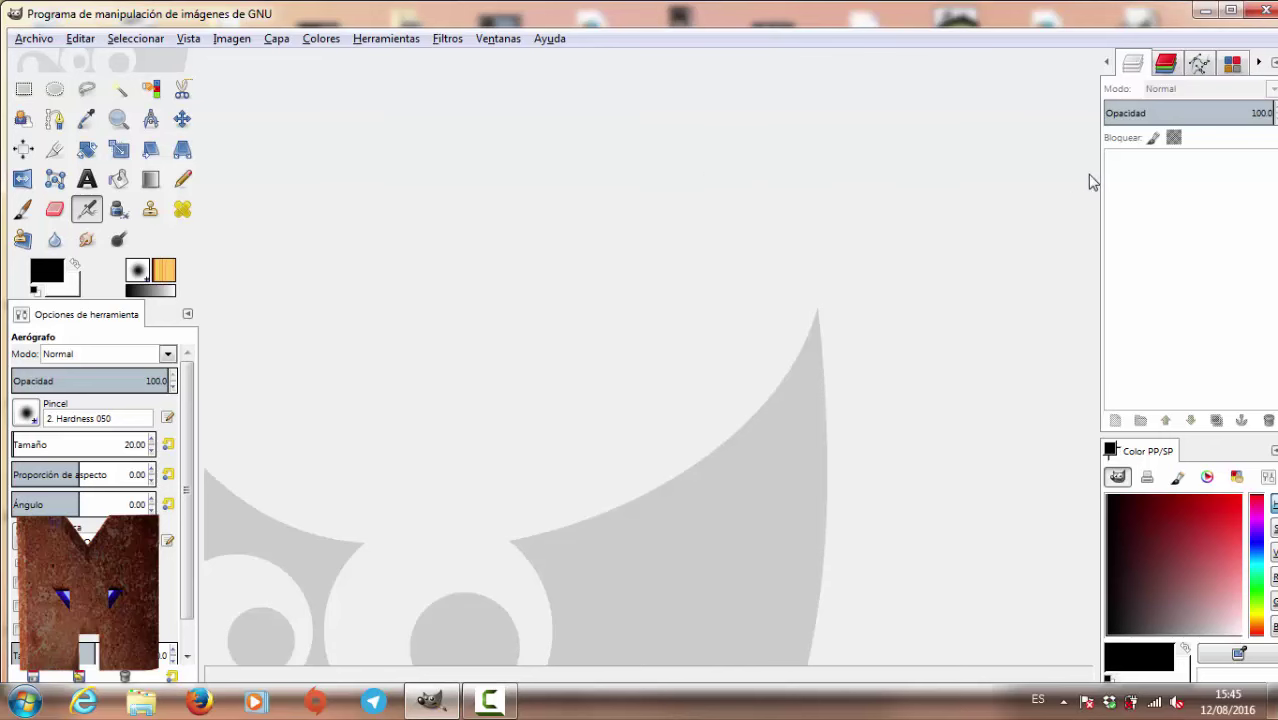
click(1132, 62)
click(30, 40)
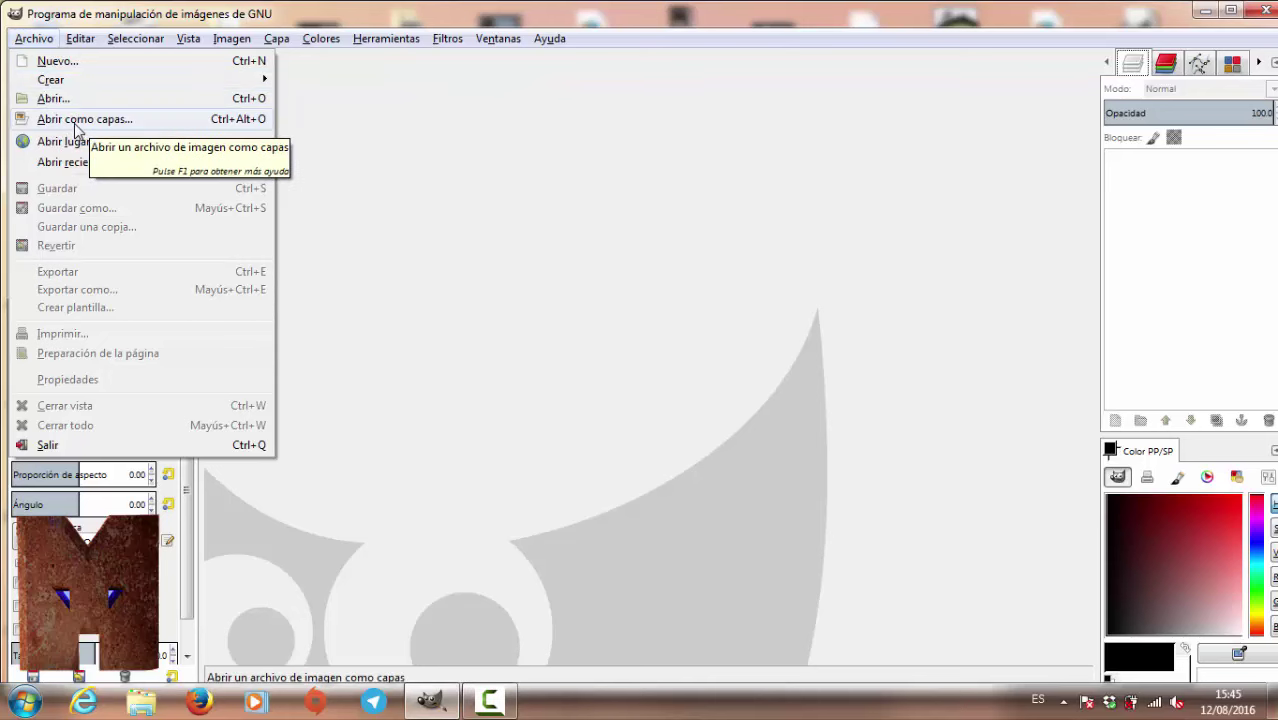
Step: Start a new image with pixel units, 72 ppi, RGB colour space and background-colour fill
click(60, 61)
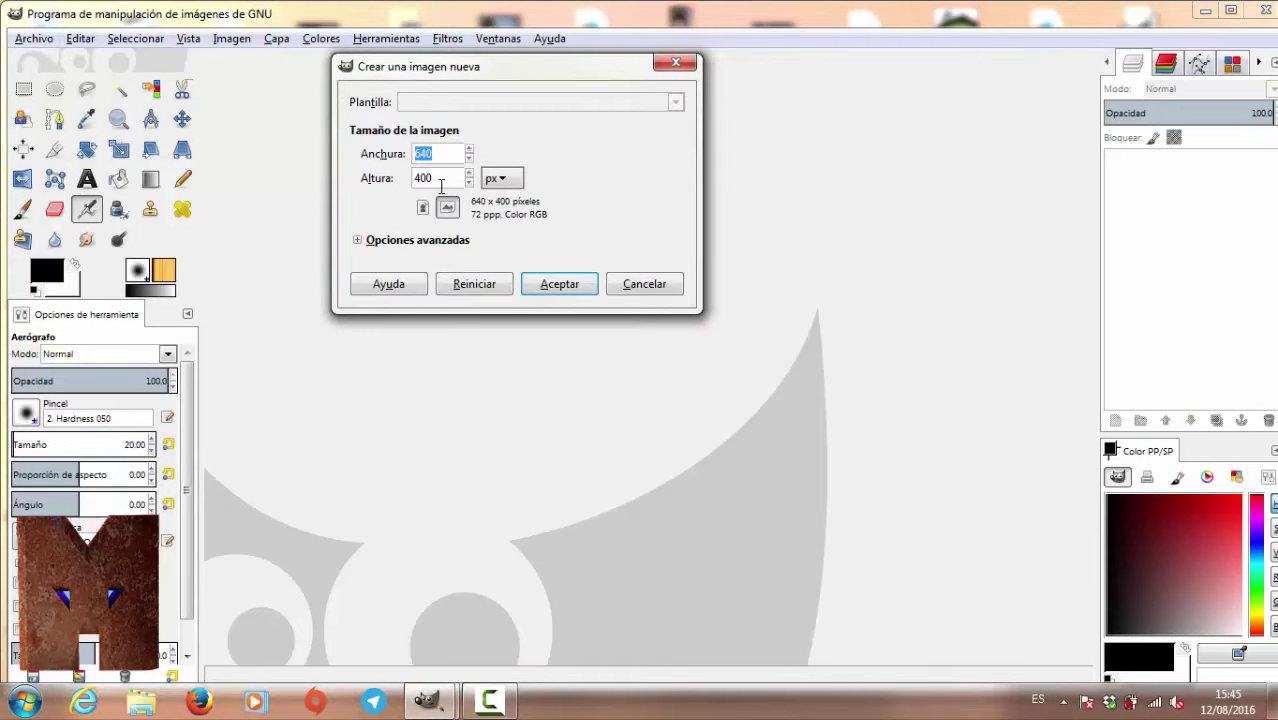
click(508, 188)
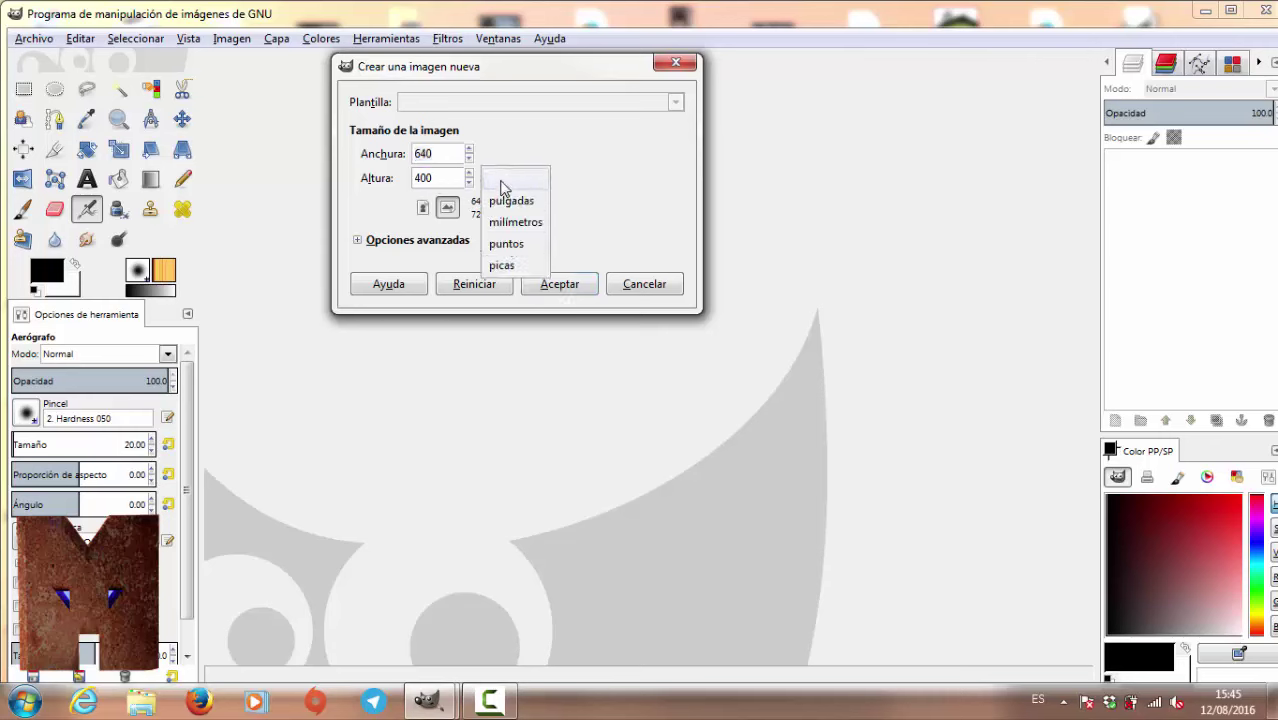
click(503, 189)
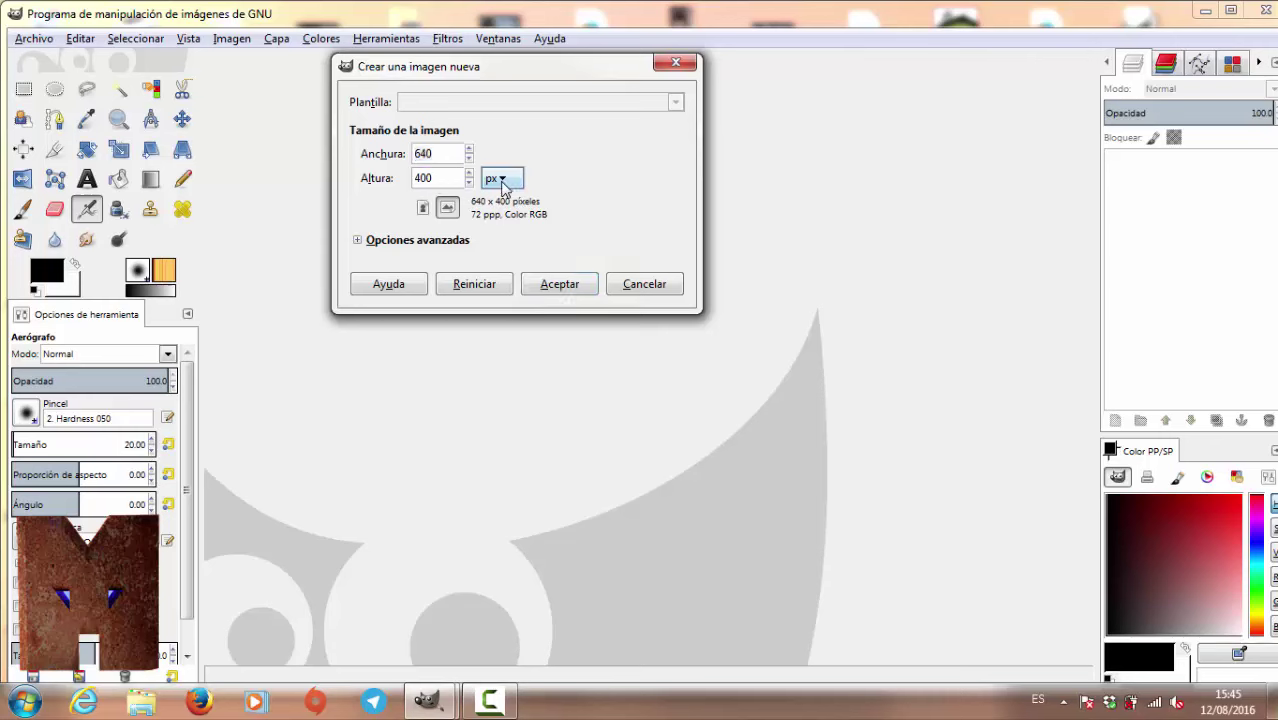
click(359, 241)
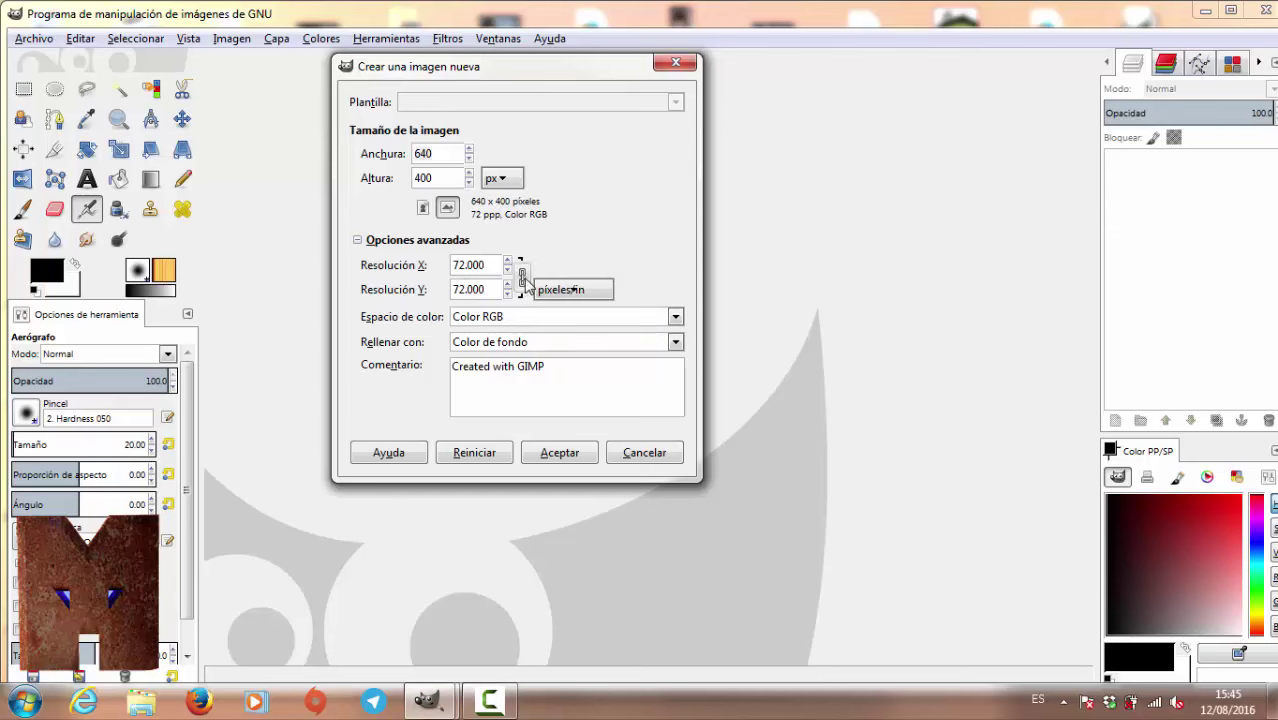
click(508, 261)
click(508, 269)
click(521, 279)
click(520, 272)
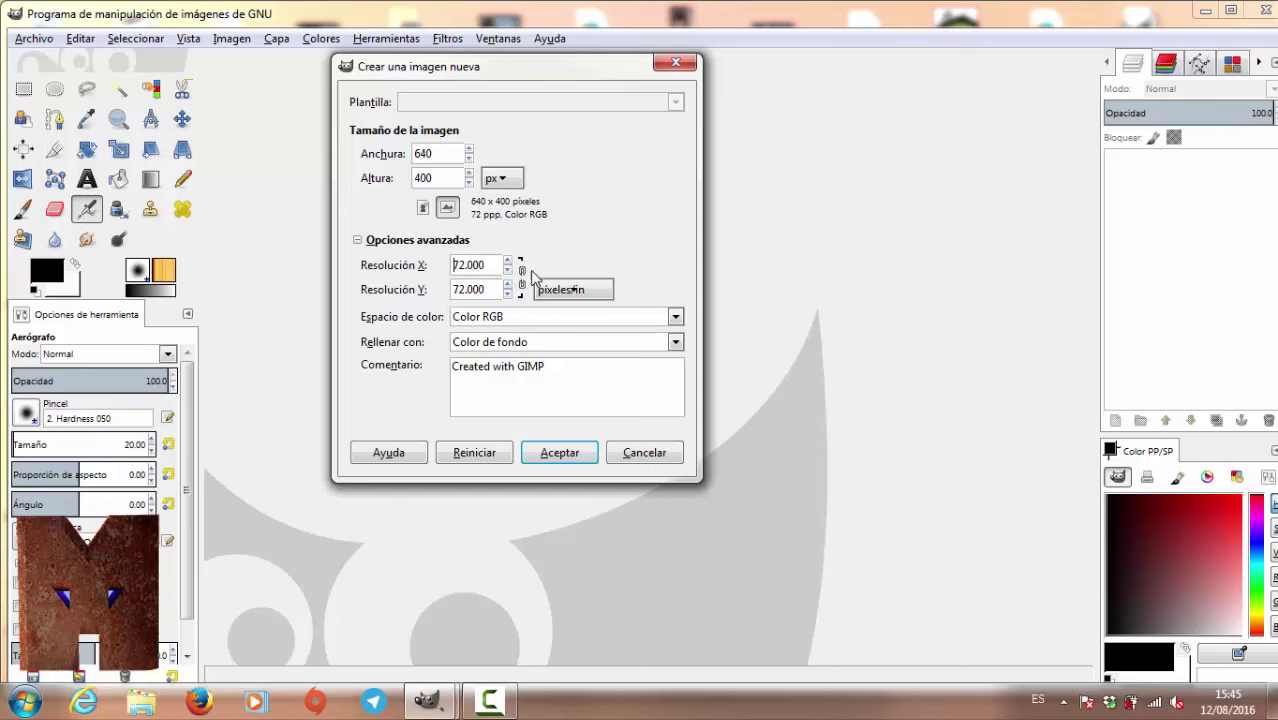
click(523, 280)
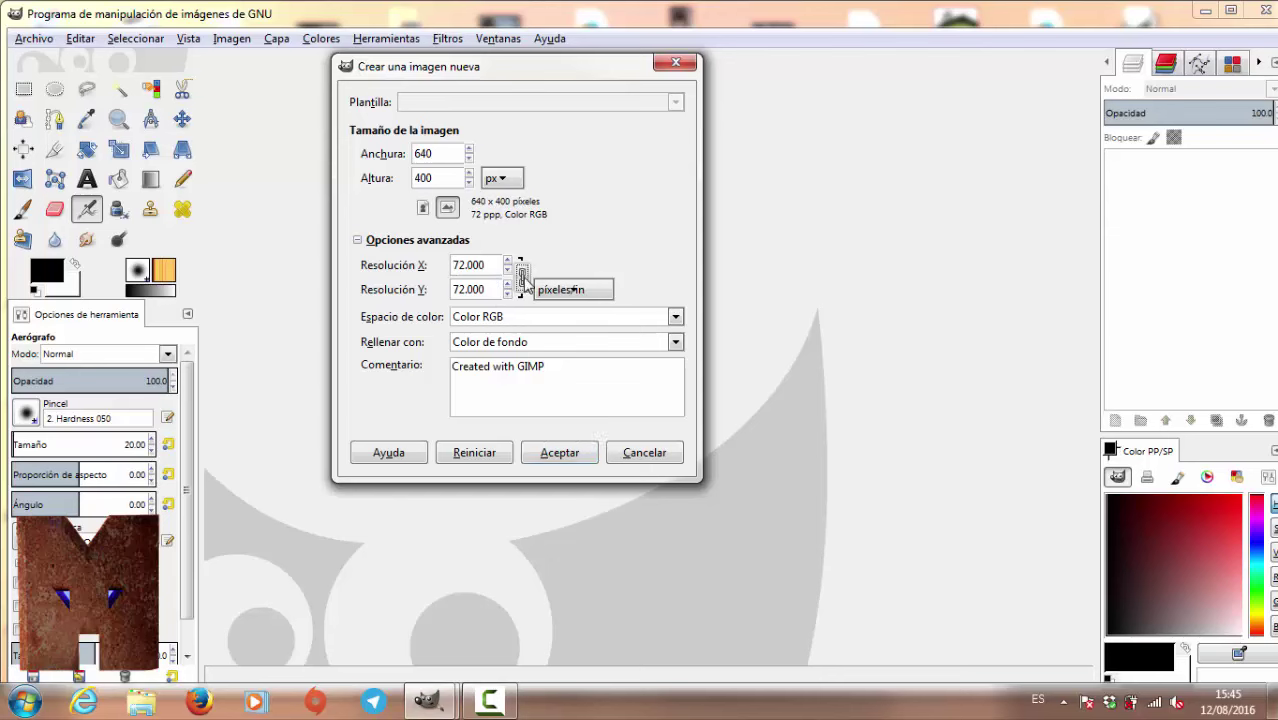
click(528, 316)
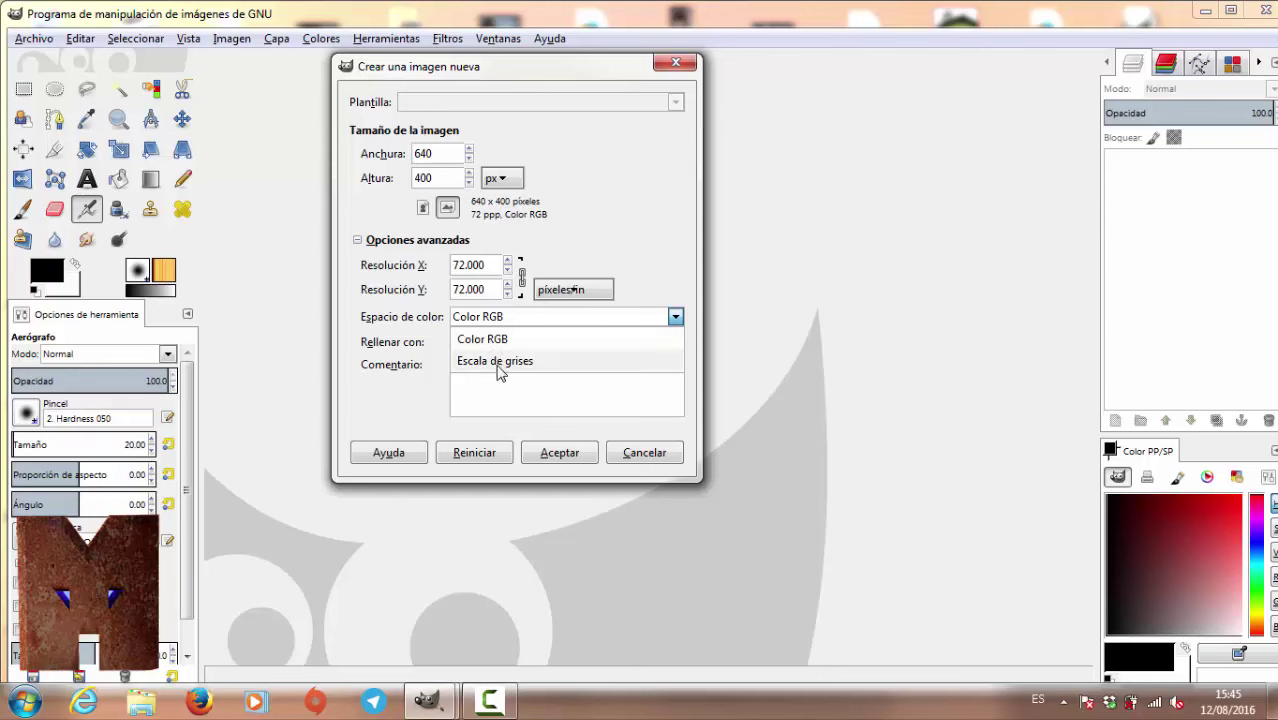
click(537, 404)
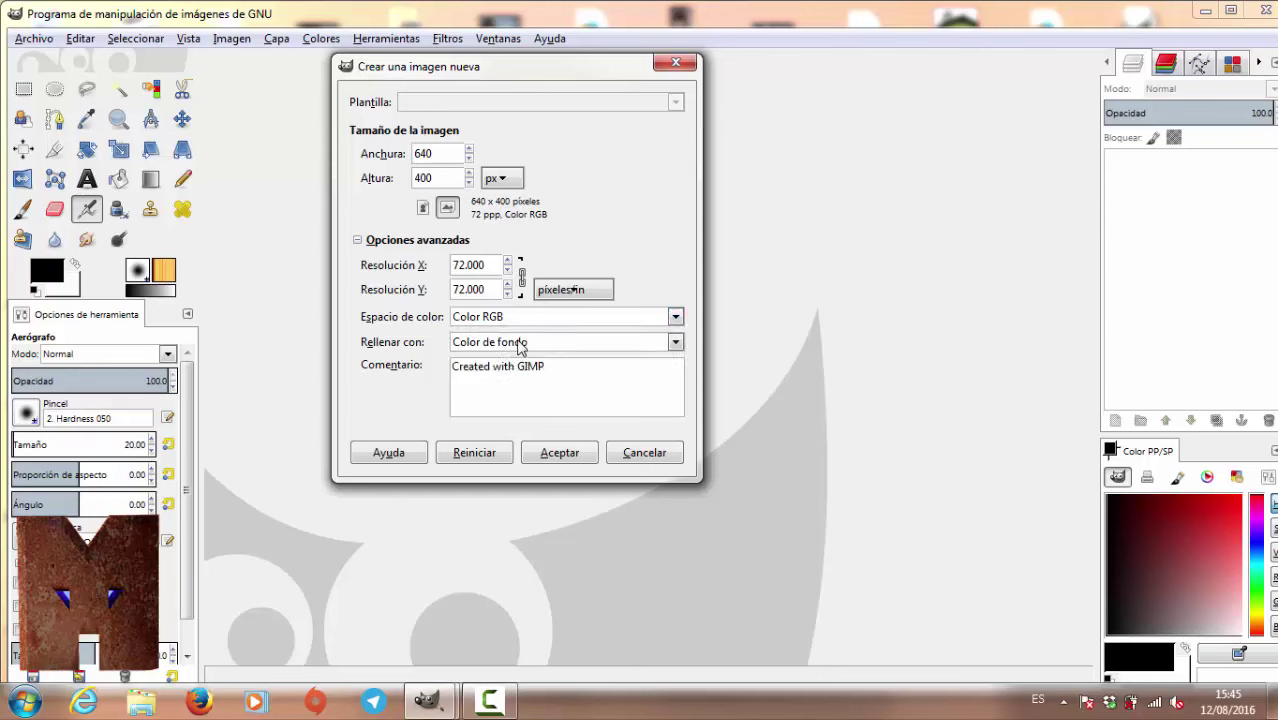
click(519, 342)
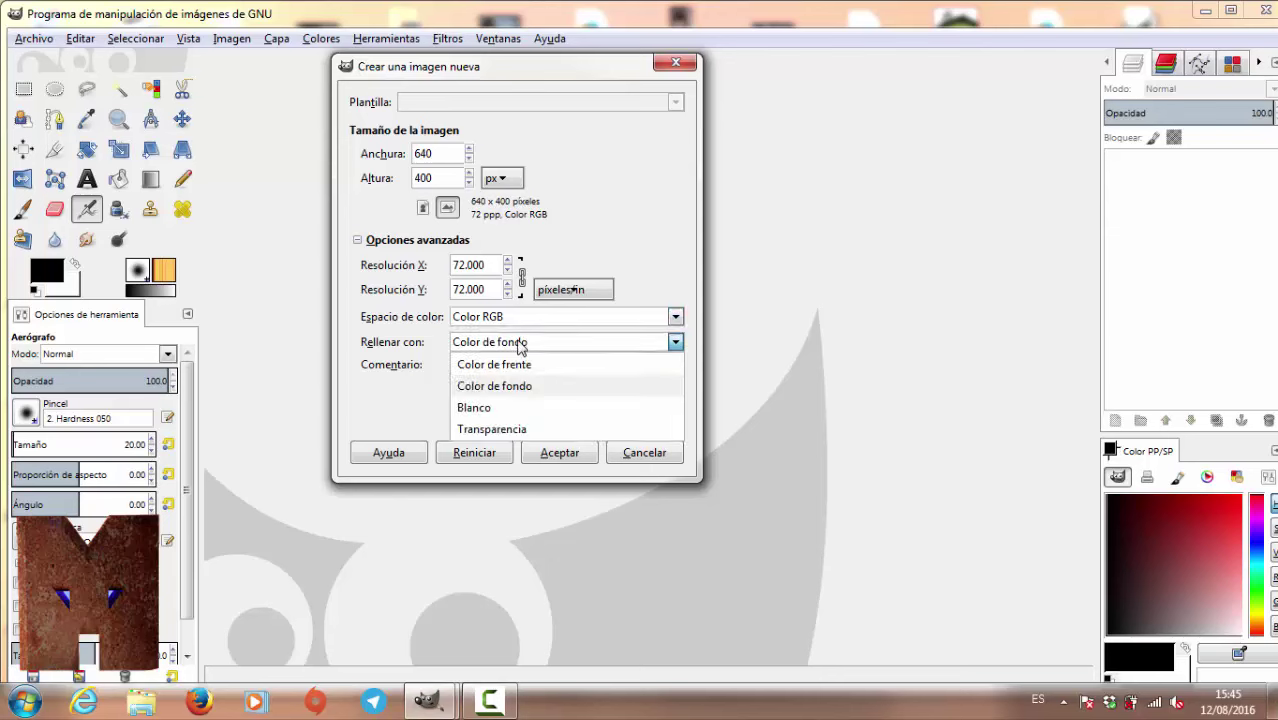
click(519, 342)
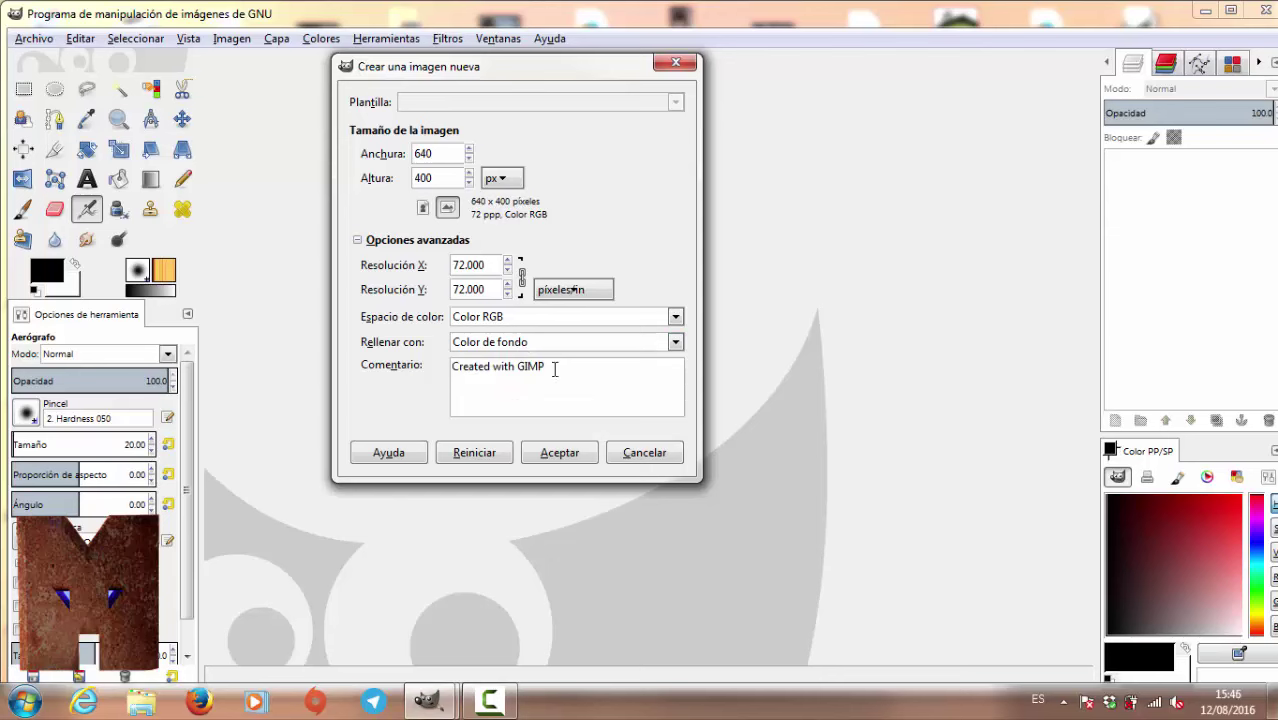
Step: Replace the comment, set the size to 1200 × 1200 px, and create the image
drag(555, 369, 399, 373)
text(Creado por Megablender3D)
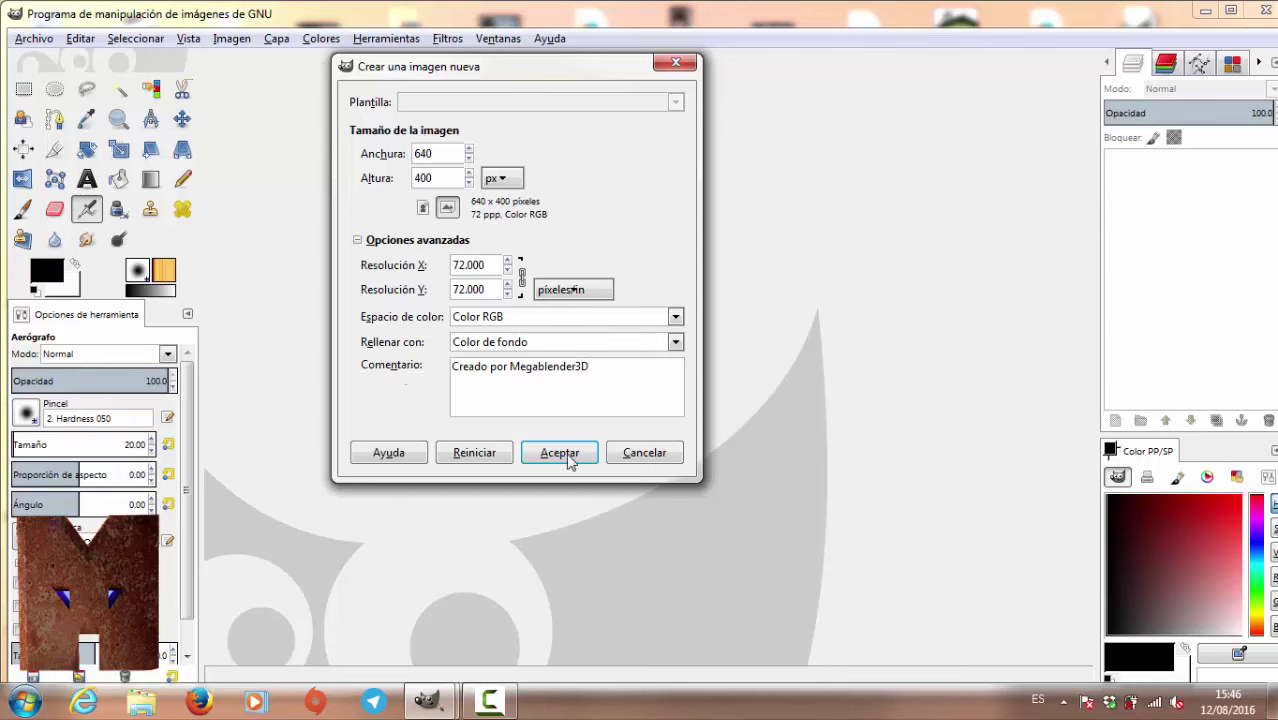
drag(432, 153, 373, 157)
text(1200)
key(Tab)
text(1)
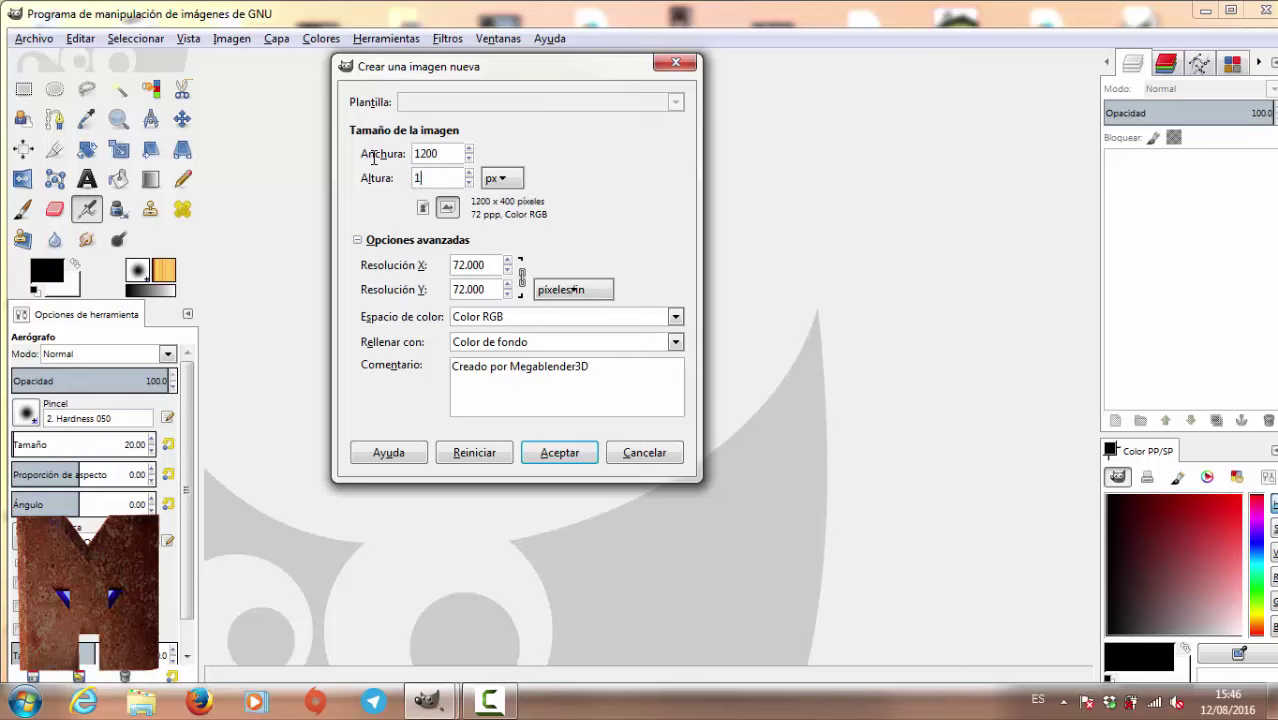
click(560, 452)
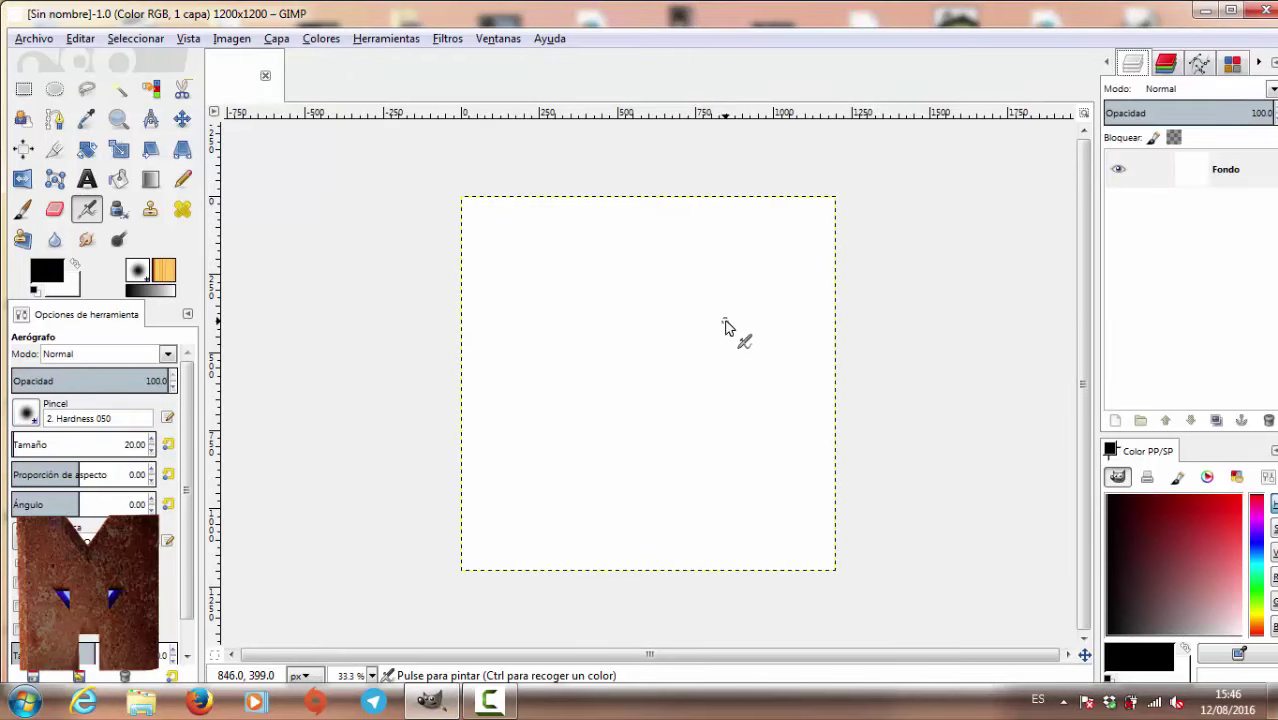
Step: Zoom to 50% and look through the Fondo layer and Layers panel menus
key(plus)
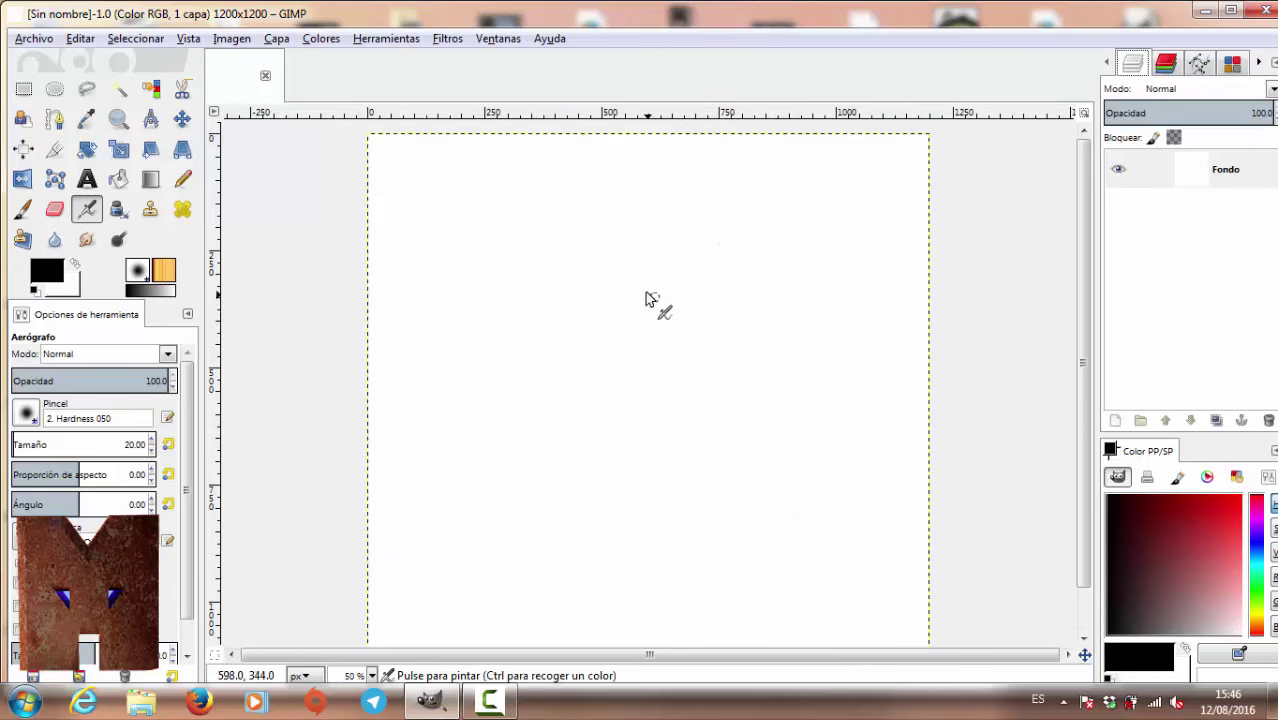
click(1198, 179)
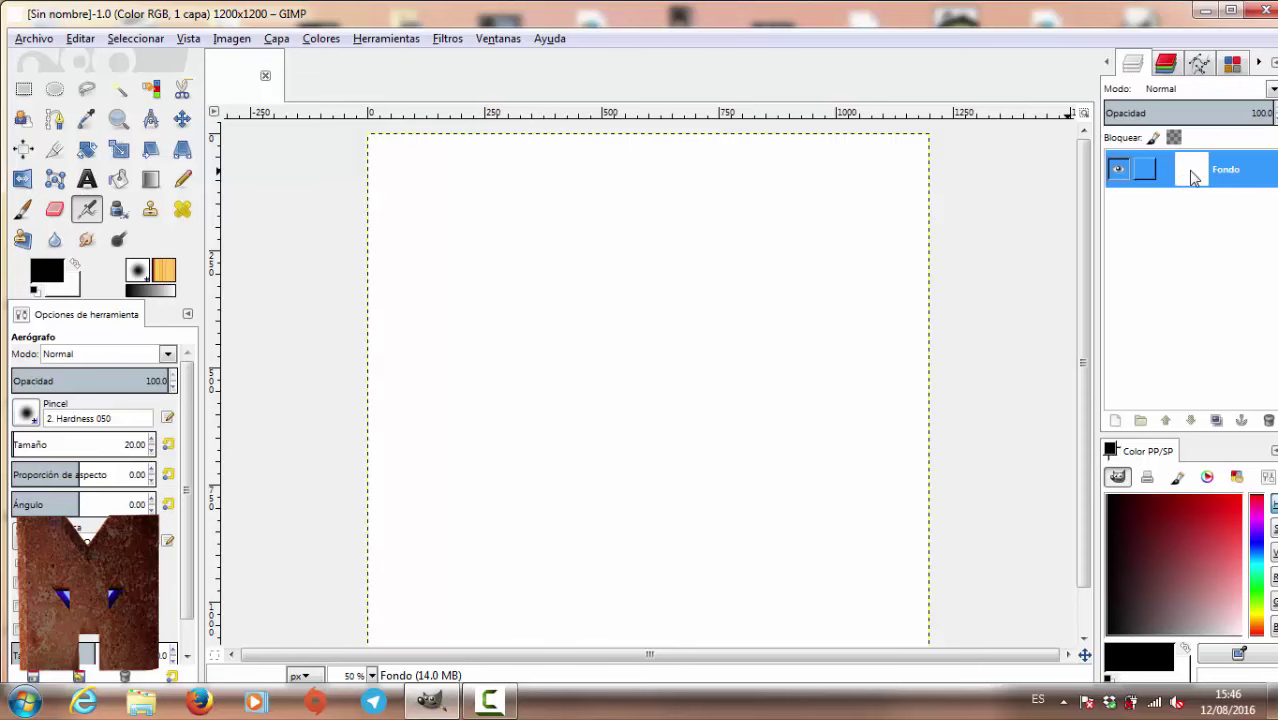
right_click(1192, 177)
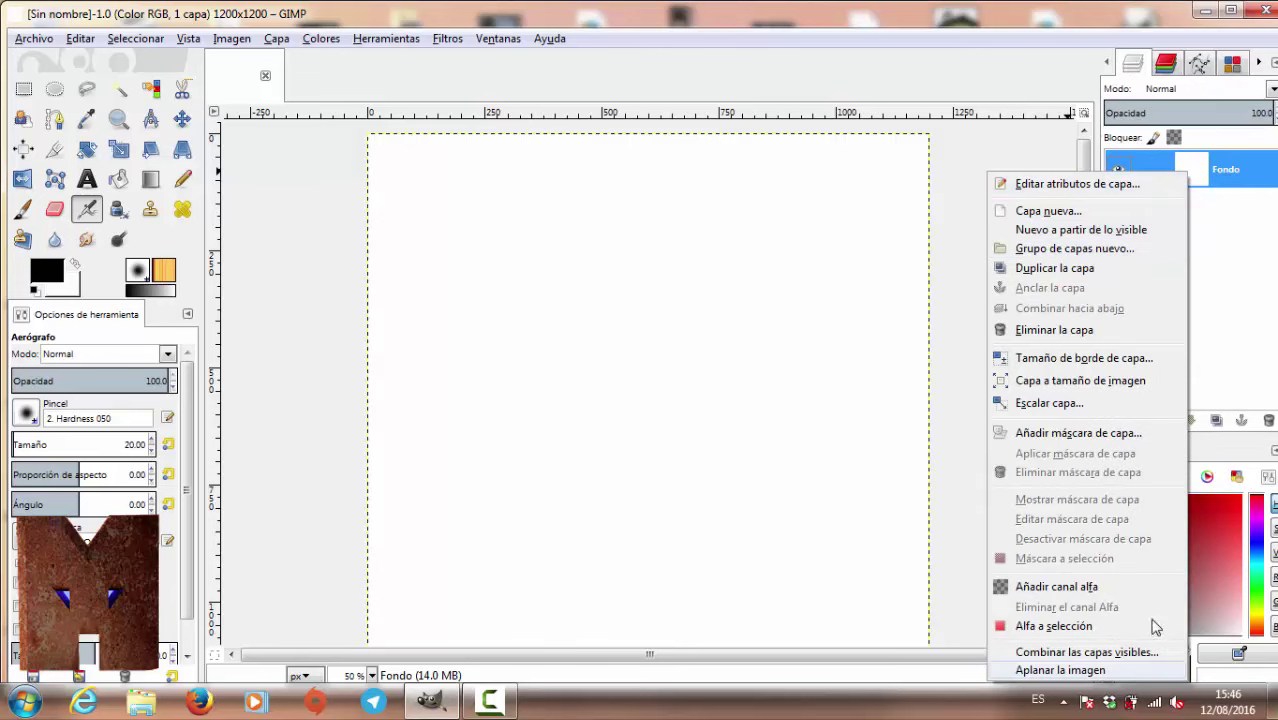
click(1230, 232)
click(1271, 92)
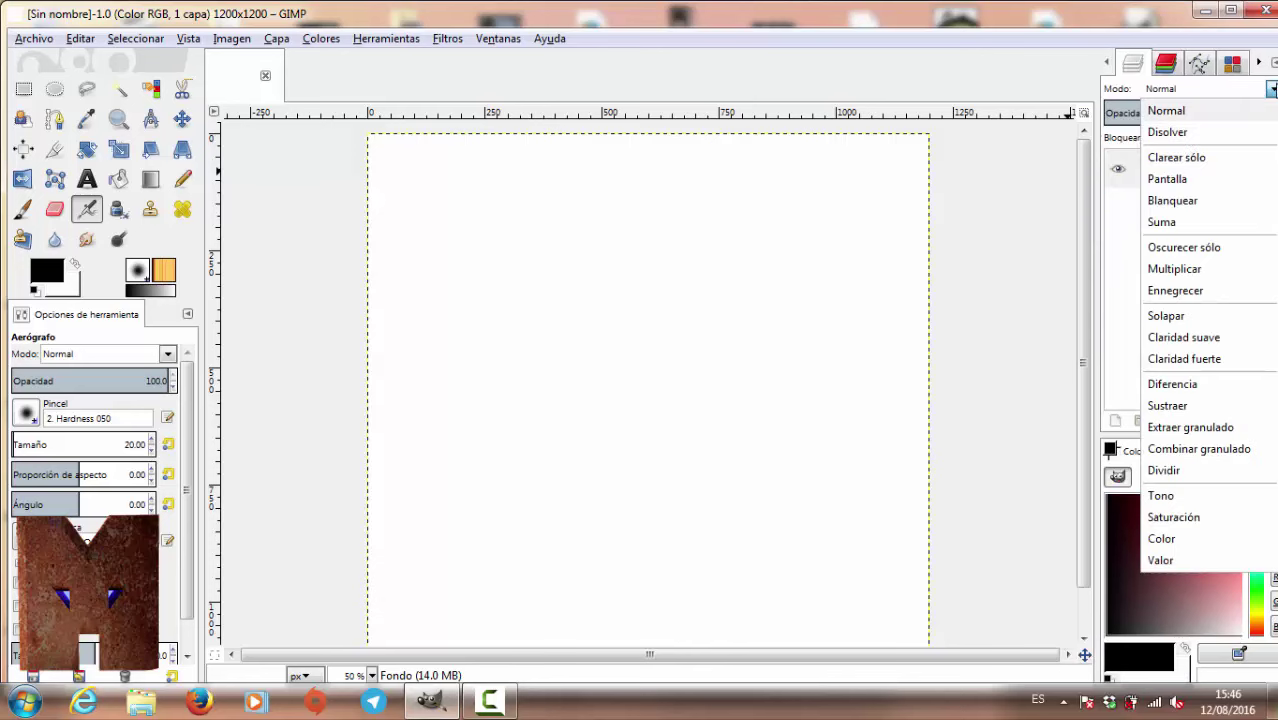
click(1271, 90)
click(1272, 62)
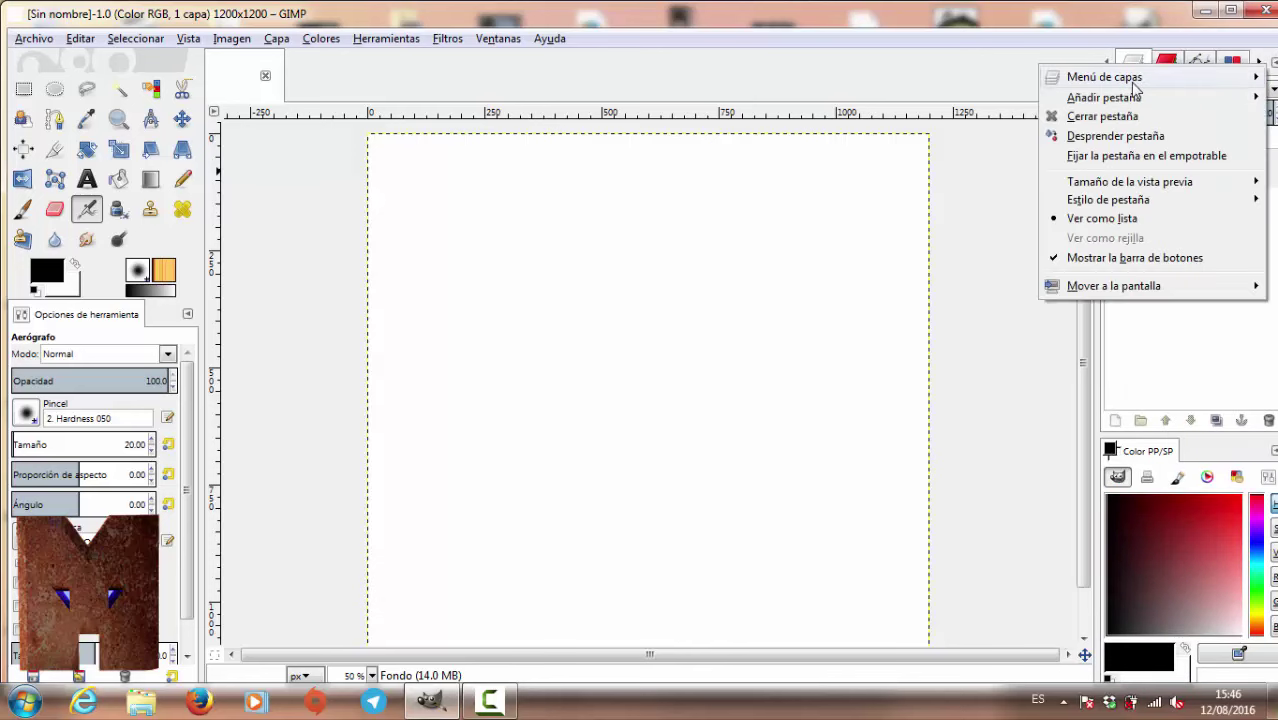
mouse_move(1104, 77)
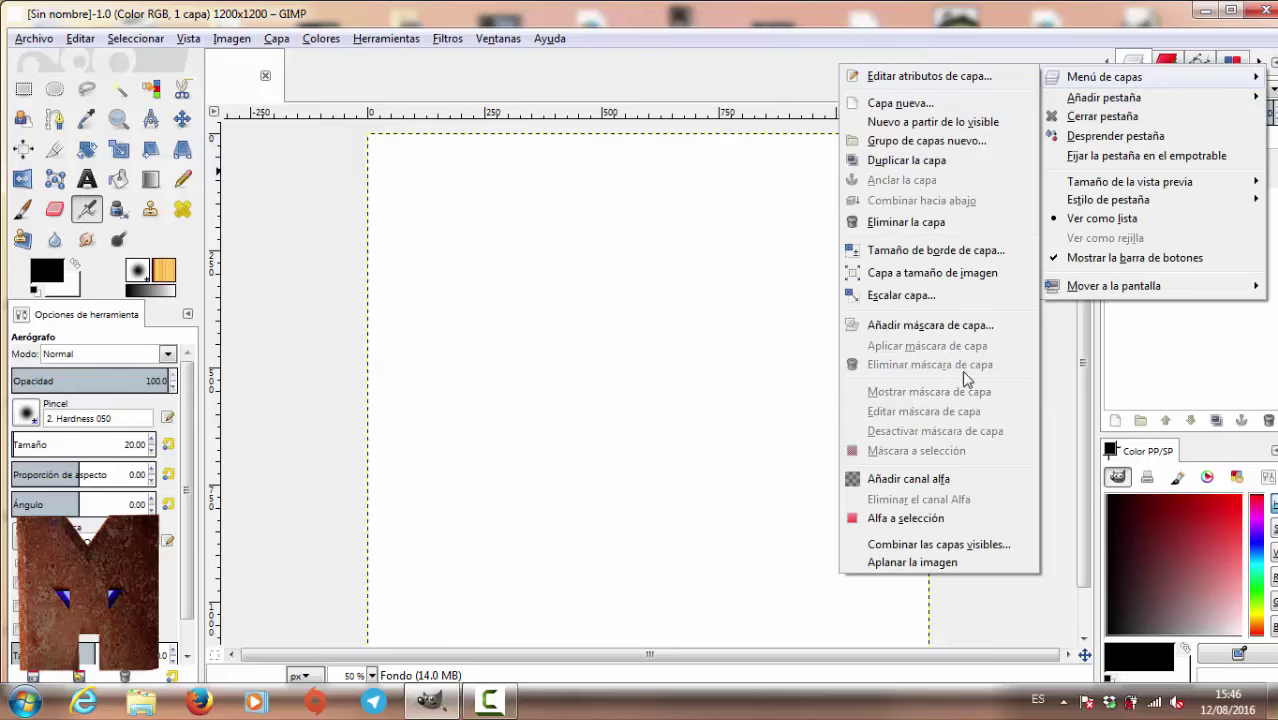
click(1172, 350)
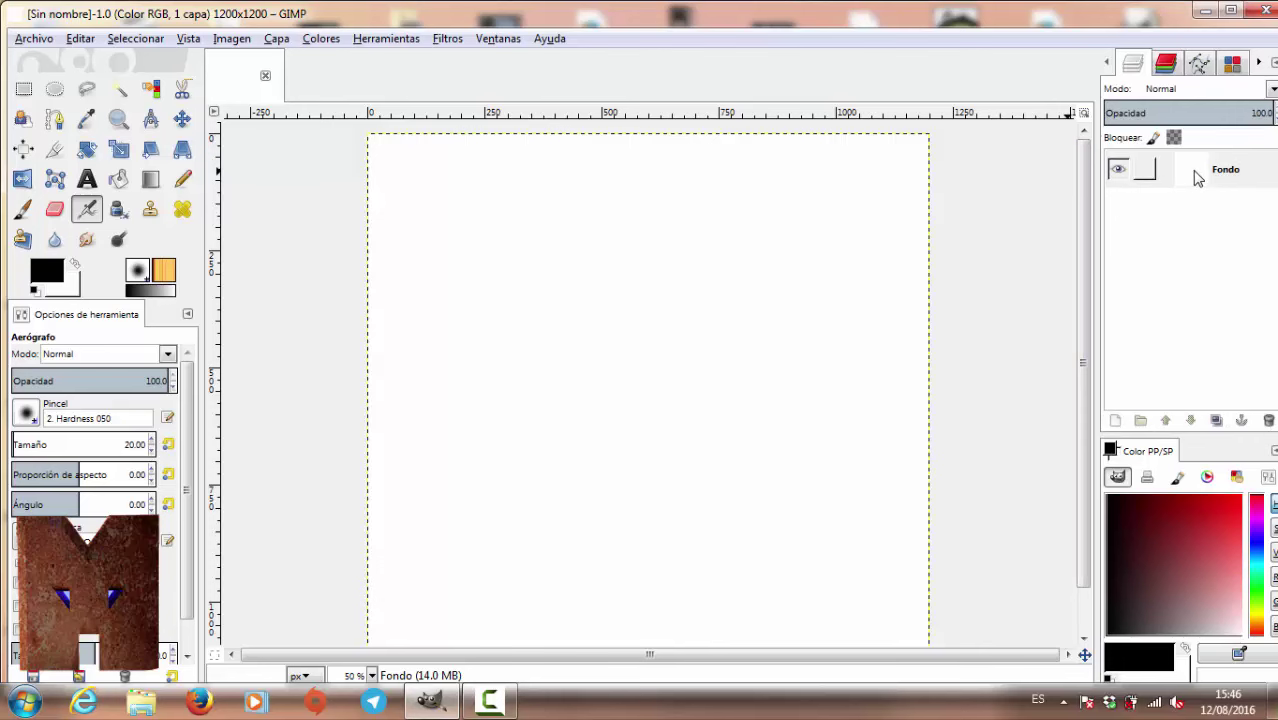
Step: Hide and reshow the Fondo layer, then bring up the File menu
click(1118, 172)
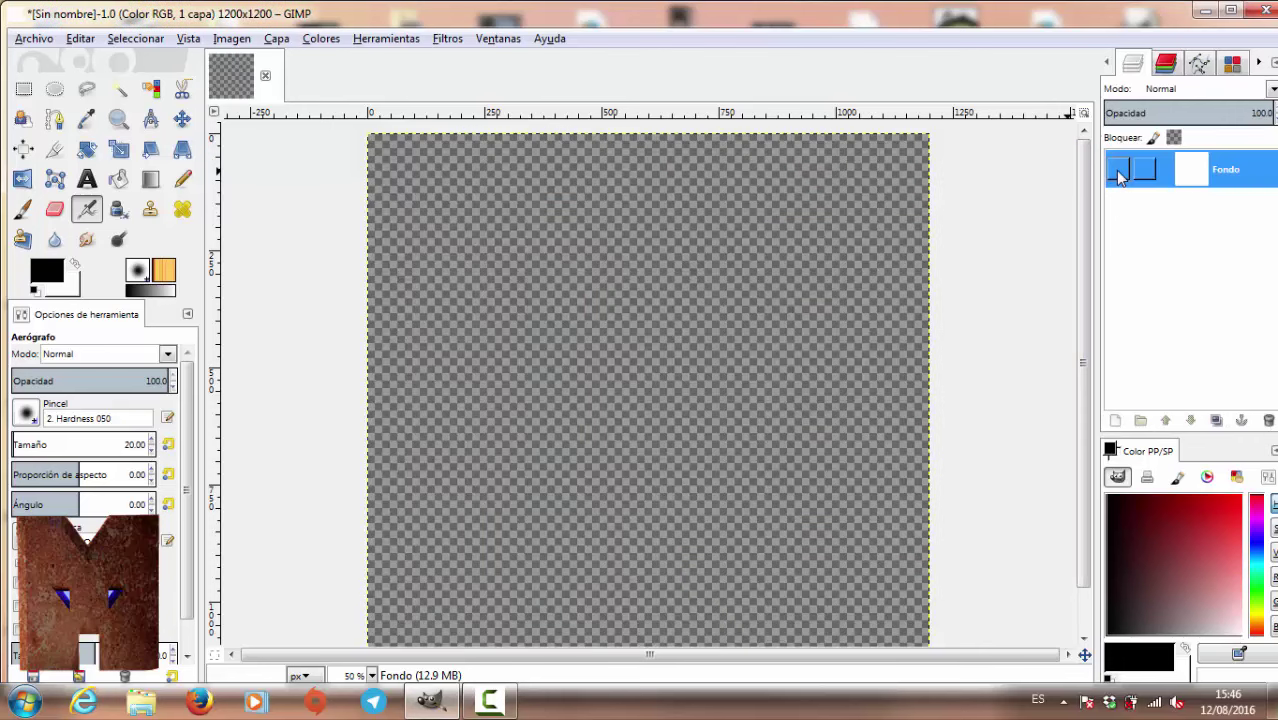
click(1118, 172)
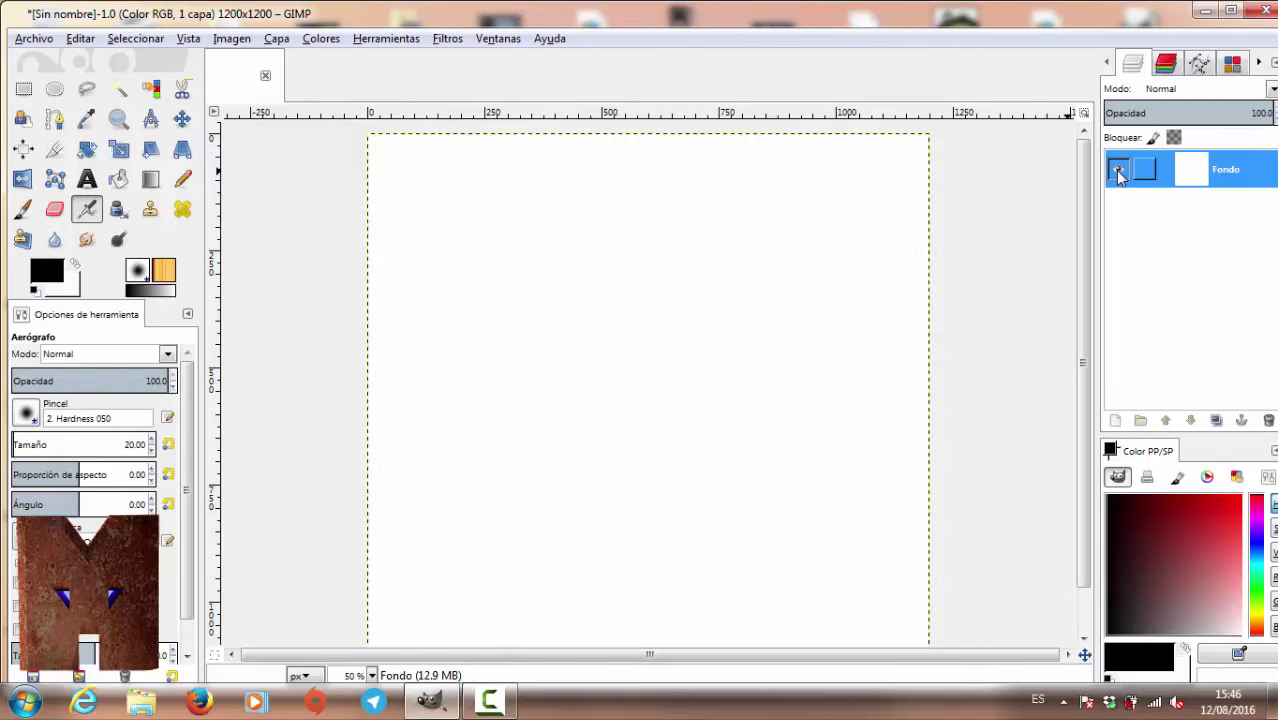
click(1118, 172)
click(32, 40)
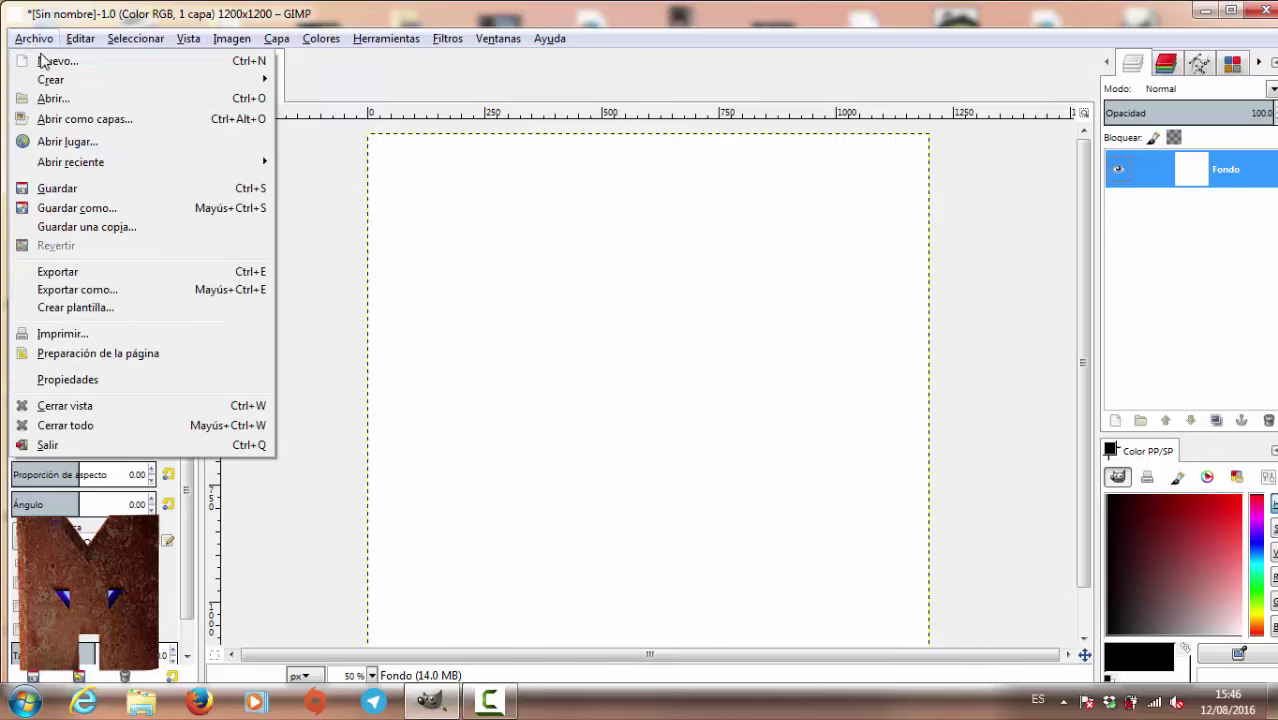
Step: Open the mountain-lake landscape photo as a new layer
click(72, 120)
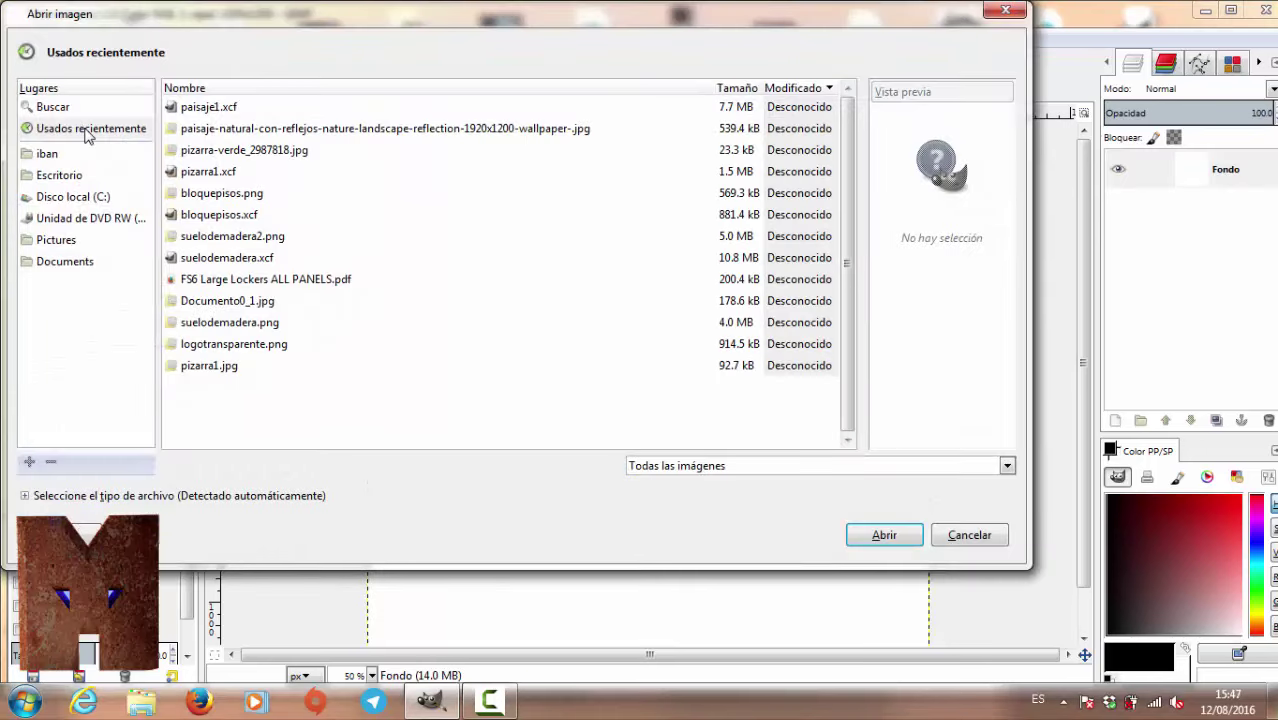
click(222, 132)
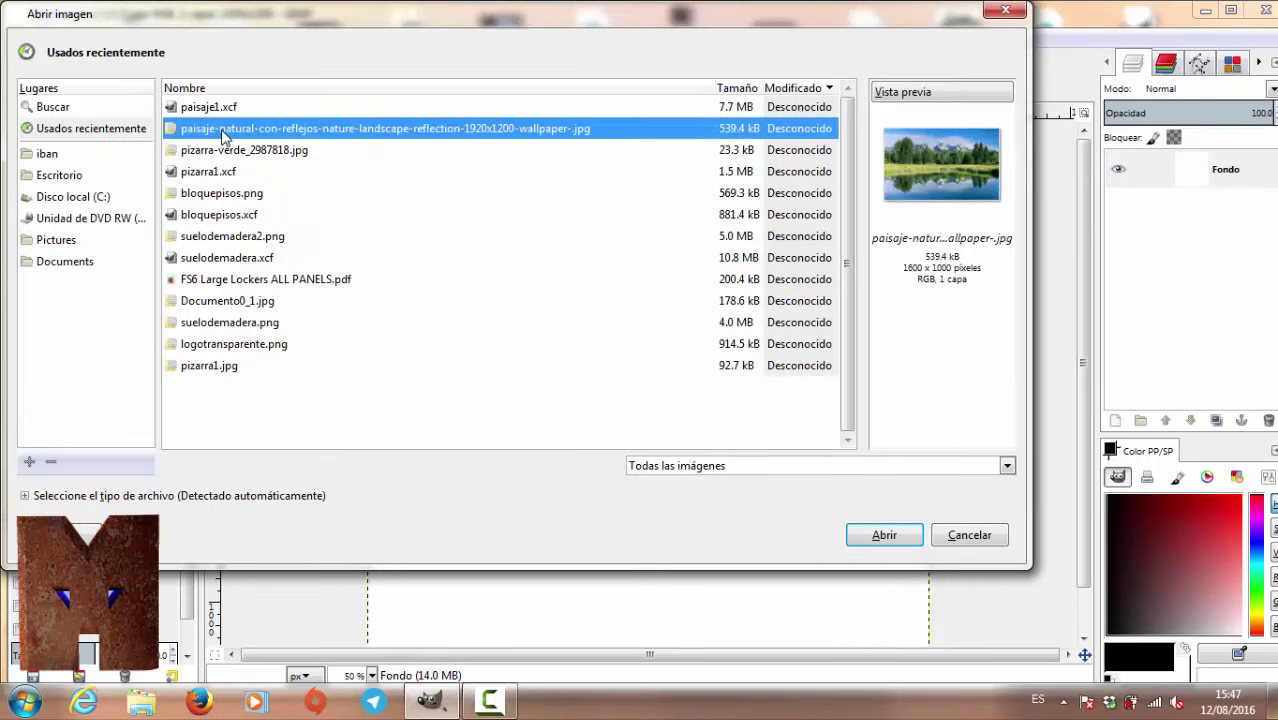
key(Return)
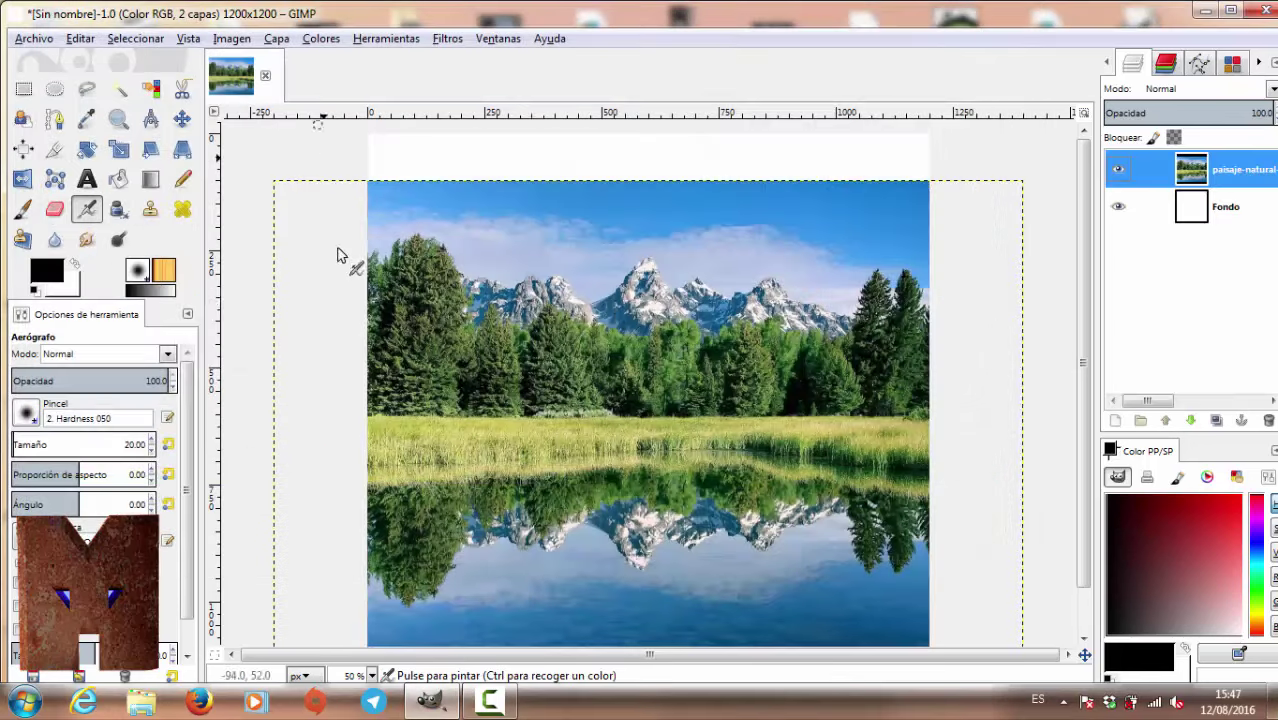
scroll(731, 257, down, 1)
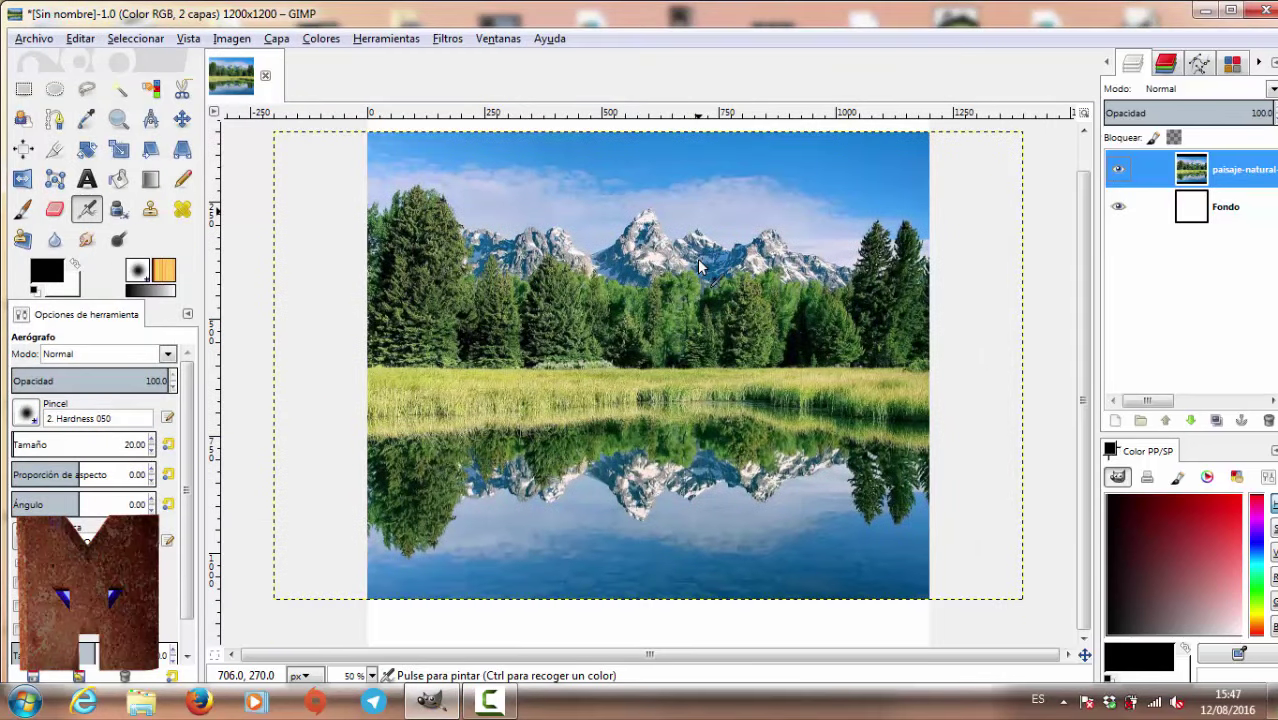
scroll(731, 257, up, 1)
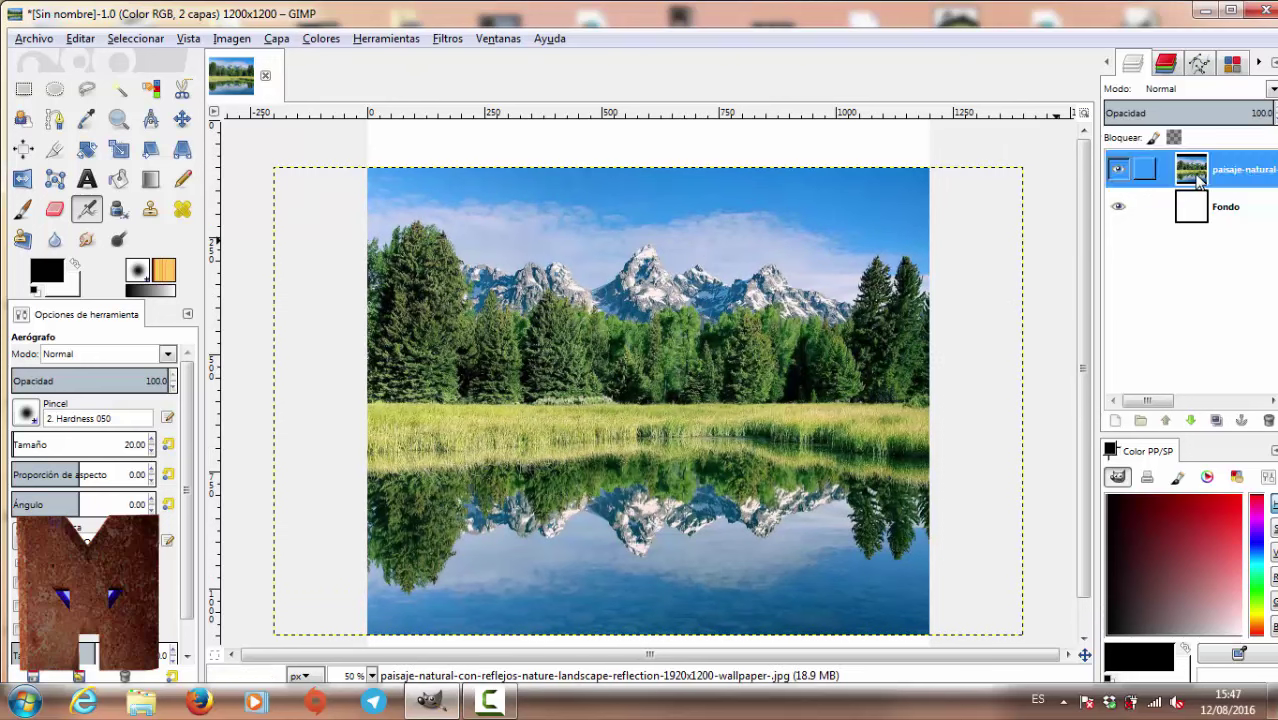
Step: Clear and delete the paisaje-natural layer, leaving only the white Fondo layer
key(Delete)
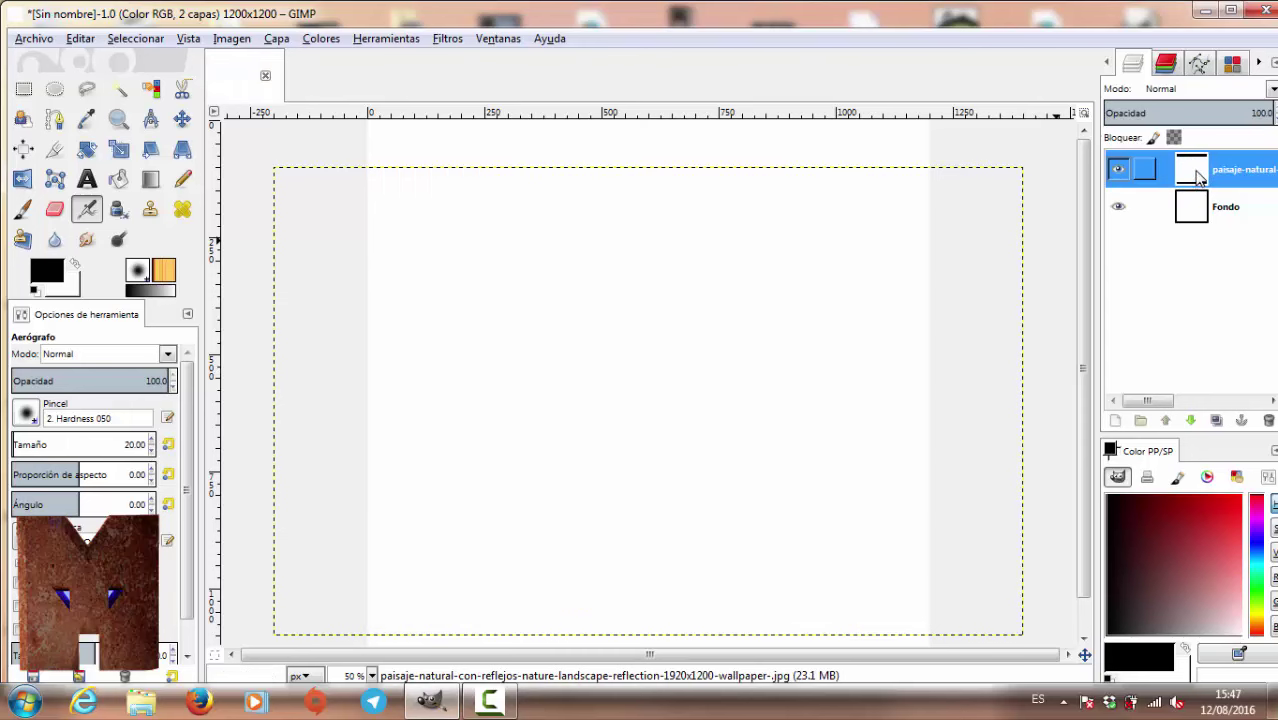
right_click(1199, 177)
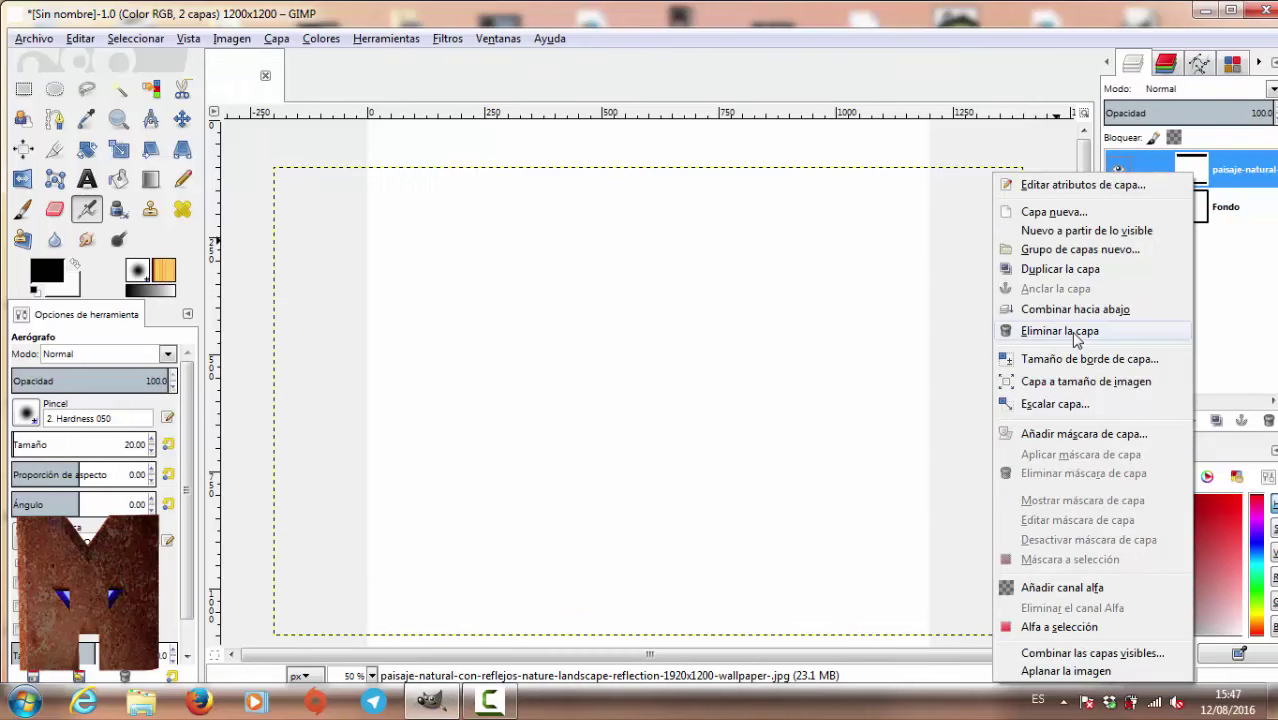
click(1015, 331)
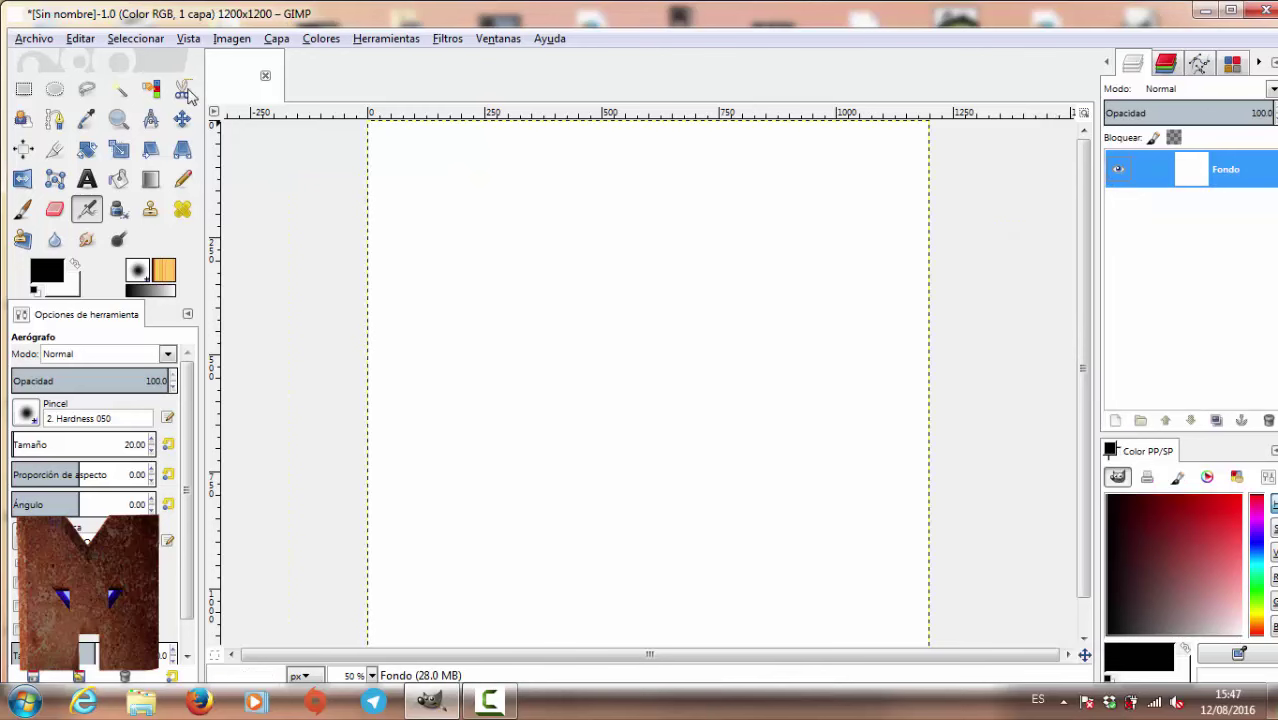
click(40, 42)
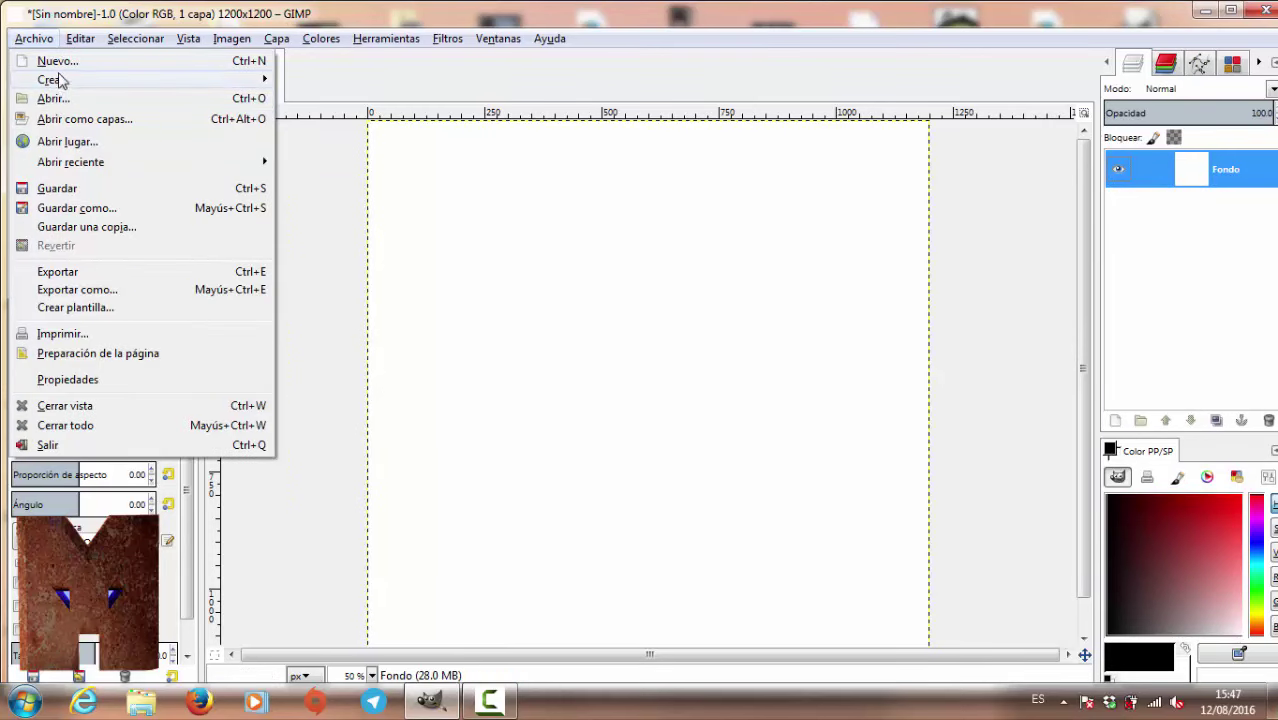
Step: Open the paisaje-natural landscape JPG and close the untitled image without saving
click(66, 105)
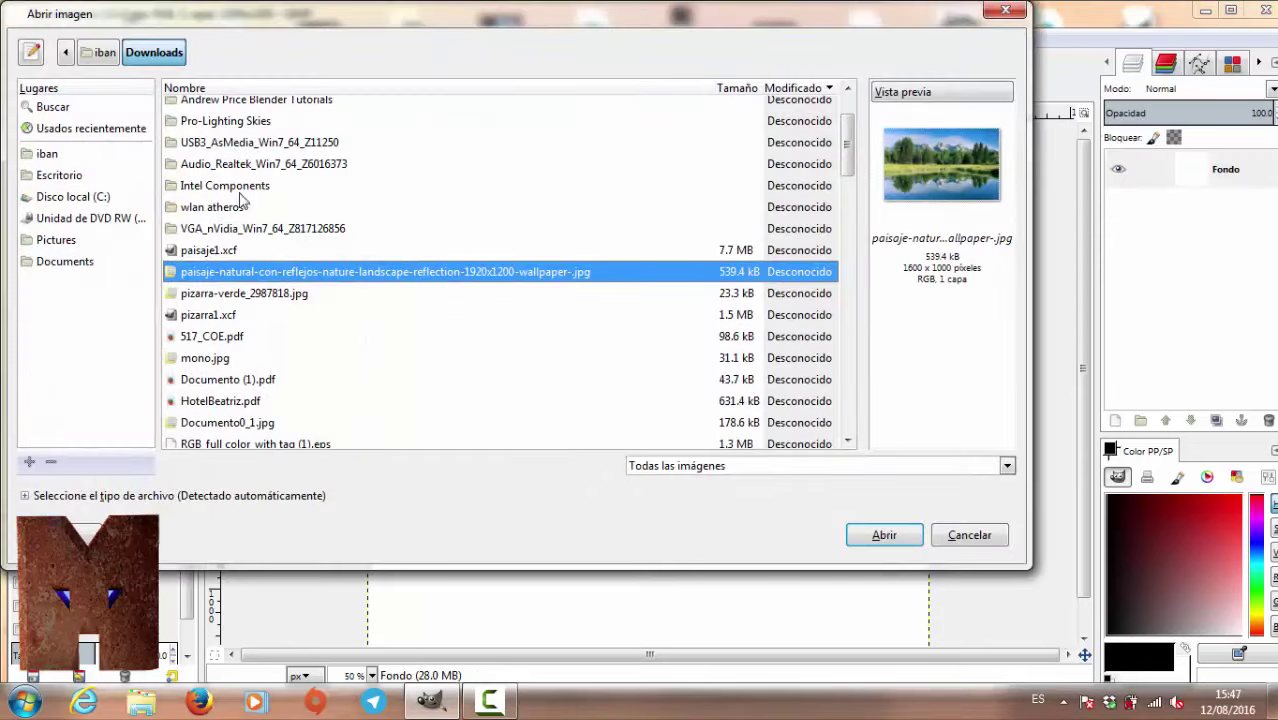
double_click(262, 273)
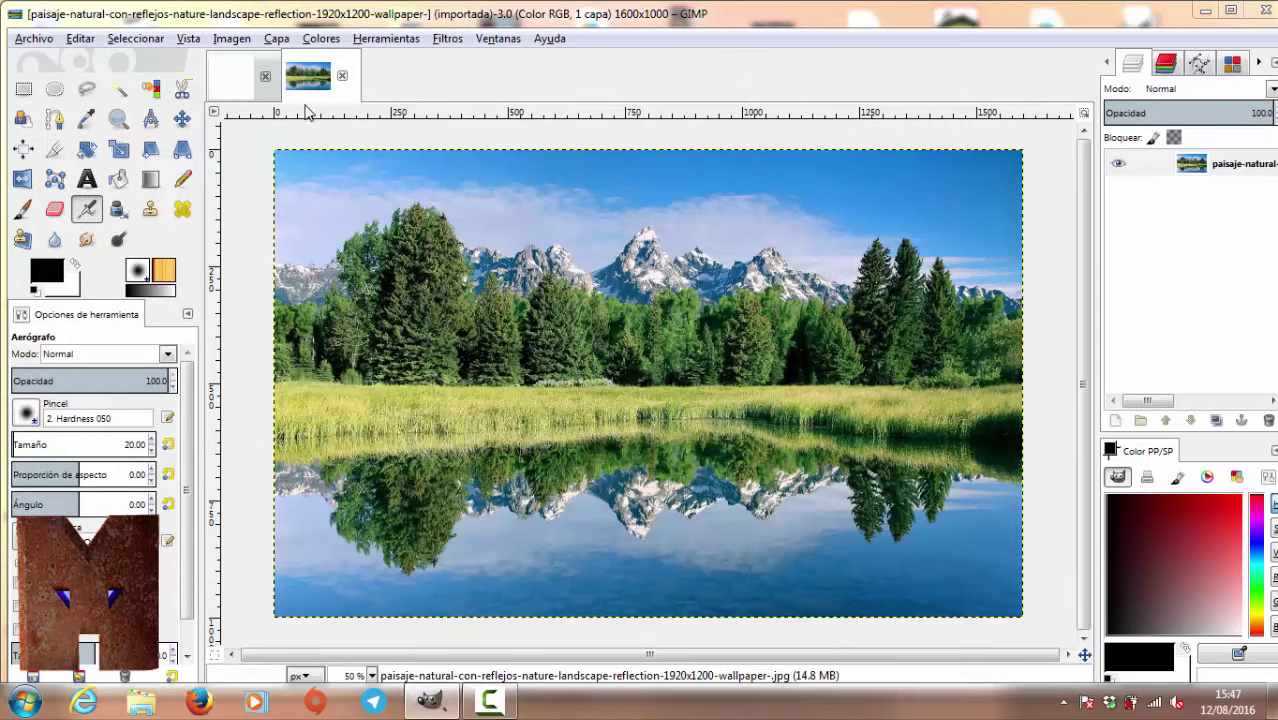
click(265, 76)
click(654, 447)
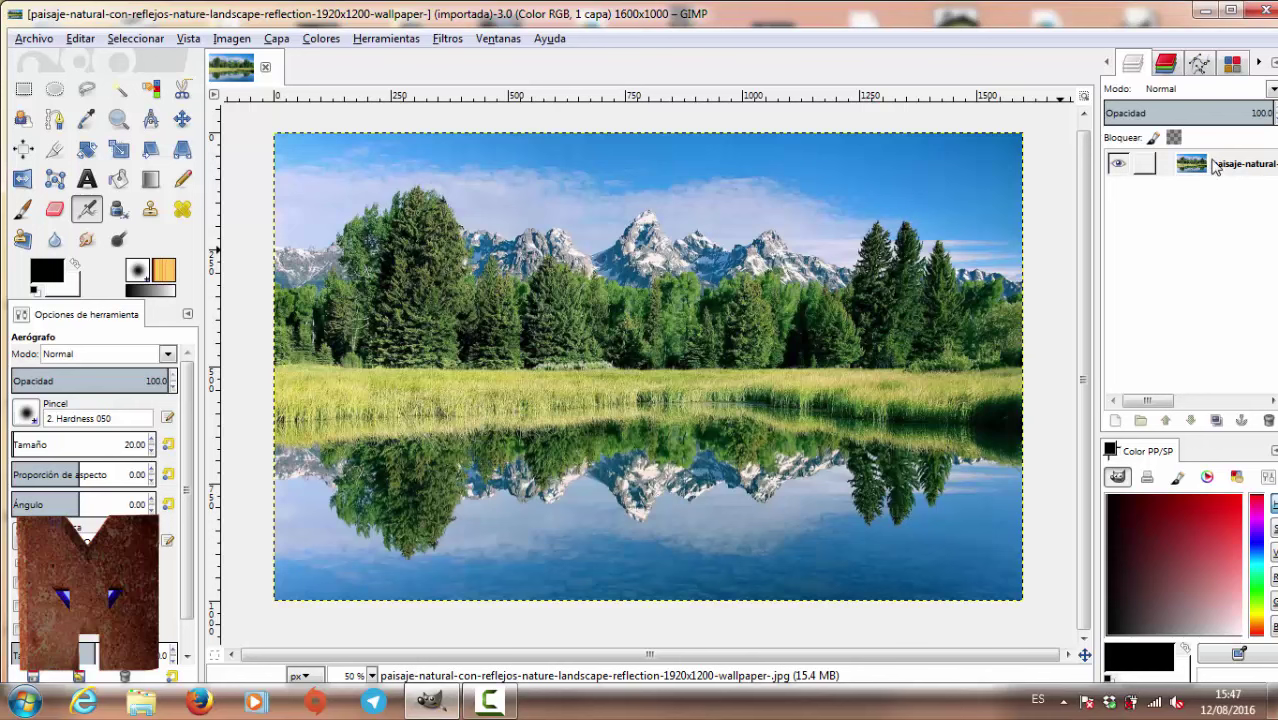
Step: Cancel a new layer, duplicate the landscape layer, and make the copy active
click(1116, 422)
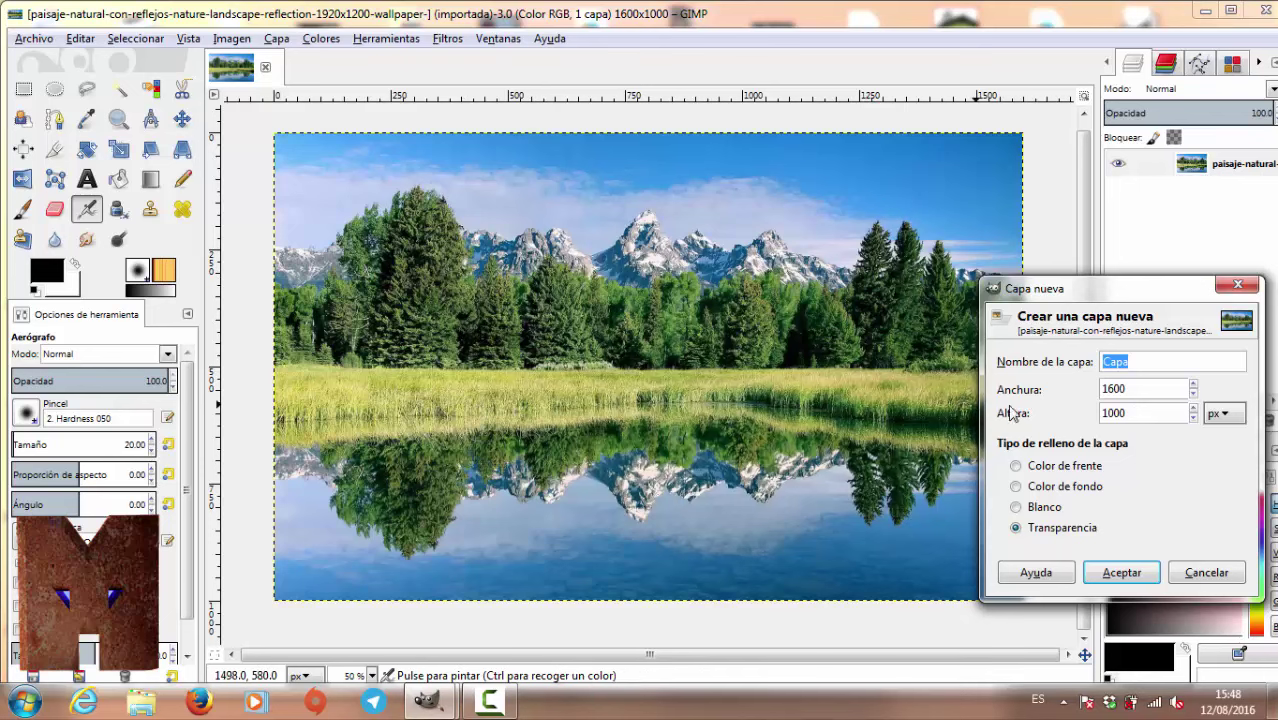
click(1210, 573)
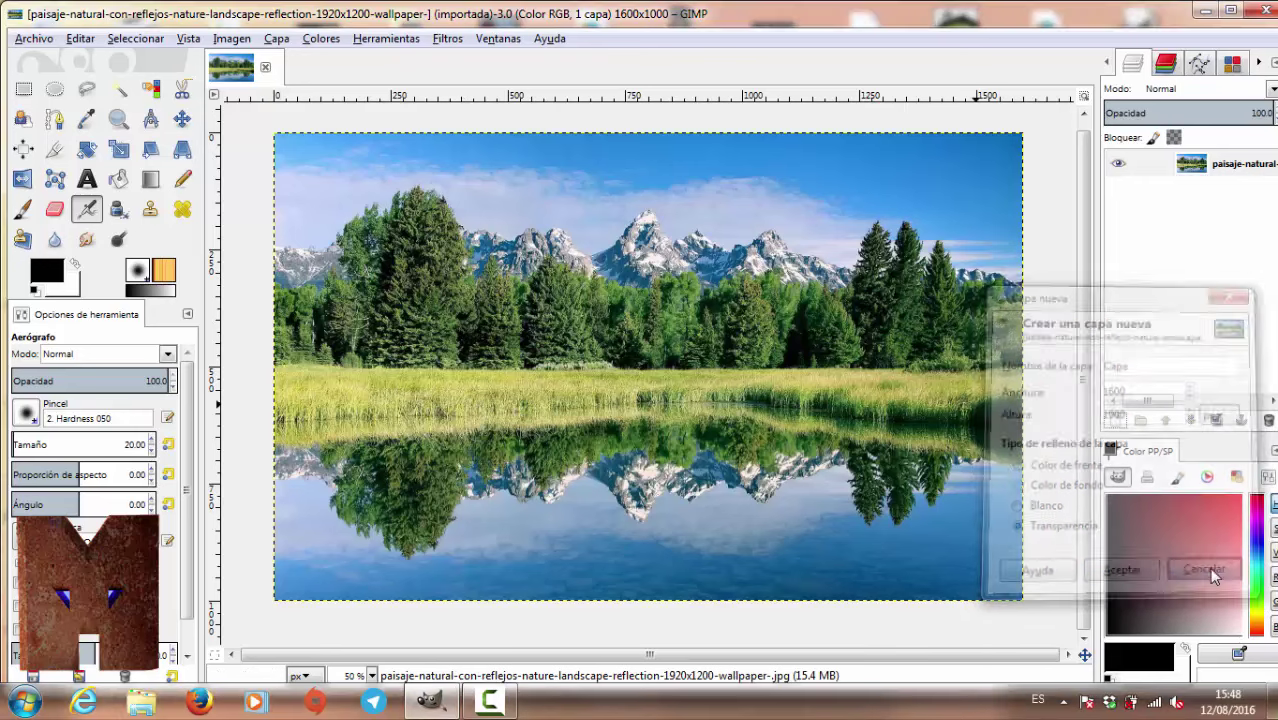
click(1216, 421)
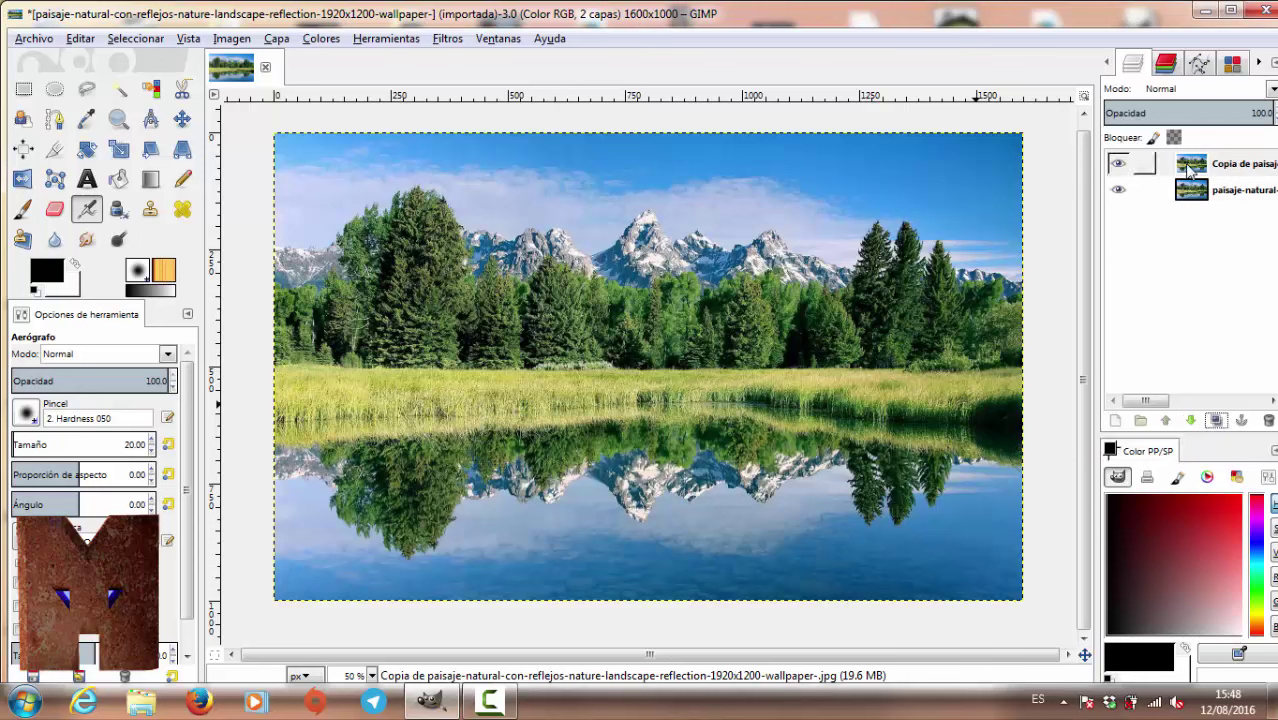
click(1189, 168)
click(1196, 192)
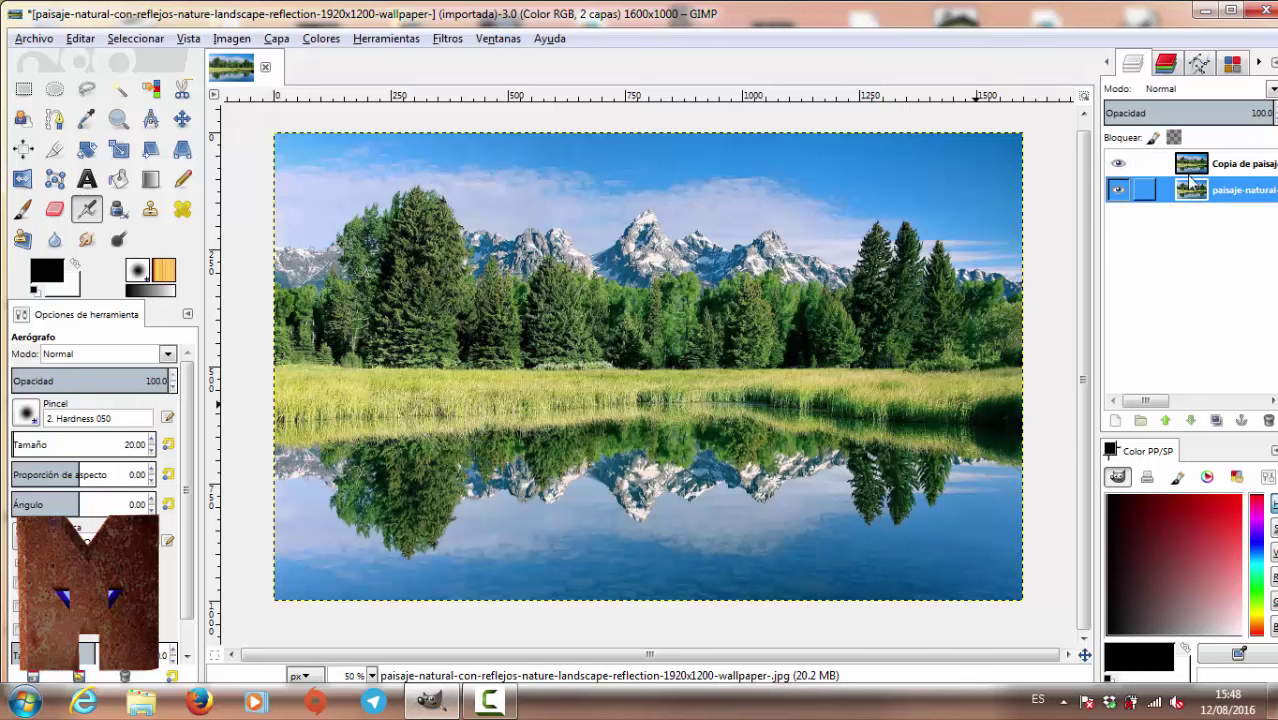
click(1191, 166)
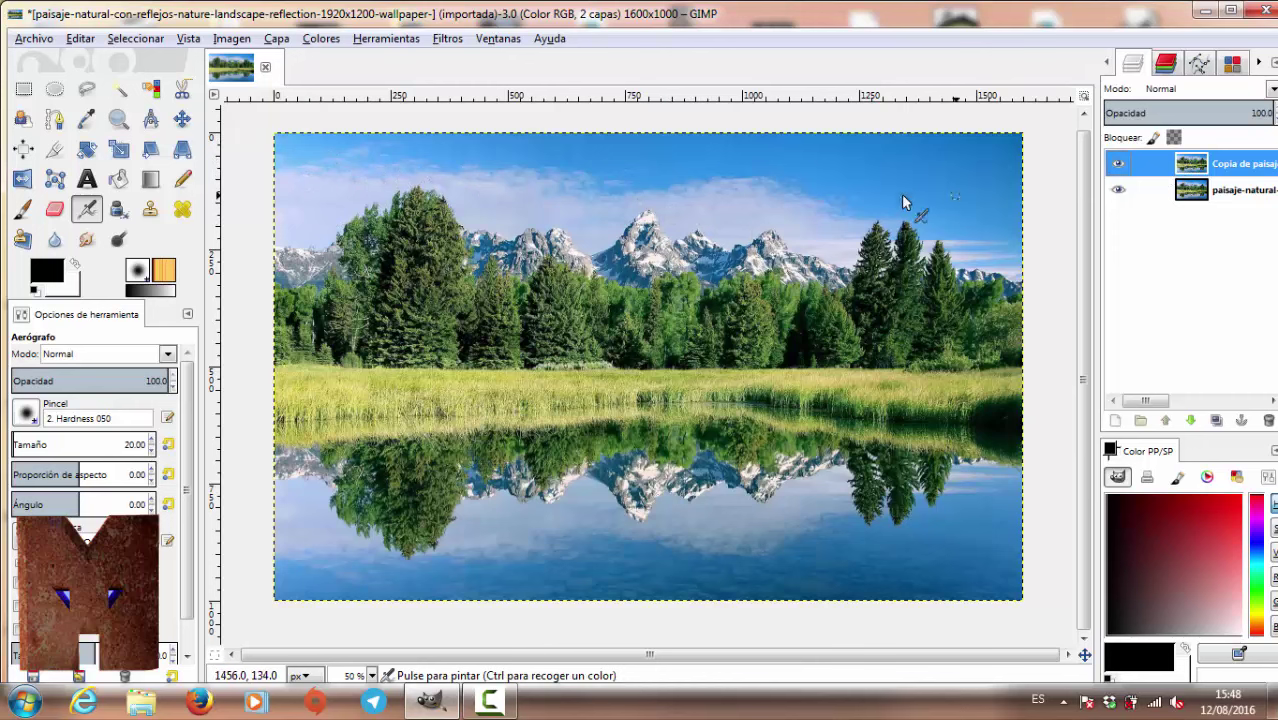
click(120, 91)
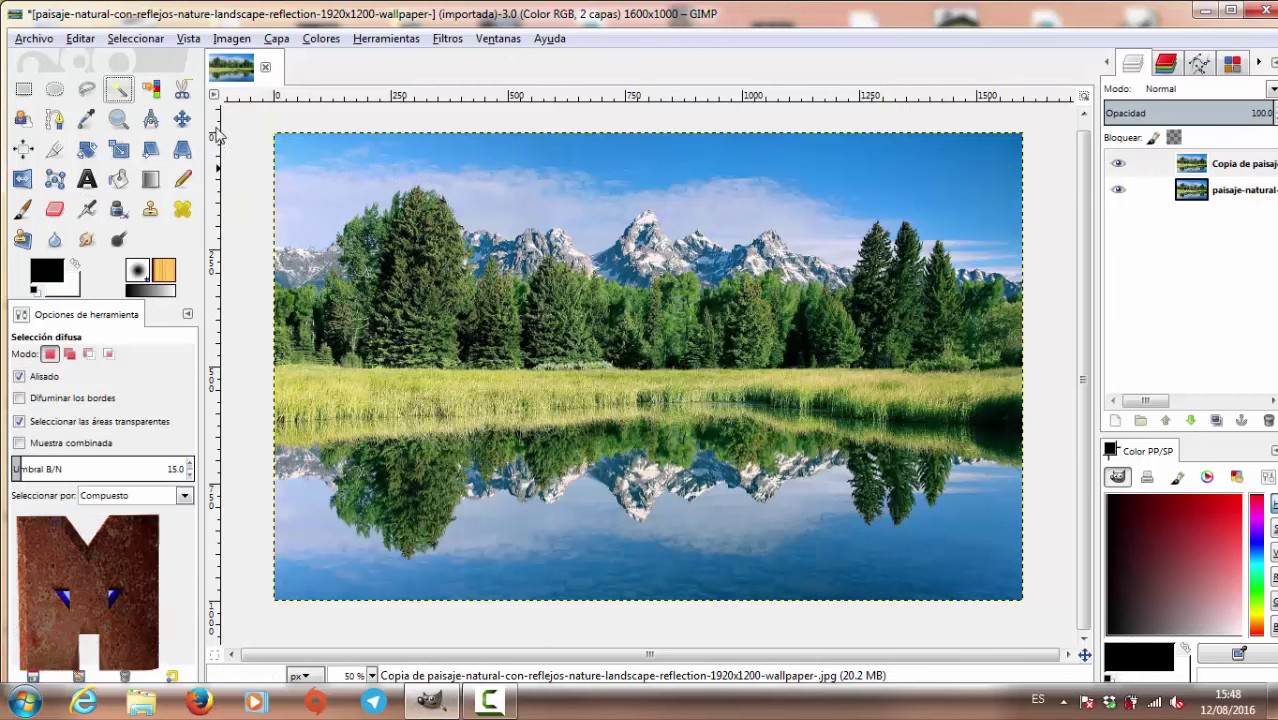
Step: Fuzzy-select the sky, raising the threshold to 30.2 and reselecting down to the mountain tops
click(321, 189)
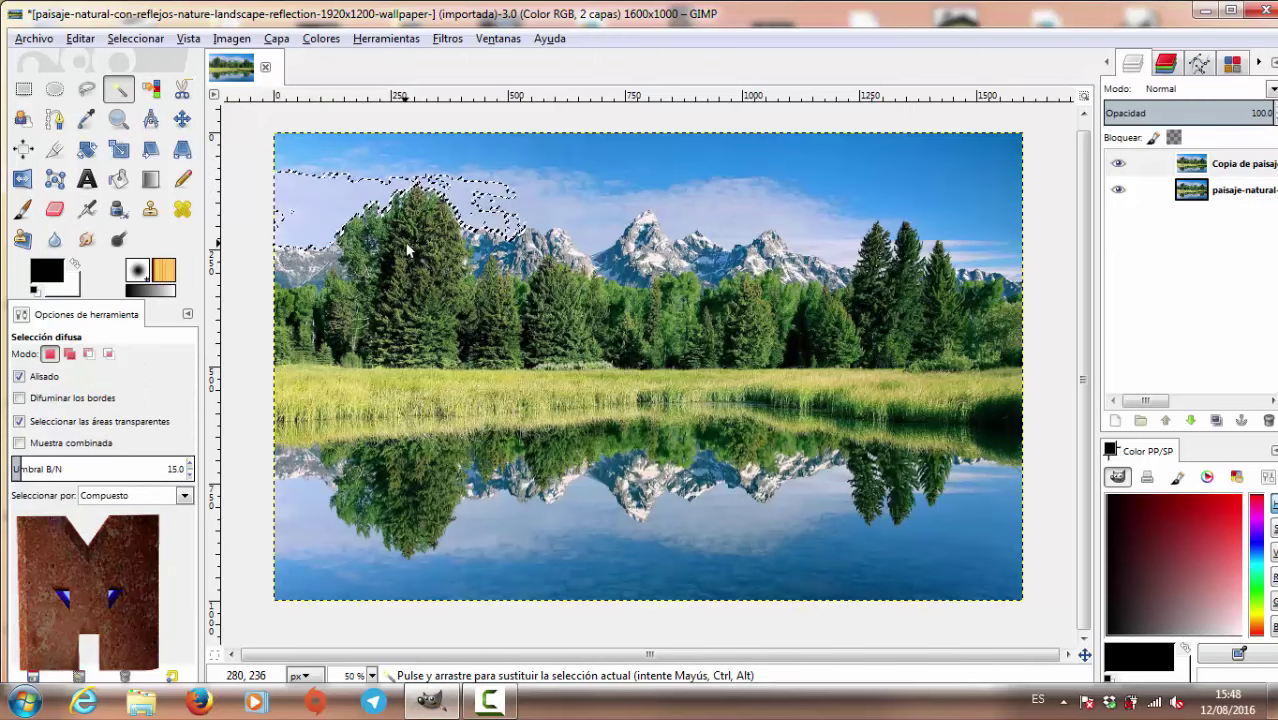
key(1)
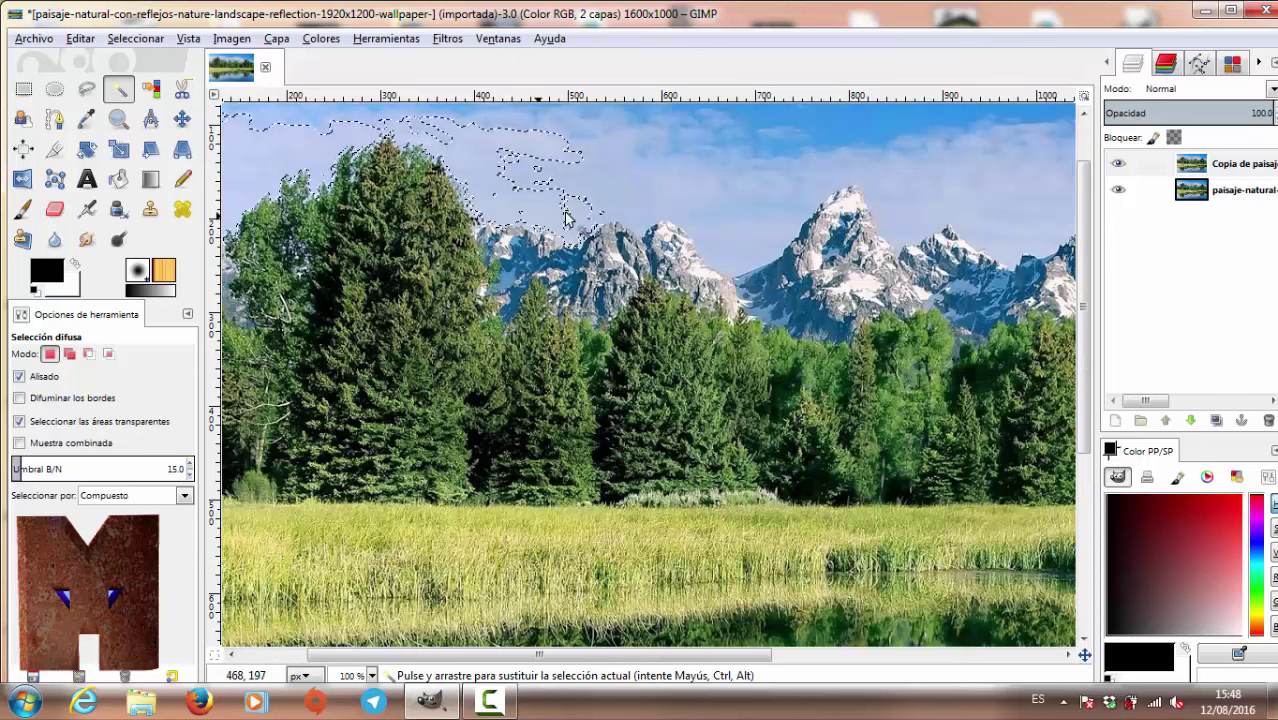
key(minus)
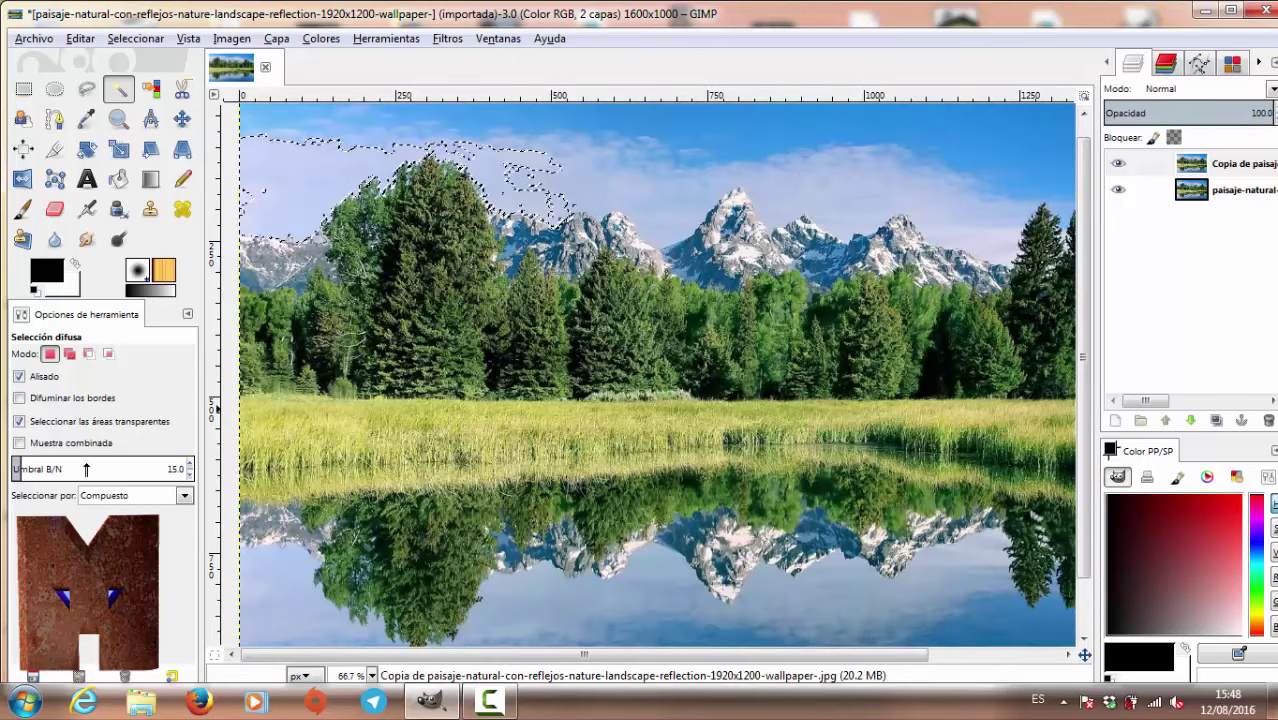
click(28, 470)
drag(29, 469, 27, 469)
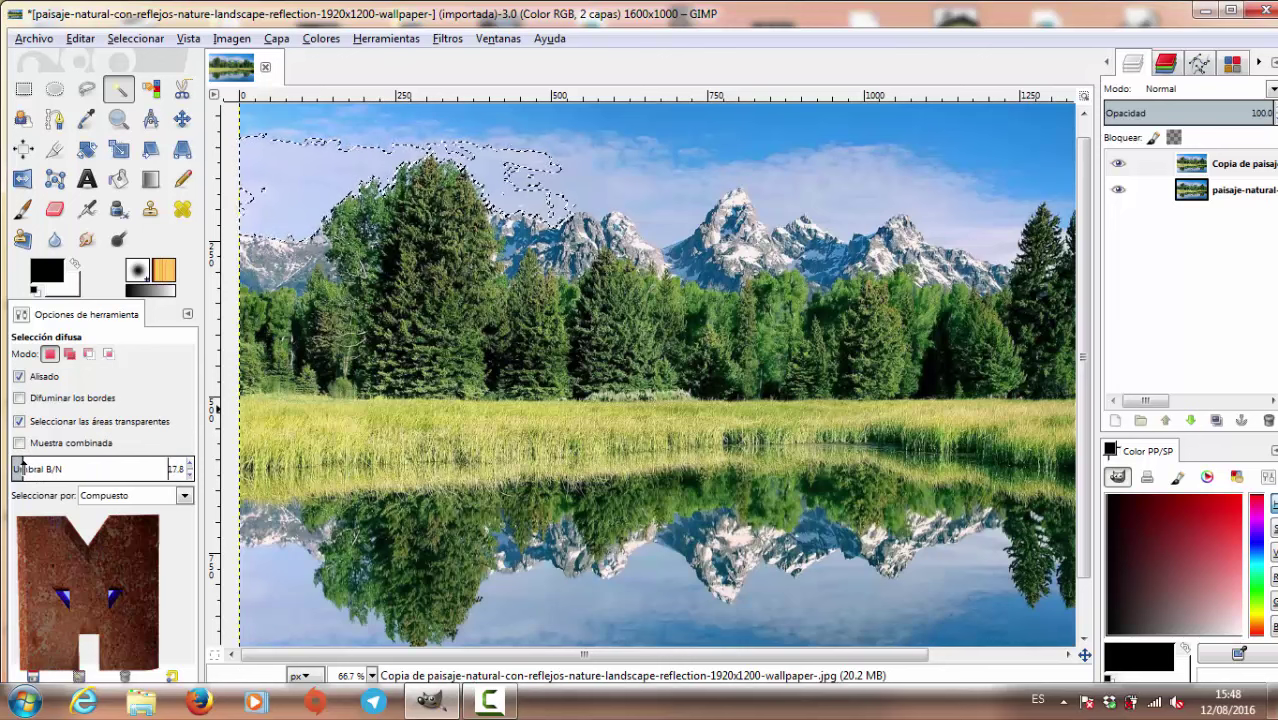
click(323, 176)
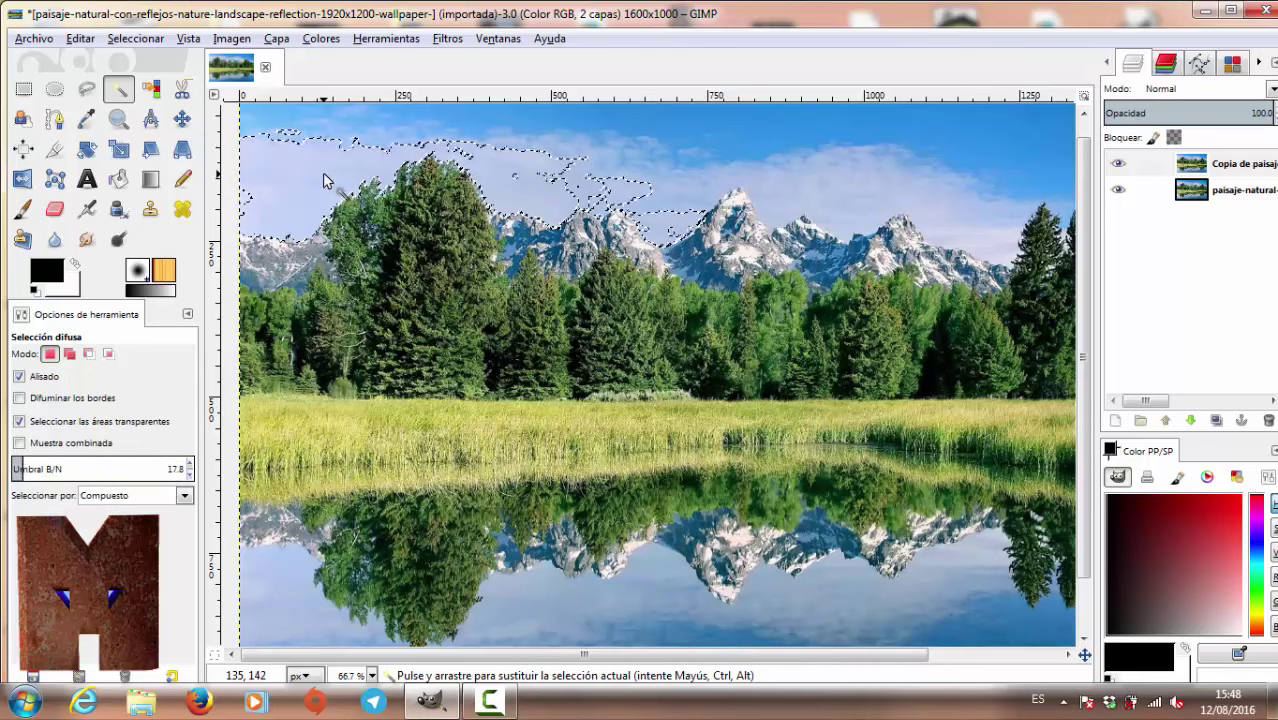
click(31, 468)
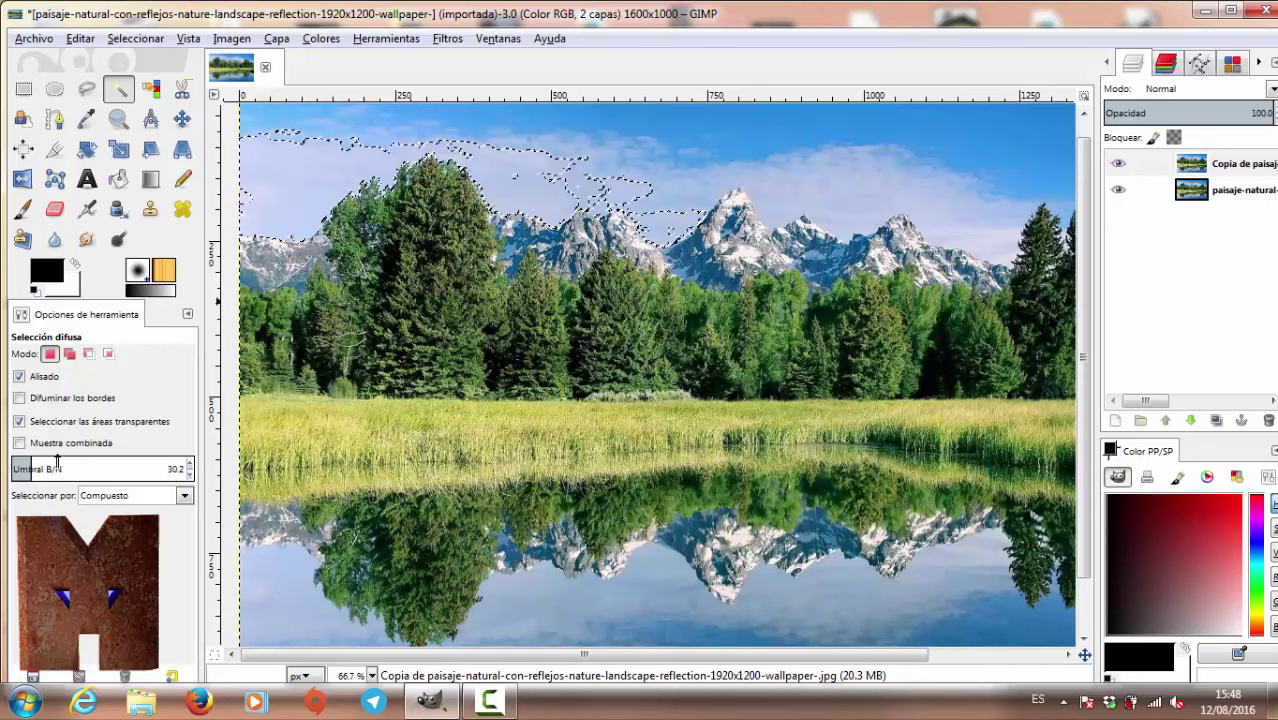
click(401, 171)
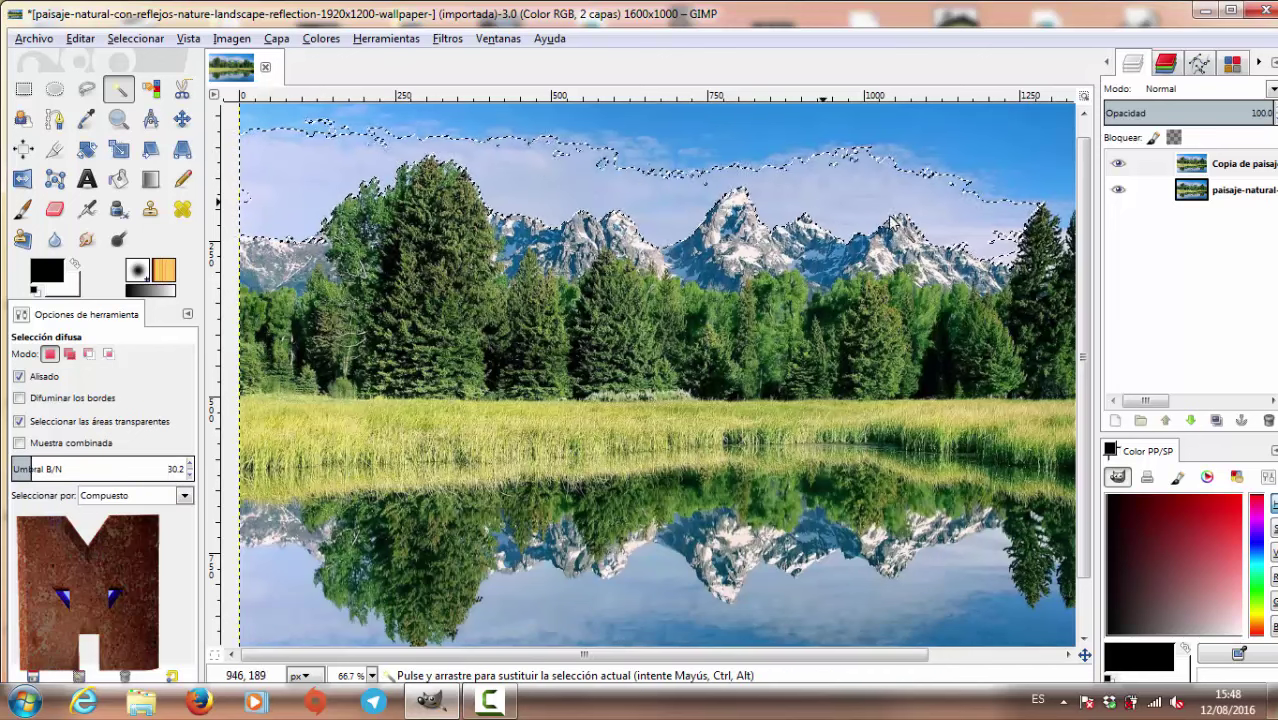
Step: Add the upper and upper-right sky patches and snowy peaks to the selection
shift+click(941, 133)
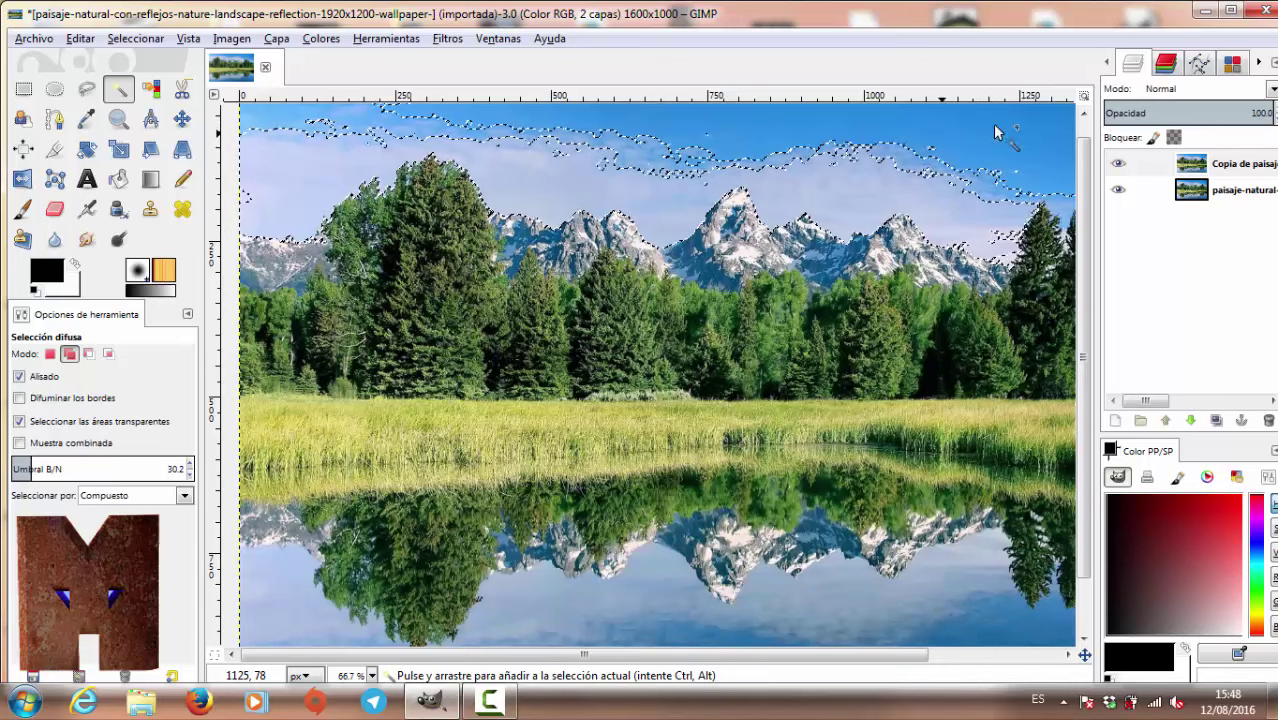
shift+click(995, 130)
drag(1007, 131, 995, 152)
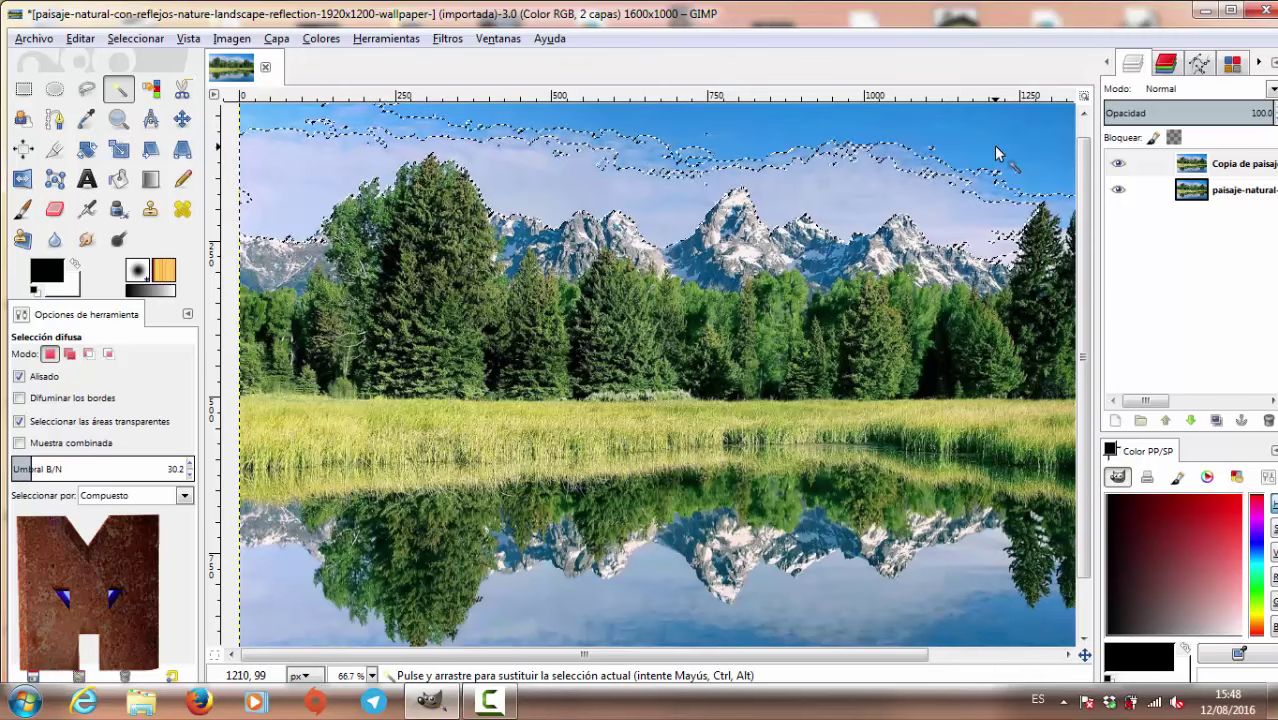
key(shift)
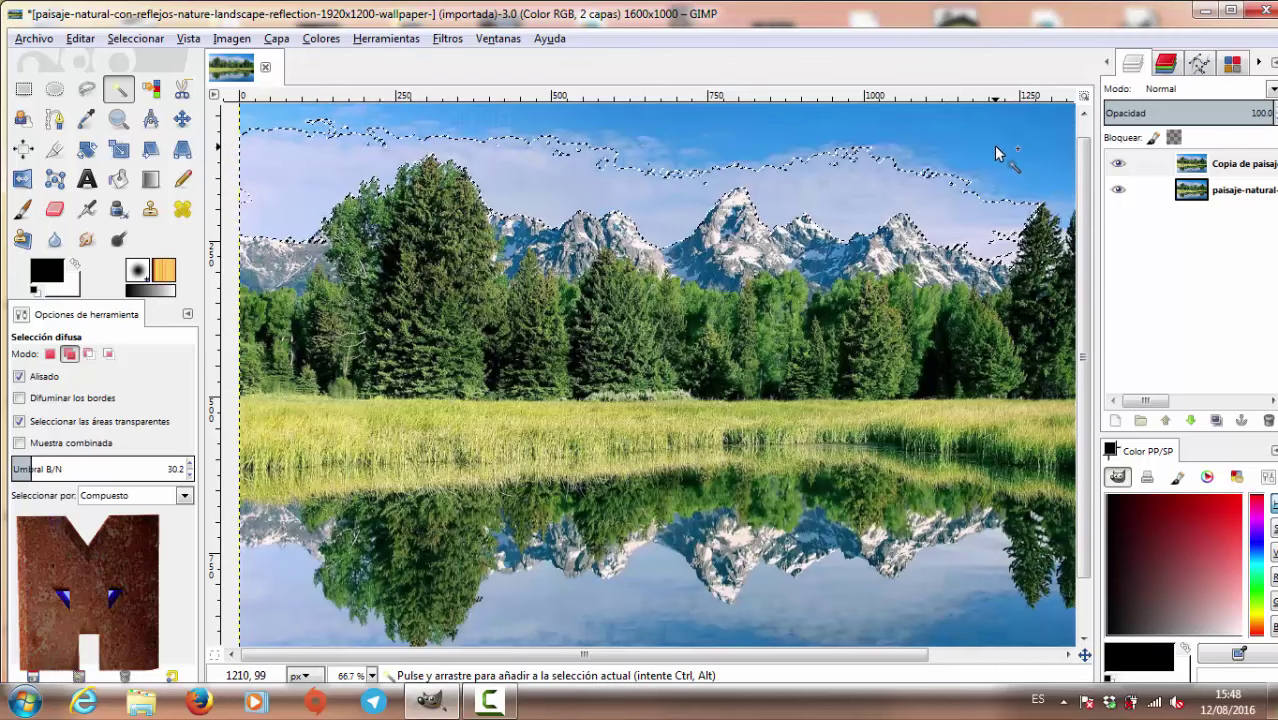
shift+click(995, 150)
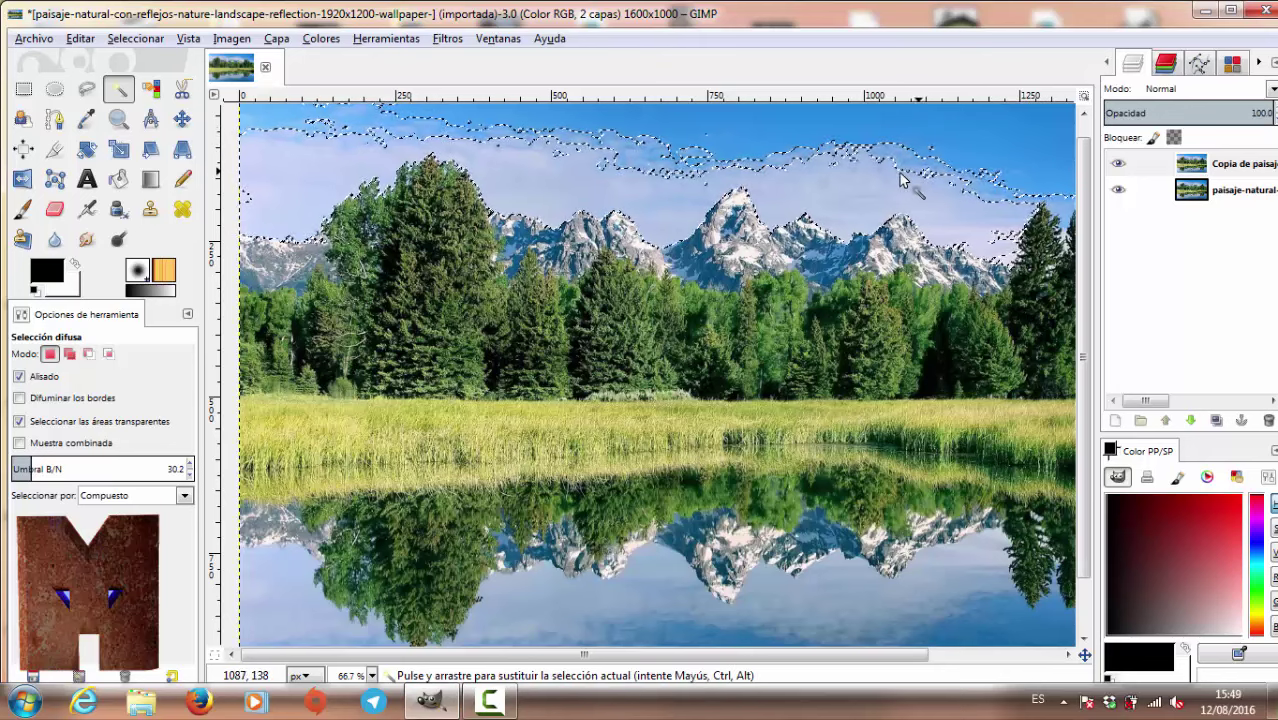
key(shift)
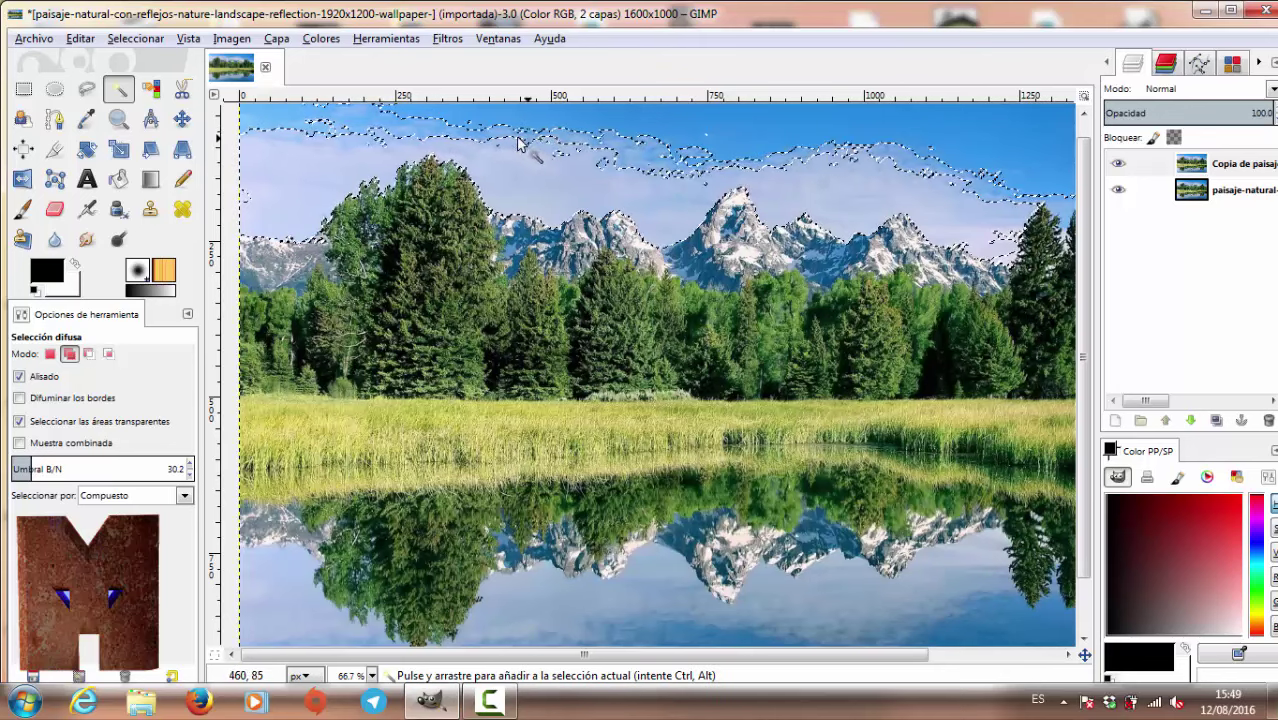
shift+click(498, 131)
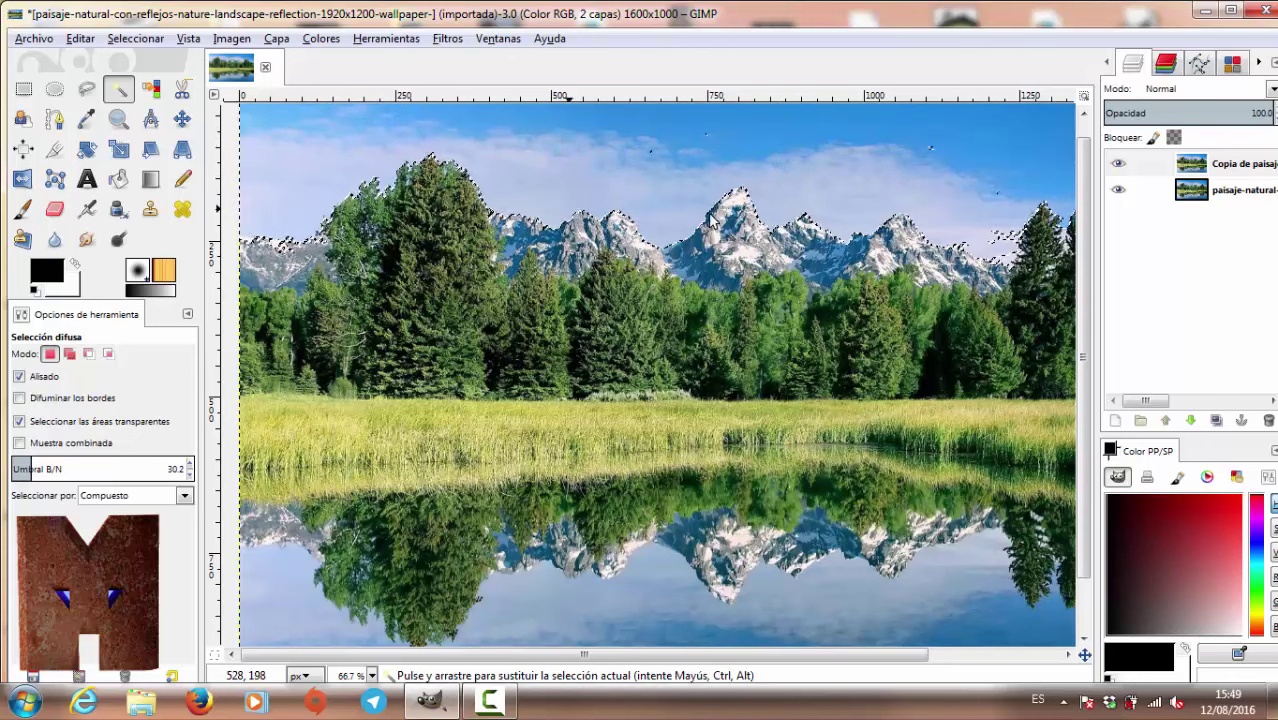
shift+click(999, 232)
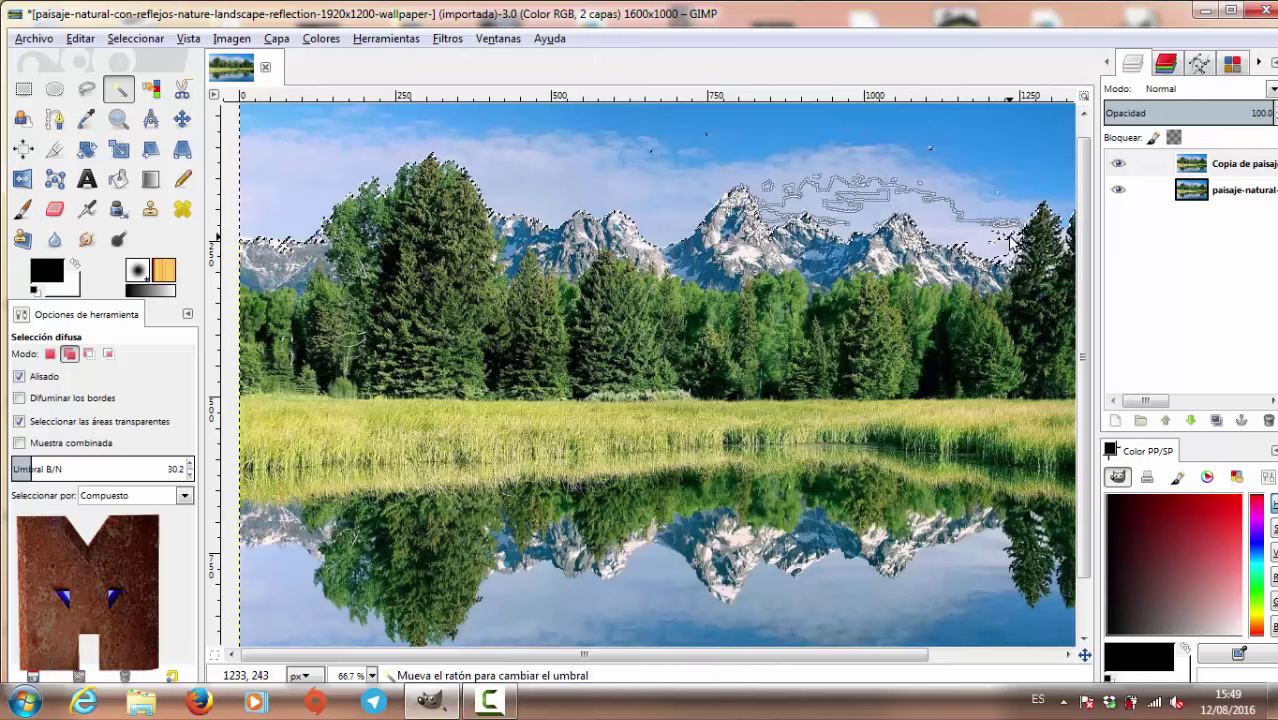
Step: Add the sky near the right treeline and at the right edge to the selection
scroll(900, 250, right, 2)
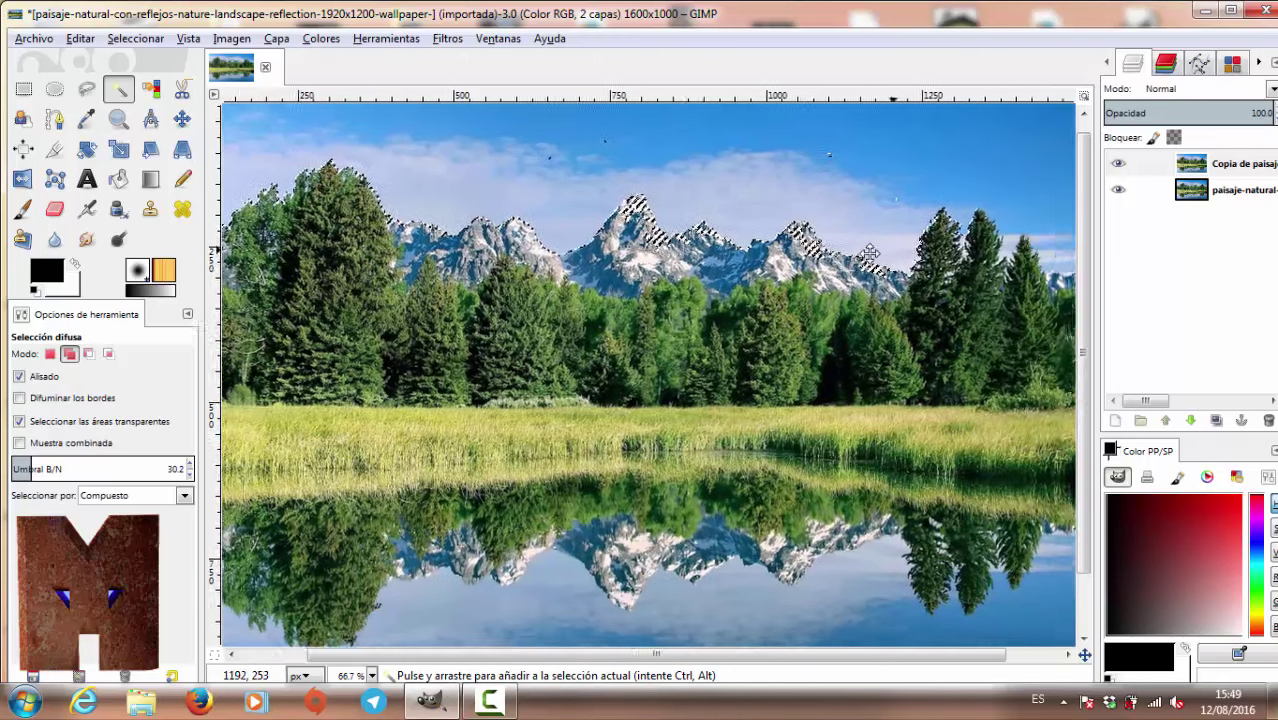
scroll(750, 240, right, 5)
scroll(704, 255, right, 3)
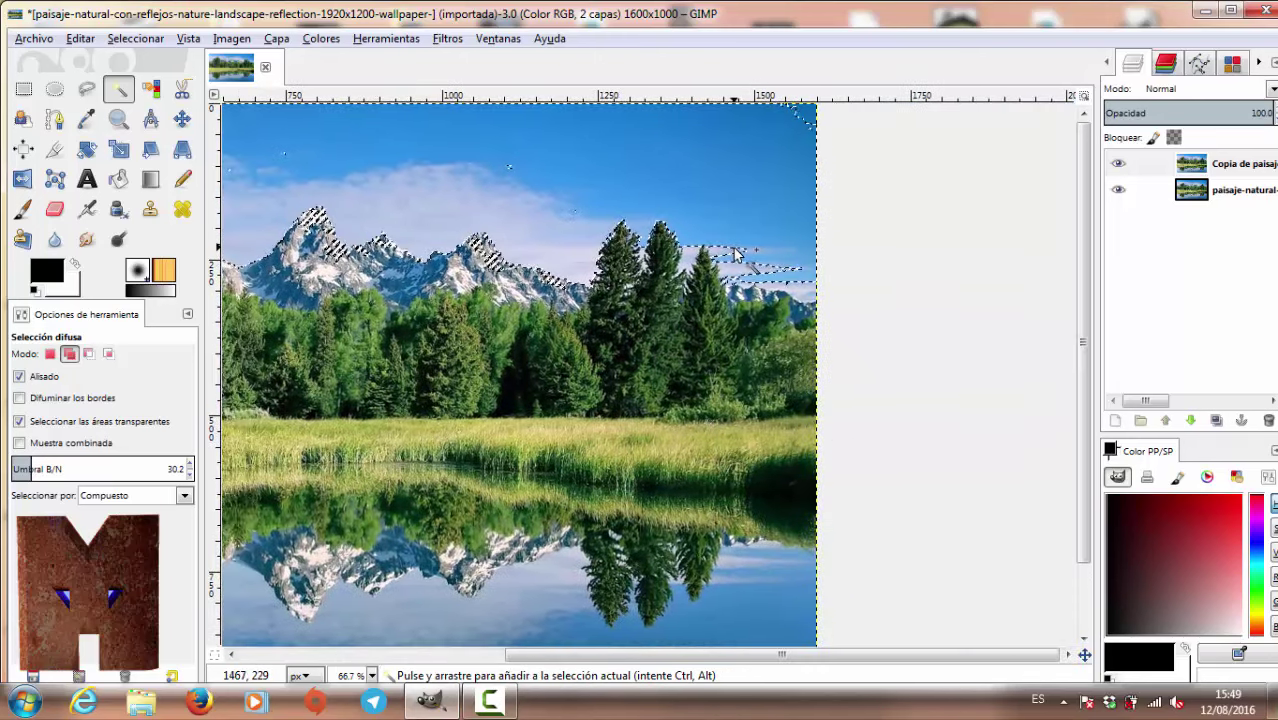
drag(725, 256, 688, 258)
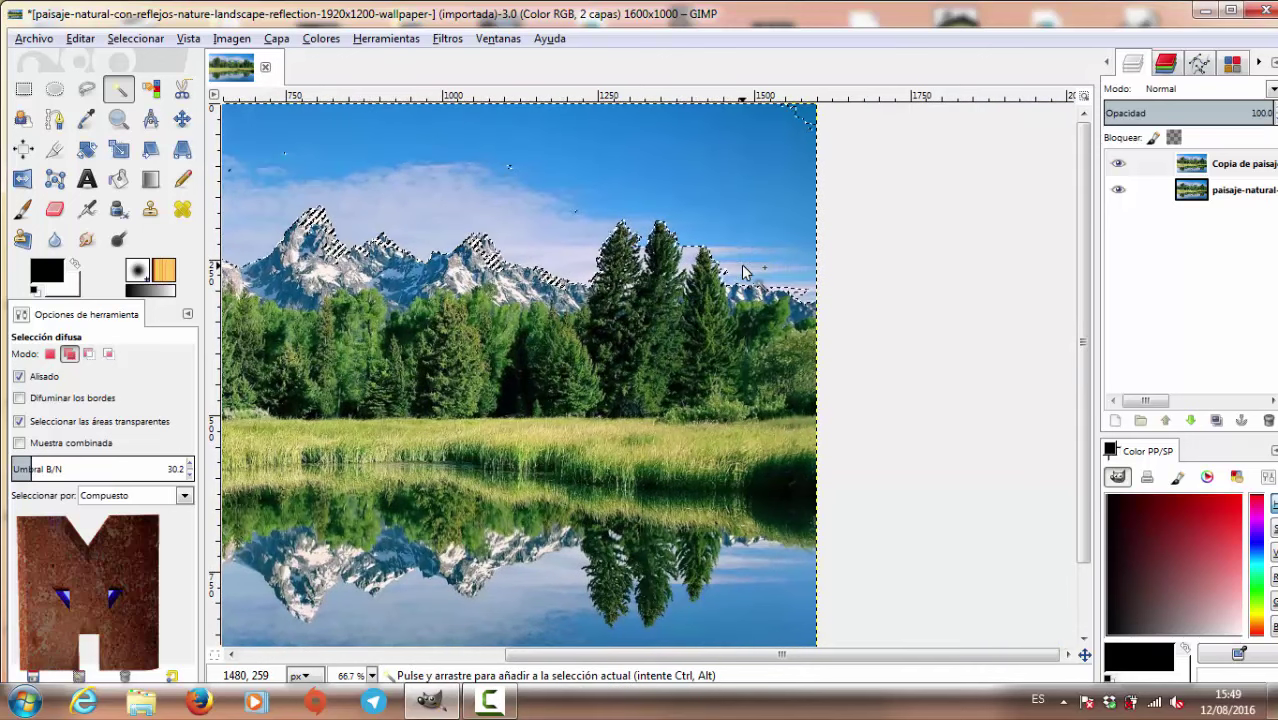
drag(803, 293, 805, 290)
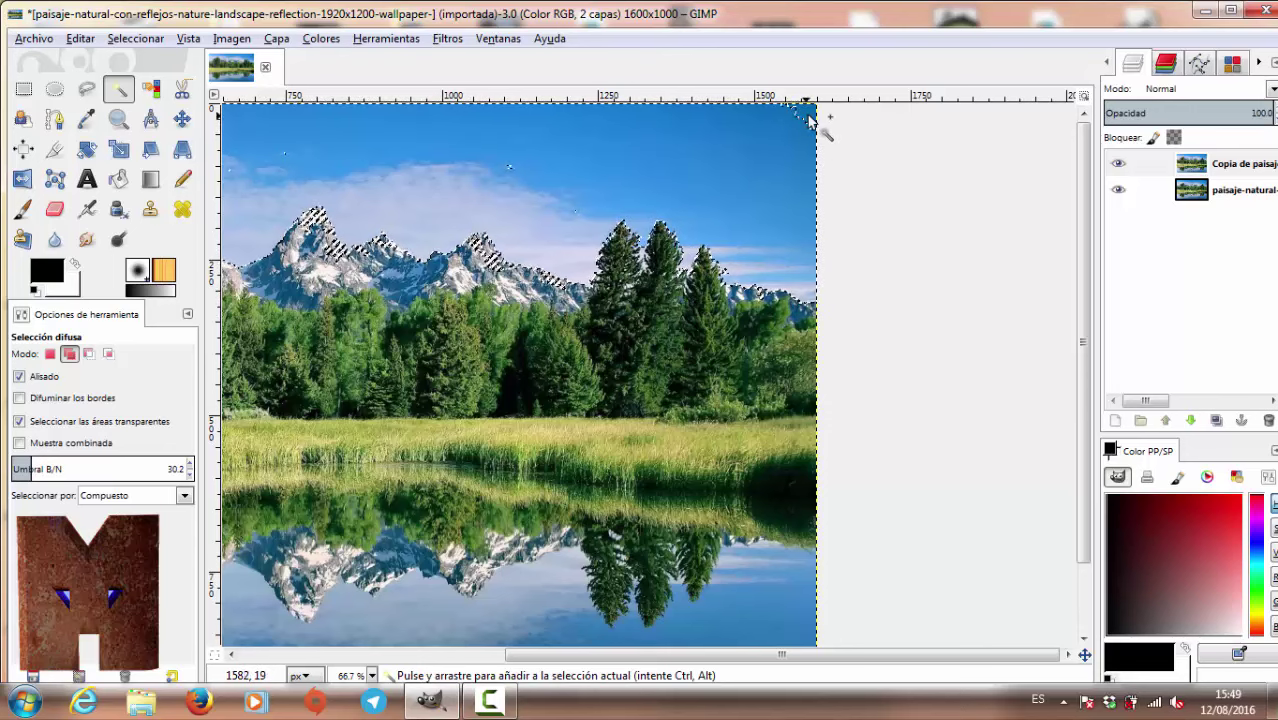
scroll(505, 248, left, 2)
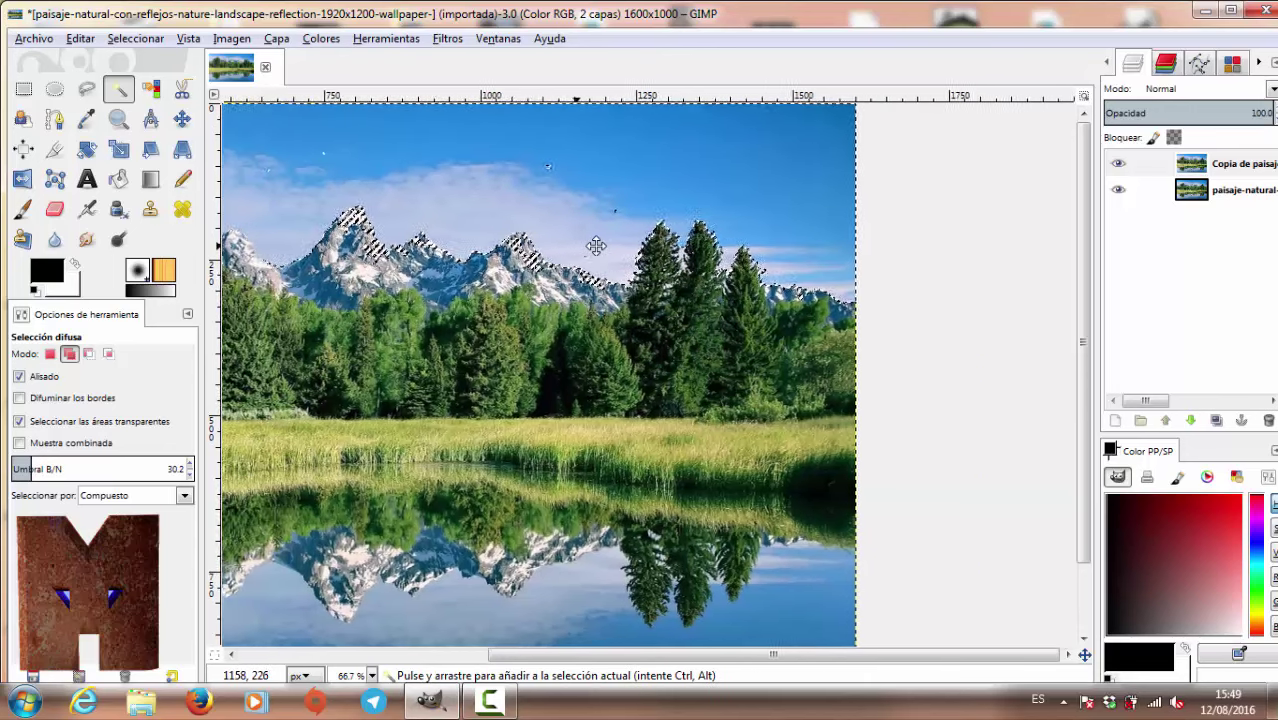
scroll(510, 270, left, 3)
ctrl+scroll(513, 283, up, 1)
ctrl+scroll(512, 275, up, 1)
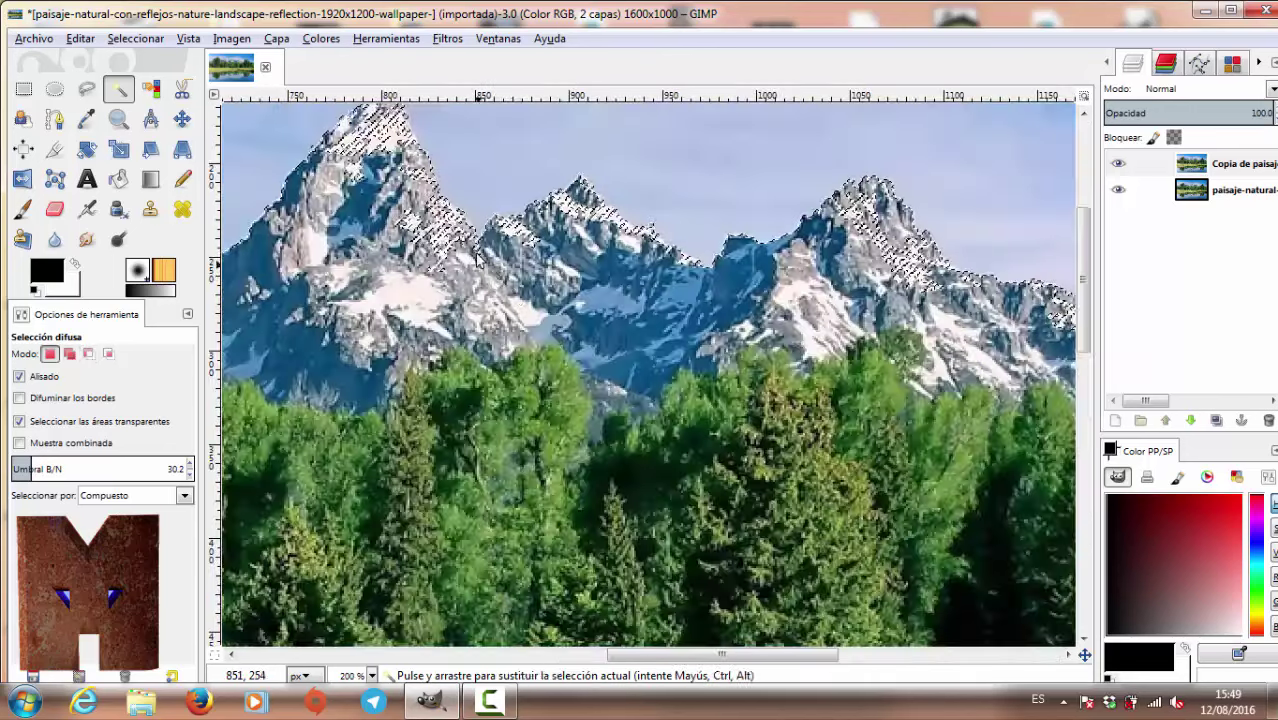
ctrl+scroll(511, 265, up, 1)
ctrl+scroll(511, 258, up, 1)
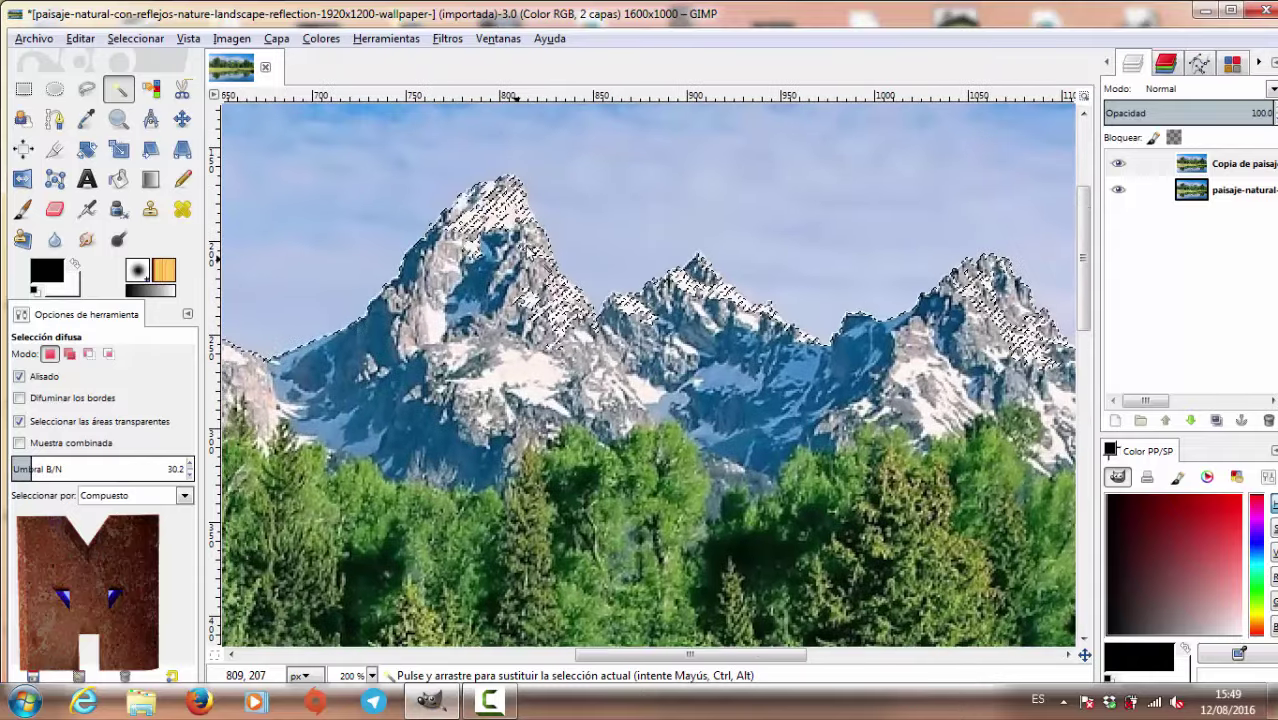
Step: Lasso-subtract the stray selection from the left peak with Free Select
click(87, 89)
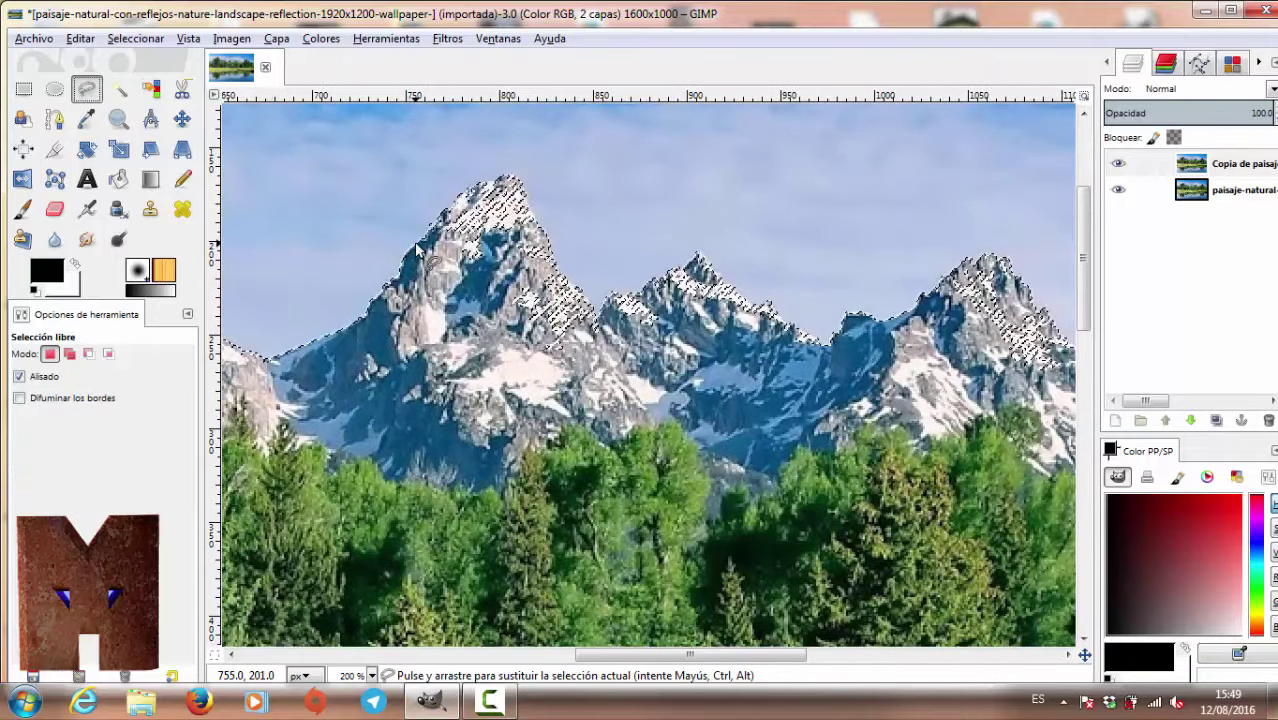
key(ctrl)
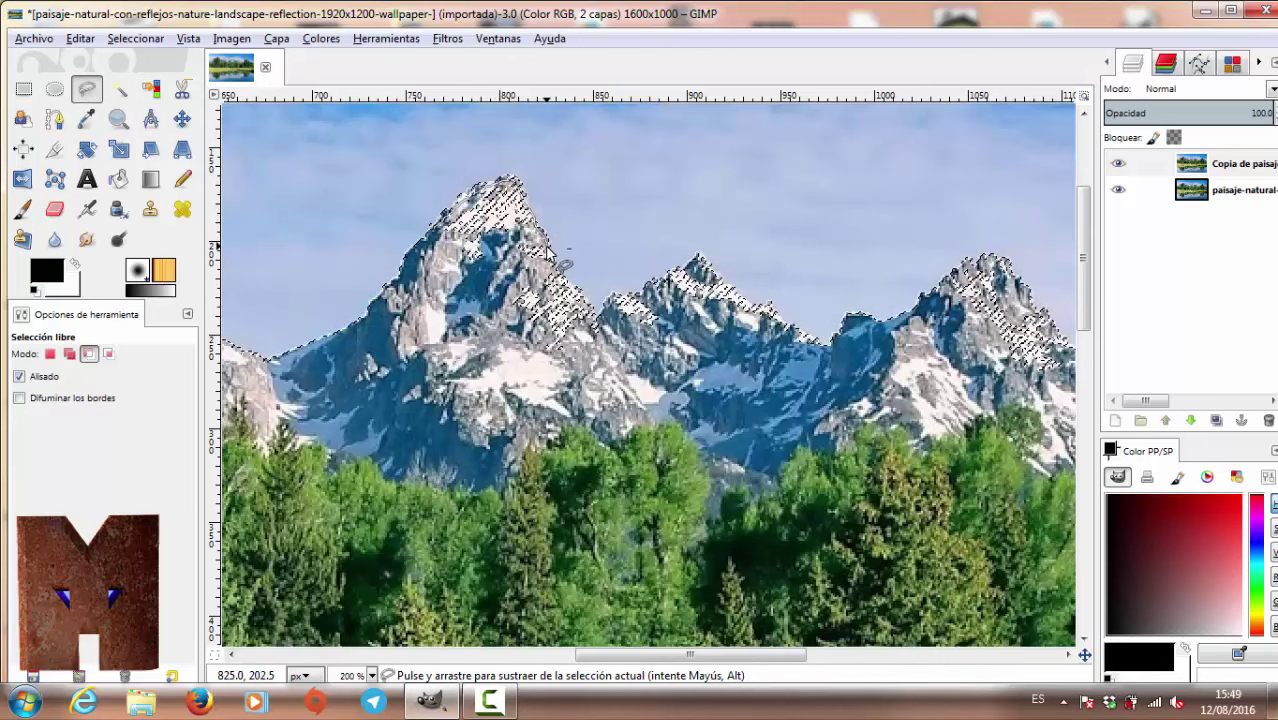
drag(590, 317, 545, 388)
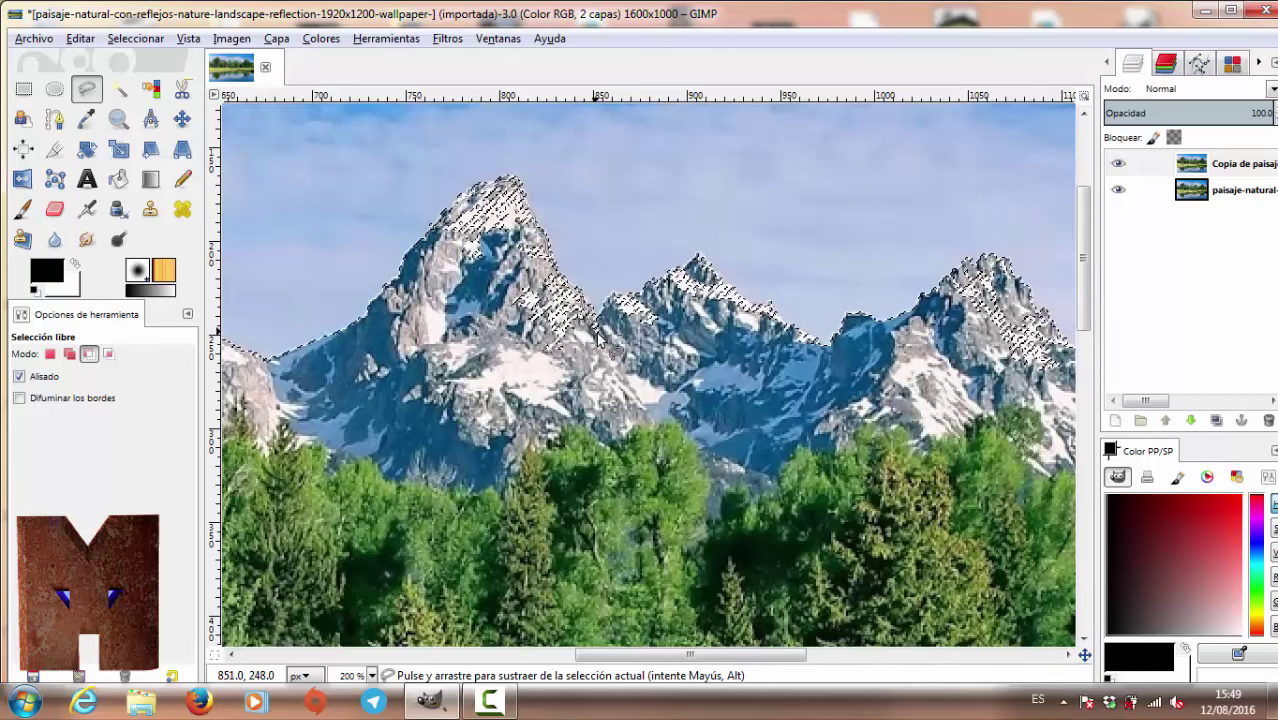
drag(435, 328, 425, 262)
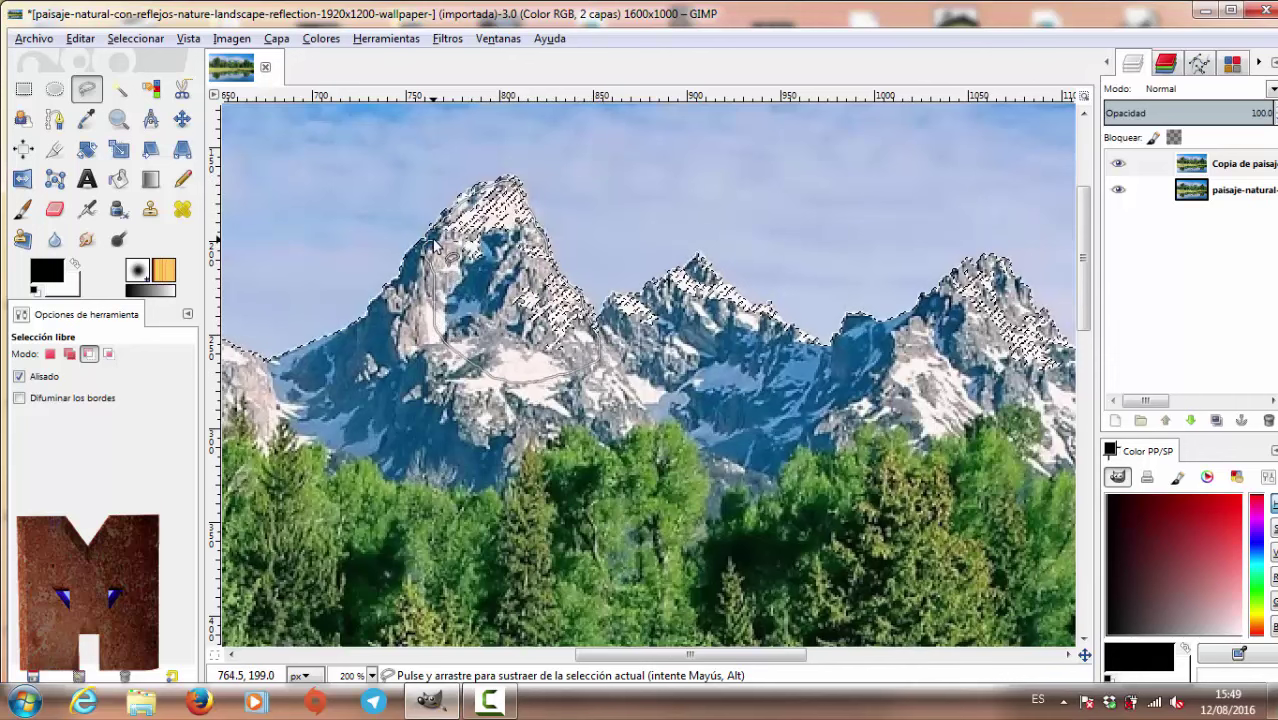
click(432, 230)
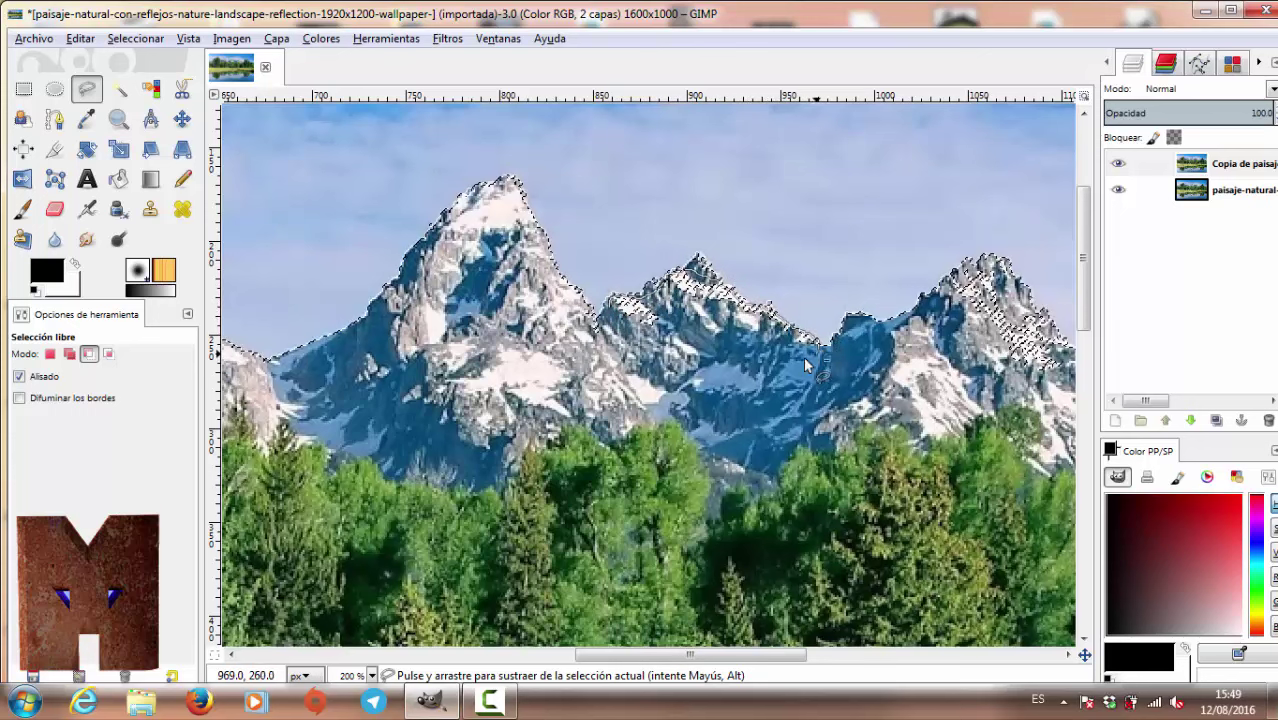
Step: Subtract the stray selection from the middle and right peaks
drag(806, 365, 607, 318)
click(609, 308)
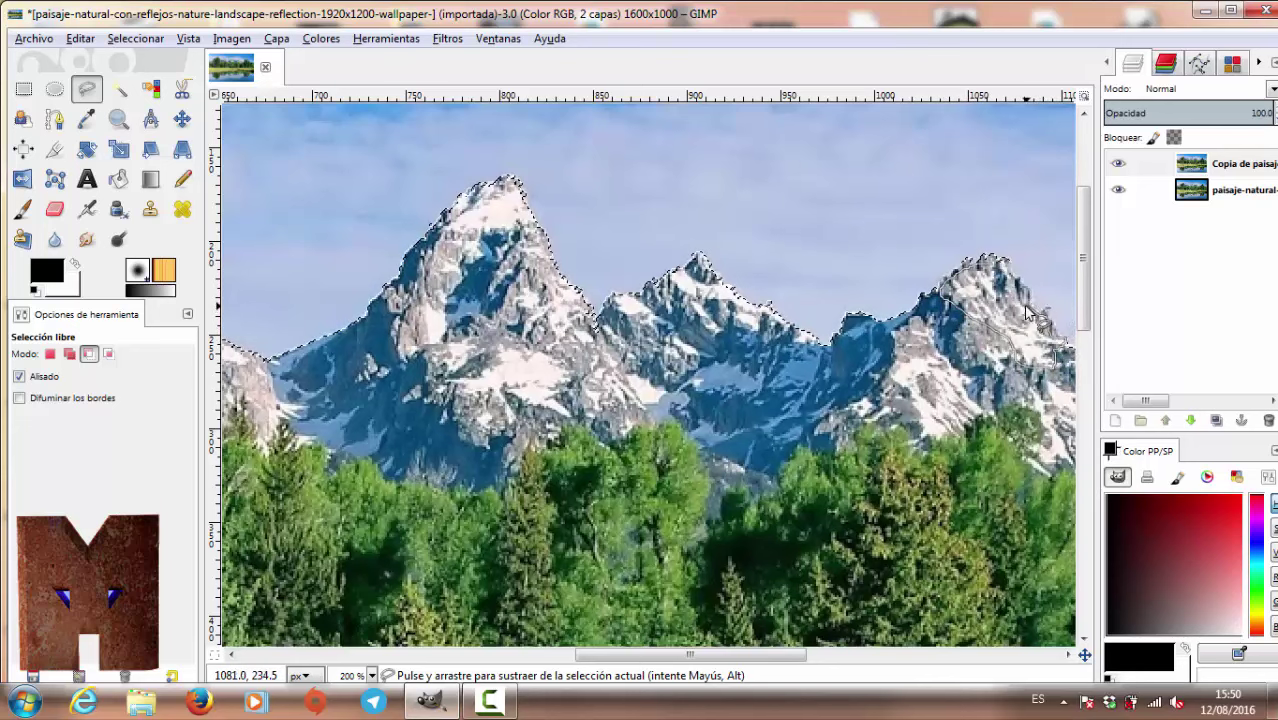
click(991, 266)
scroll(708, 282, down, 1)
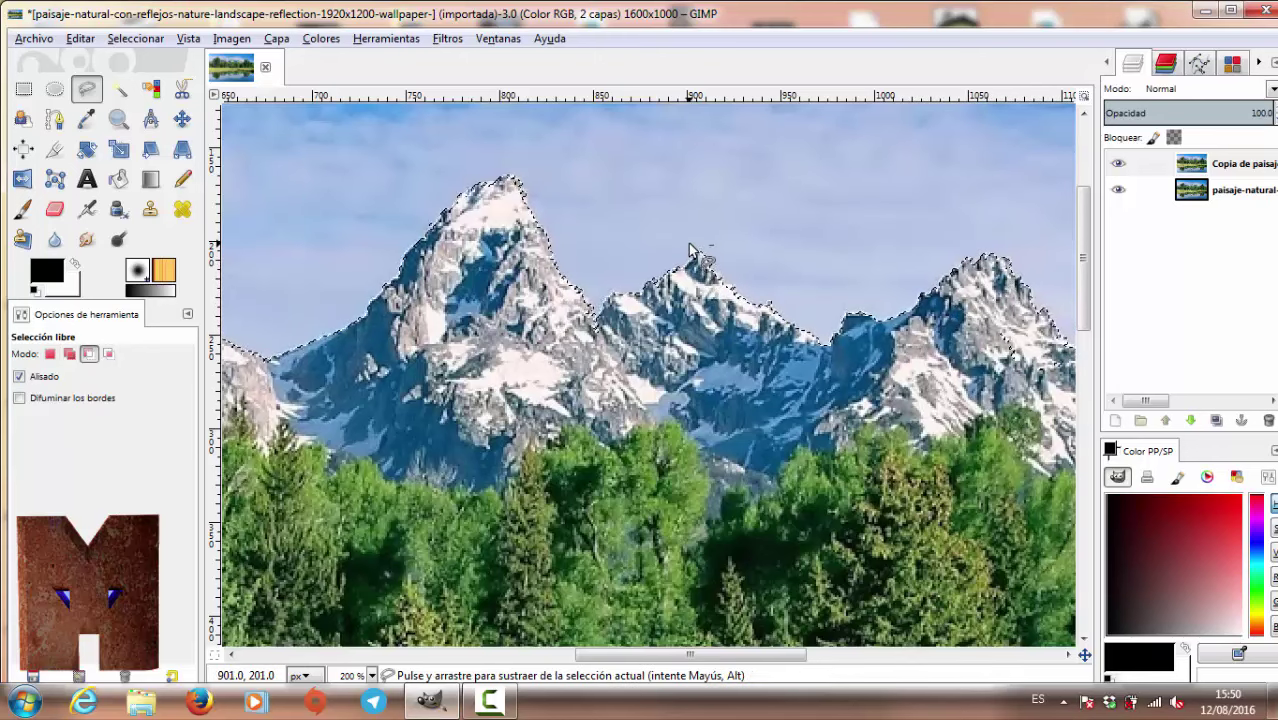
scroll(708, 282, down, 1)
scroll(708, 282, down, 1)
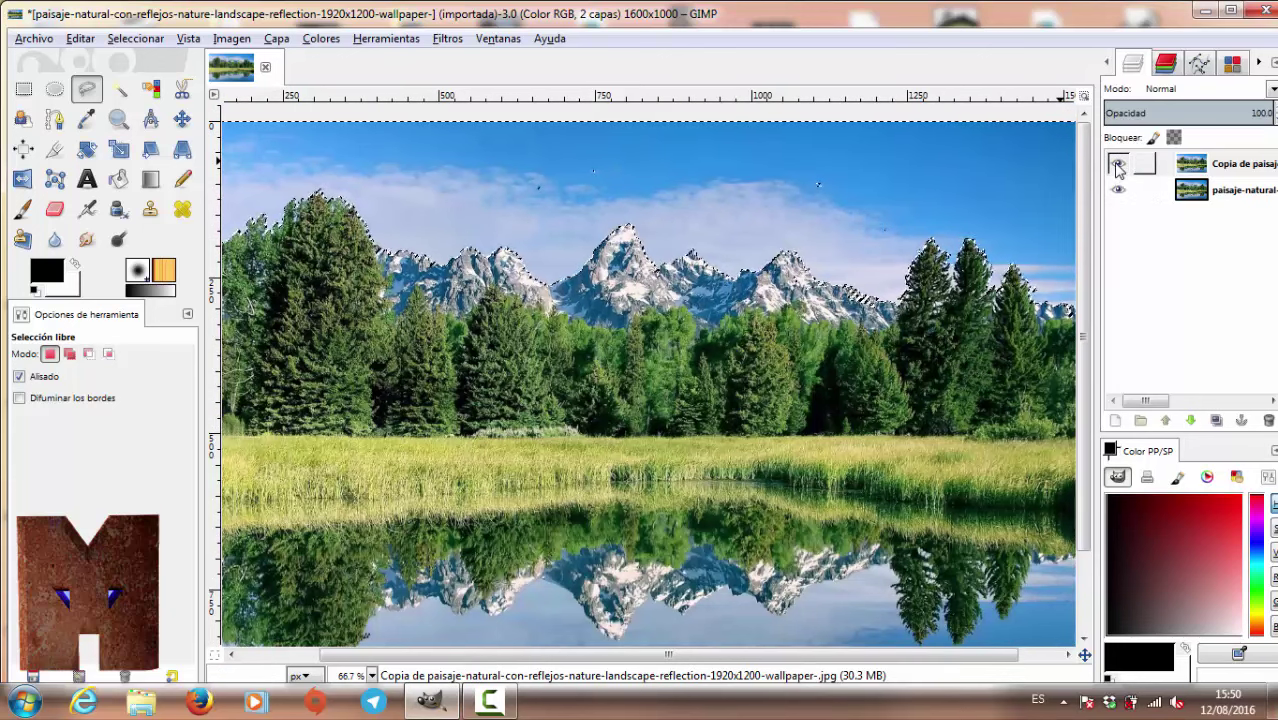
Step: Add the remaining upper sky to the selection and clear it to white on the copy layer
click(1118, 164)
click(1118, 189)
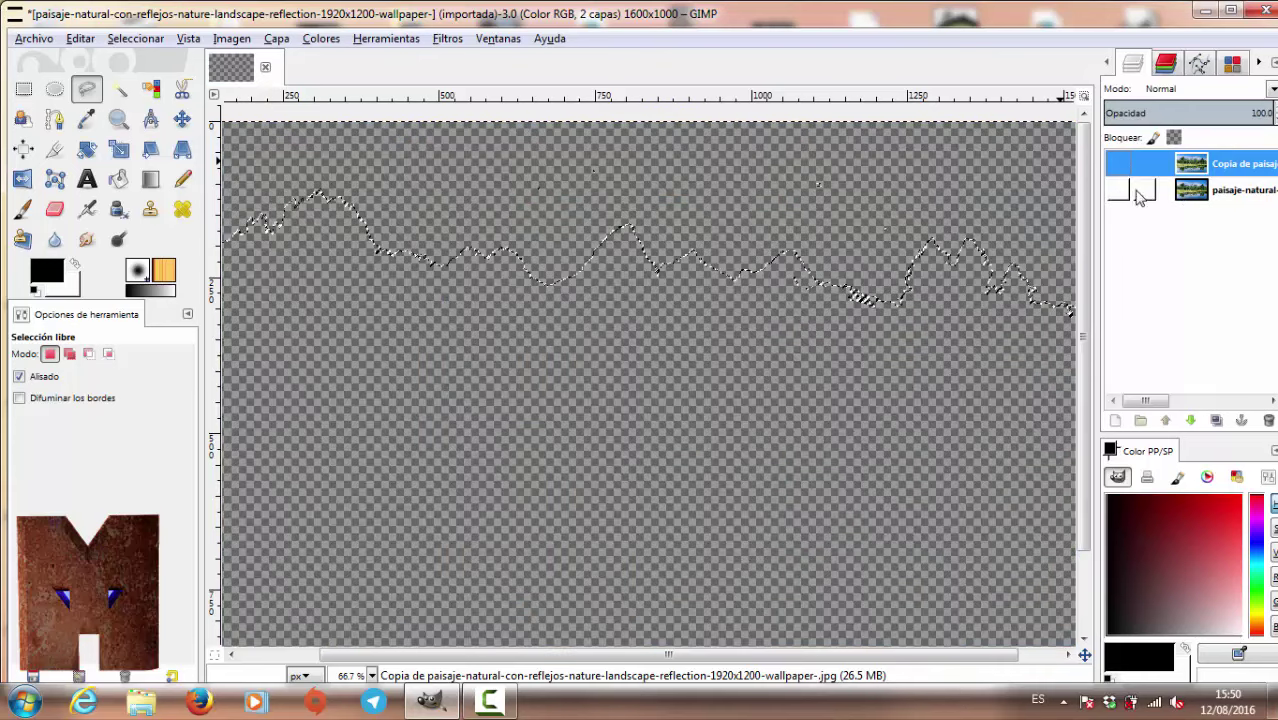
click(1118, 164)
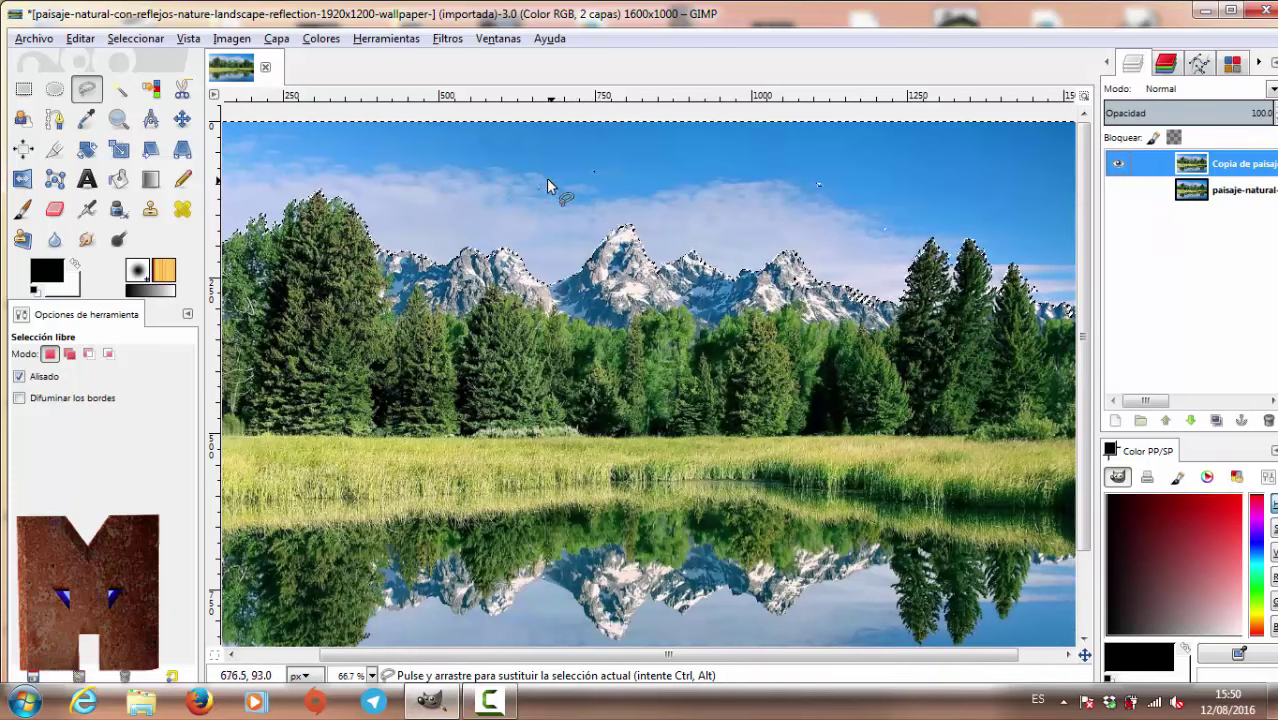
drag(492, 156, 589, 203)
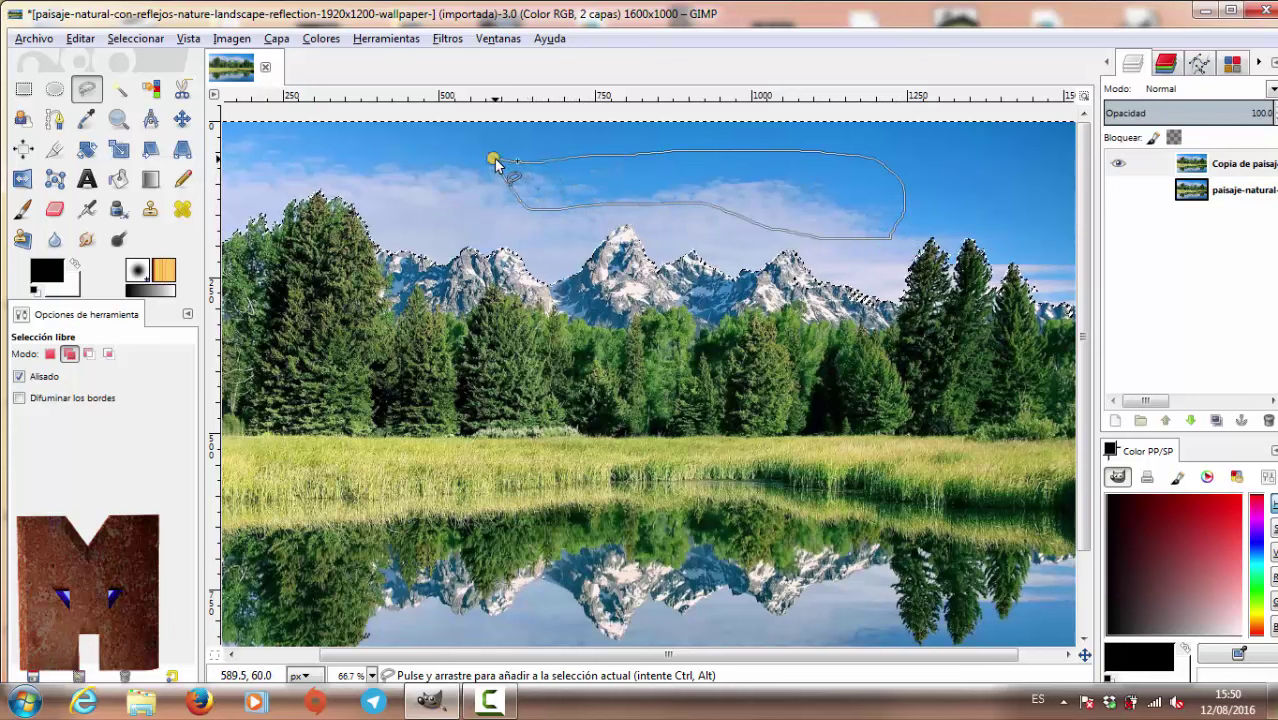
drag(495, 162, 492, 158)
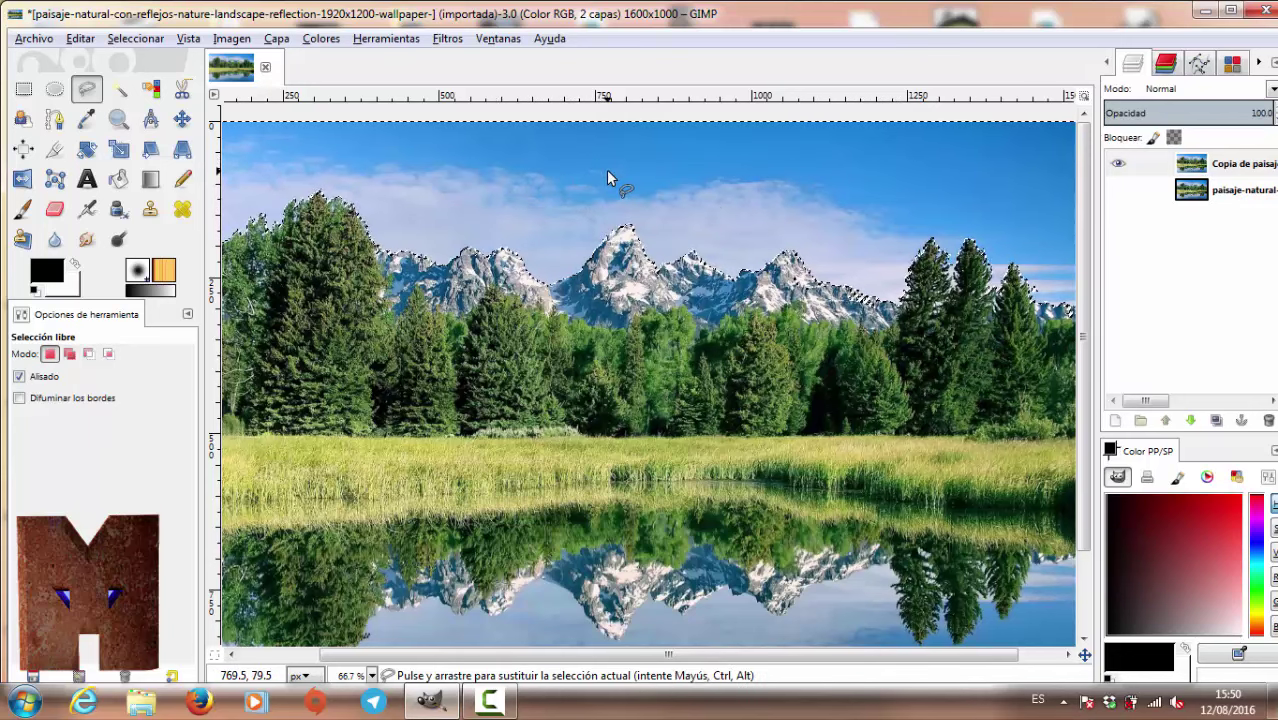
key(Delete)
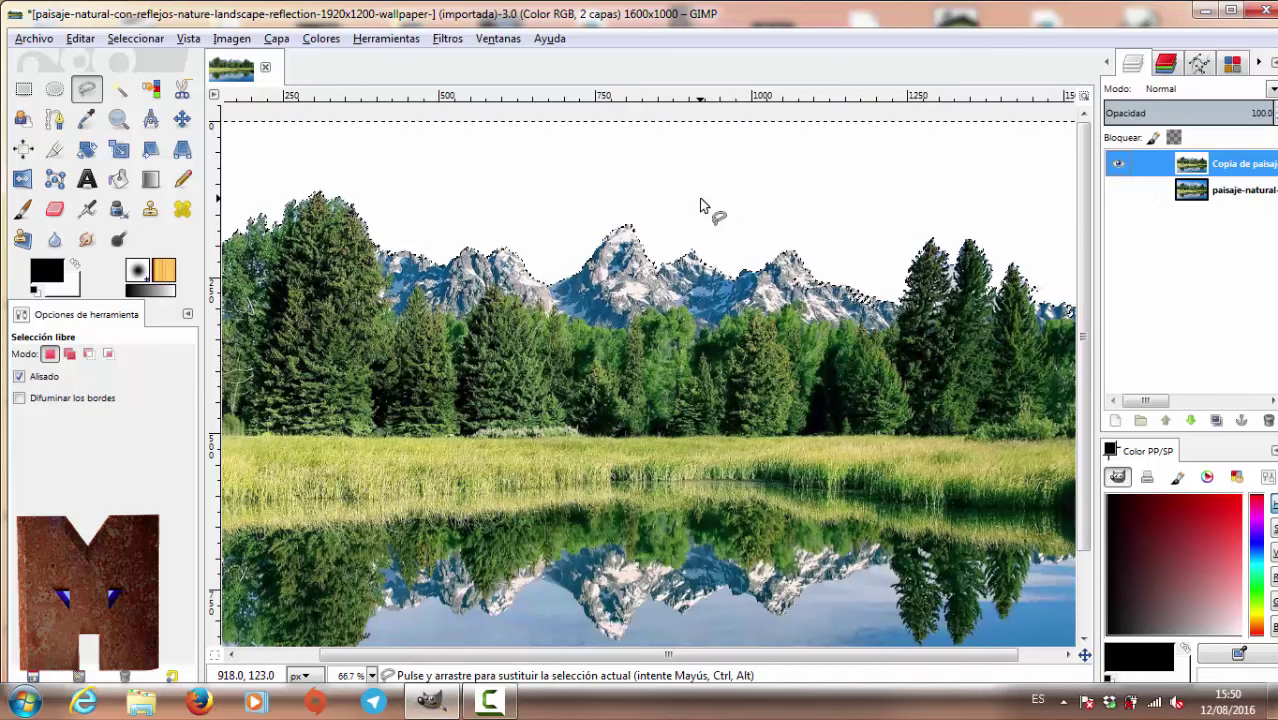
Step: Add an alpha channel to the copy layer, delete its sky, and show the original layer beneath
right_click(1190, 172)
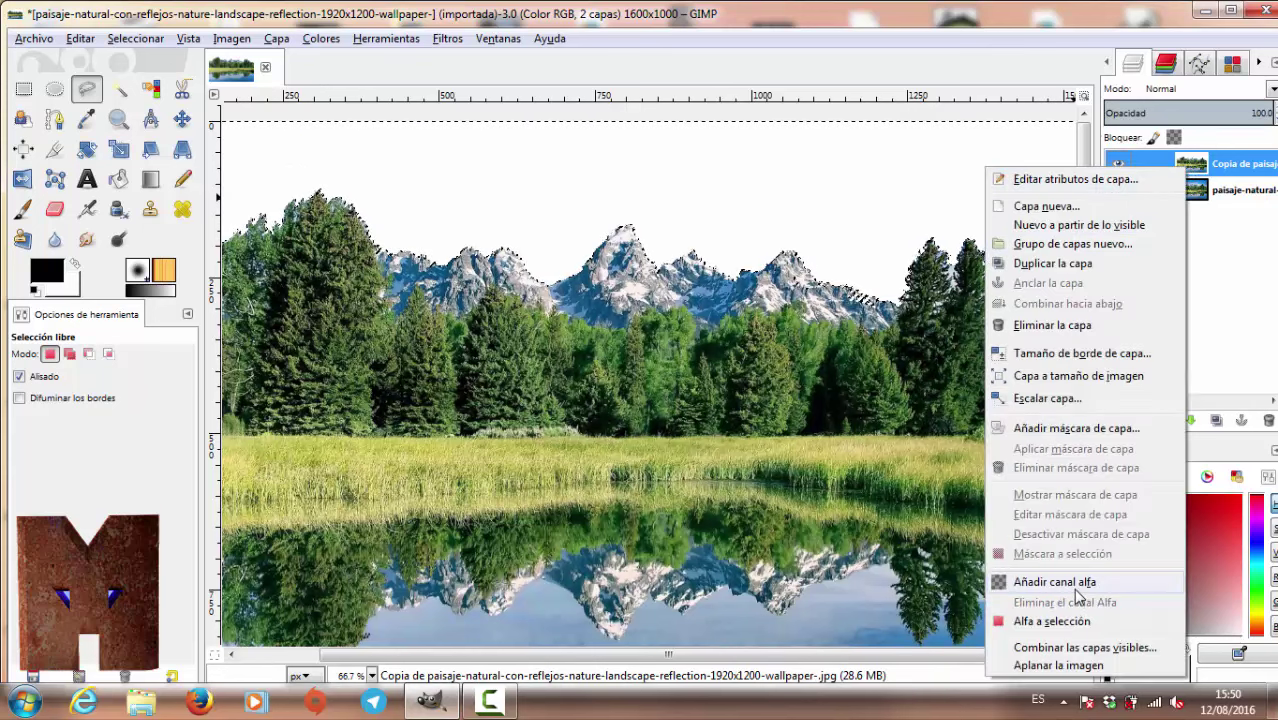
click(1076, 588)
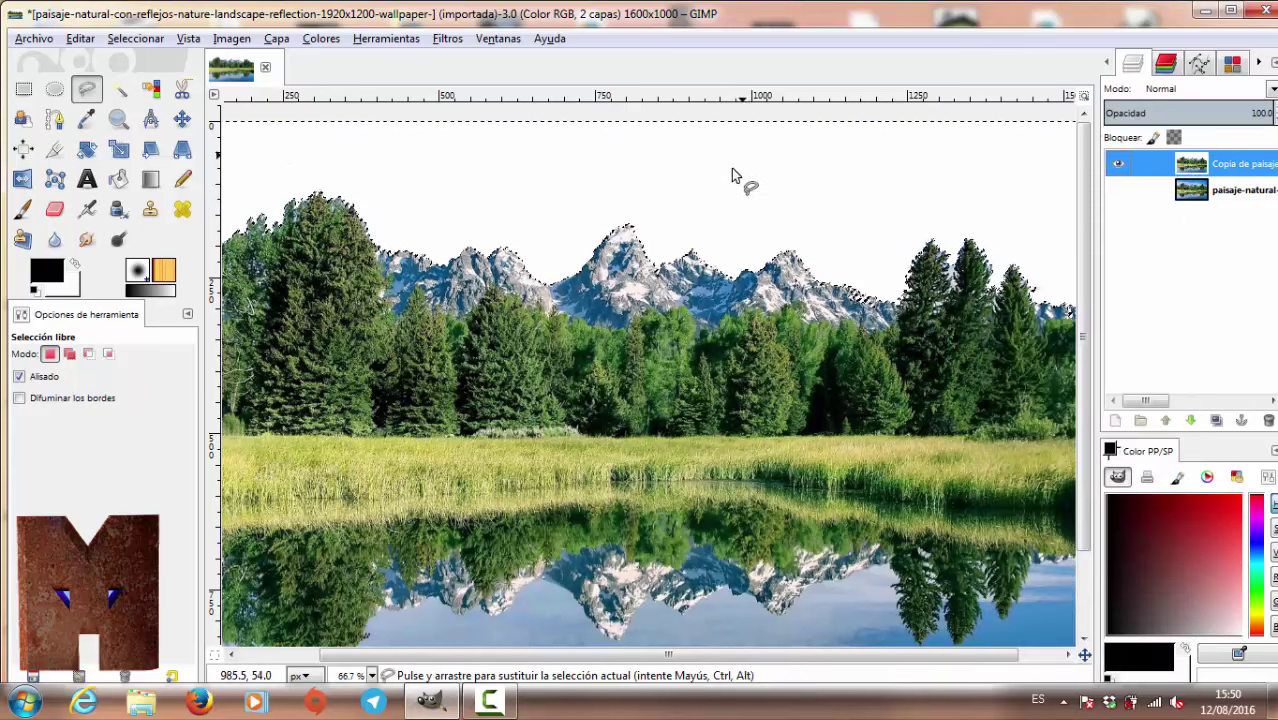
key(Delete)
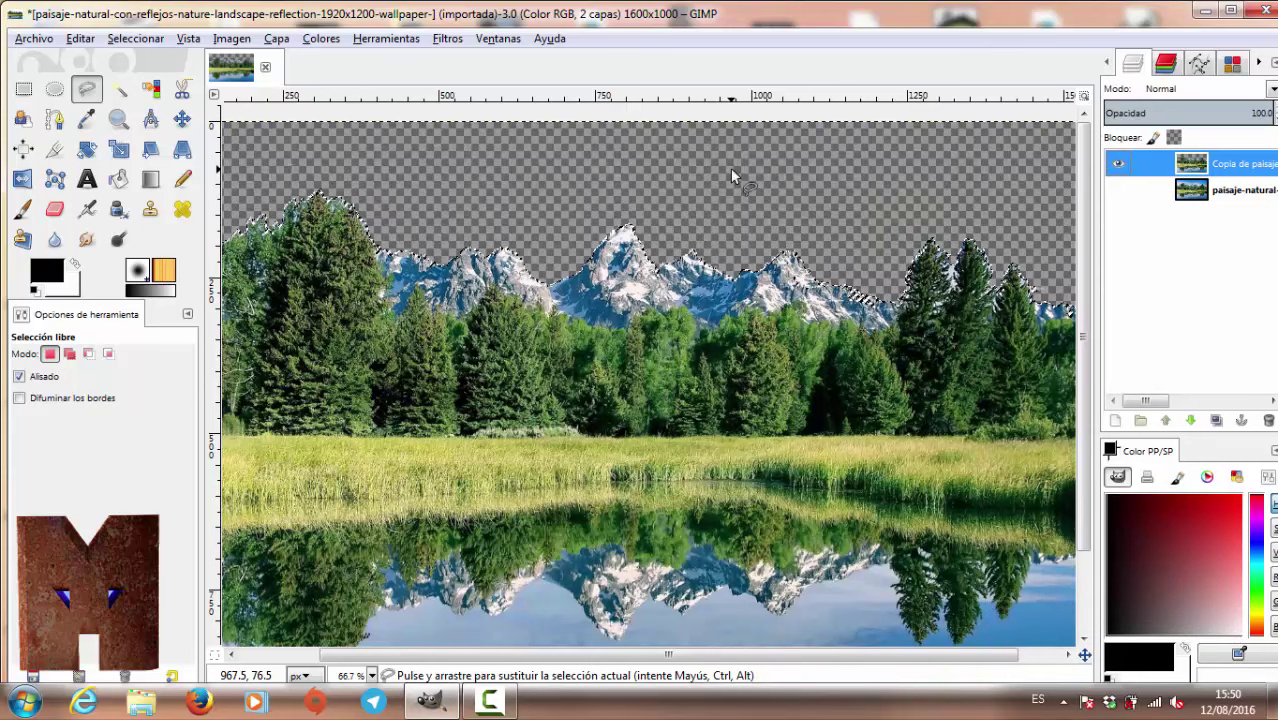
click(1118, 193)
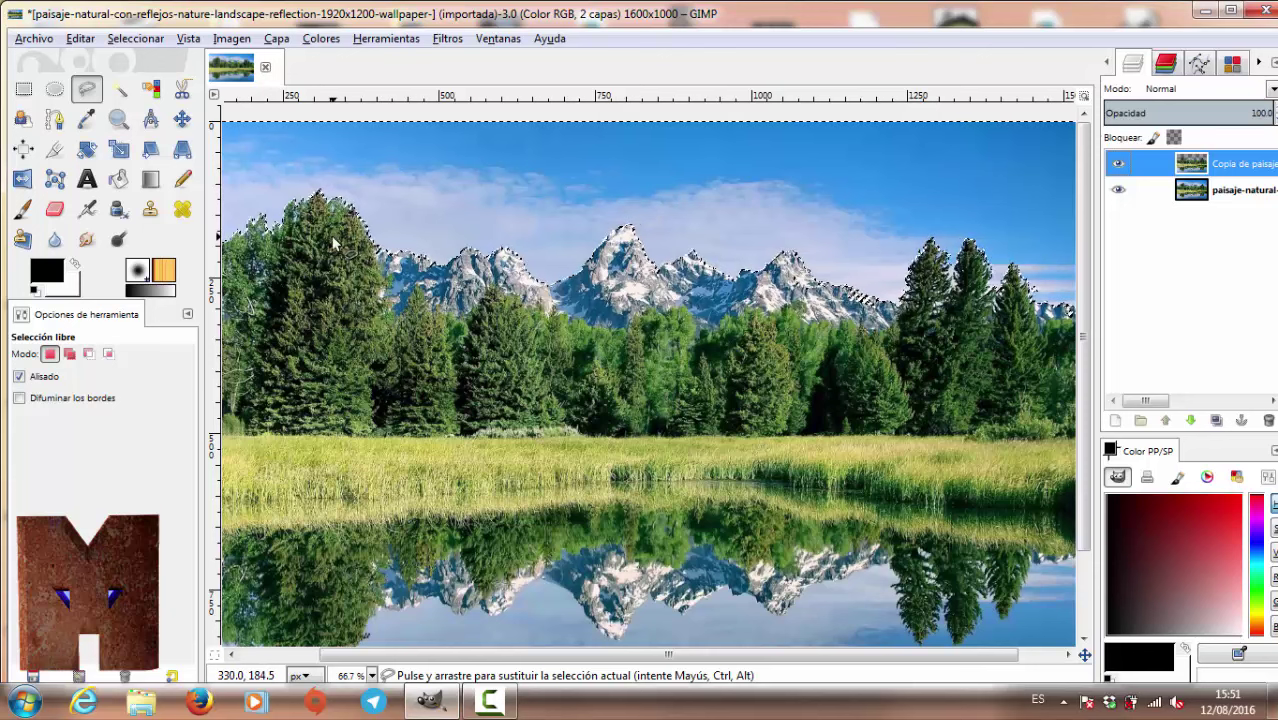
Step: Activate paisaje-natural, move it above the copy and back, and toggle its visibility
click(1186, 196)
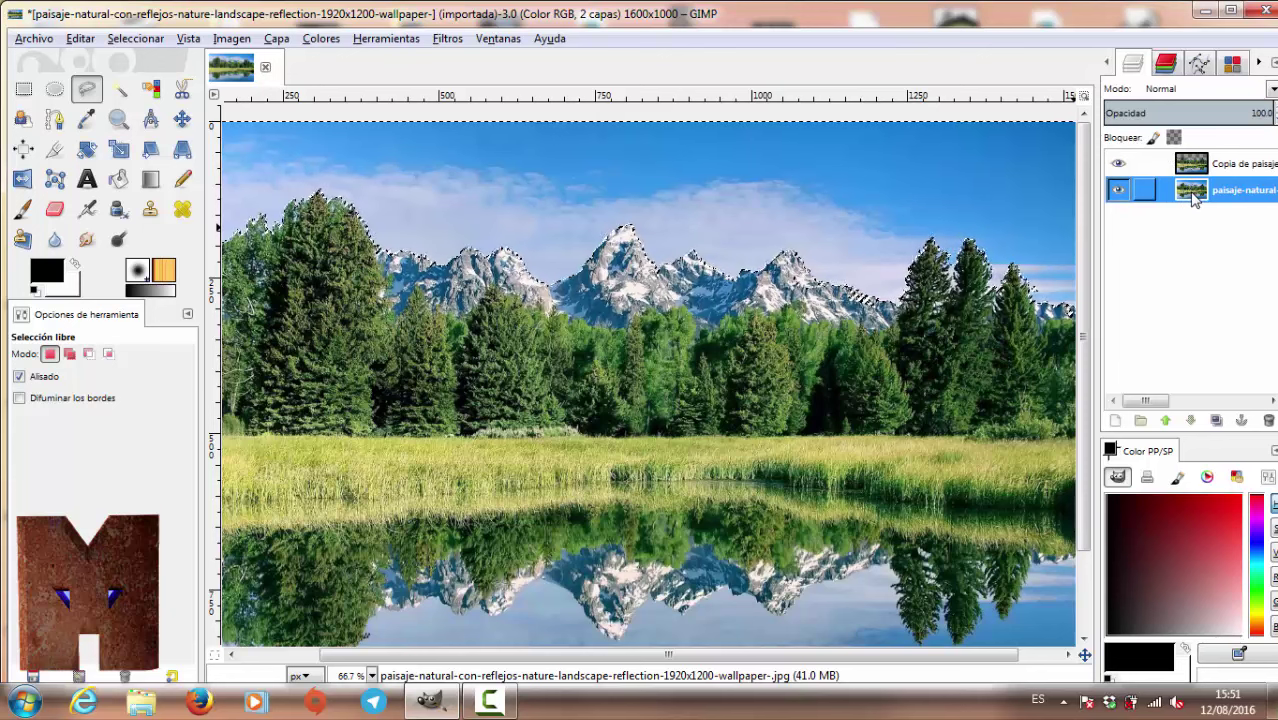
drag(1192, 196, 1195, 166)
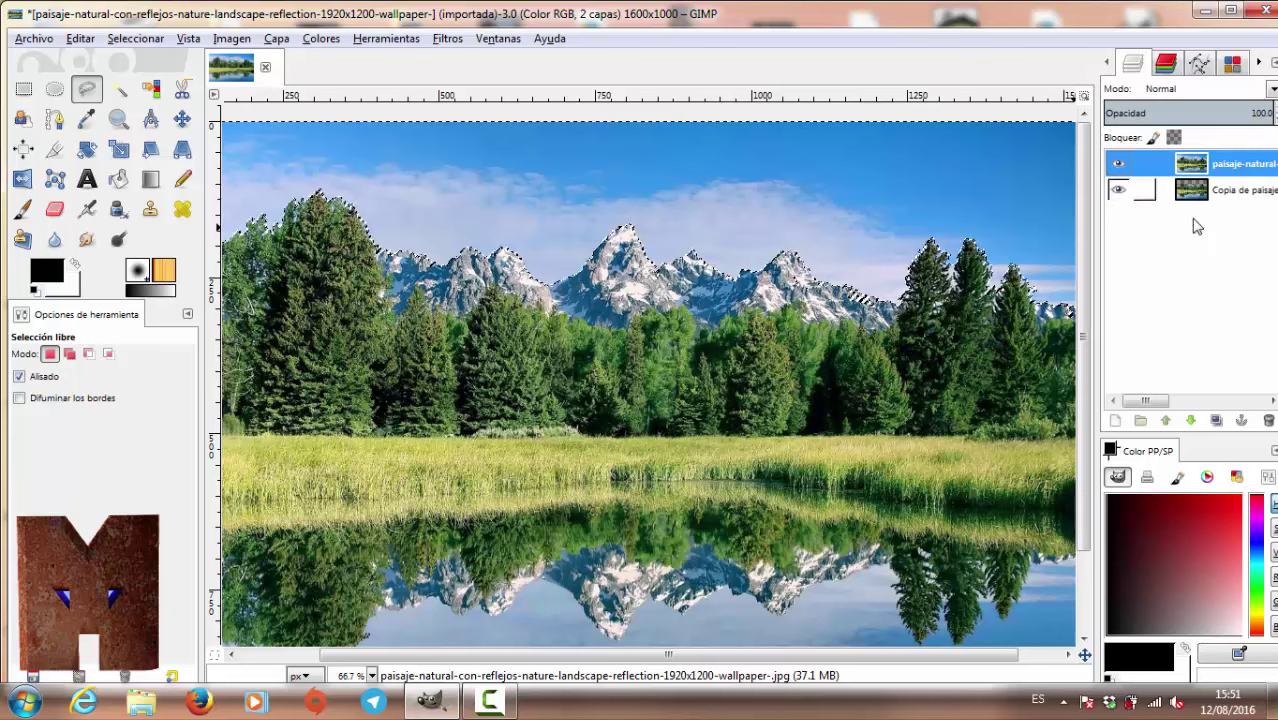
drag(1195, 166, 1193, 212)
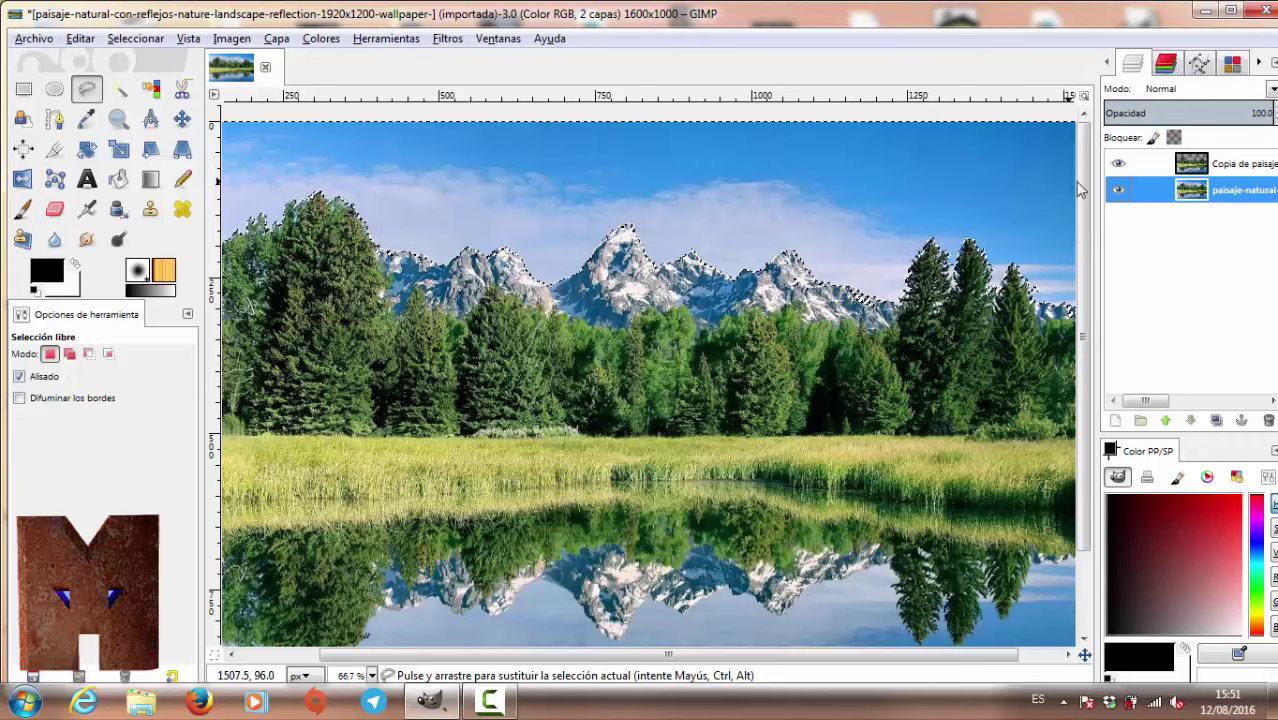
click(1119, 190)
click(1119, 190)
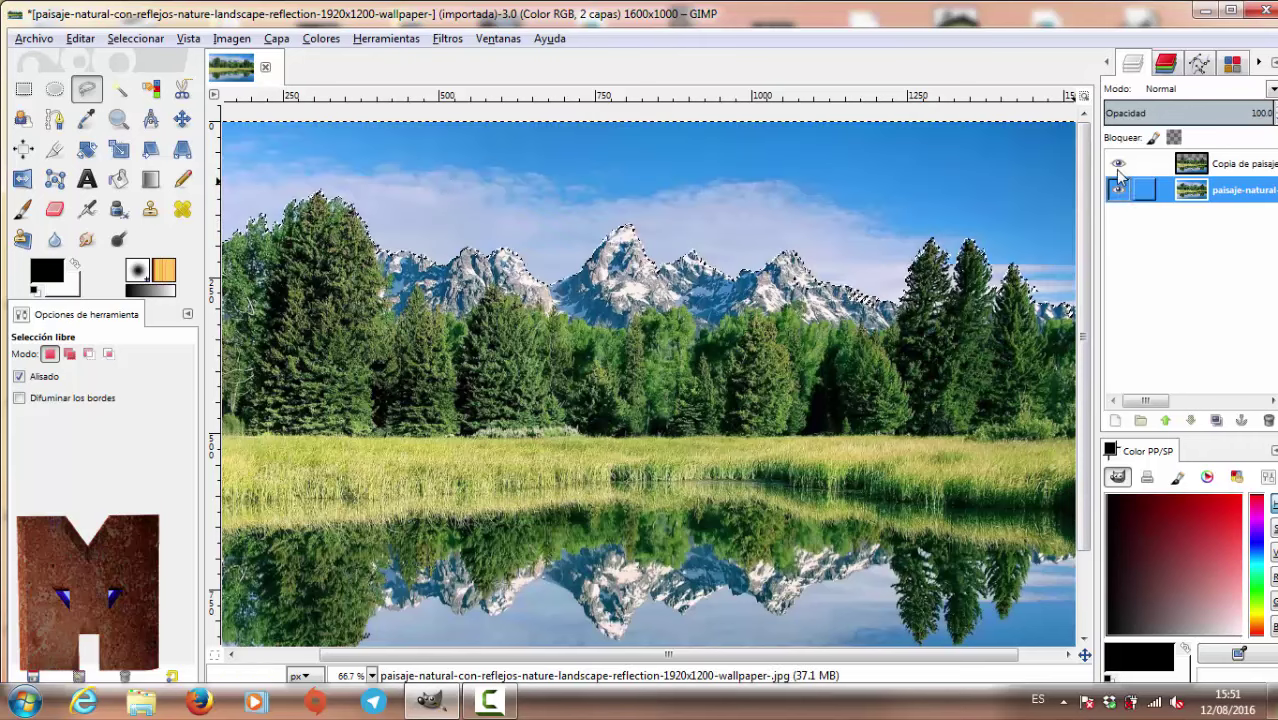
Step: Toggle both layers' visibility to compare the cut-out sky, leaving both layers visible
click(1119, 163)
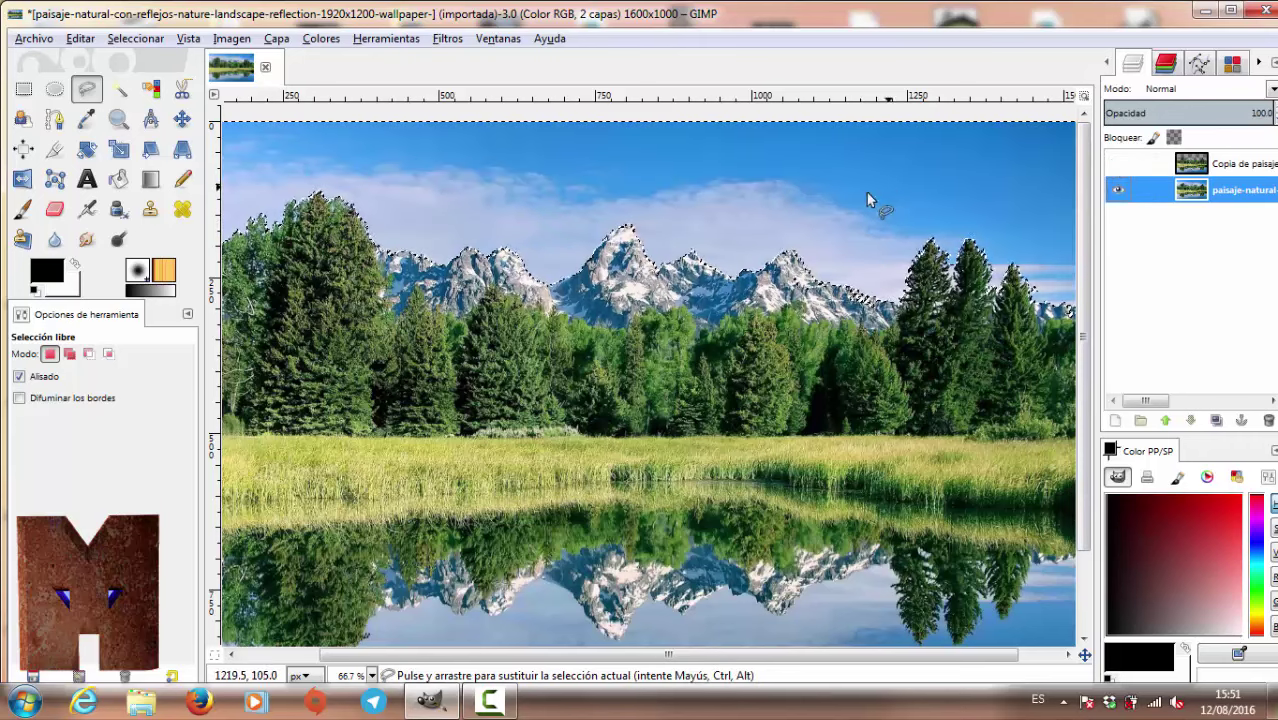
click(1120, 191)
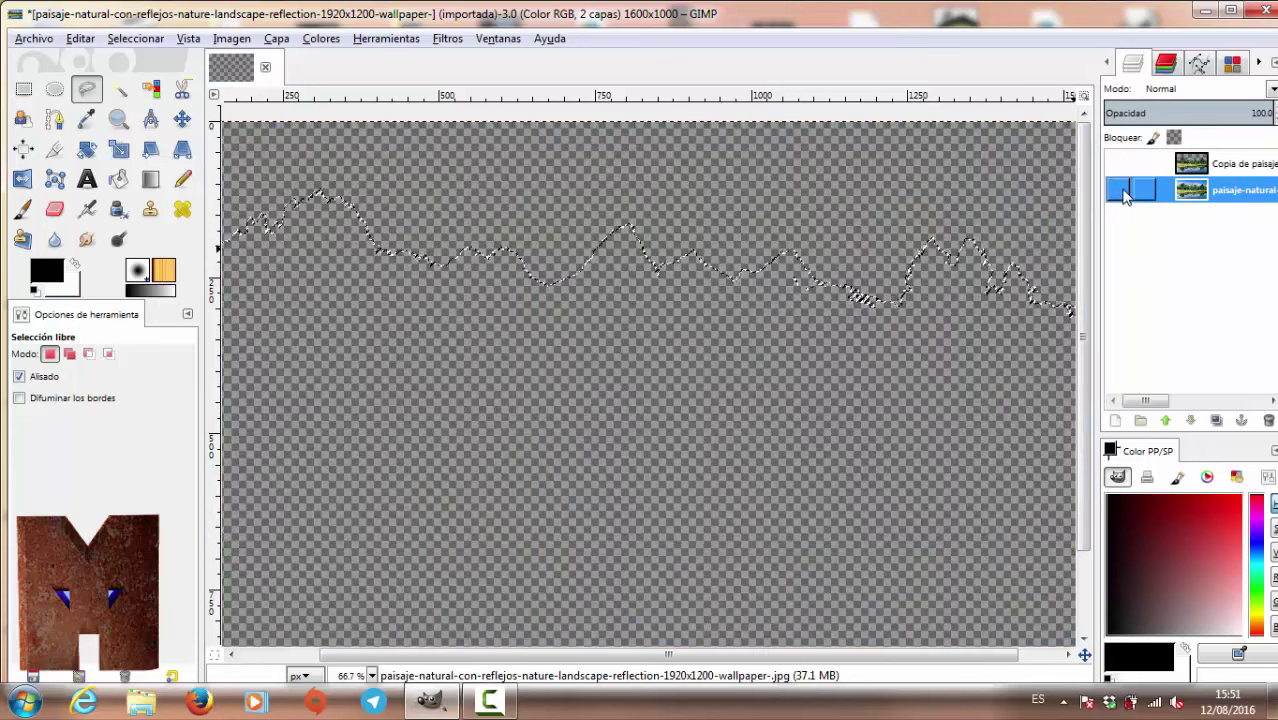
shift+click(1119, 191)
click(1118, 191)
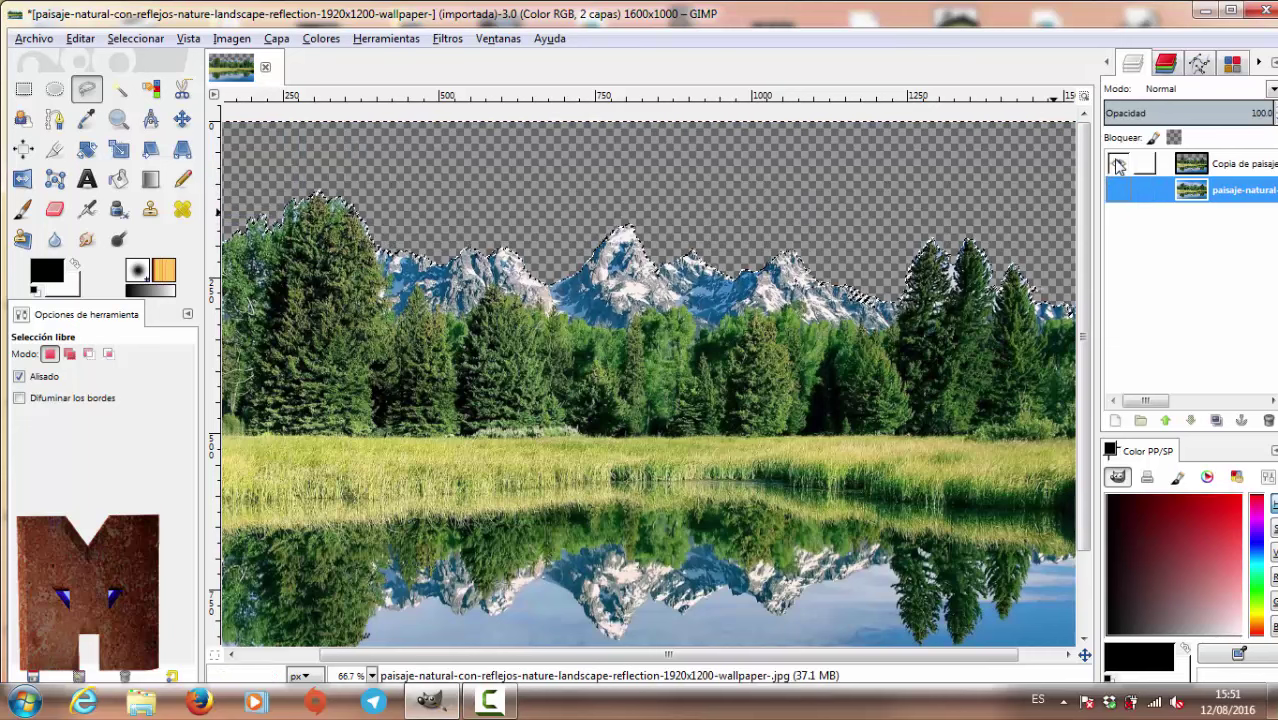
click(1120, 190)
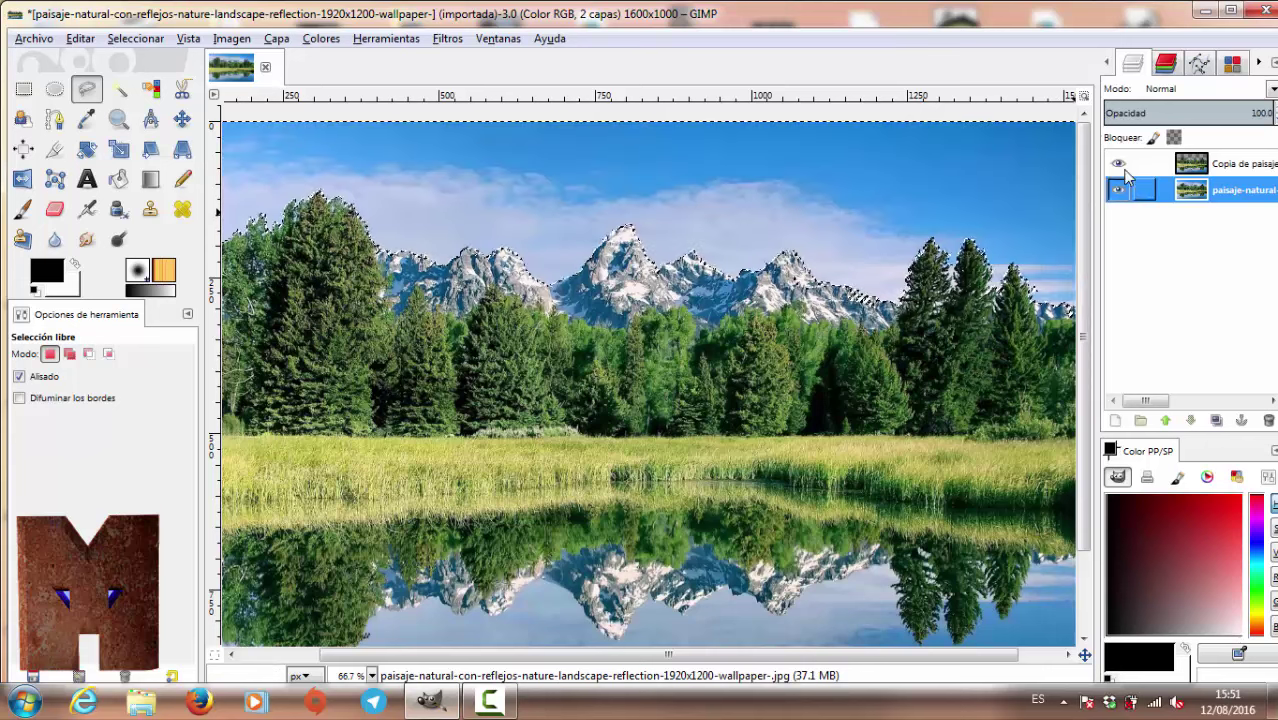
click(1120, 163)
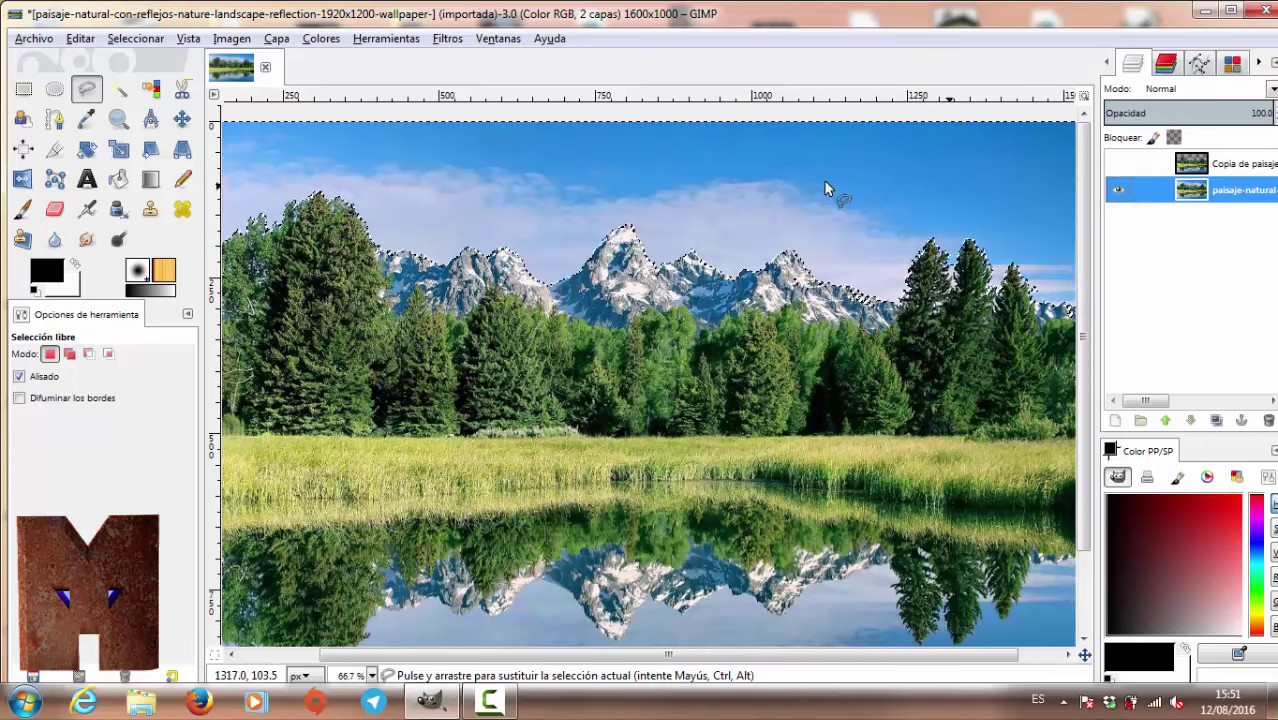
click(1117, 163)
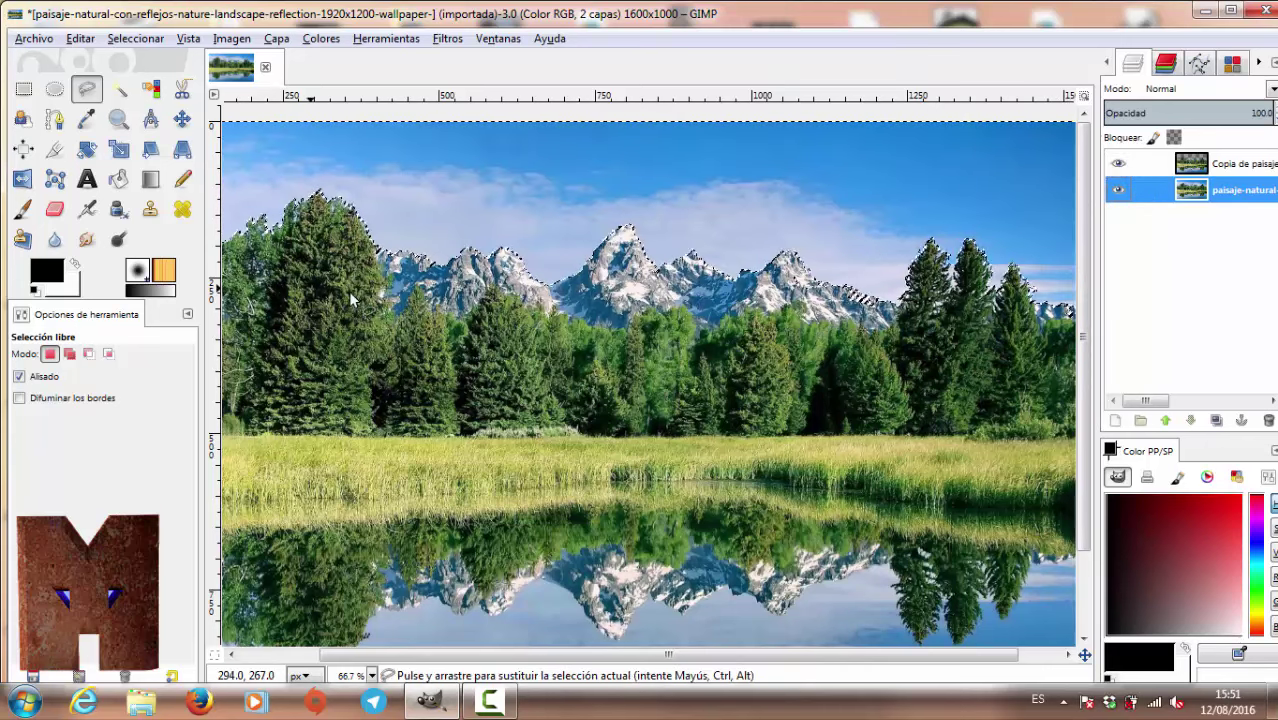
click(1118, 190)
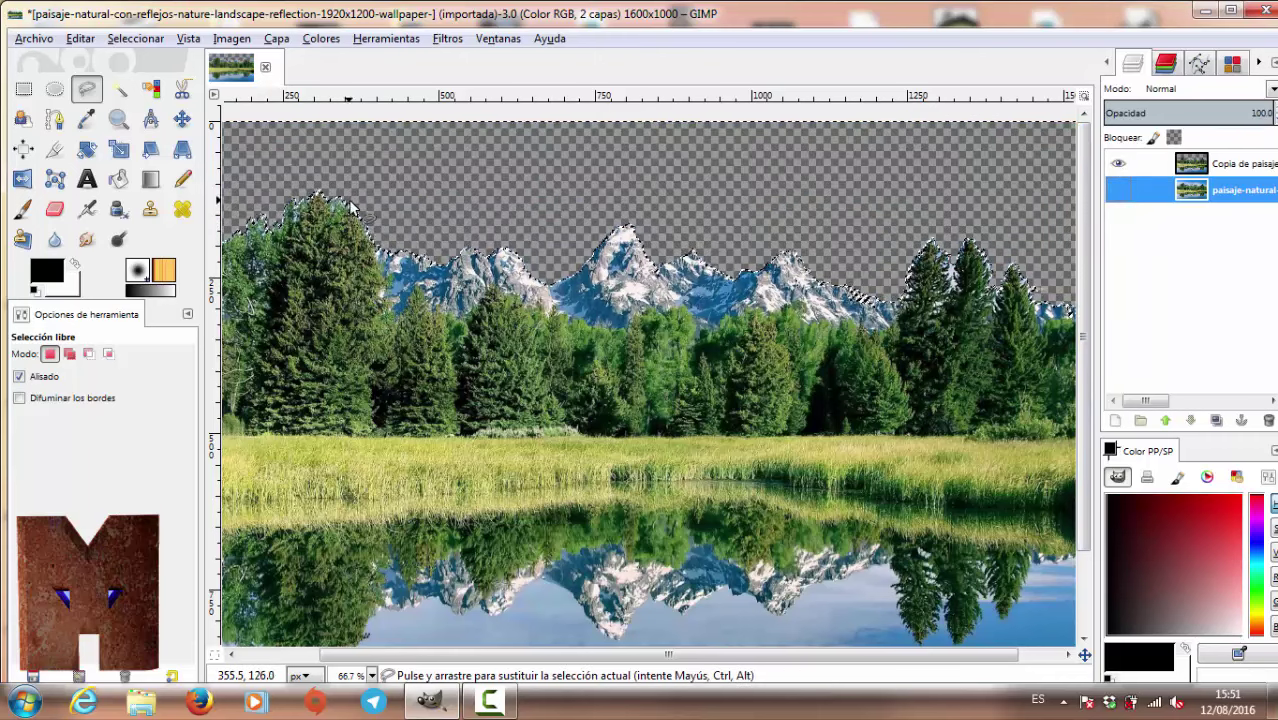
click(1122, 192)
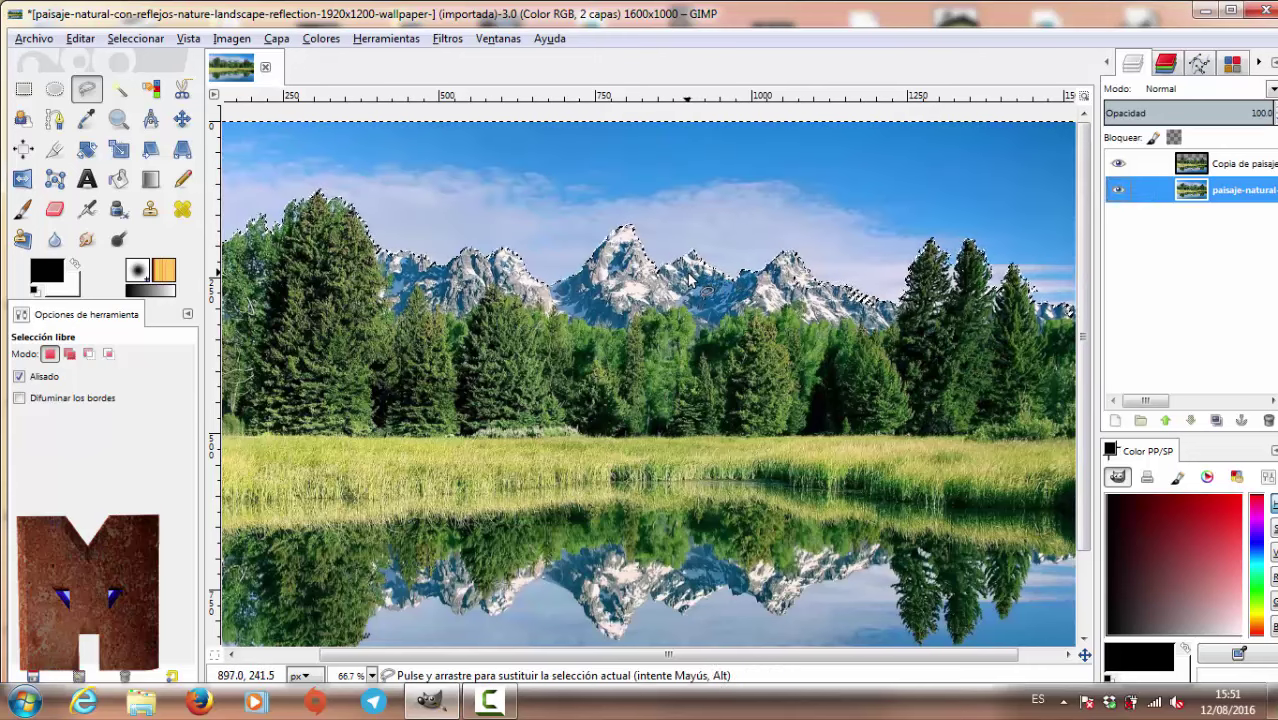
scroll(688, 281, down, 1)
scroll(660, 250, down, 1)
scroll(632, 228, up, 1)
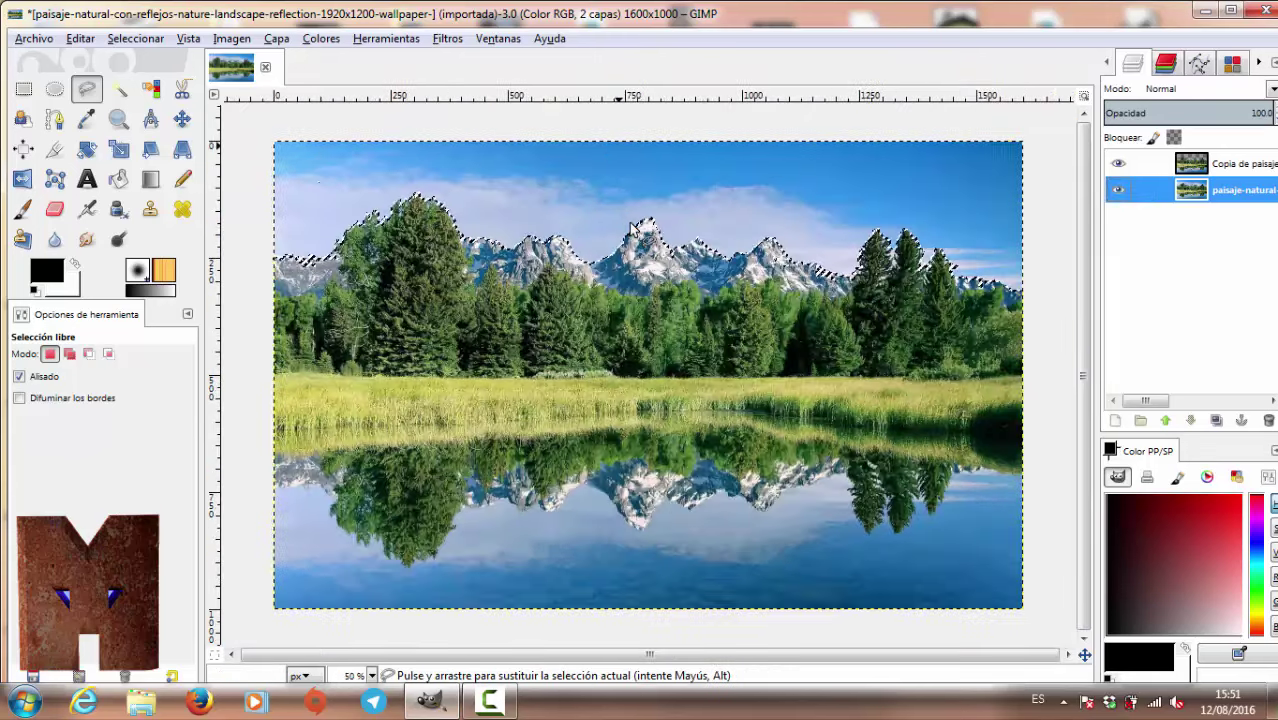
Step: Make 'Copia de paisaje' the active layer, keeping the original below it
click(1199, 197)
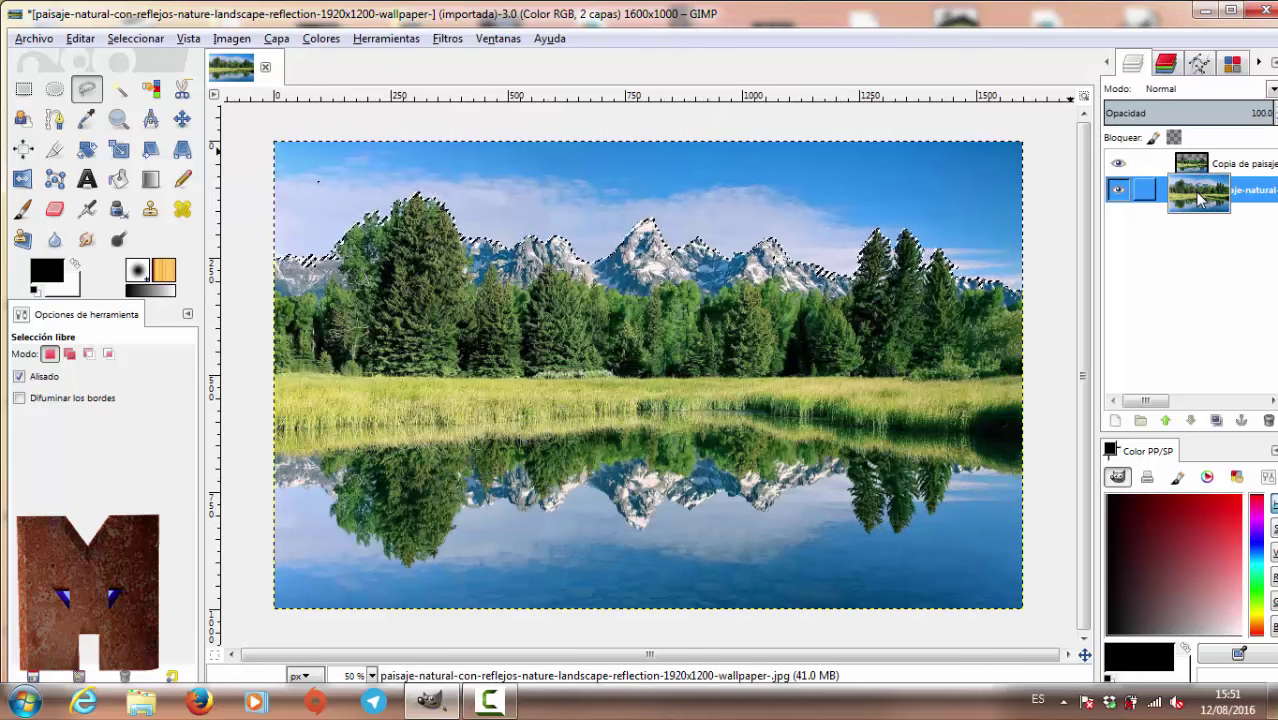
mouse_move(1199, 197)
mouse_down()
mouse_move(1199, 163)
mouse_move(1196, 215)
mouse_up()
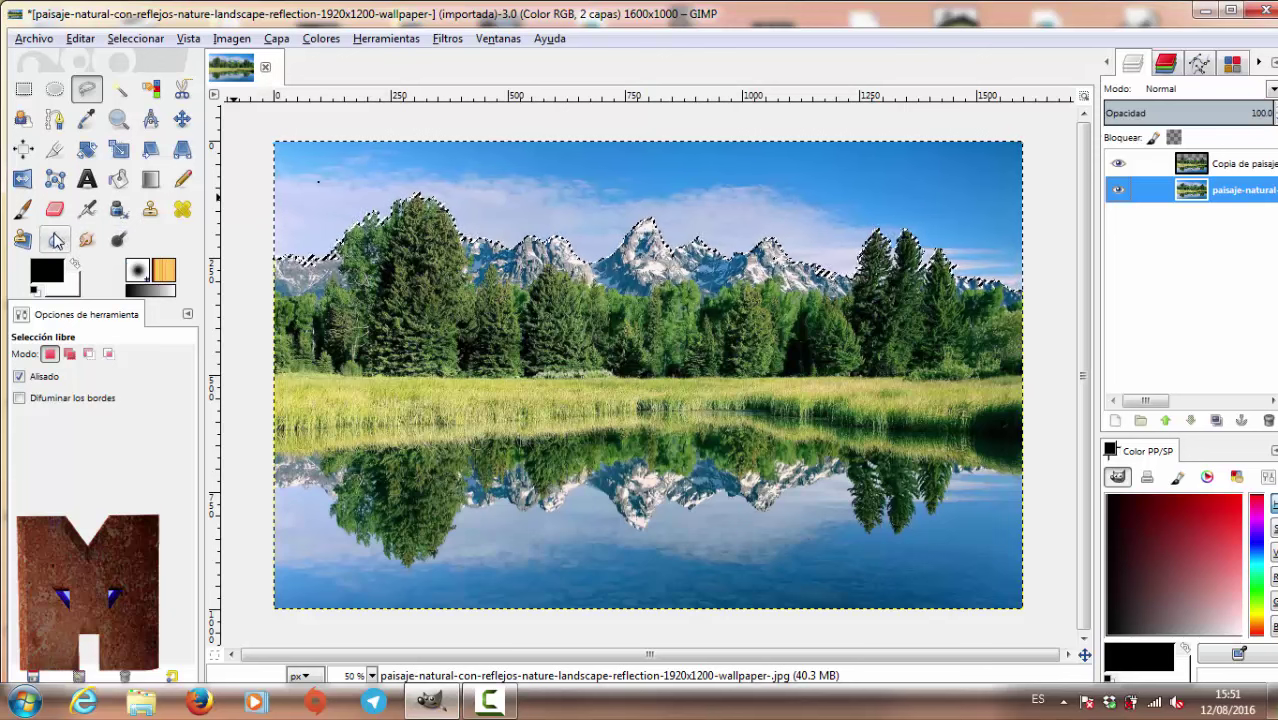
click(1192, 168)
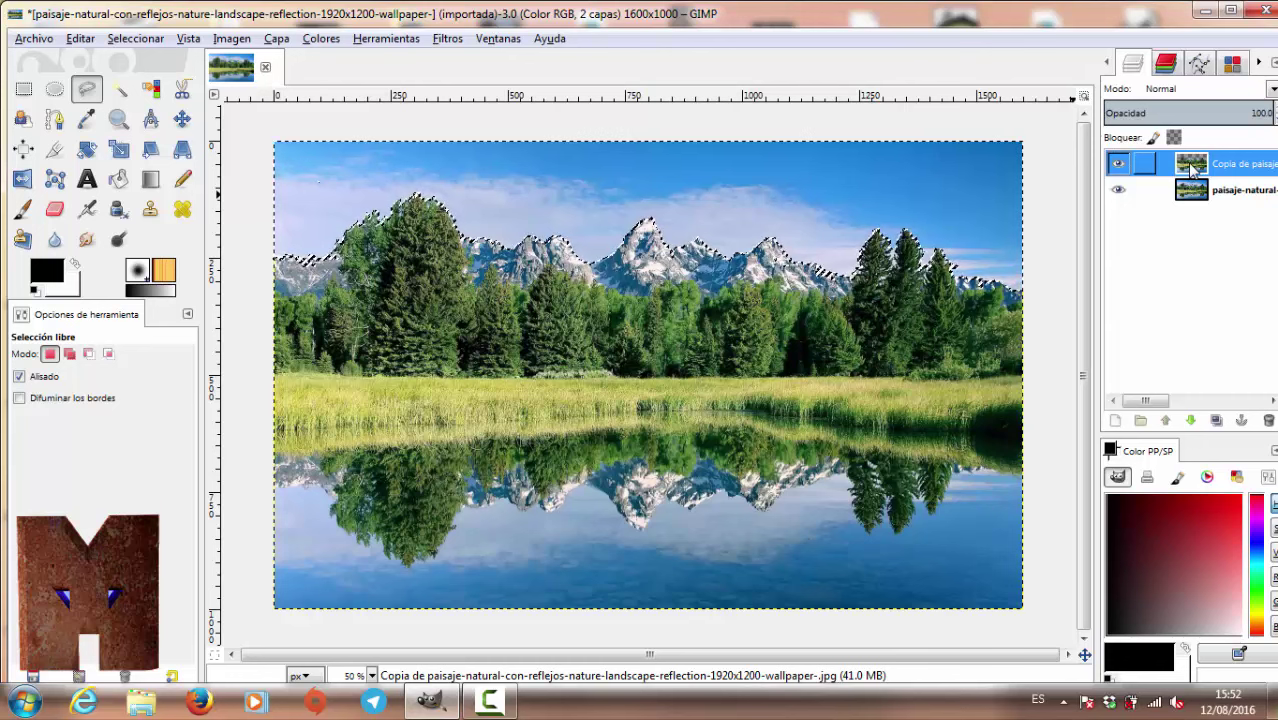
right_click(1192, 168)
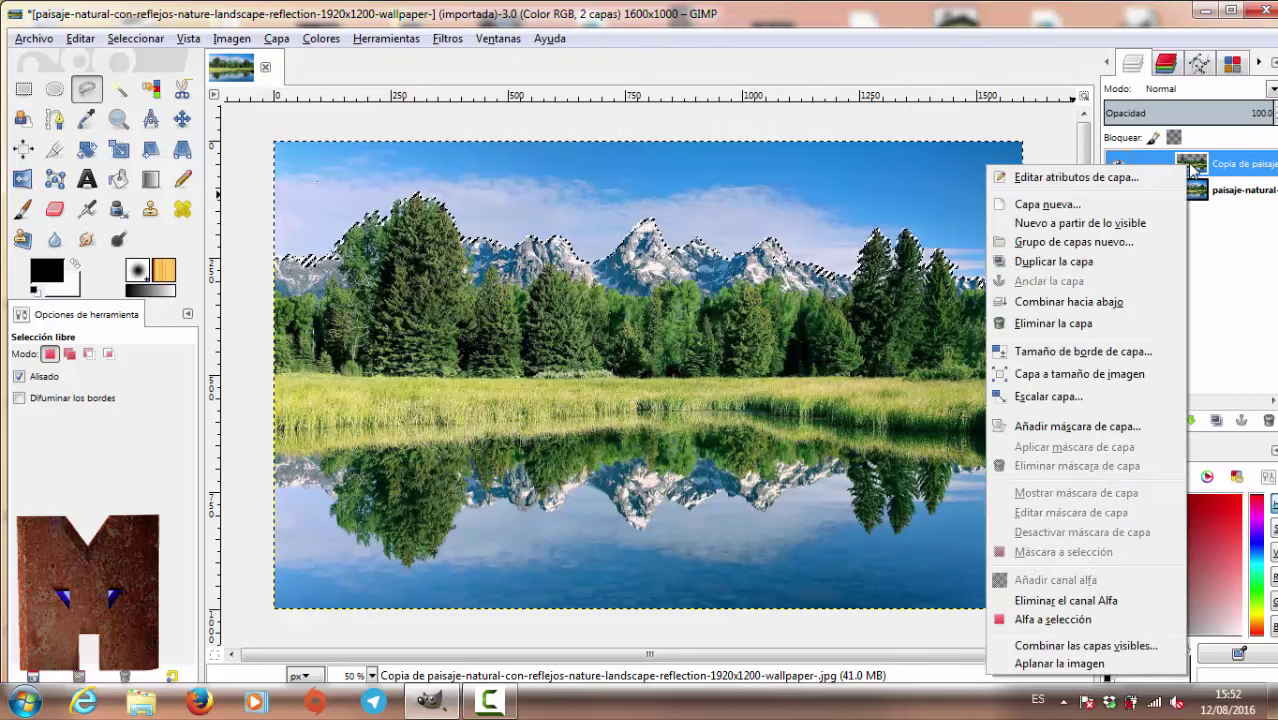
click(1229, 262)
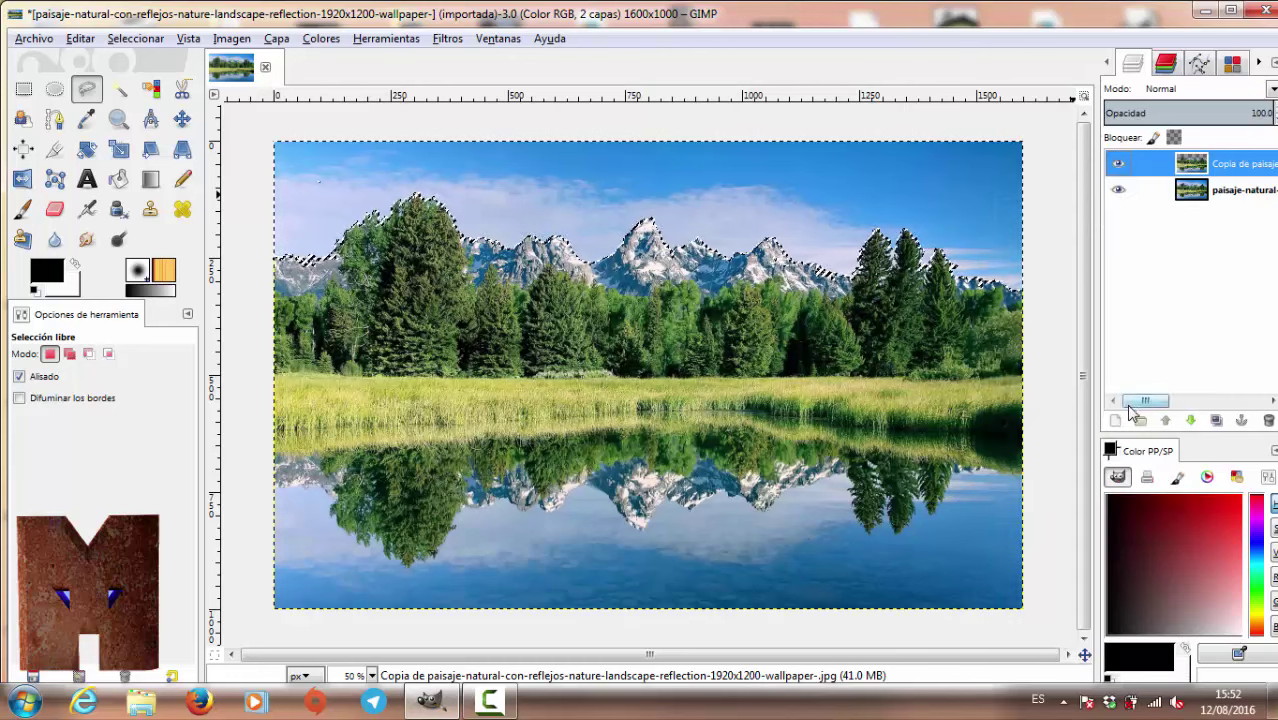
click(1117, 422)
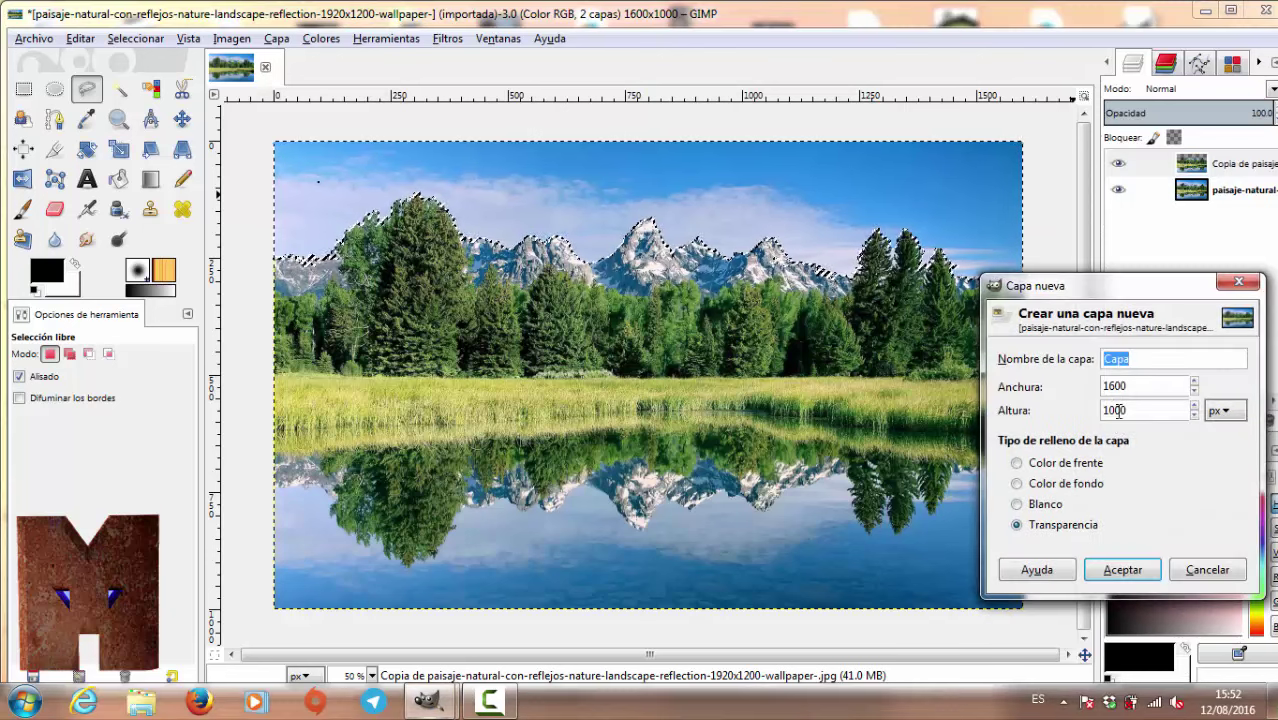
drag(1140, 411, 1100, 411)
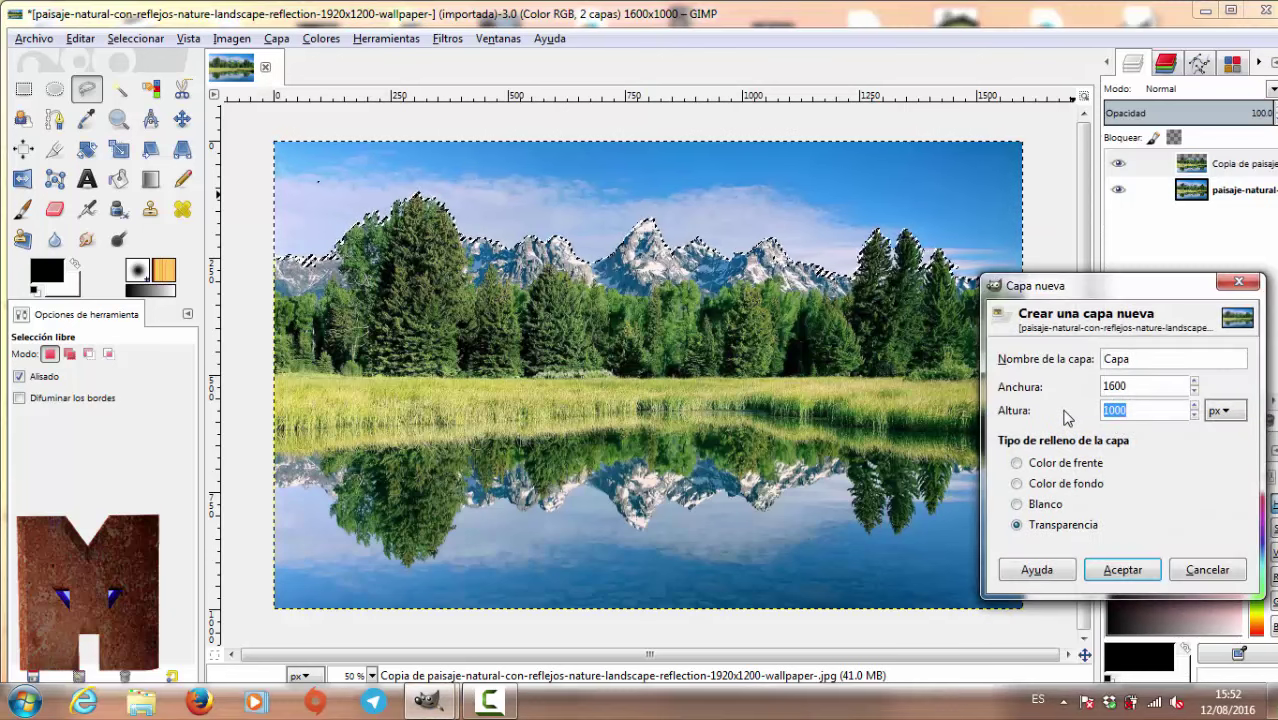
text(400)
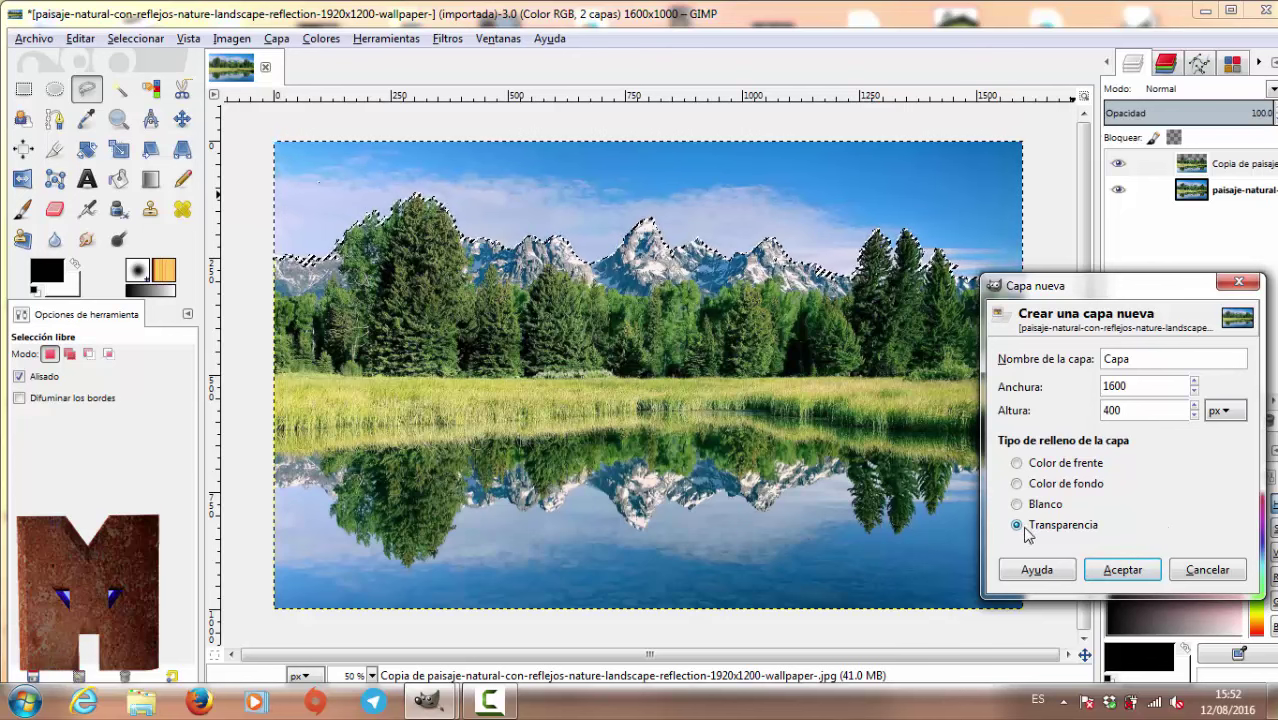
click(1117, 572)
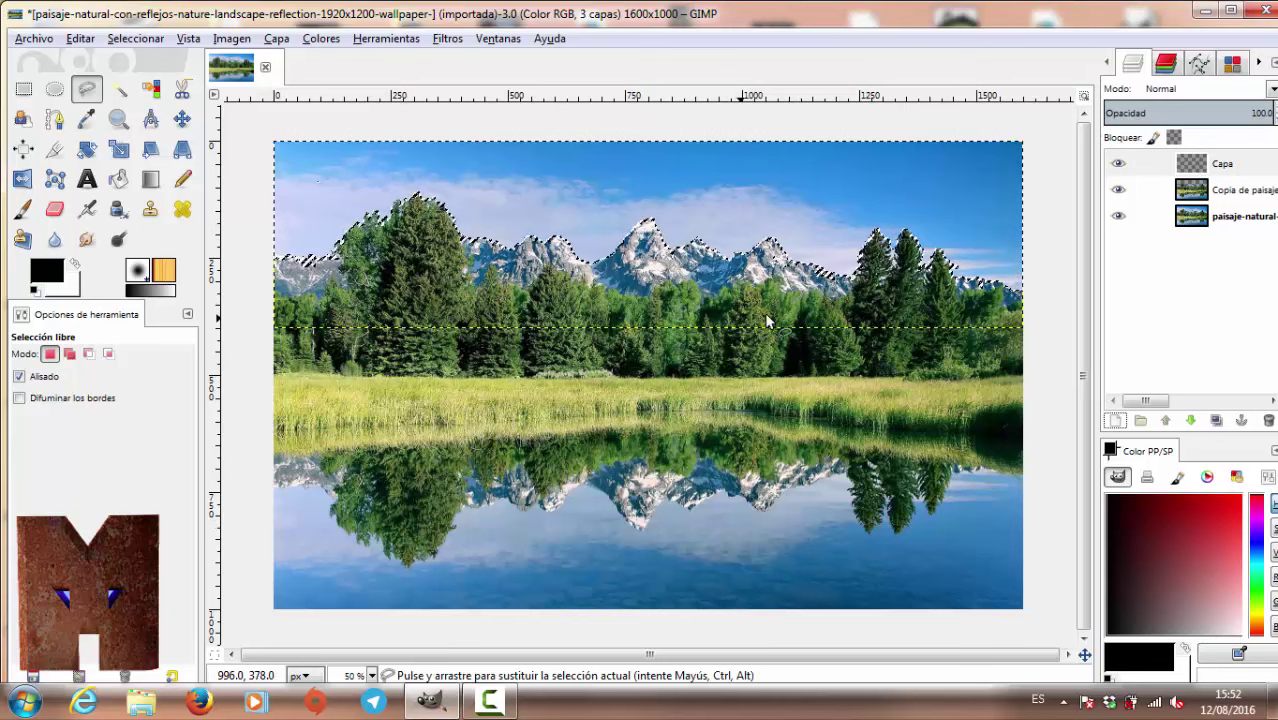
right_click(1189, 168)
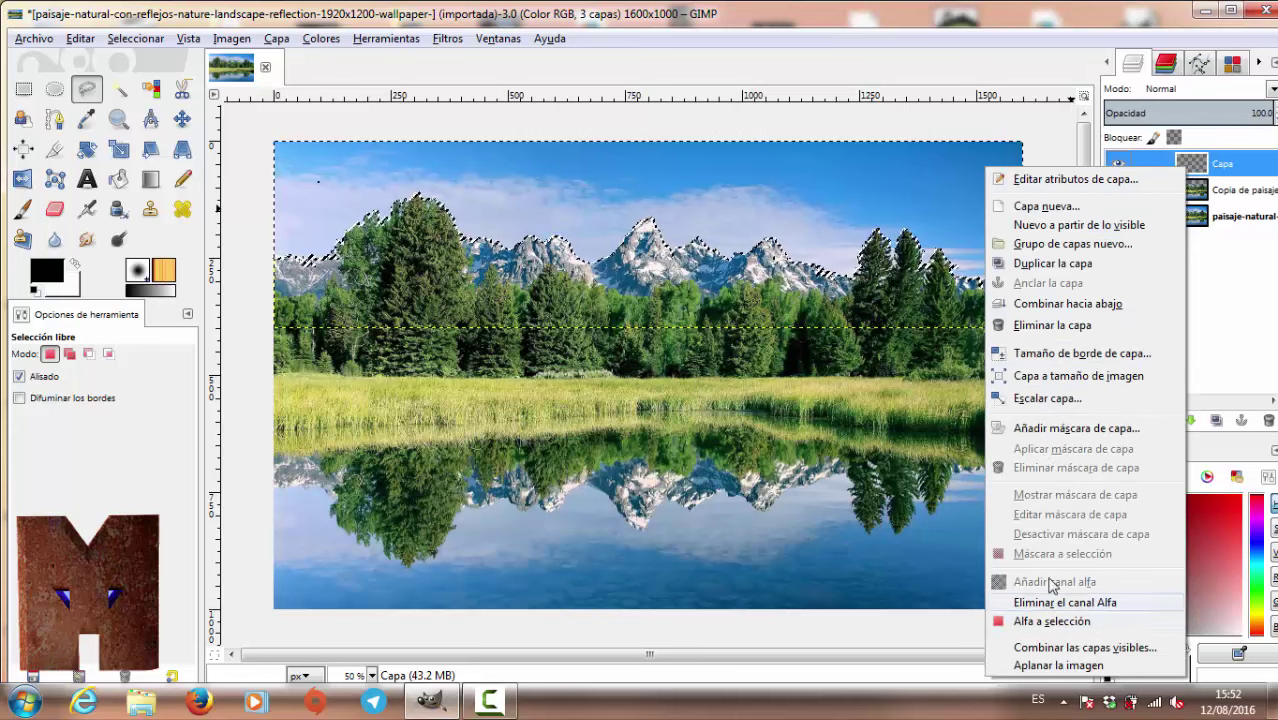
click(1050, 377)
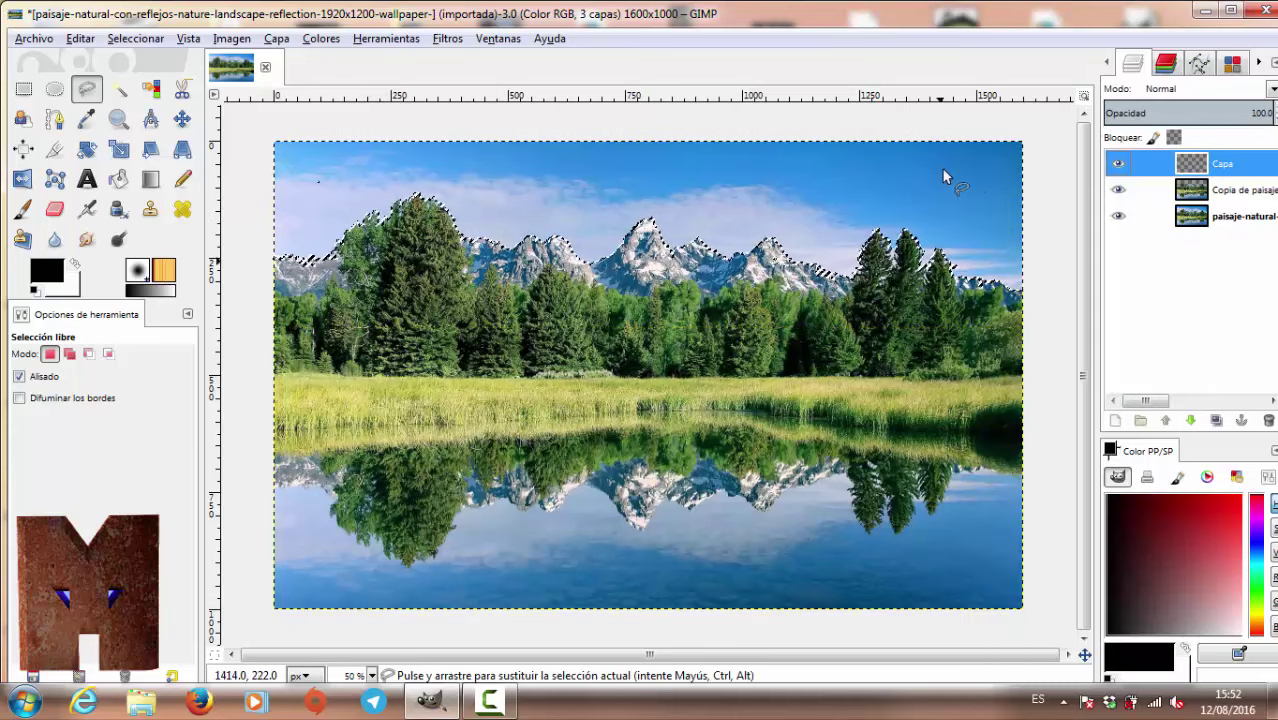
right_click(1196, 171)
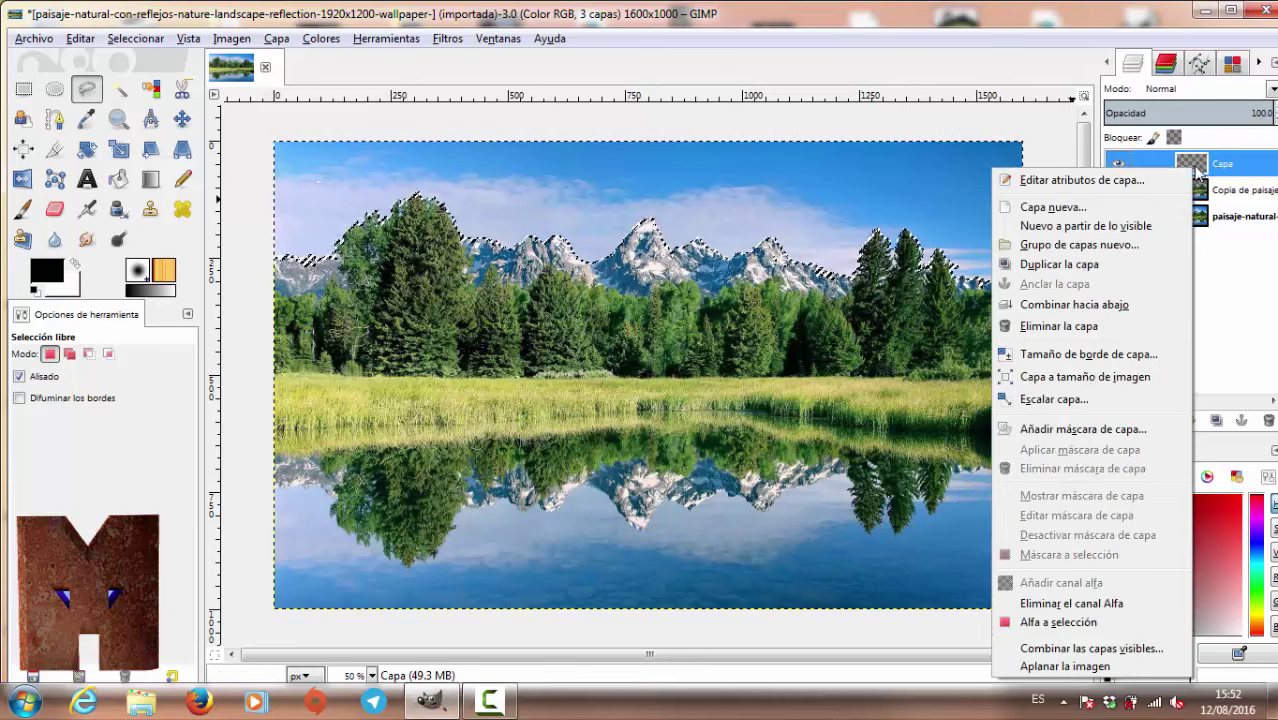
click(1062, 328)
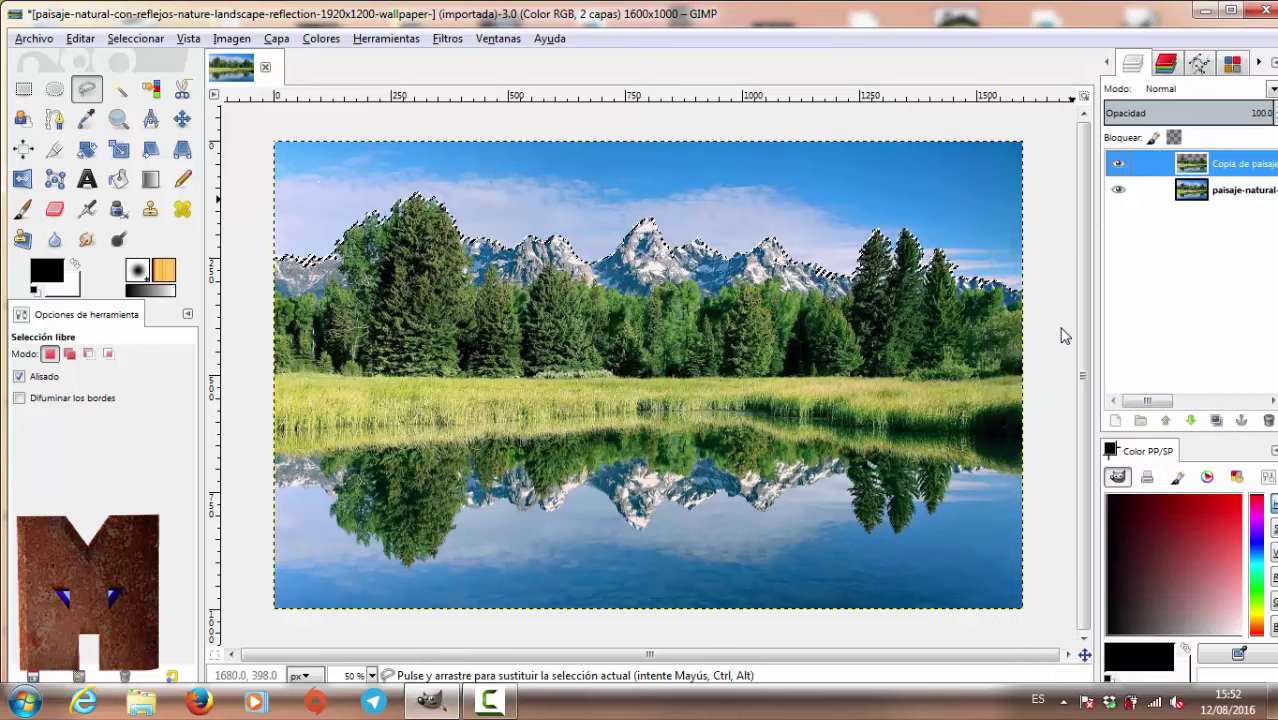
Step: Create a trial 300 px-high transparent layer, then delete it
click(1117, 421)
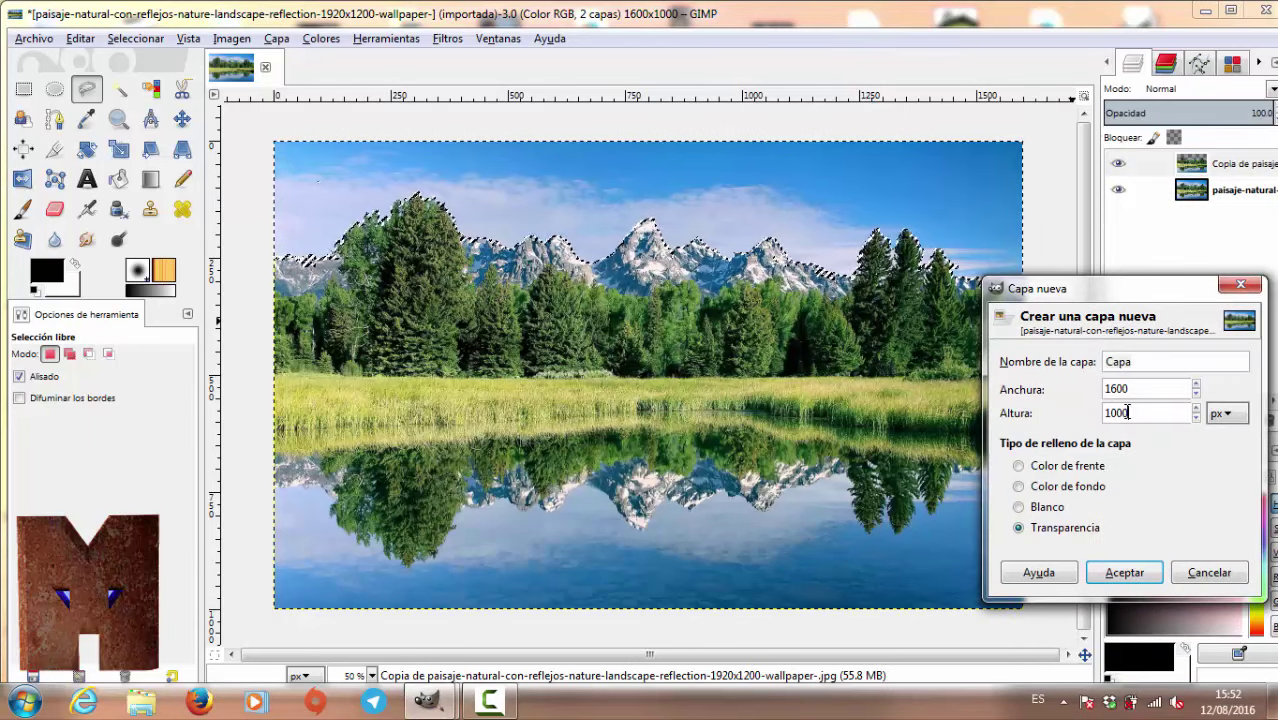
text(00)
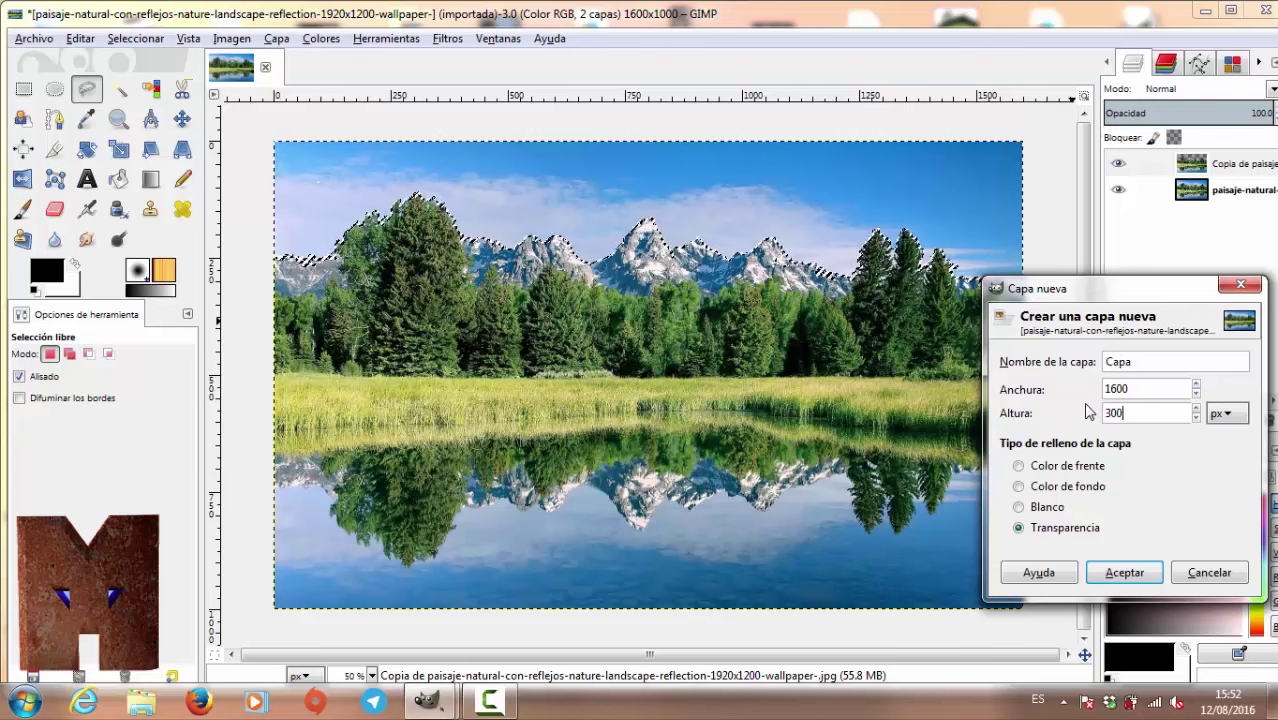
click(1124, 573)
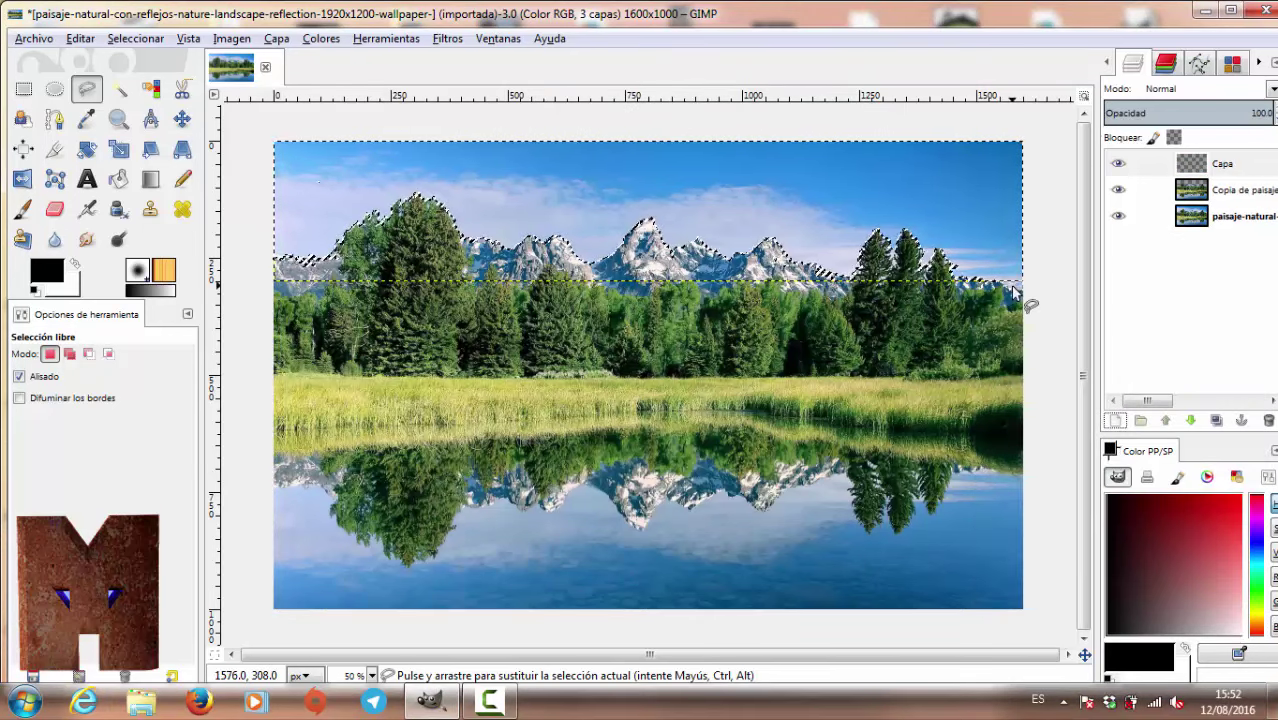
right_click(1198, 168)
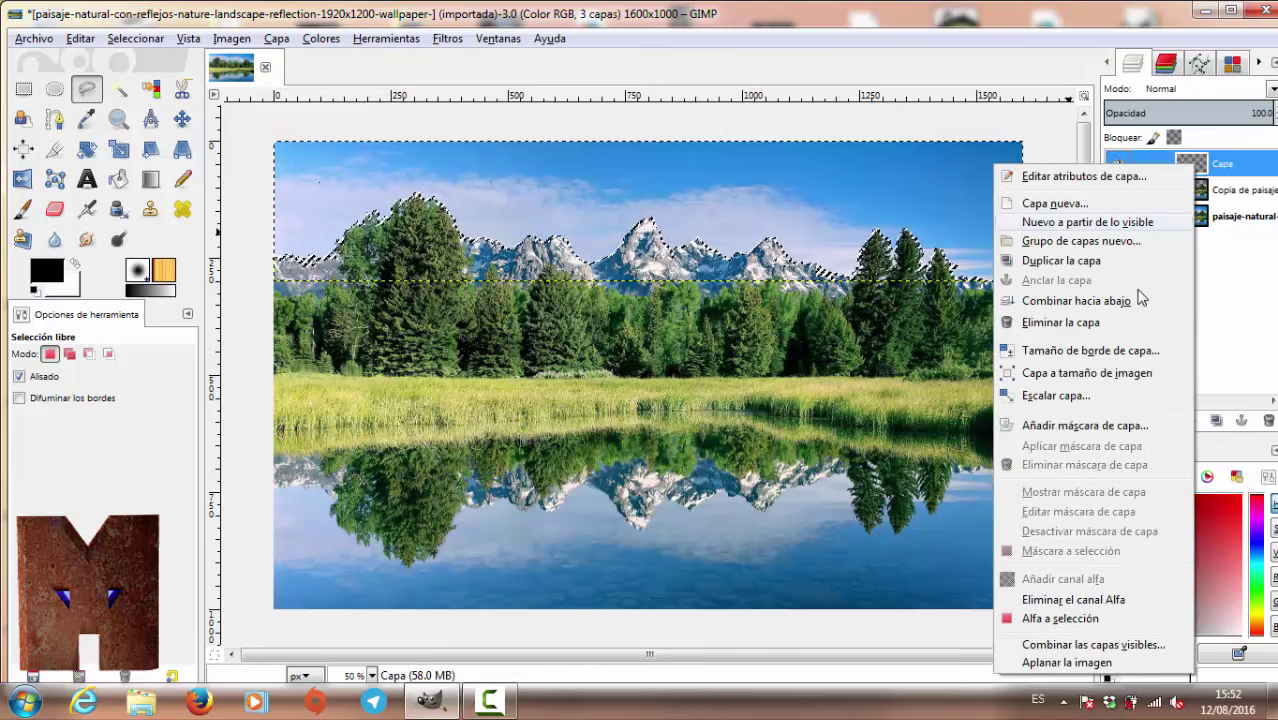
click(1085, 324)
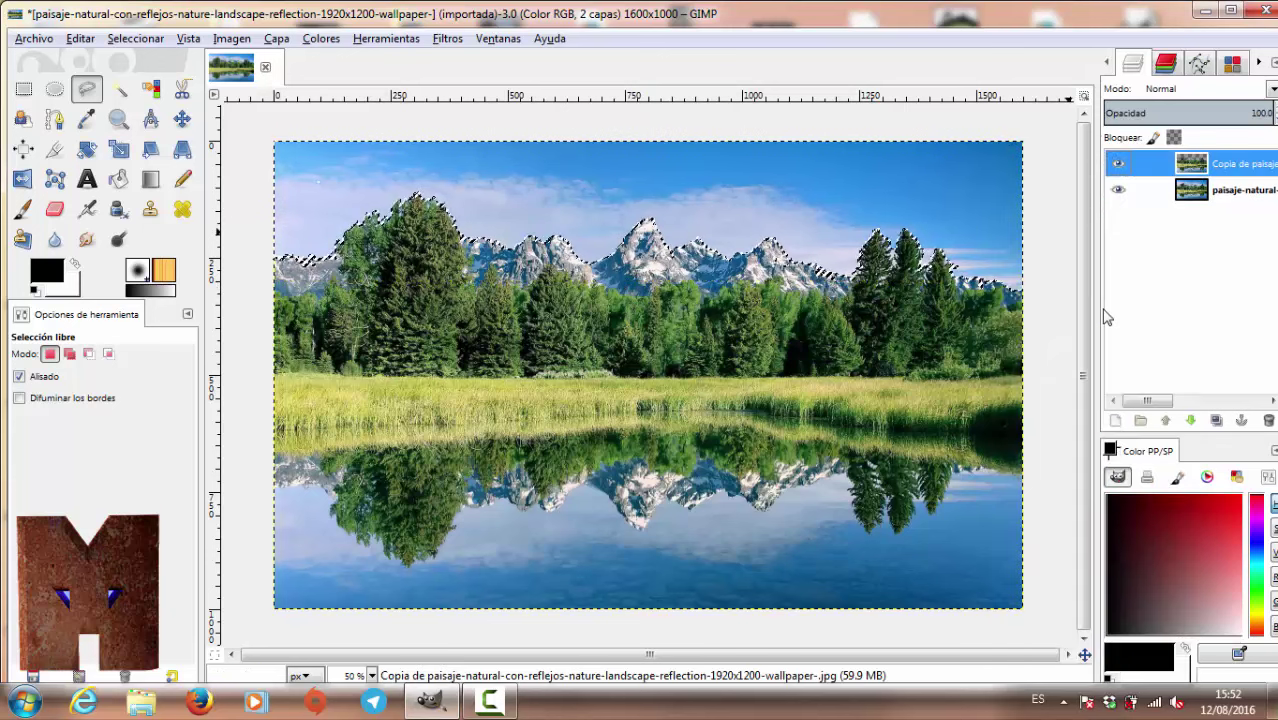
Step: Add a 320 px-high transparent layer named Capa and clear the selection
click(1117, 421)
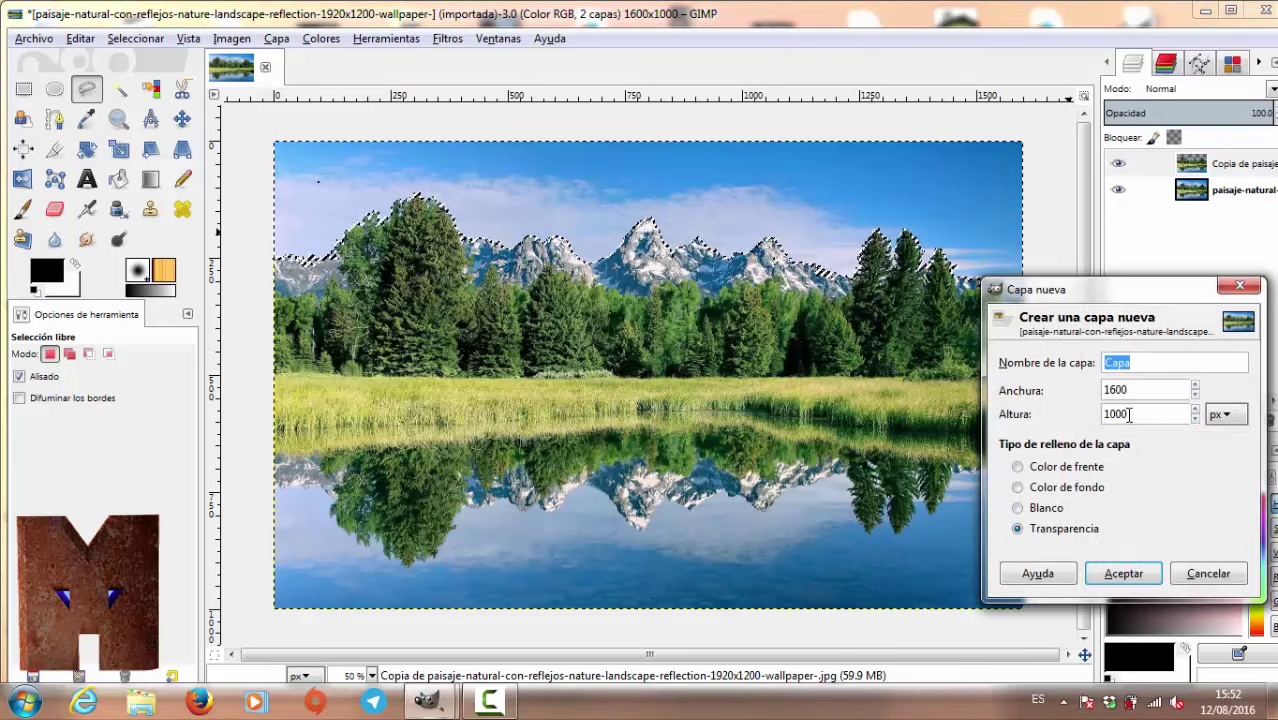
key(Tab)
key(Tab)
text(320)
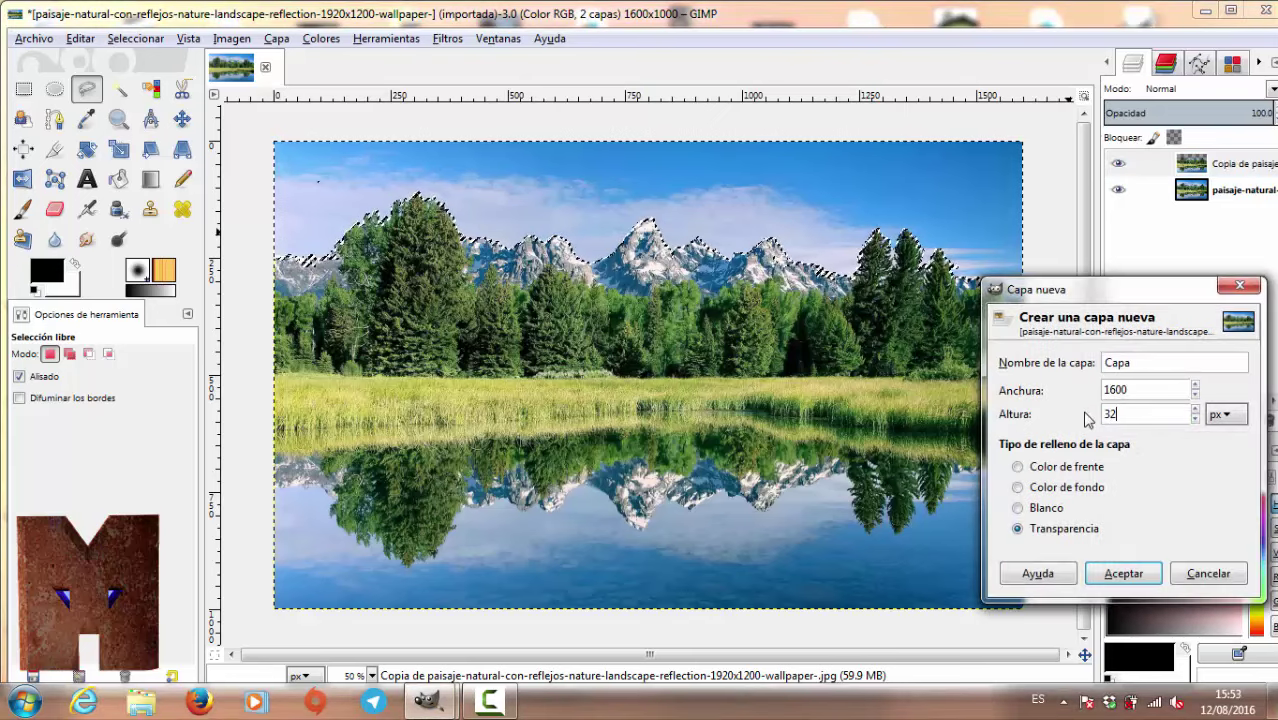
click(1122, 573)
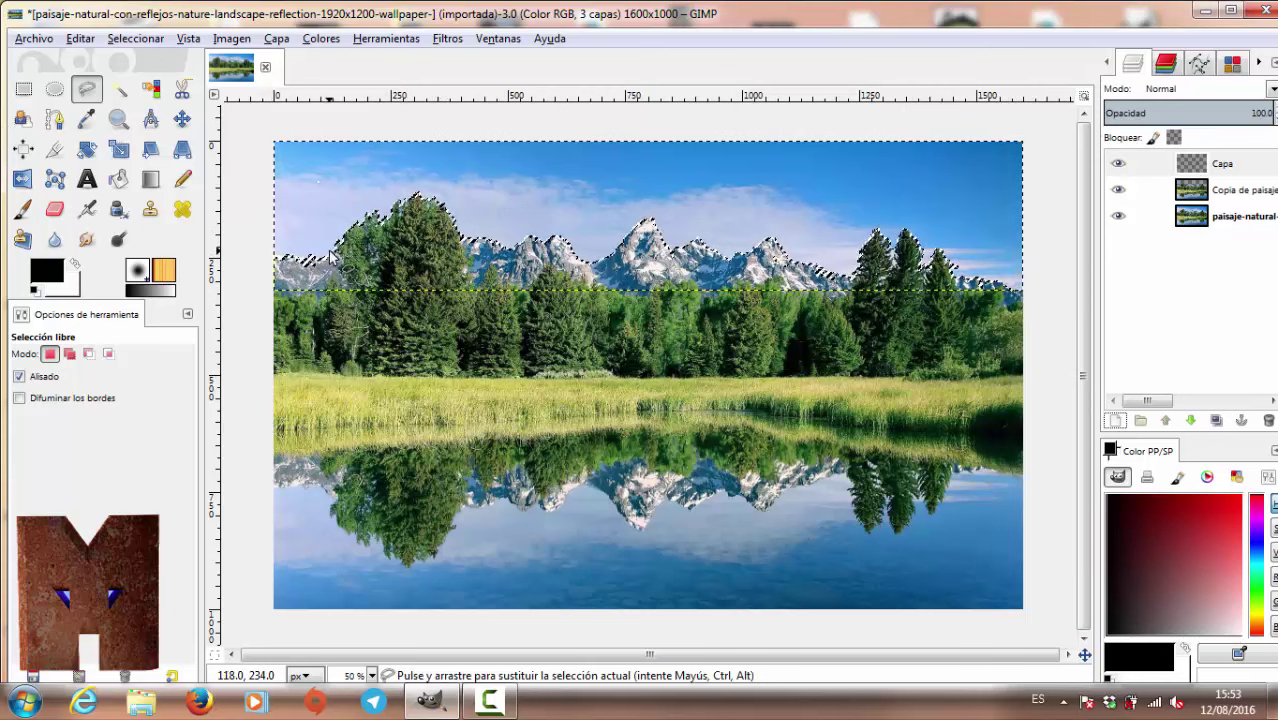
key(ctrl+shift+a)
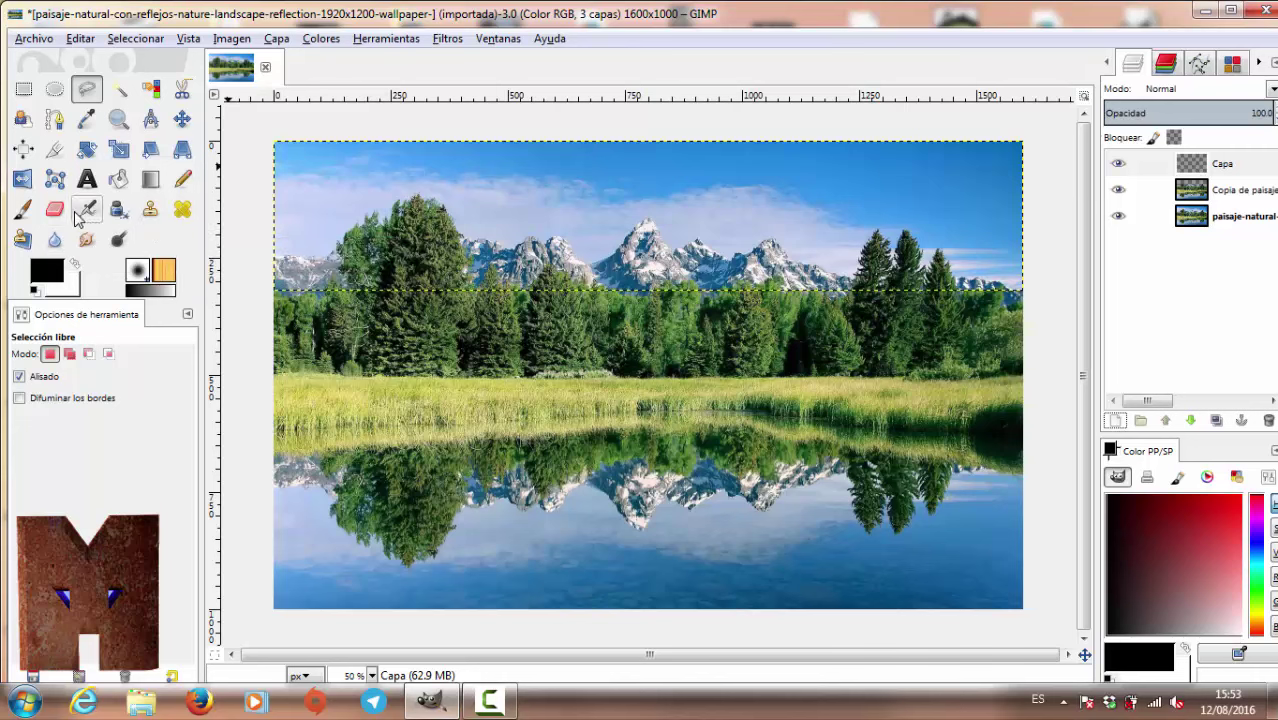
Step: Draw an upper and a lower curve across the sky as one arched path for the selection
click(55, 118)
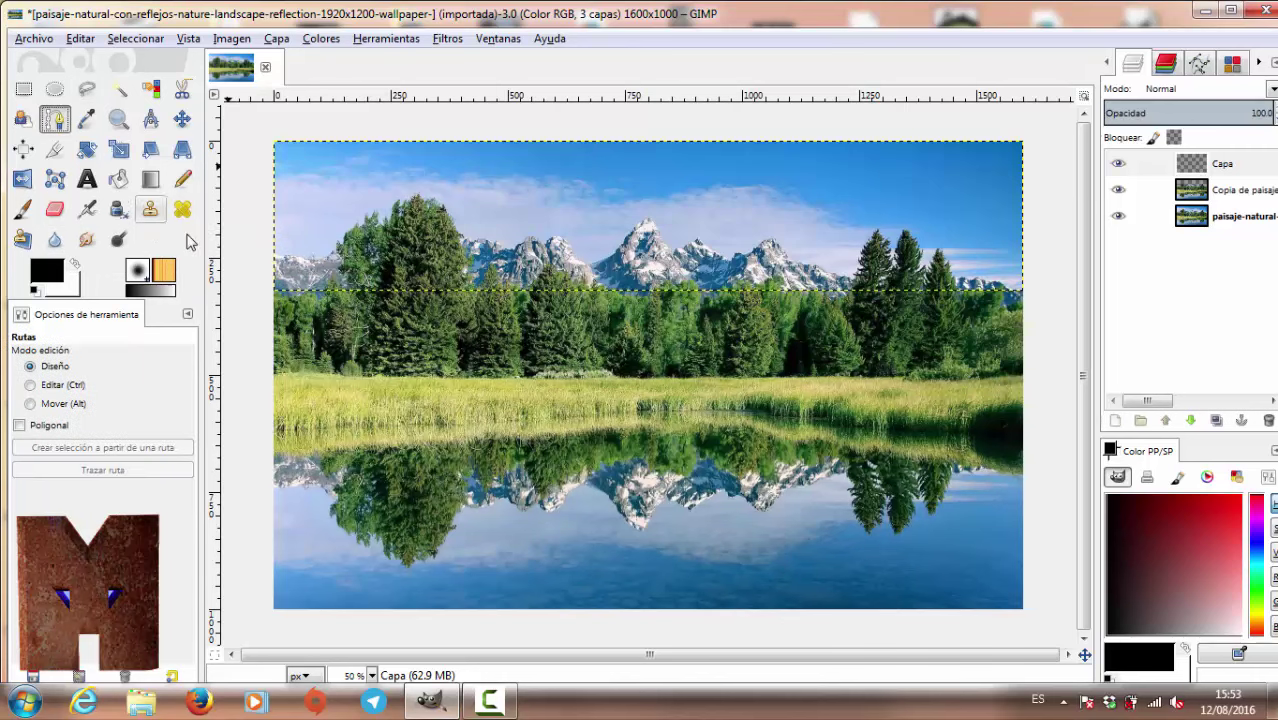
click(246, 227)
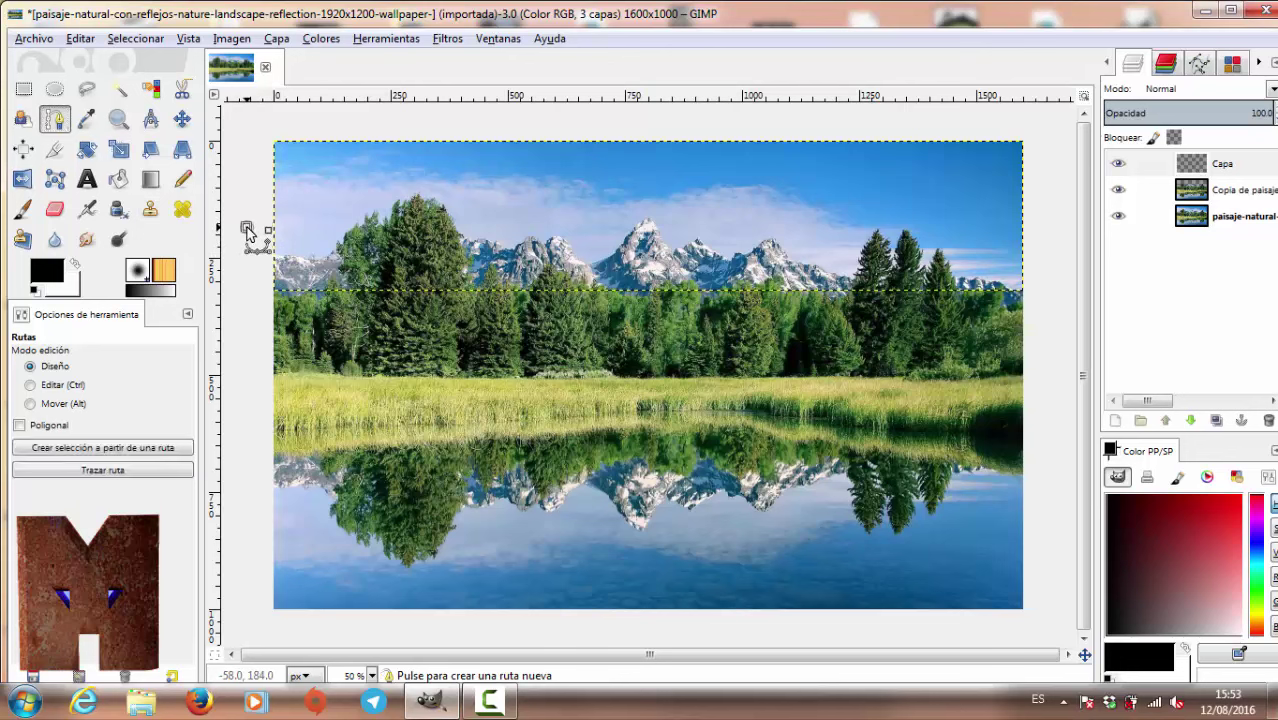
drag(650, 174, 843, 170)
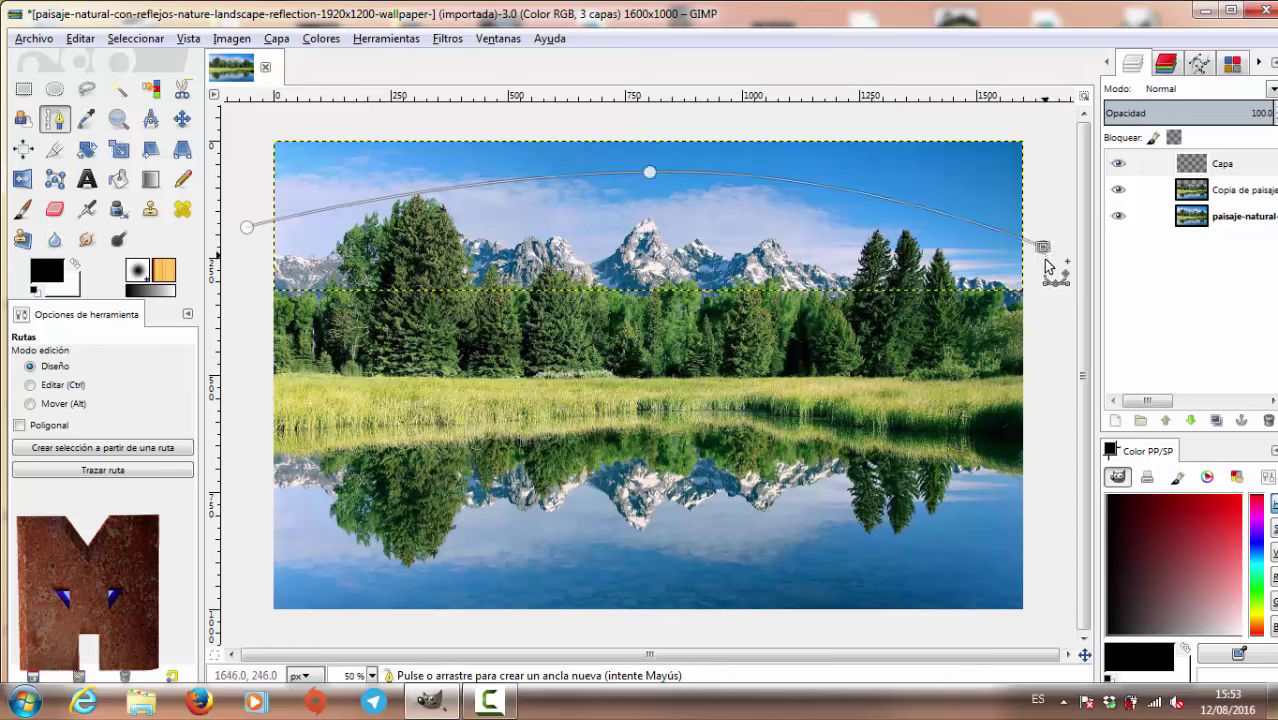
drag(1042, 246, 1044, 265)
mouse_move(653, 190)
mouse_down()
mouse_move(374, 192)
mouse_move(395, 196)
mouse_up()
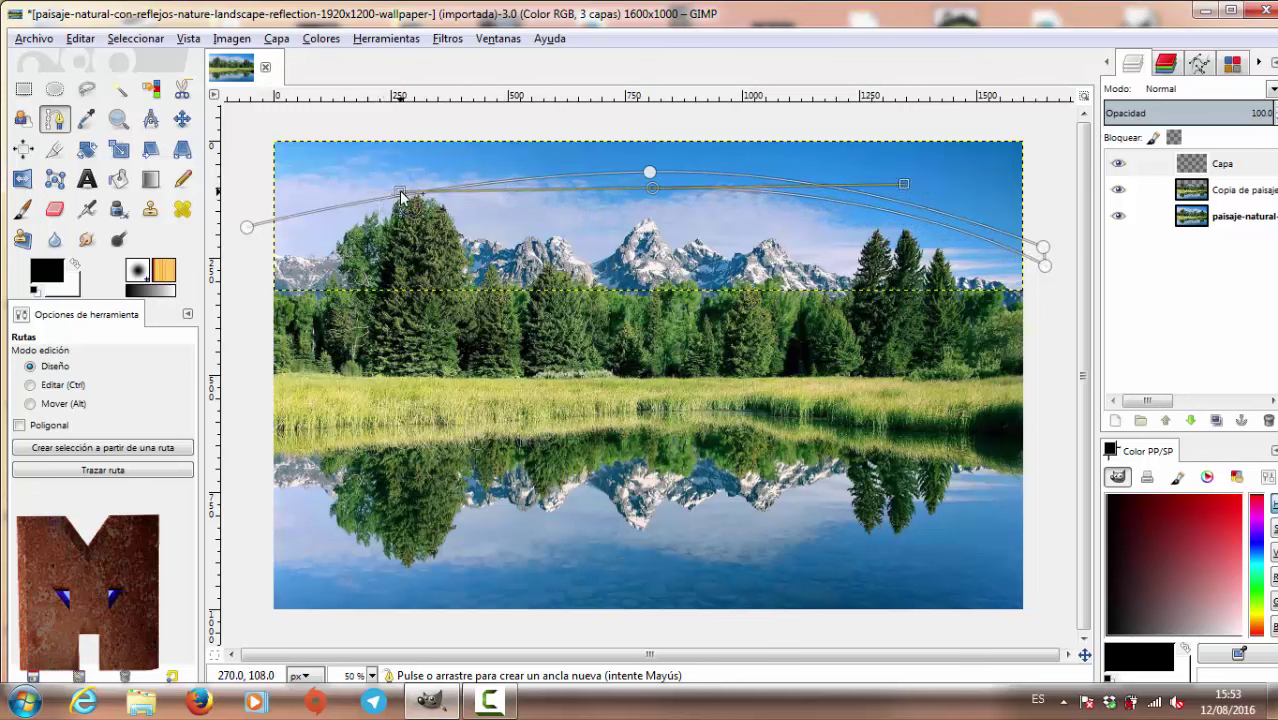
click(249, 248)
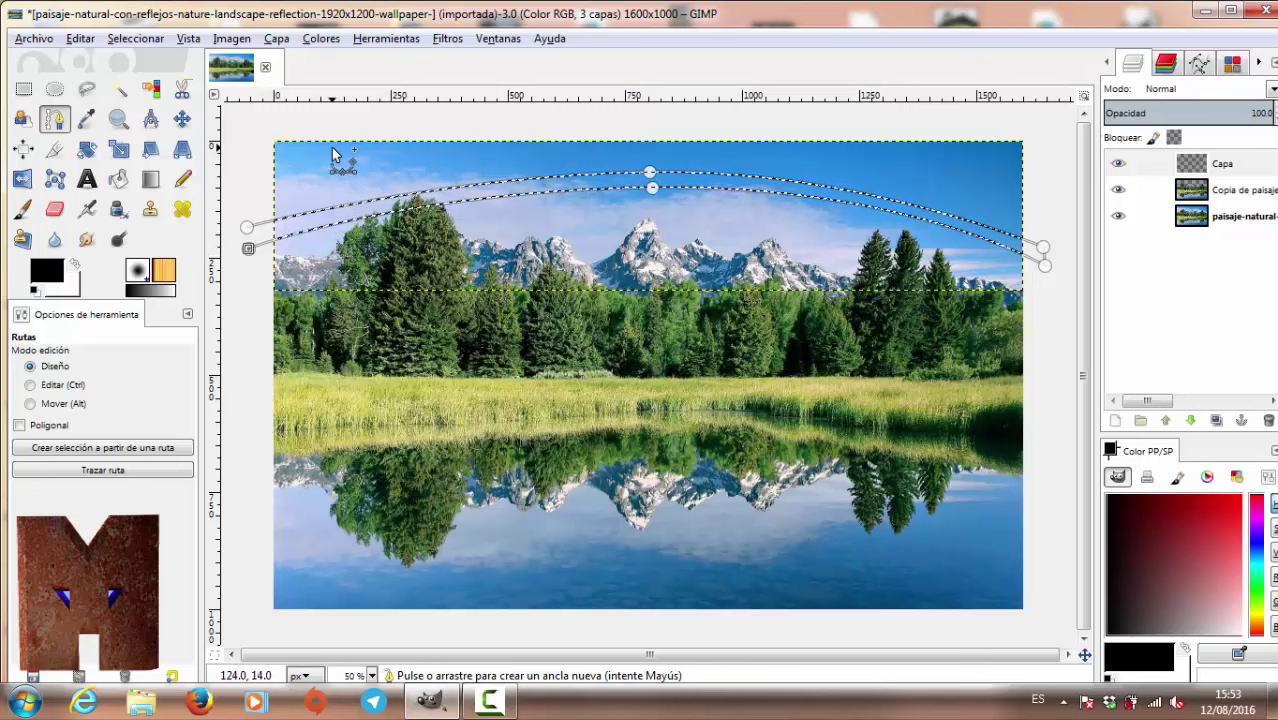
Step: Set Bucket Fill to fill the whole selection, with red (fb0606) as foreground
click(118, 180)
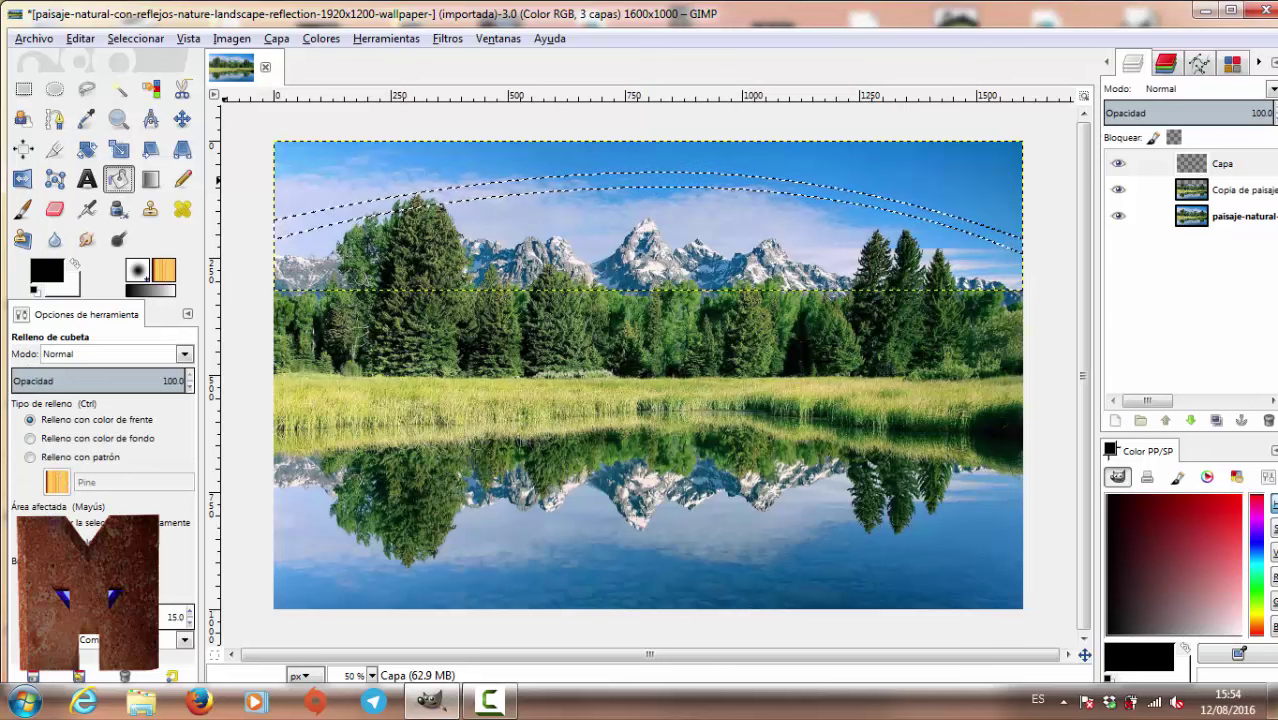
click(100, 523)
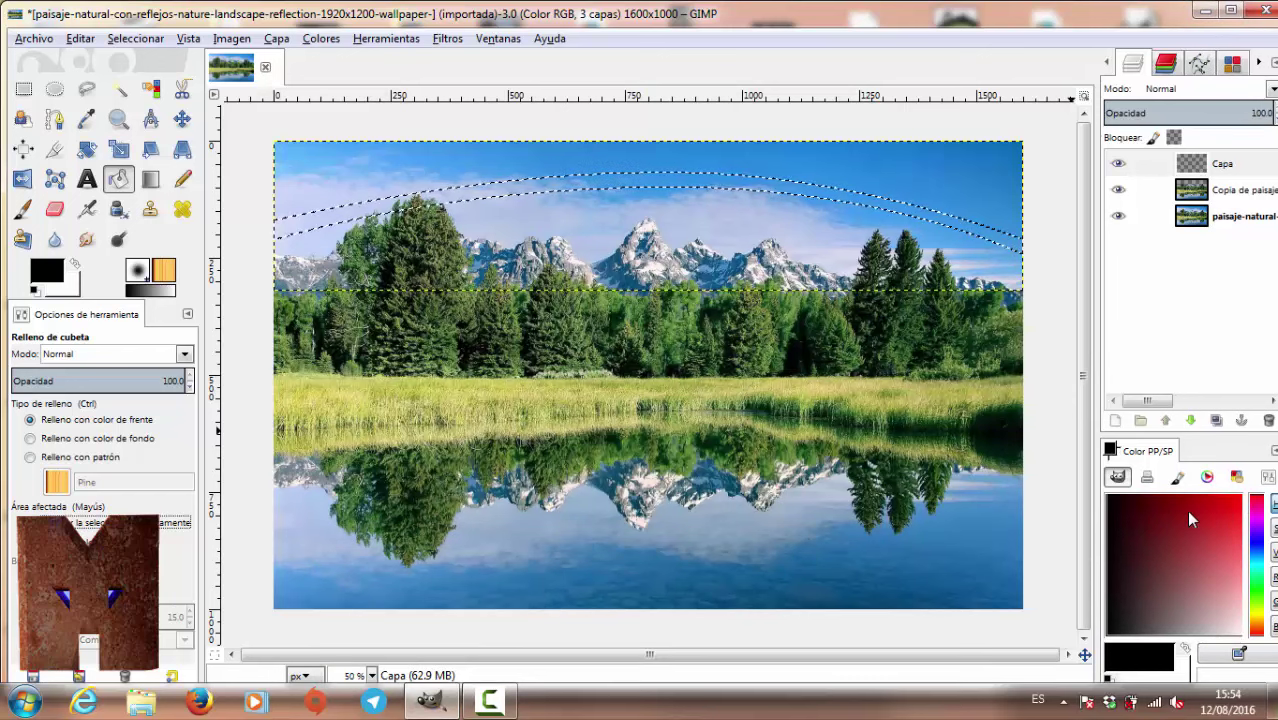
click(1242, 502)
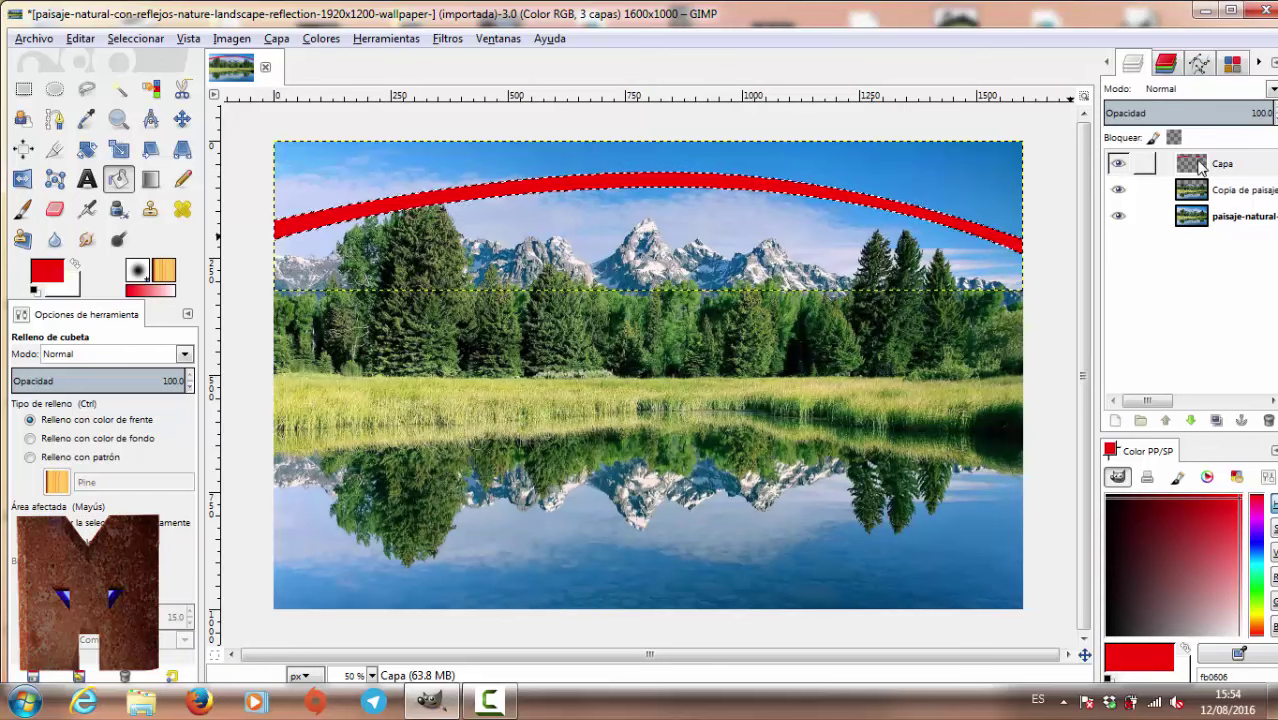
Step: Duplicate the arc layer as naranja and rename the original to rojo
click(1216, 421)
text(naranja)
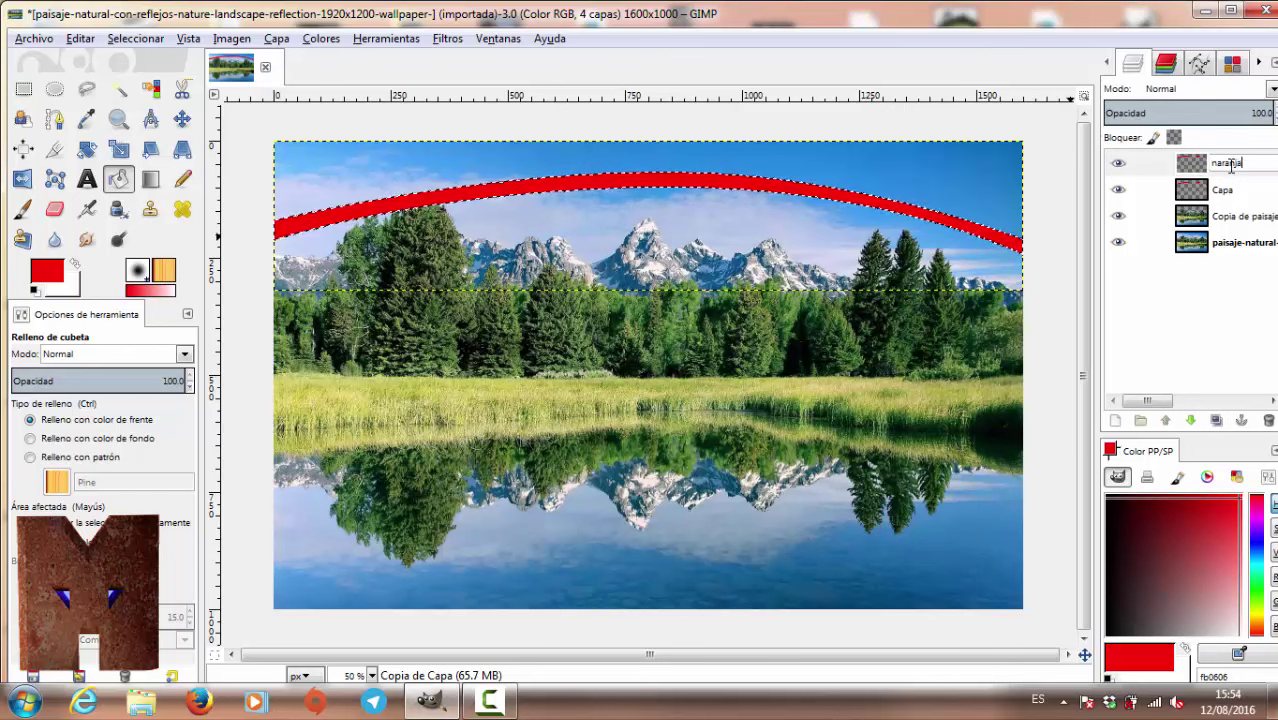
key(Return)
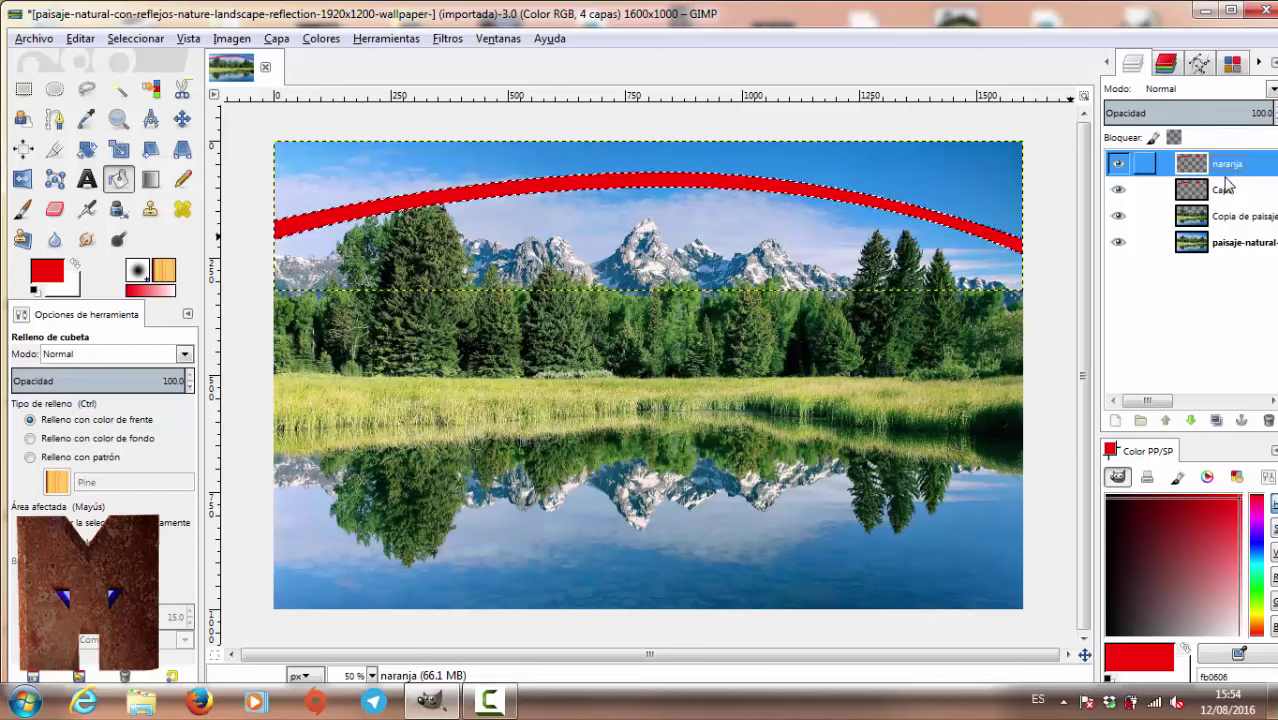
double_click(1222, 190)
text(roj)
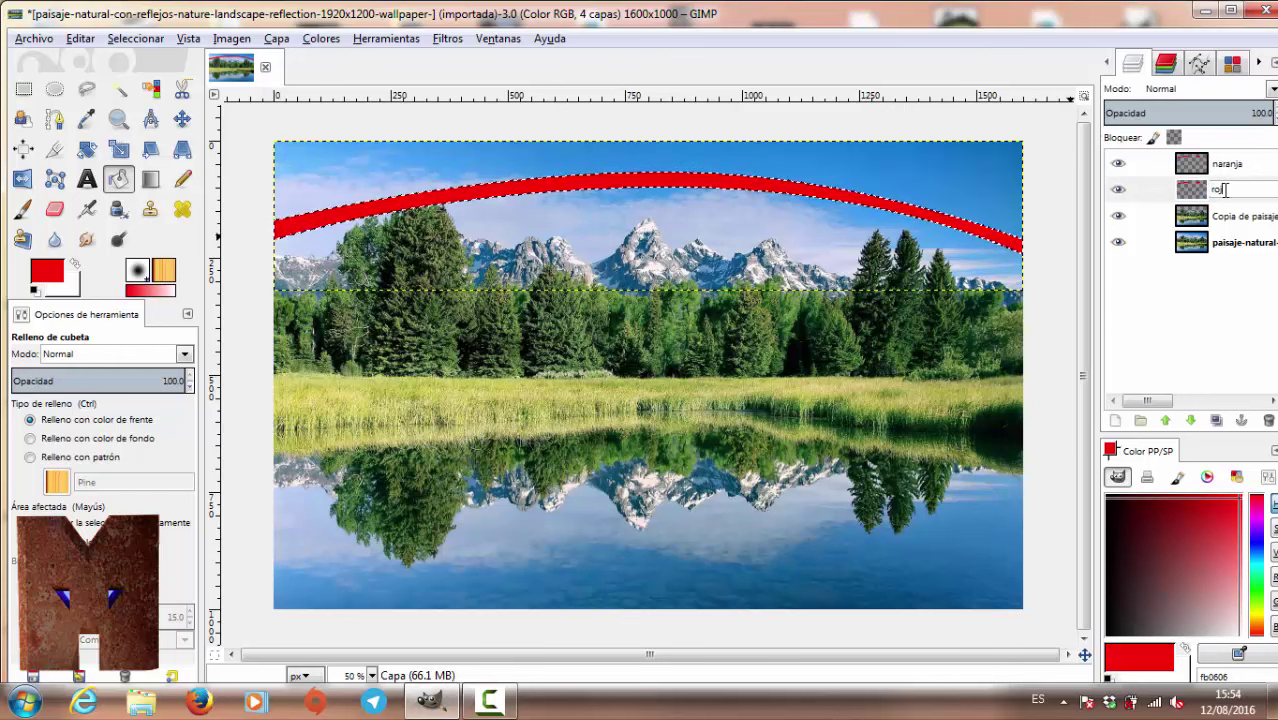
text(o)
key(Return)
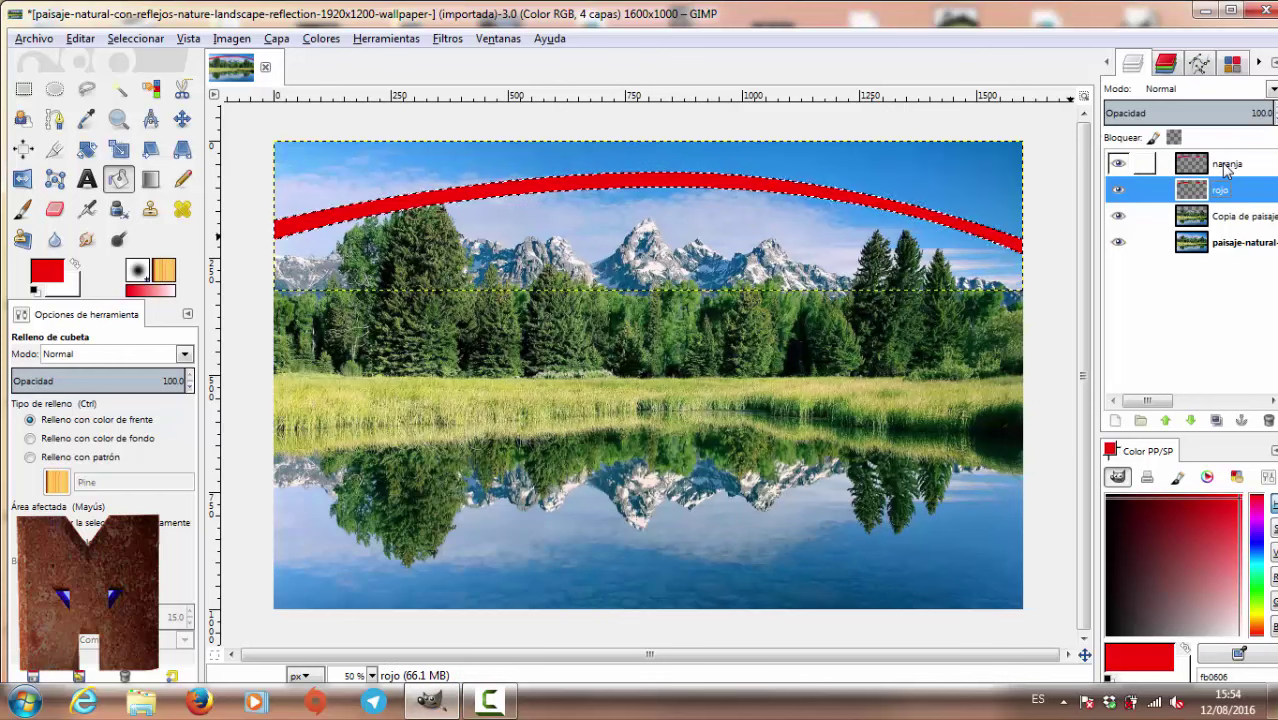
Step: Fill the arc on the naranja layer with orange
click(1226, 166)
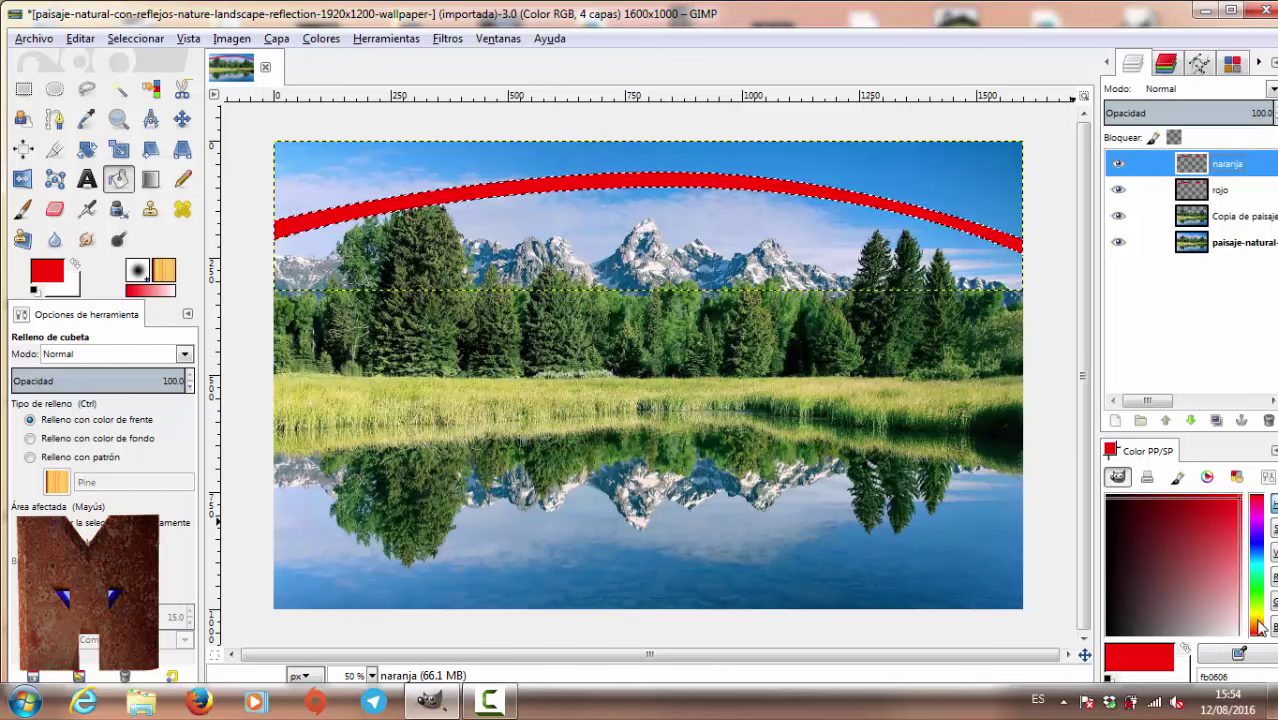
click(1256, 623)
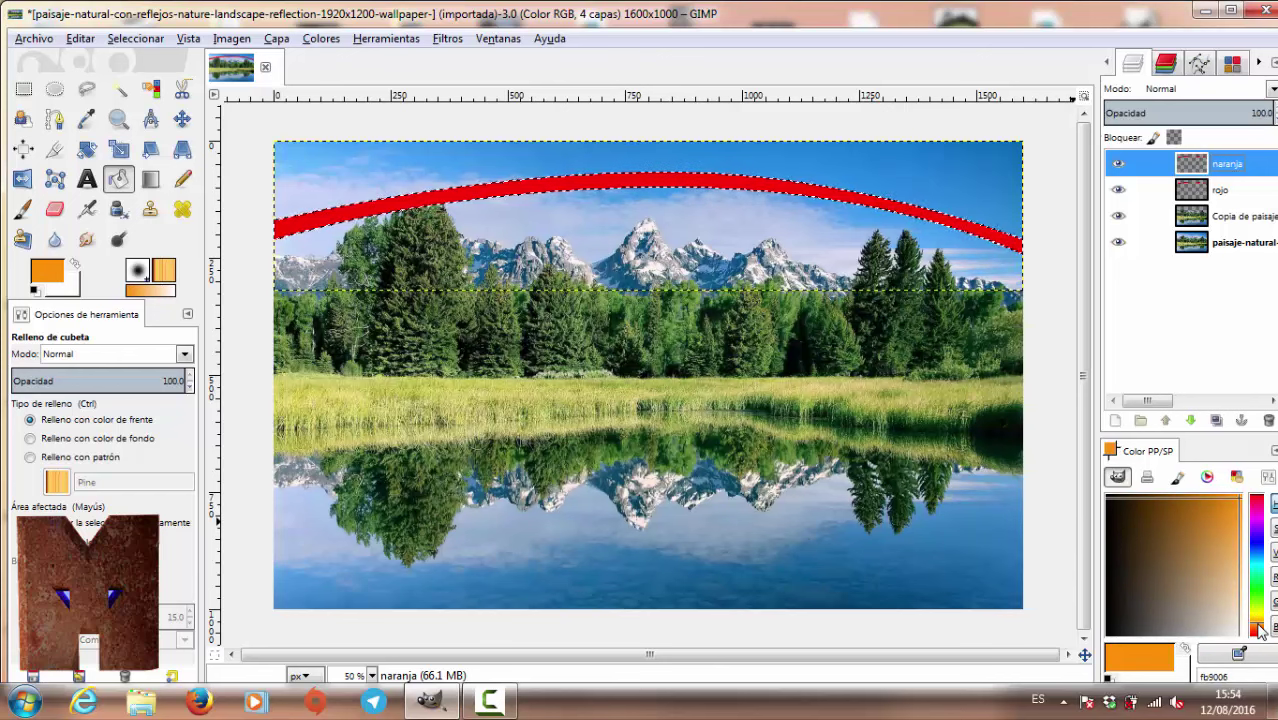
click(695, 185)
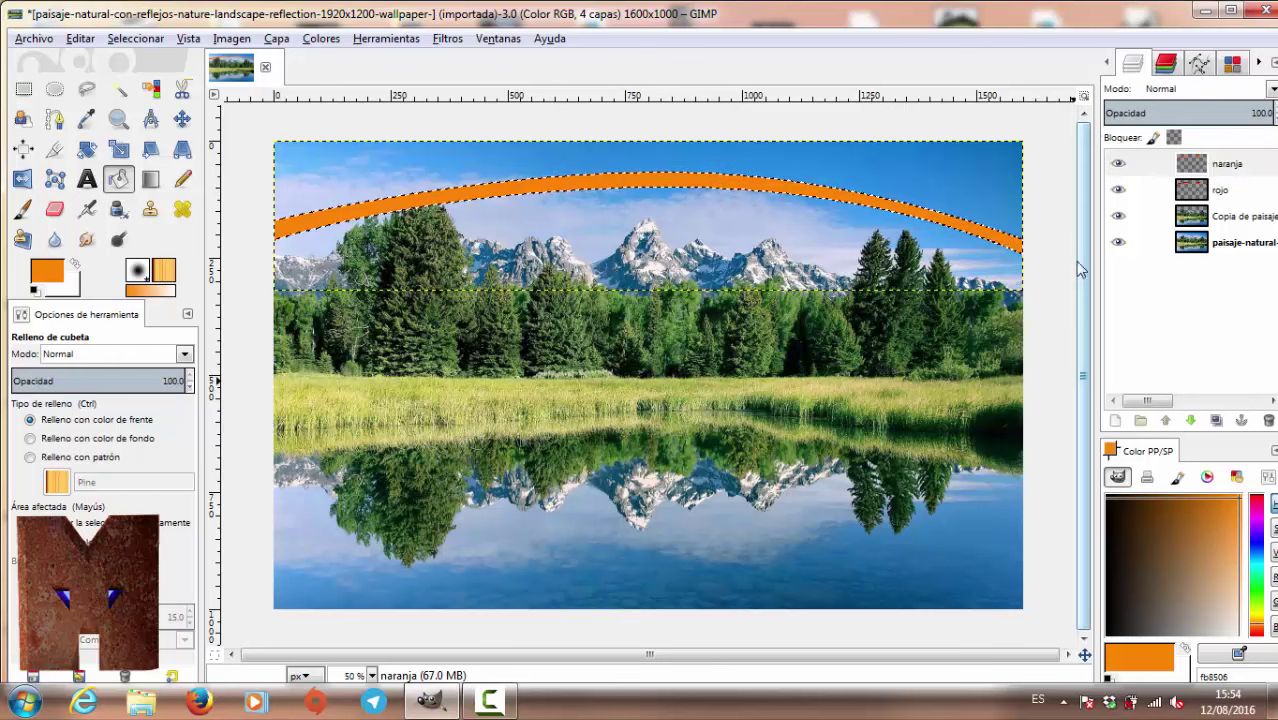
Step: Duplicate the arc layer as amarillo and fill its arc yellow
click(1216, 420)
double_click(1243, 163)
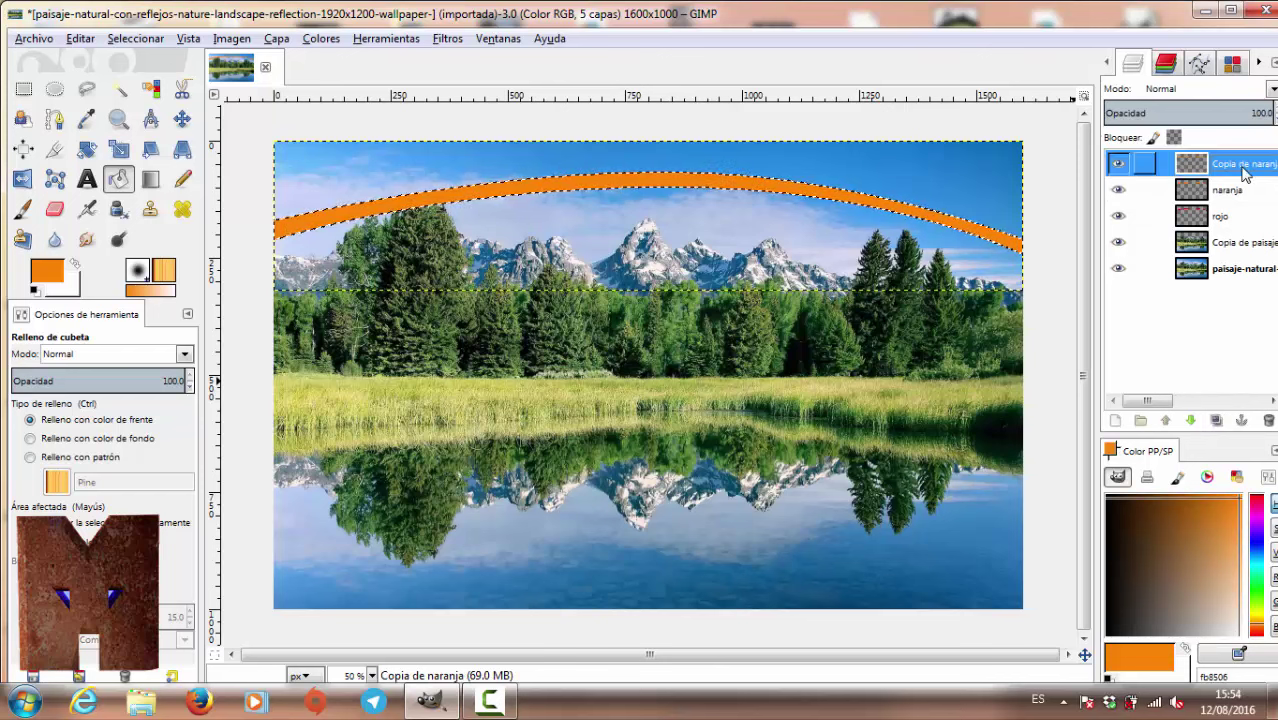
text(amarillo)
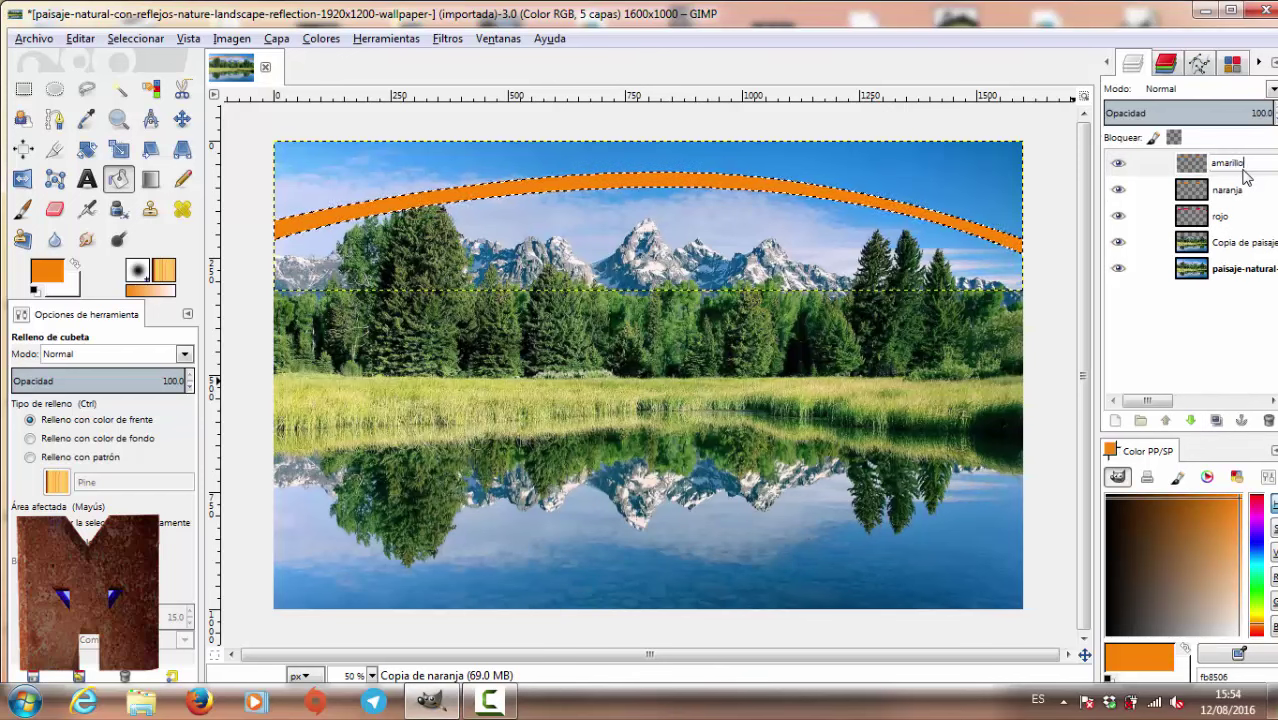
key(Return)
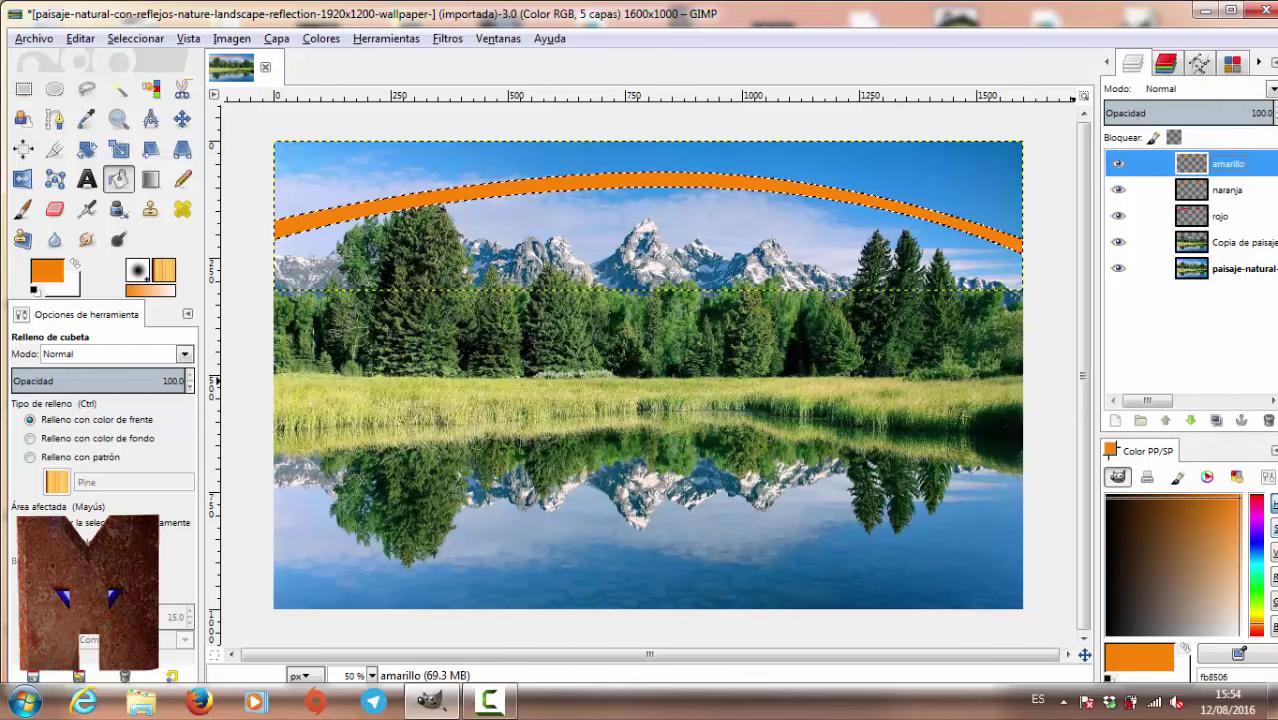
click(1258, 615)
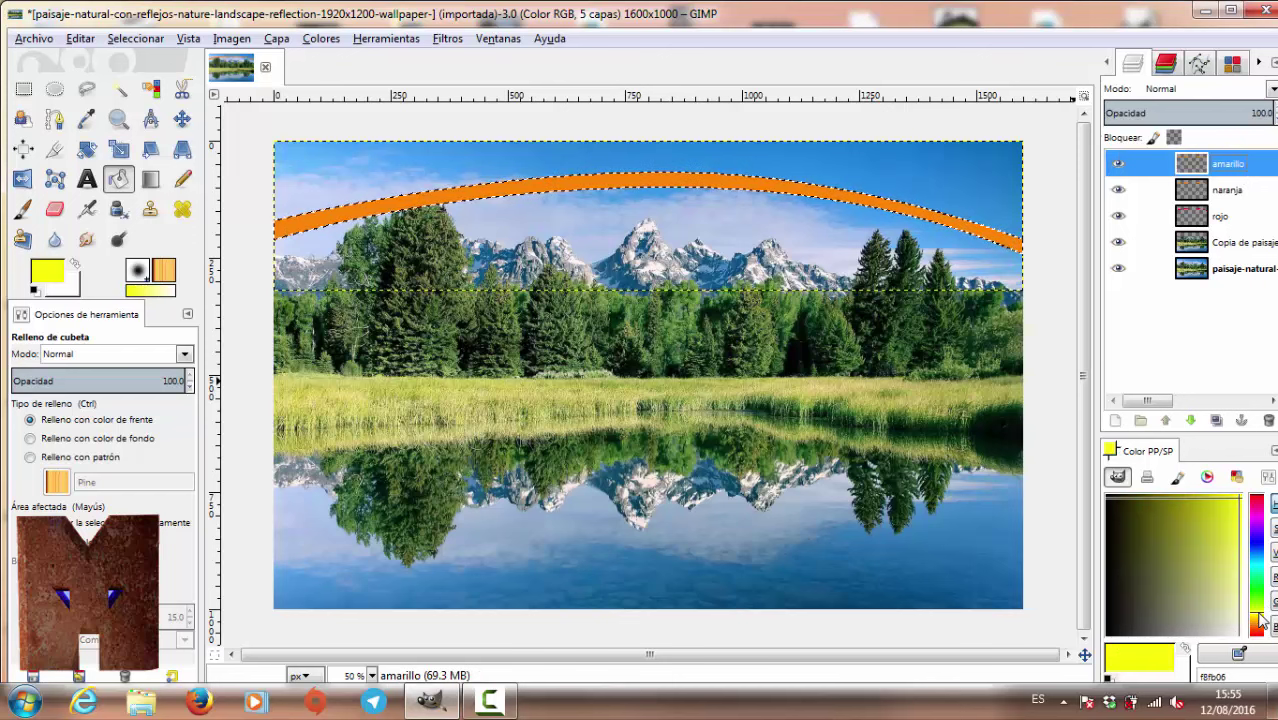
click(686, 182)
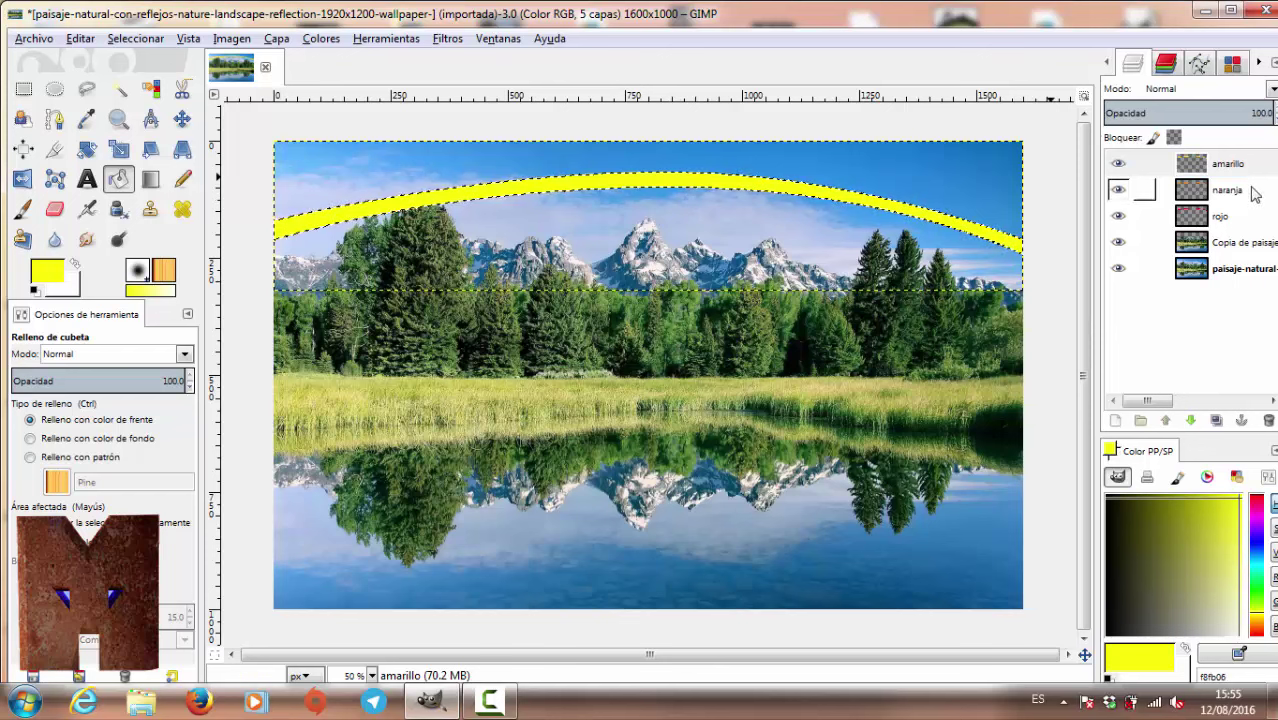
Step: Duplicate amarillo as verde, fill its arc yellowish green, and duplicate verde again
click(1215, 165)
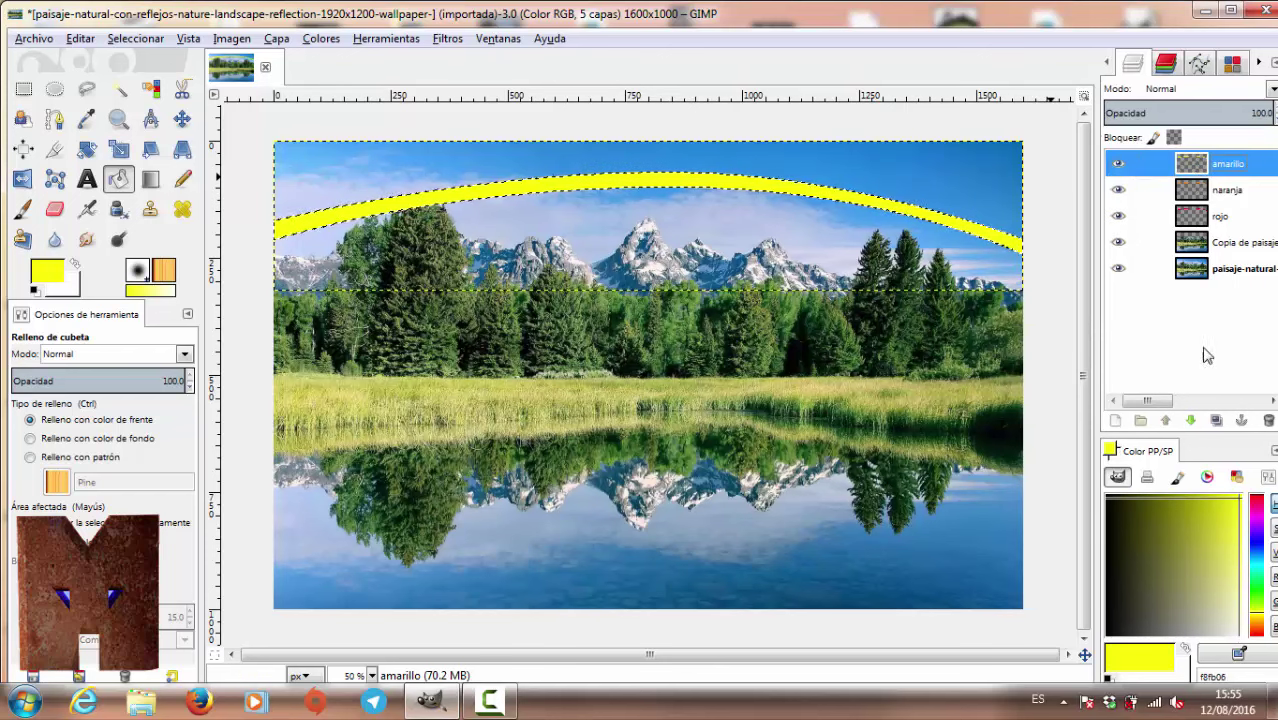
click(1216, 420)
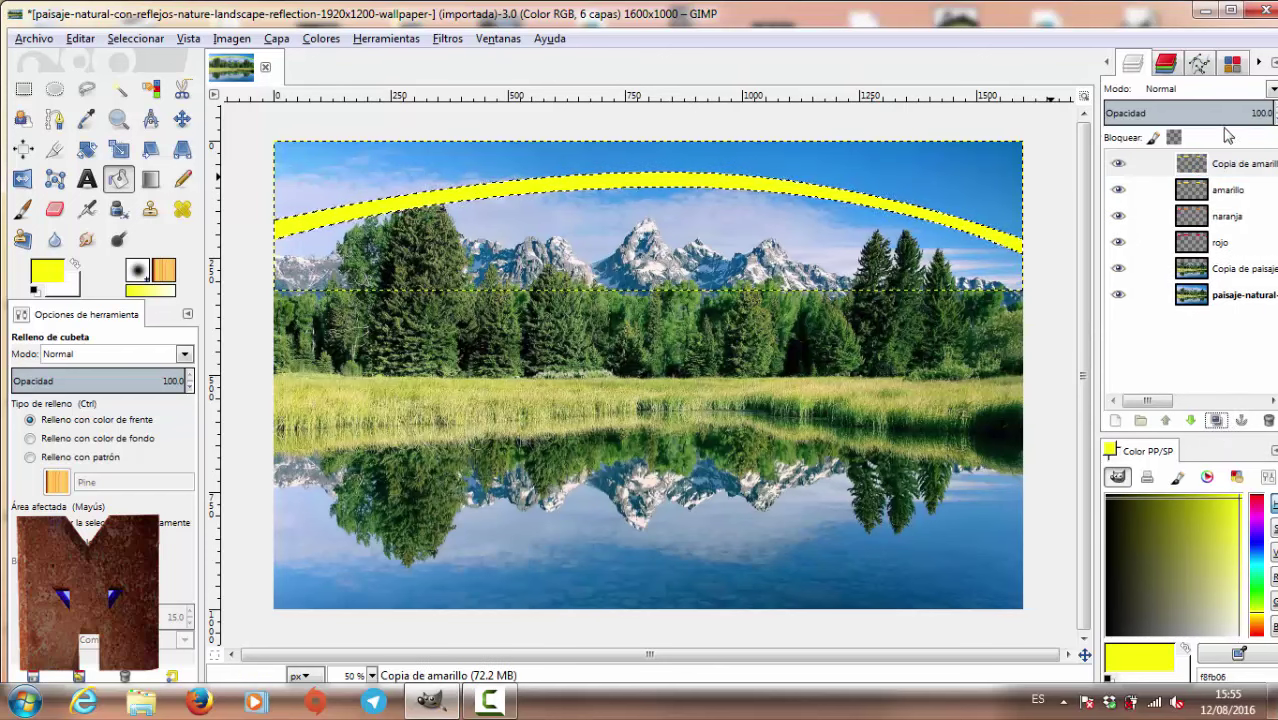
double_click(1225, 168)
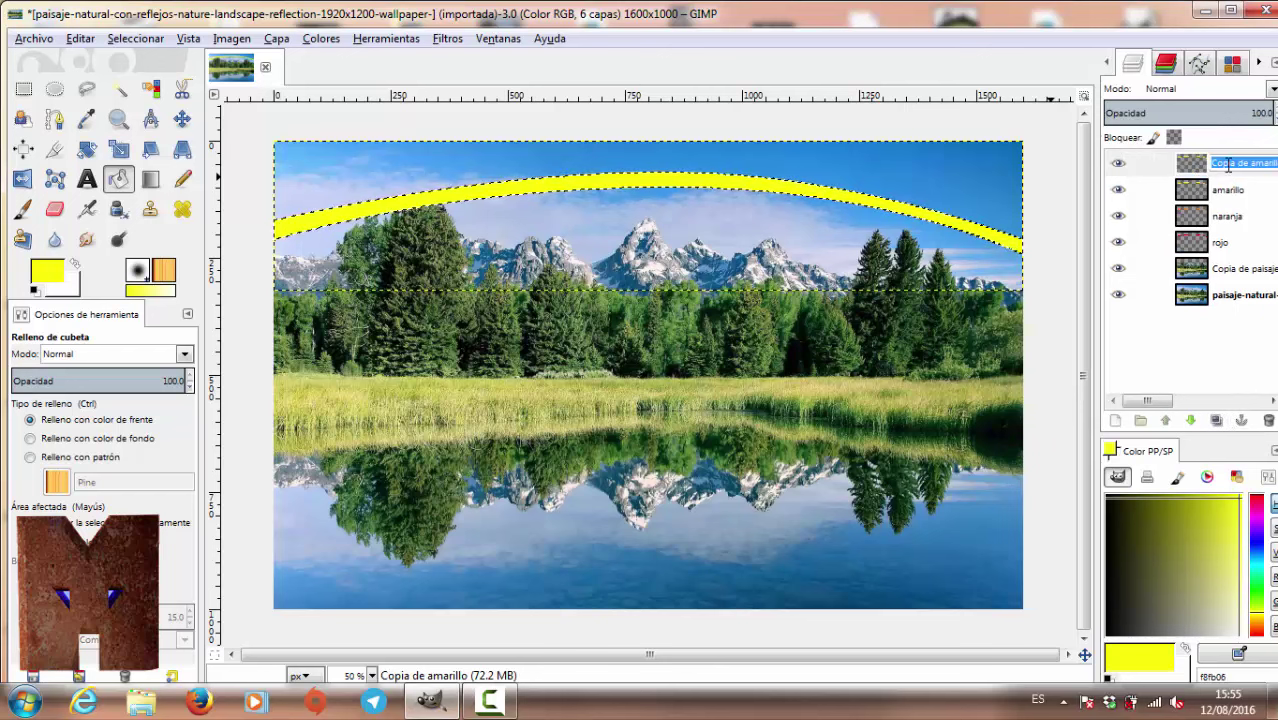
text(verde)
key(Return)
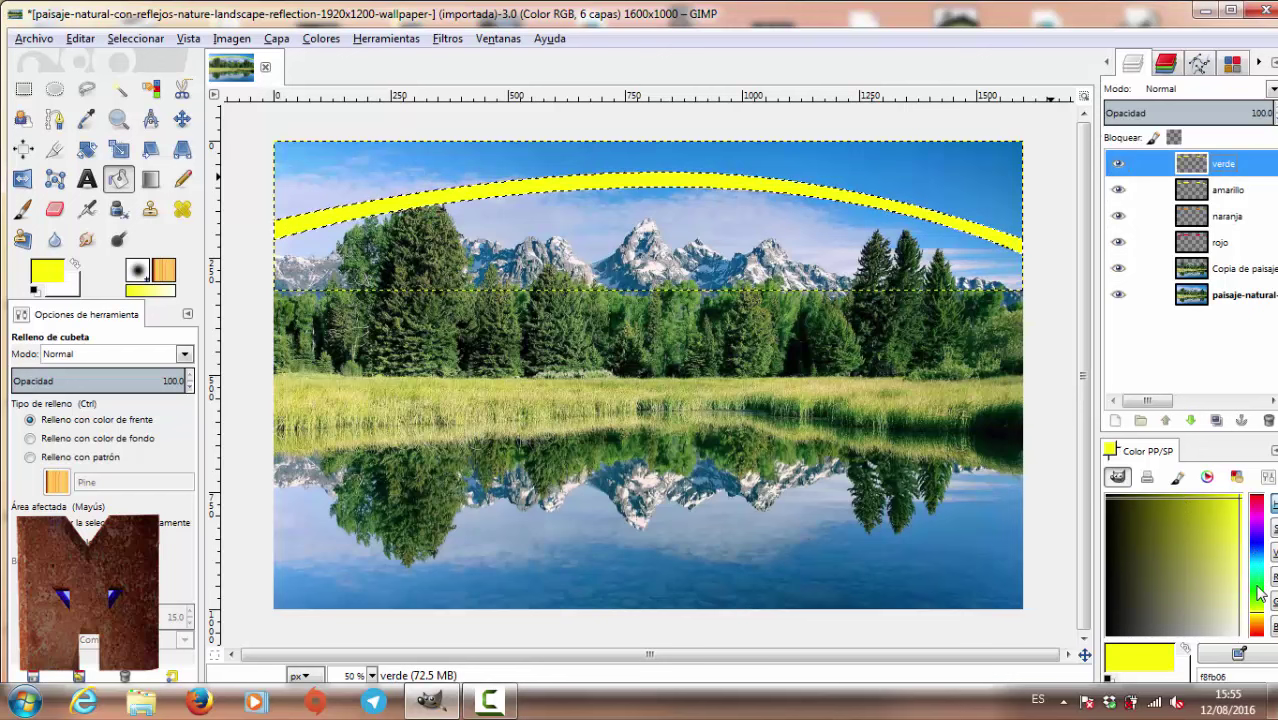
click(1257, 587)
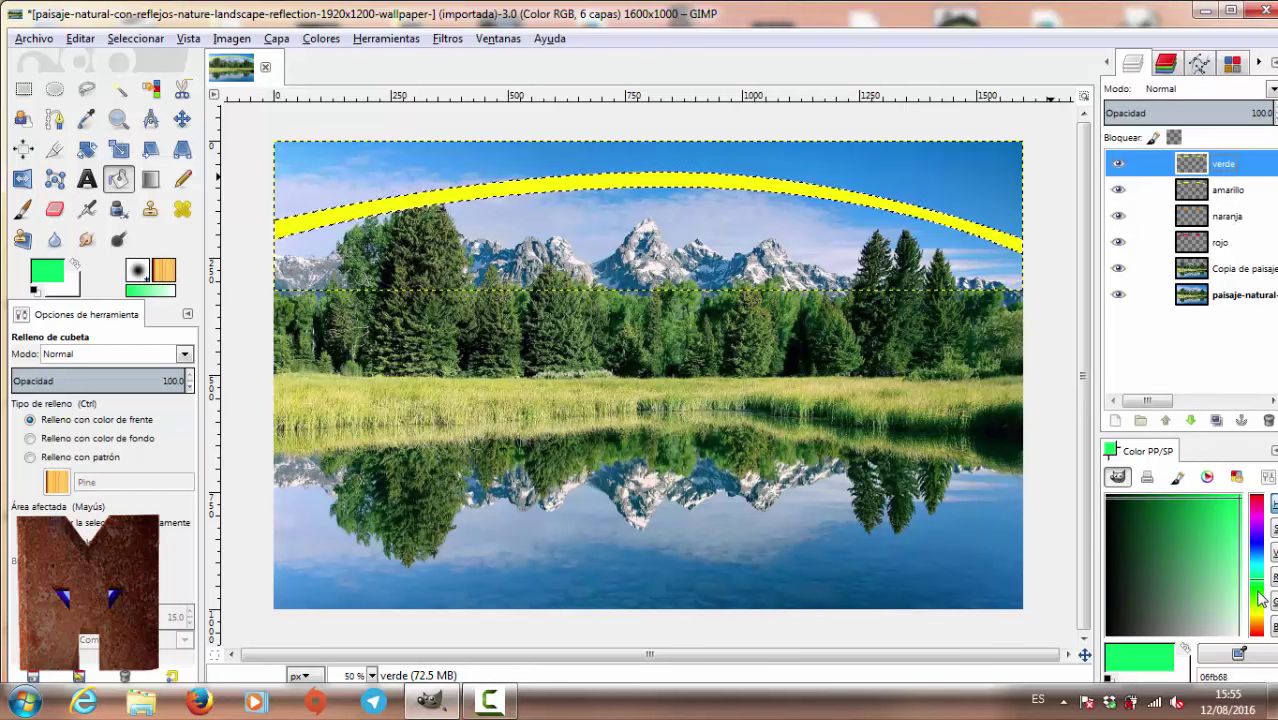
click(1261, 599)
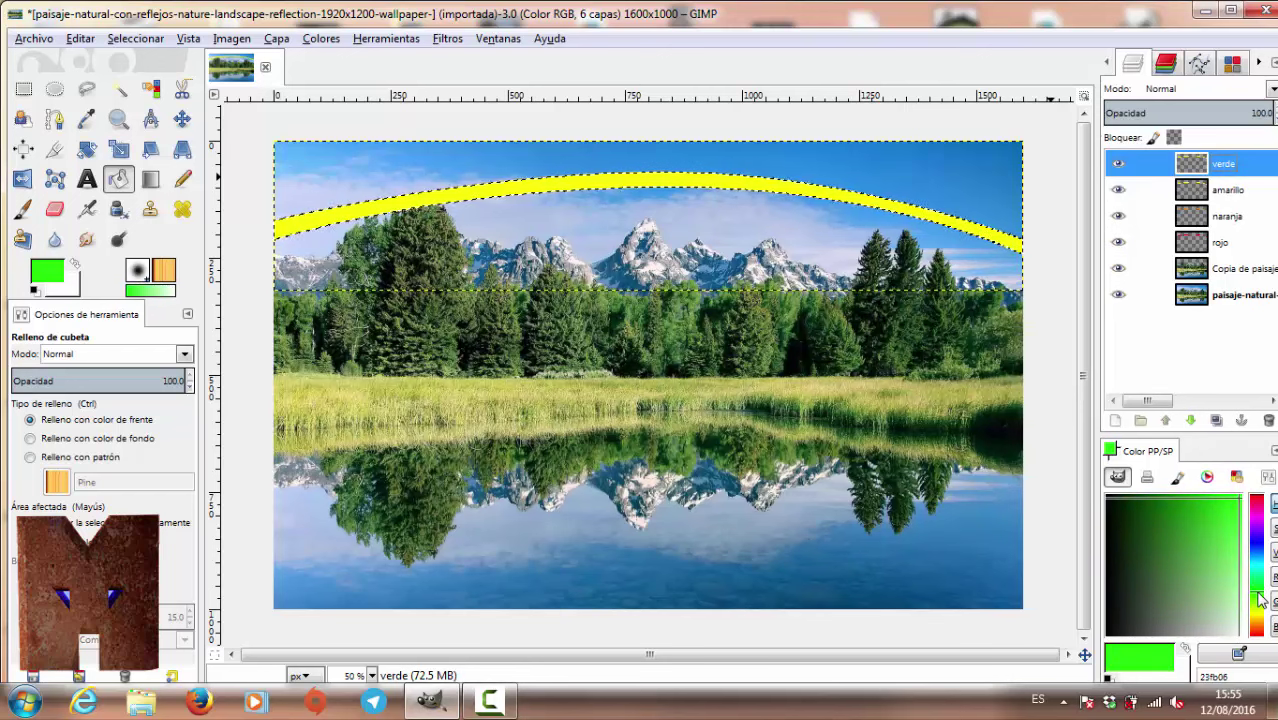
click(698, 185)
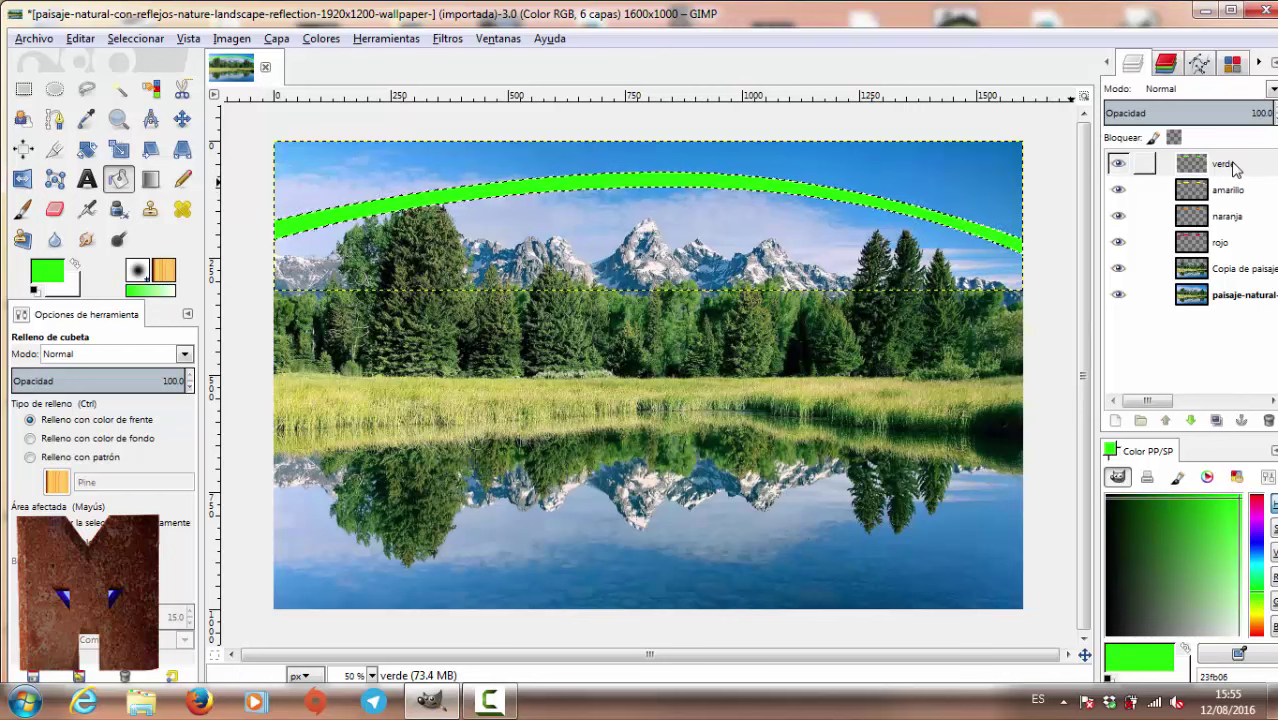
click(1232, 165)
click(1218, 420)
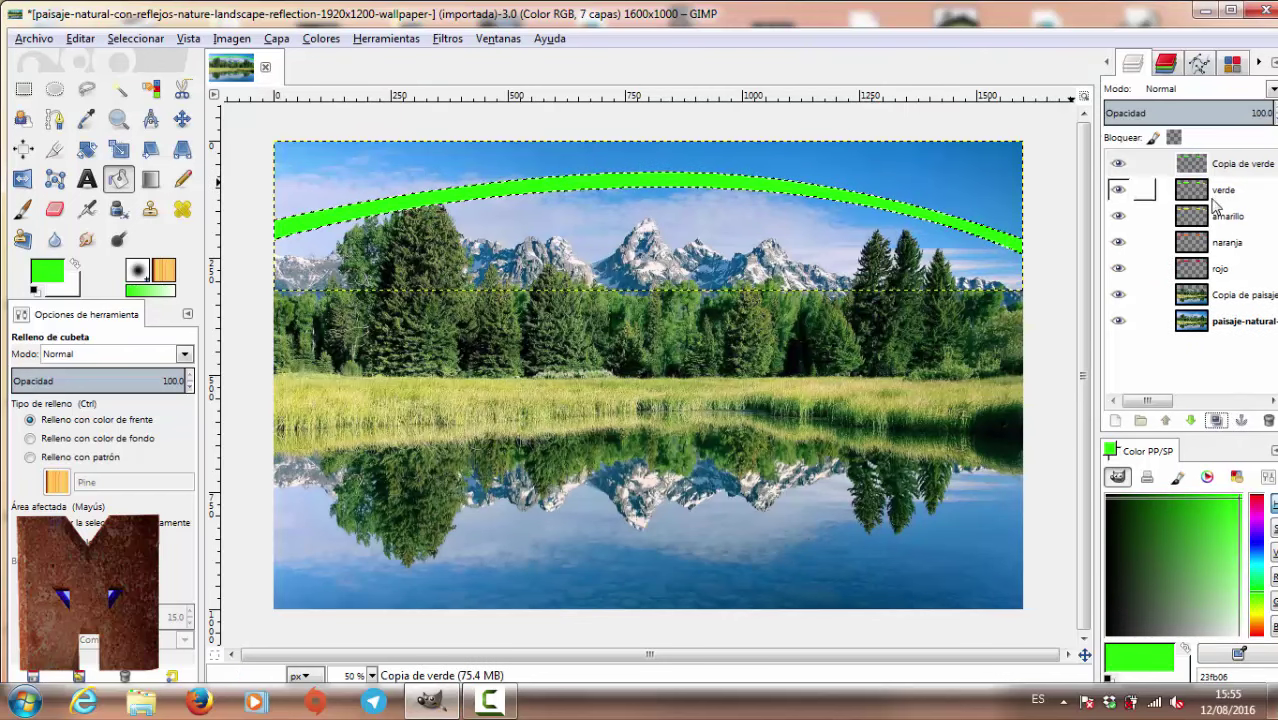
Step: Rename the new copy azulceleste and fill its arc cyan
double_click(1250, 163)
text(azulc)
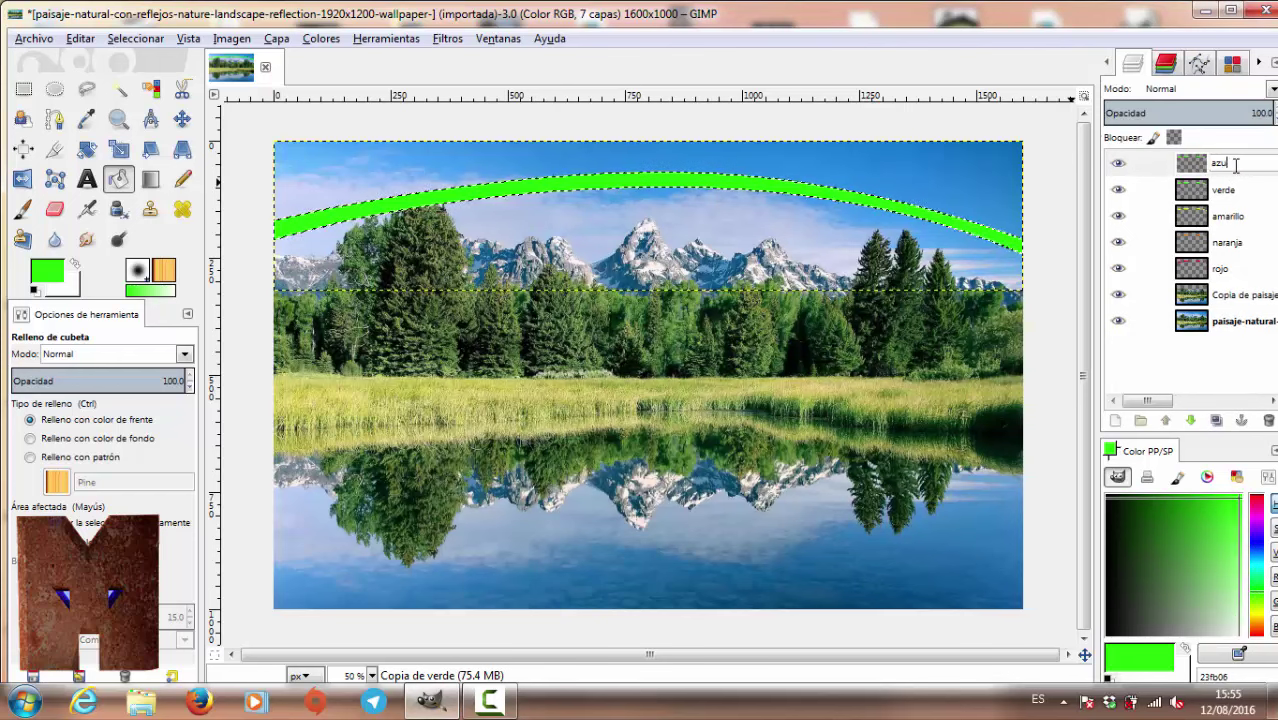
text(elest)
key(Return)
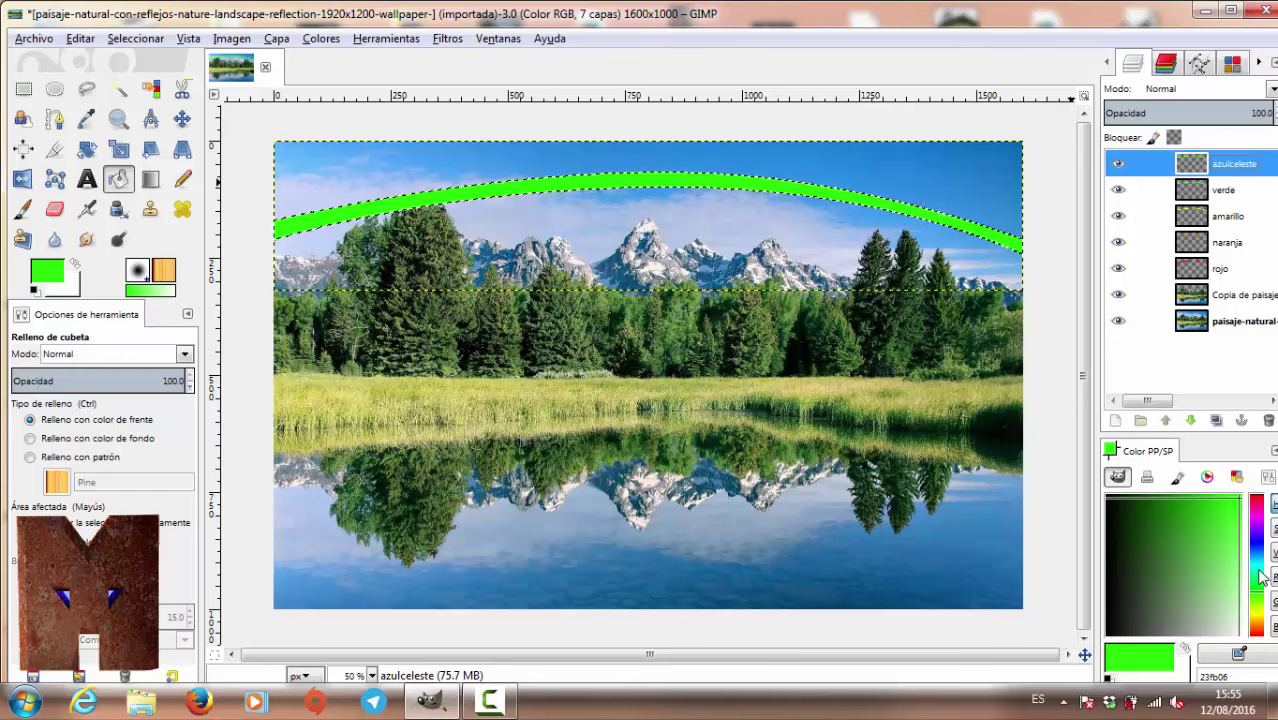
click(1258, 572)
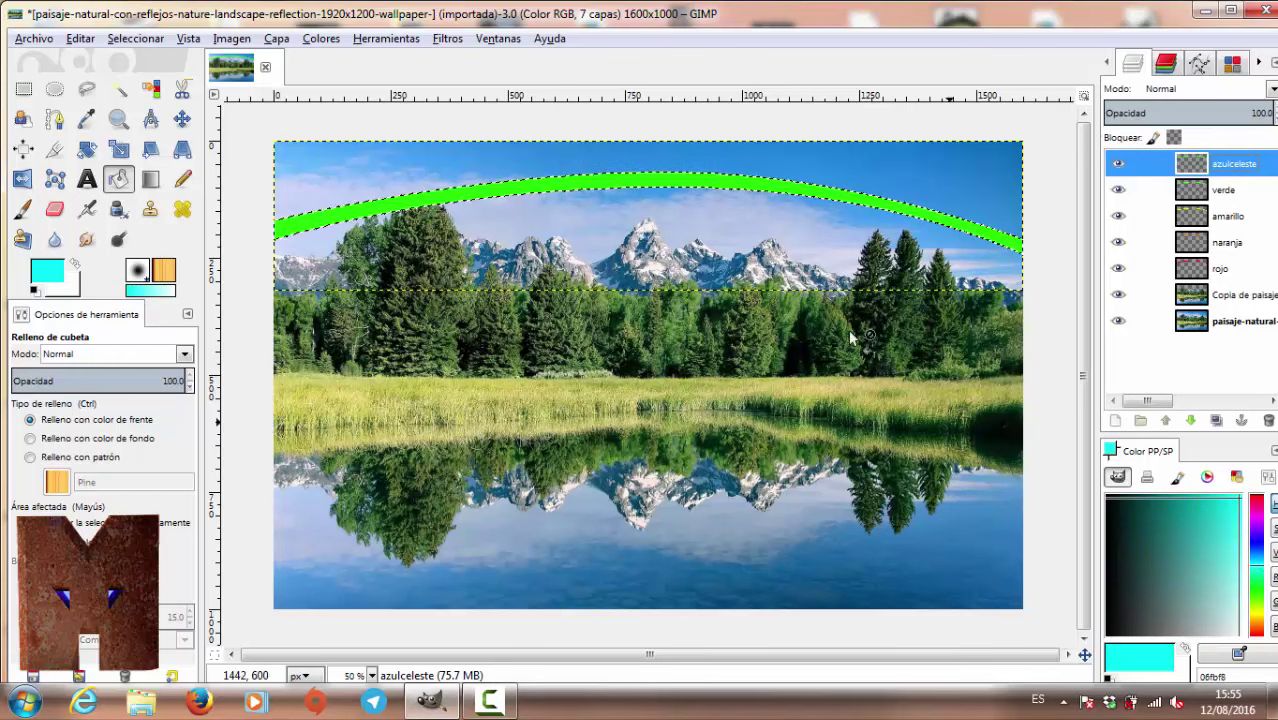
click(747, 186)
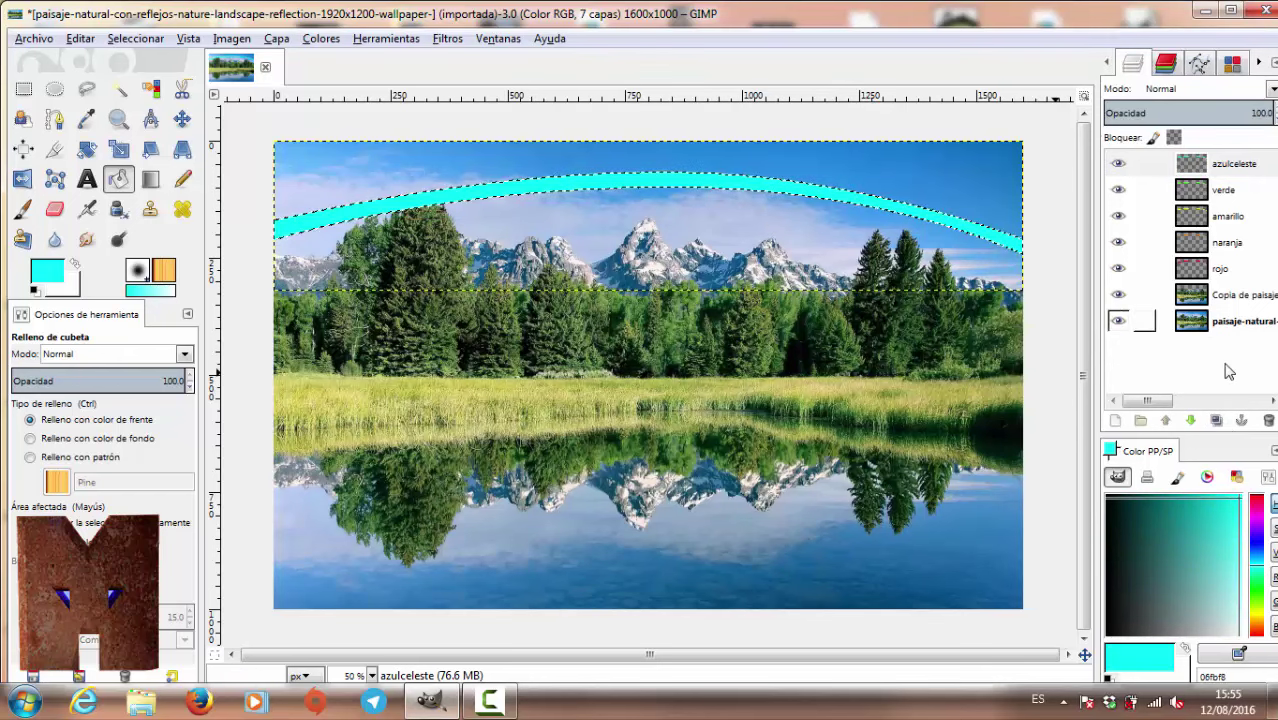
Step: Duplicate it as azulmarino and fill the arc deep blue
click(1218, 424)
double_click(1227, 172)
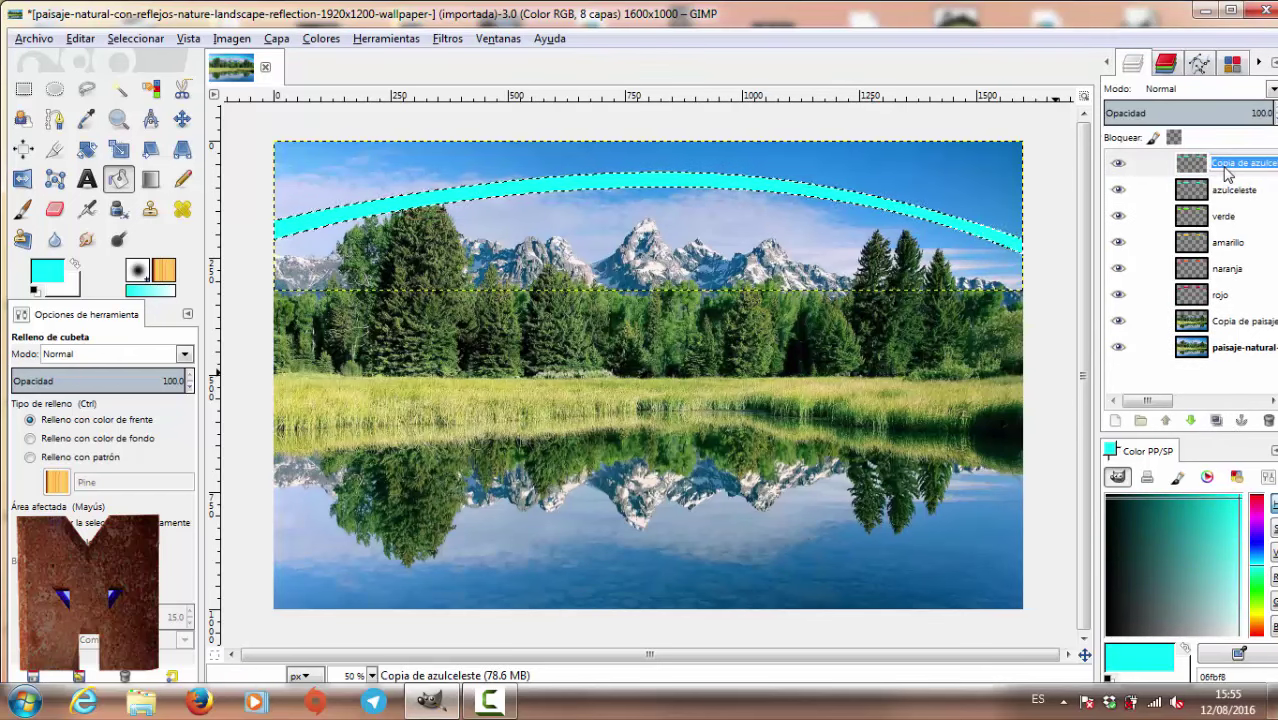
text(azulmarino)
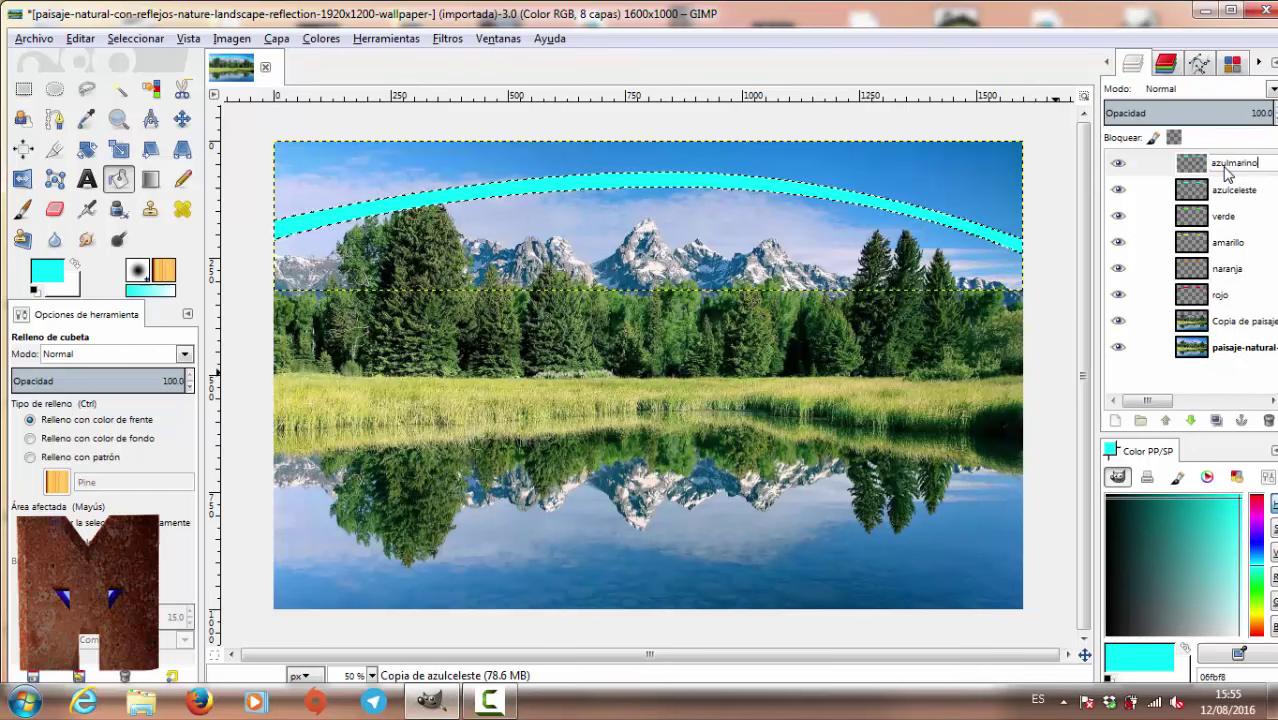
key(Return)
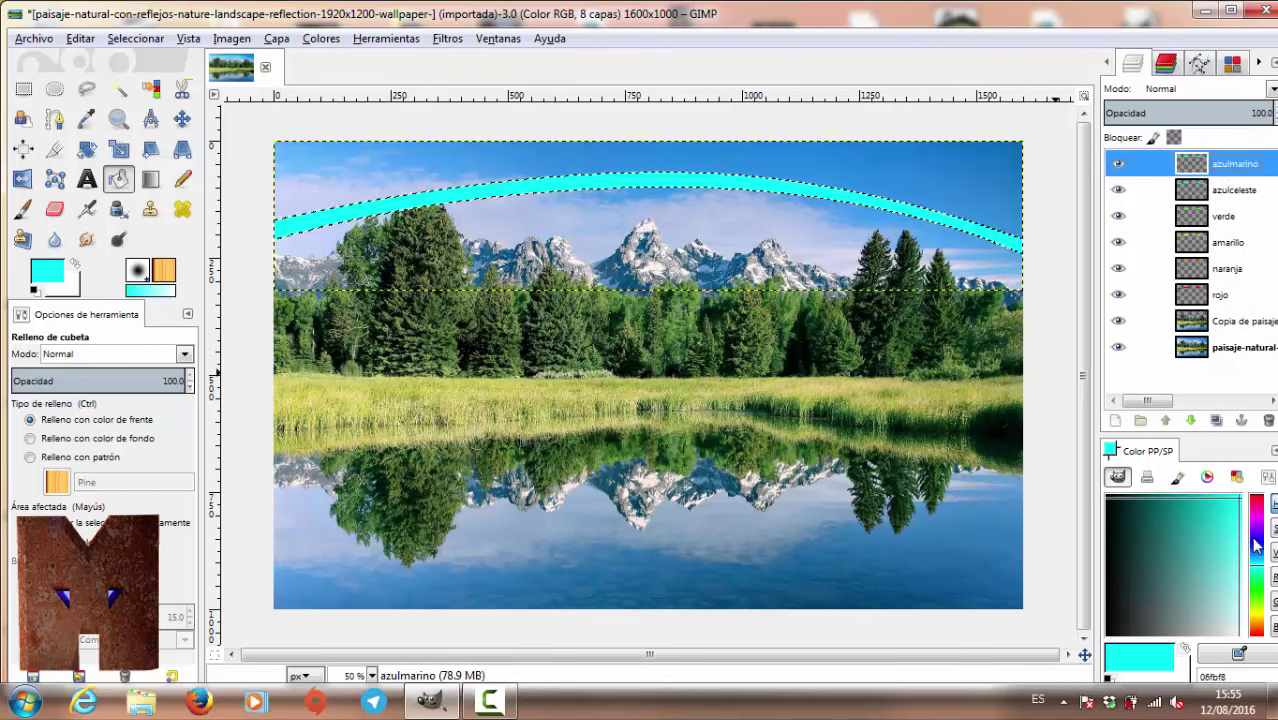
click(1257, 543)
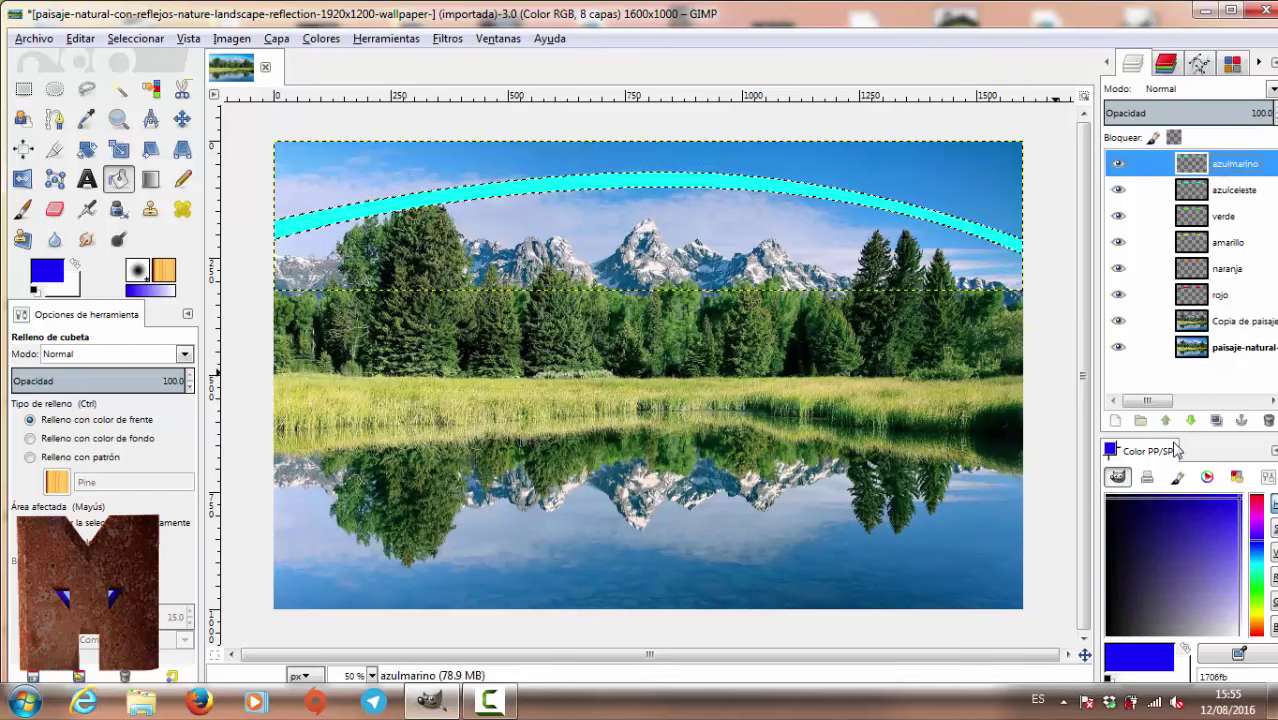
click(717, 186)
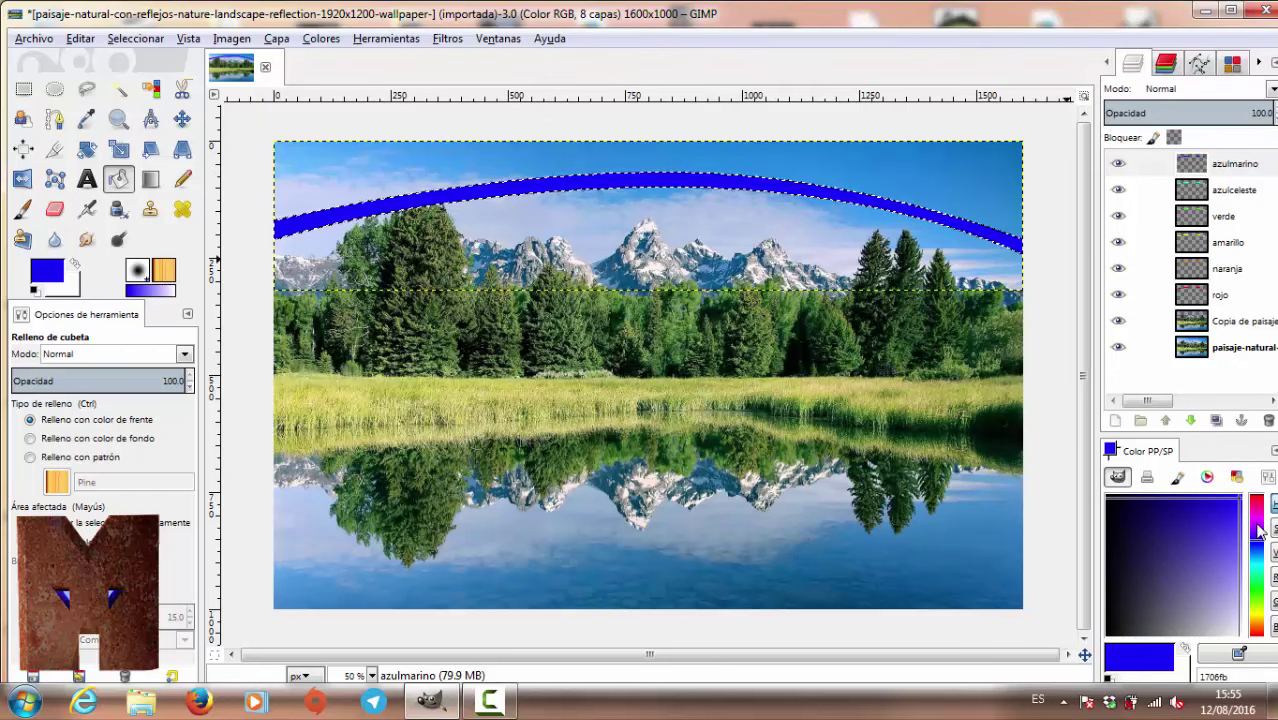
Step: Duplicate azulmarino as morado and fill its arc magenta
click(1135, 165)
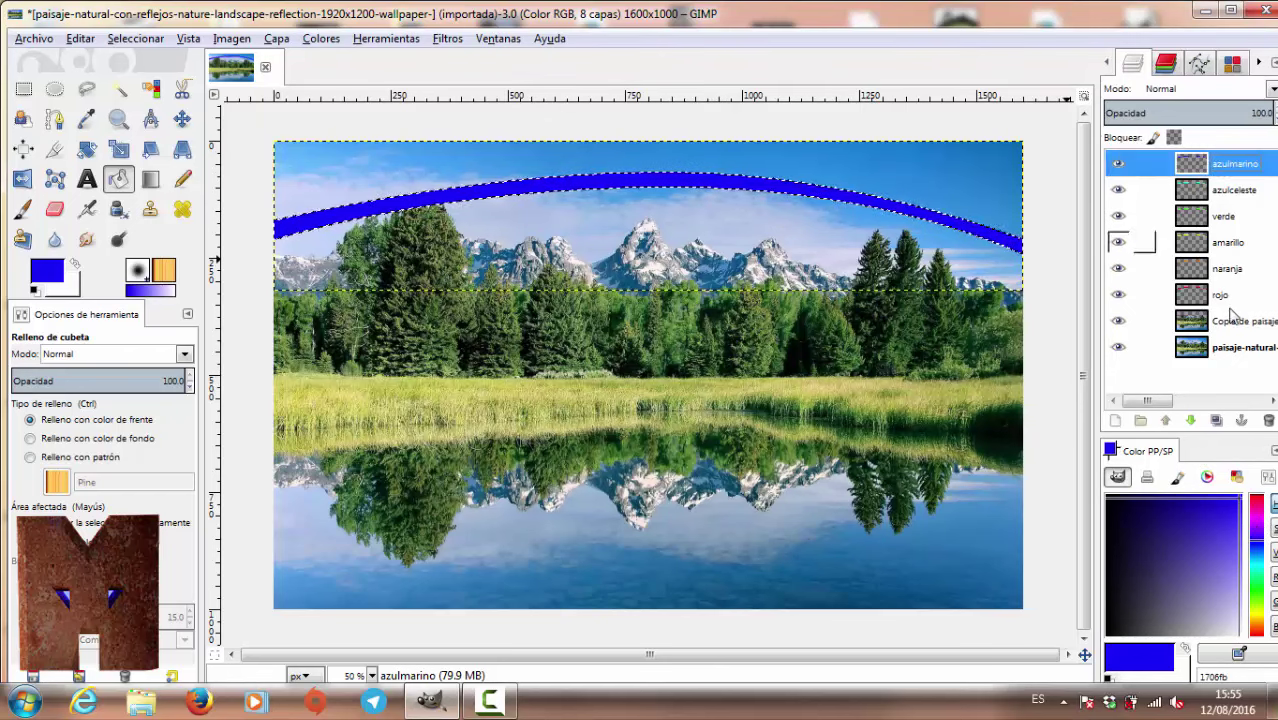
click(1216, 420)
double_click(1243, 170)
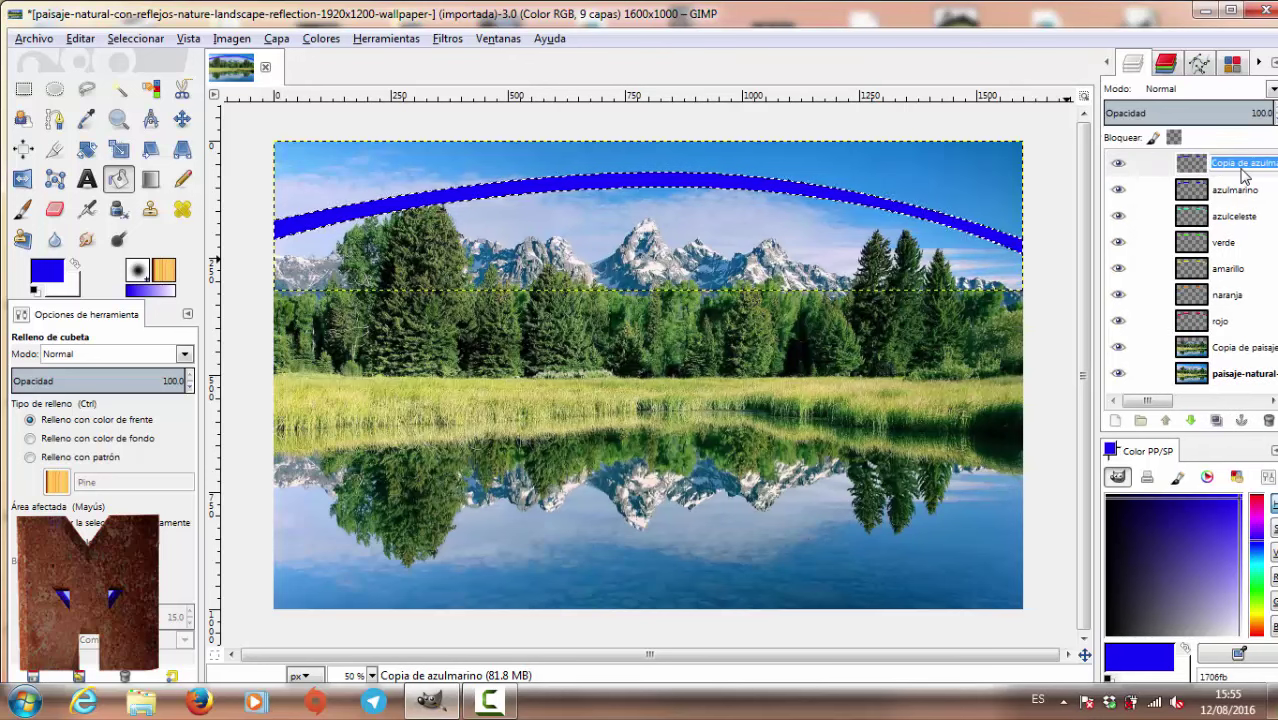
text(morado)
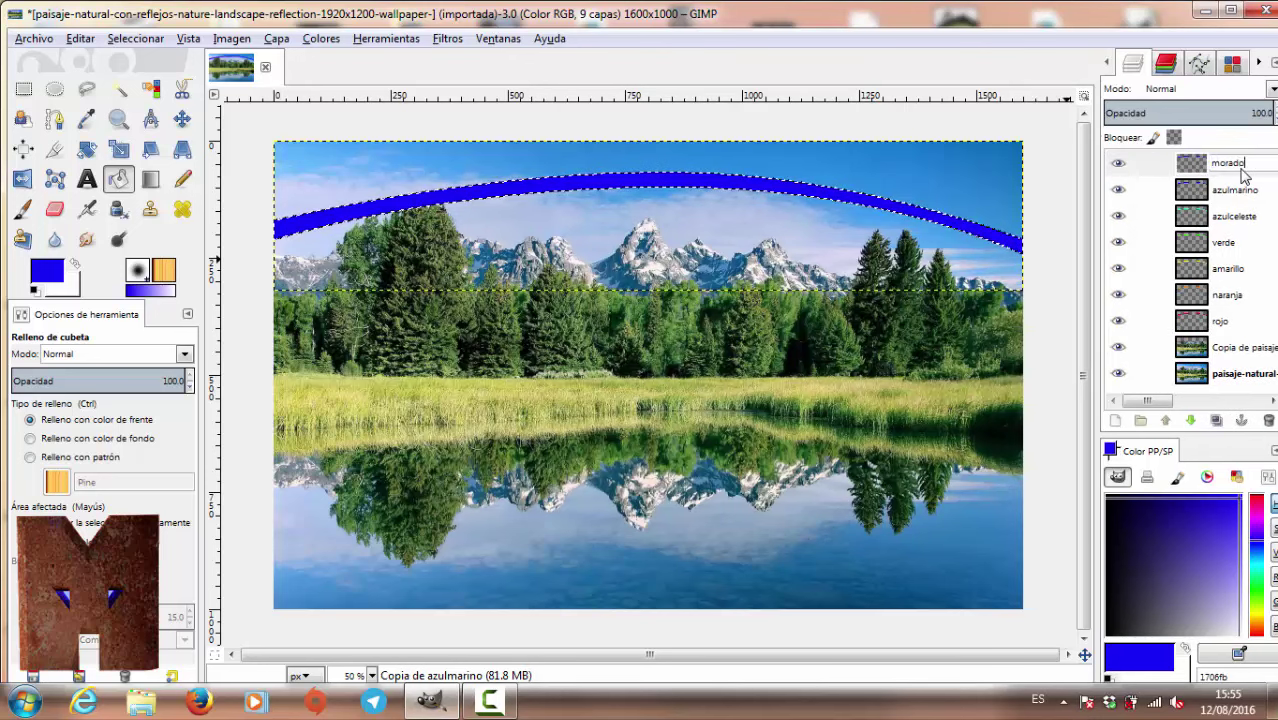
key(Return)
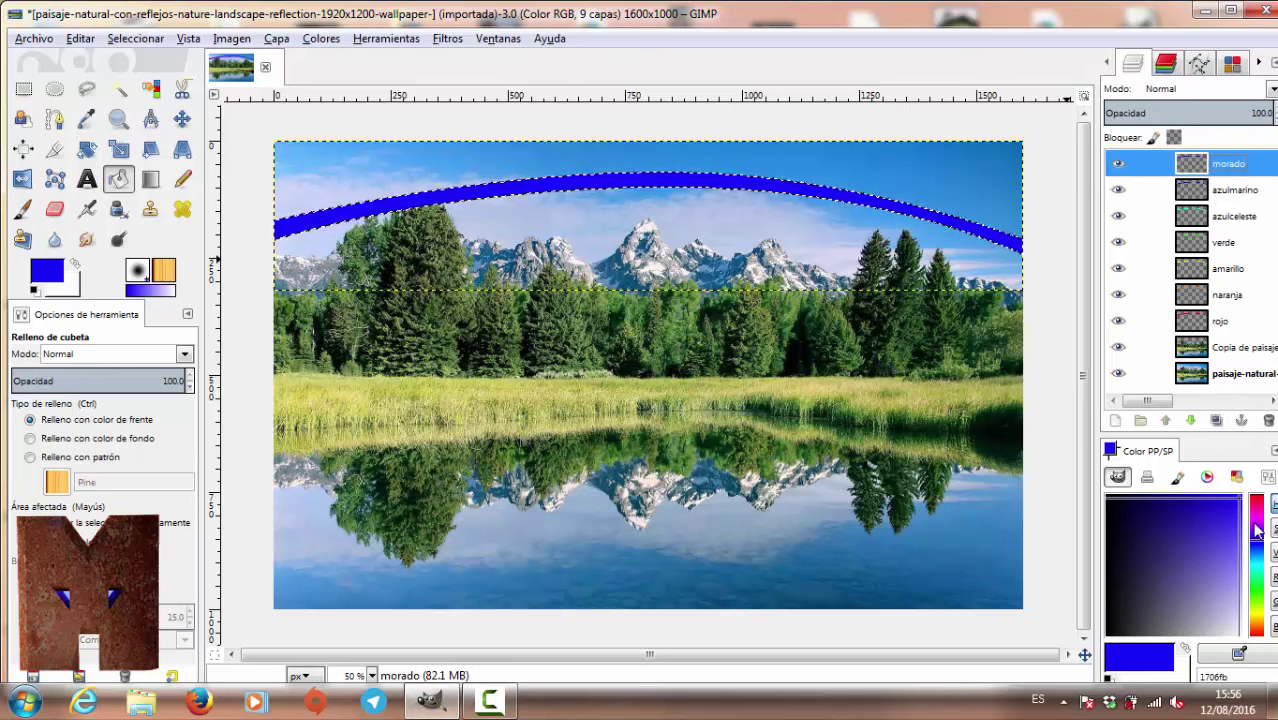
click(1257, 522)
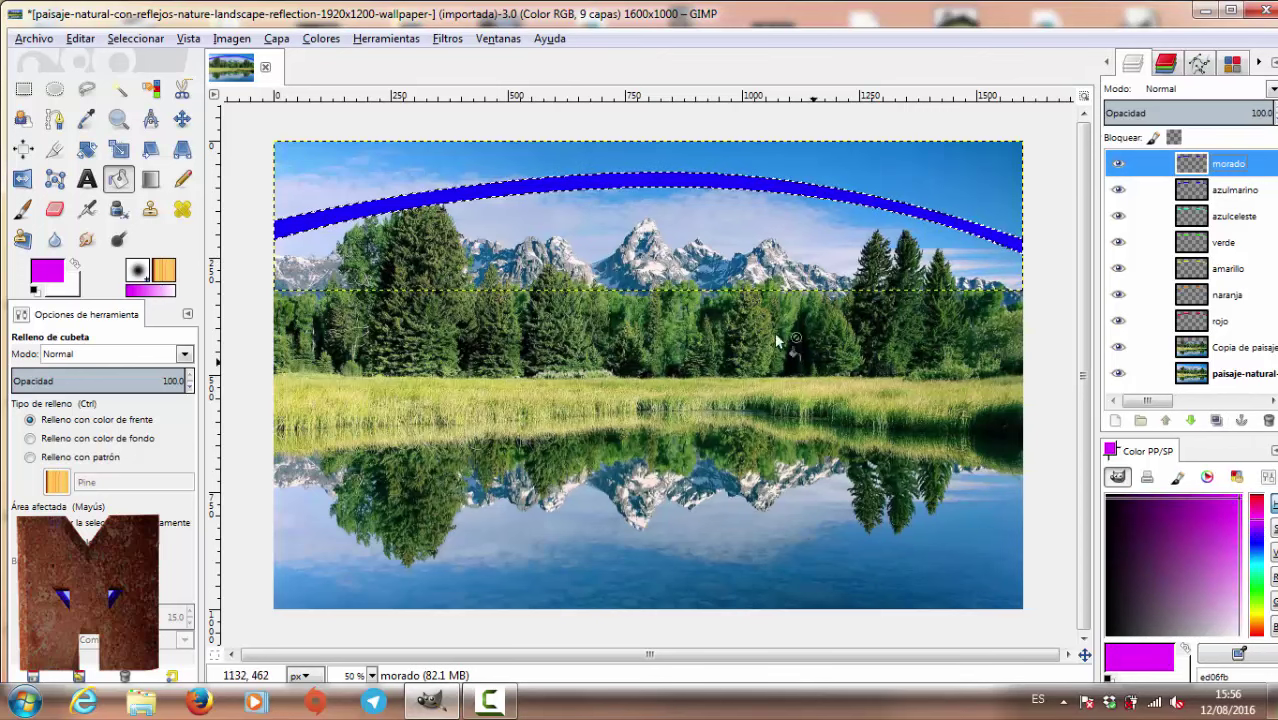
click(601, 184)
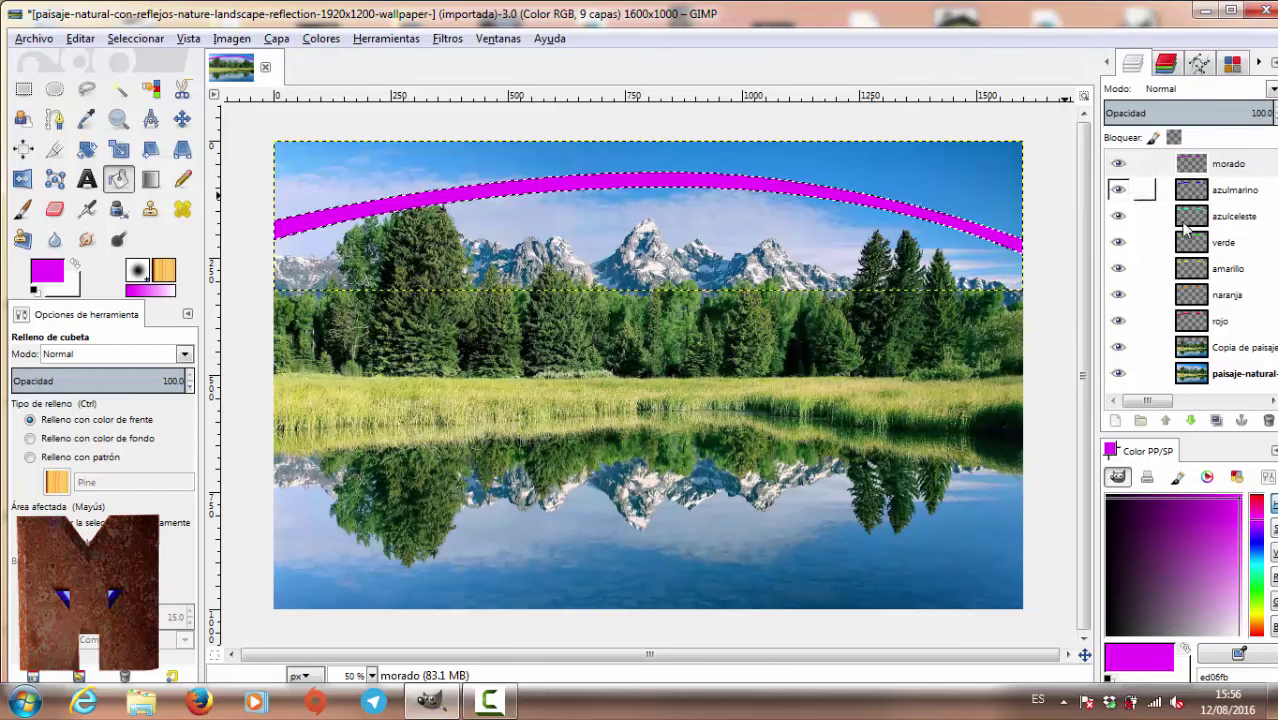
click(1144, 170)
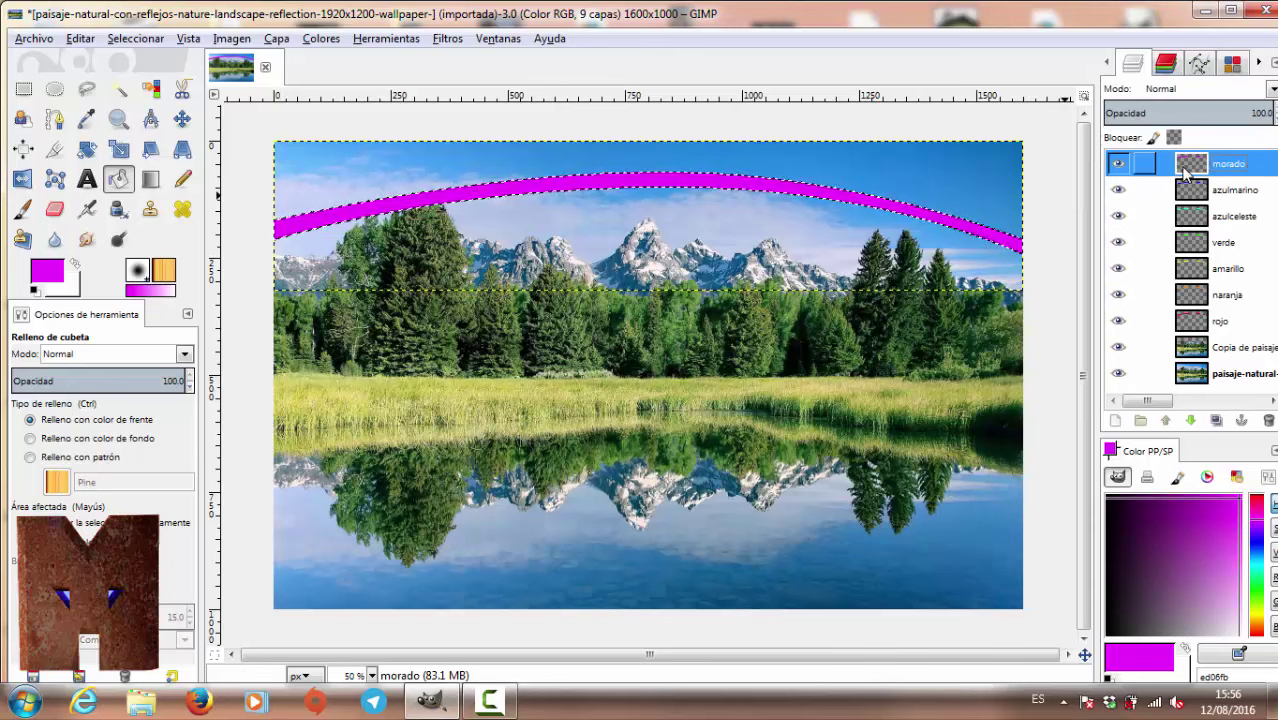
Step: Clear the selection, nudge the magenta arc, then undo until the morado layer is gone
click(182, 120)
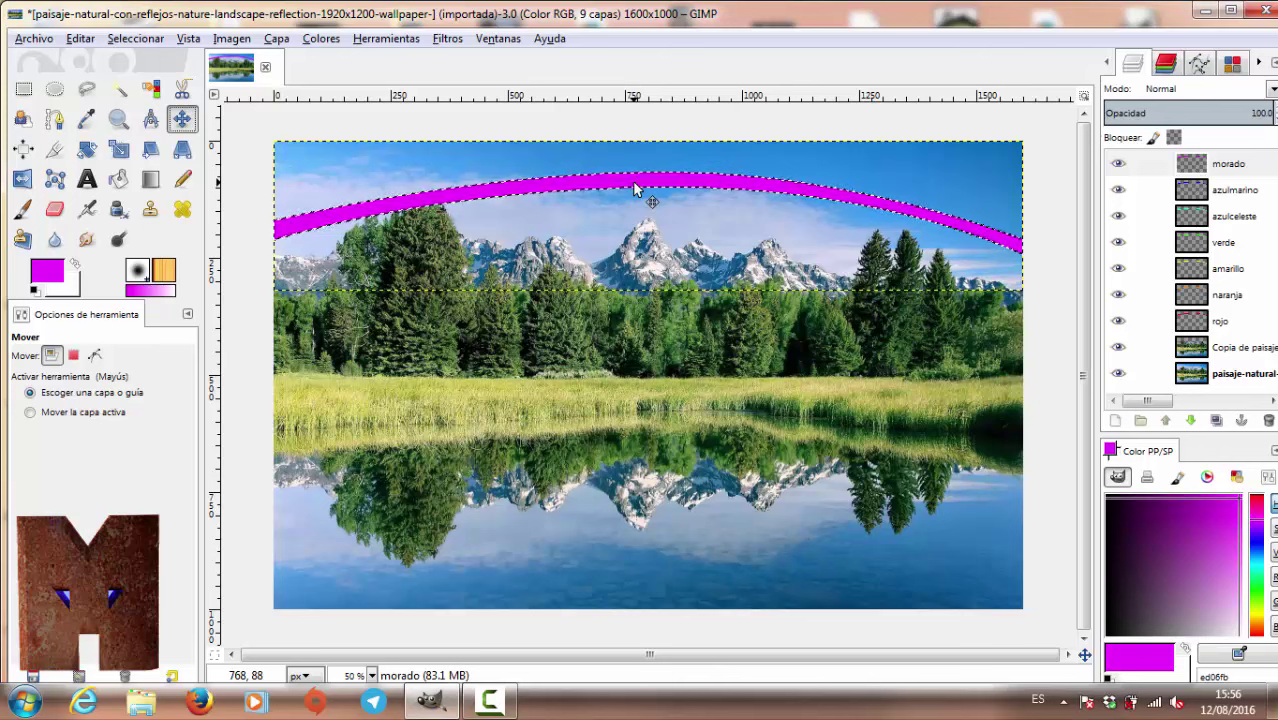
key(ctrl+shift+a)
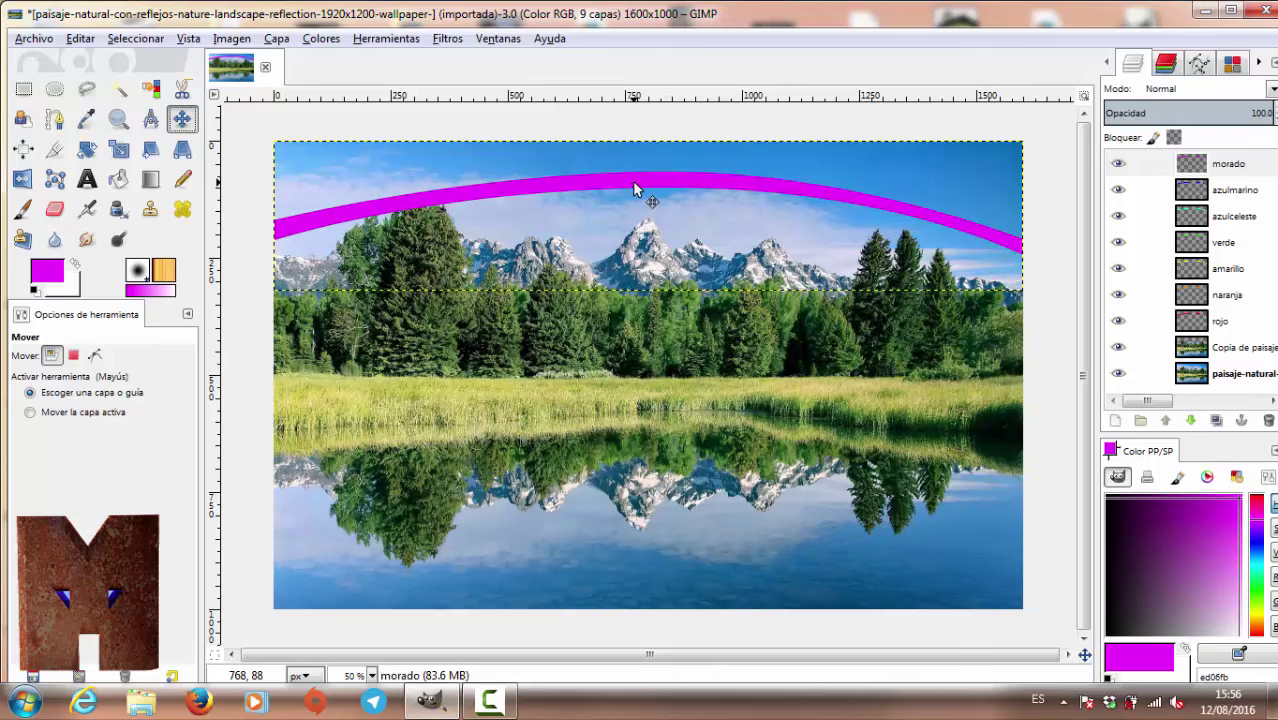
click(633, 188)
drag(633, 188, 634, 185)
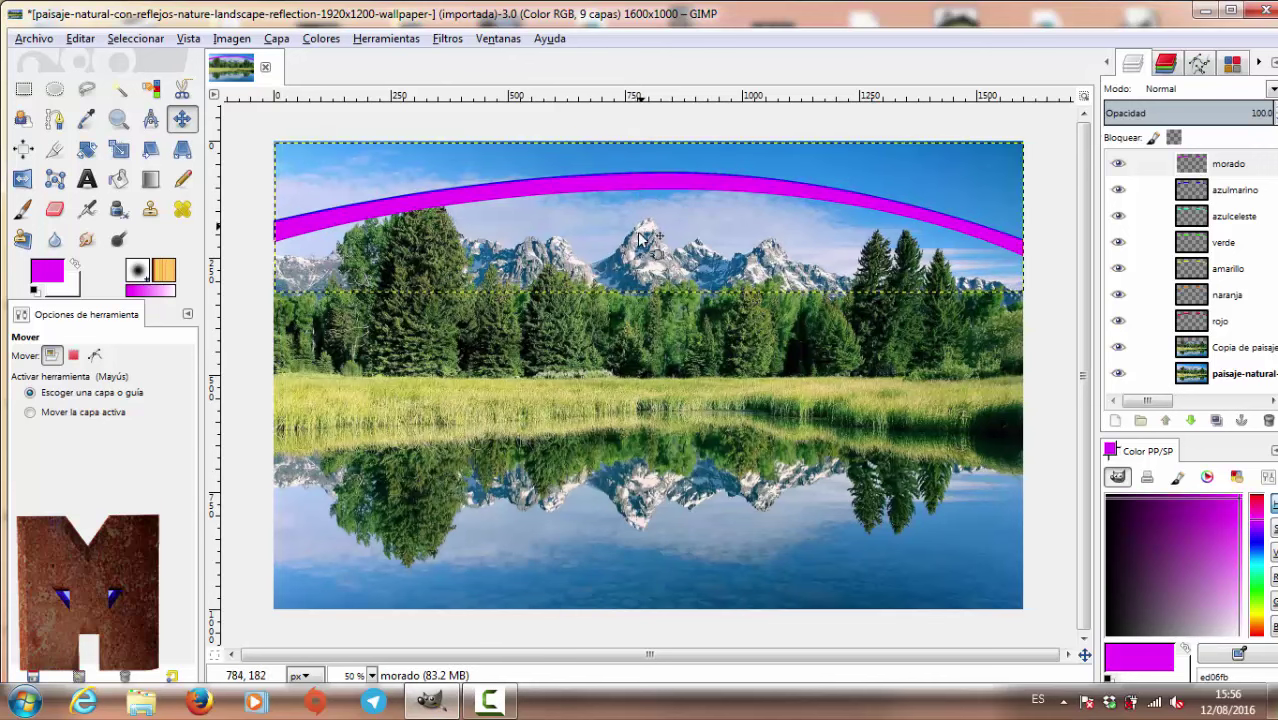
key(ctrl+x)
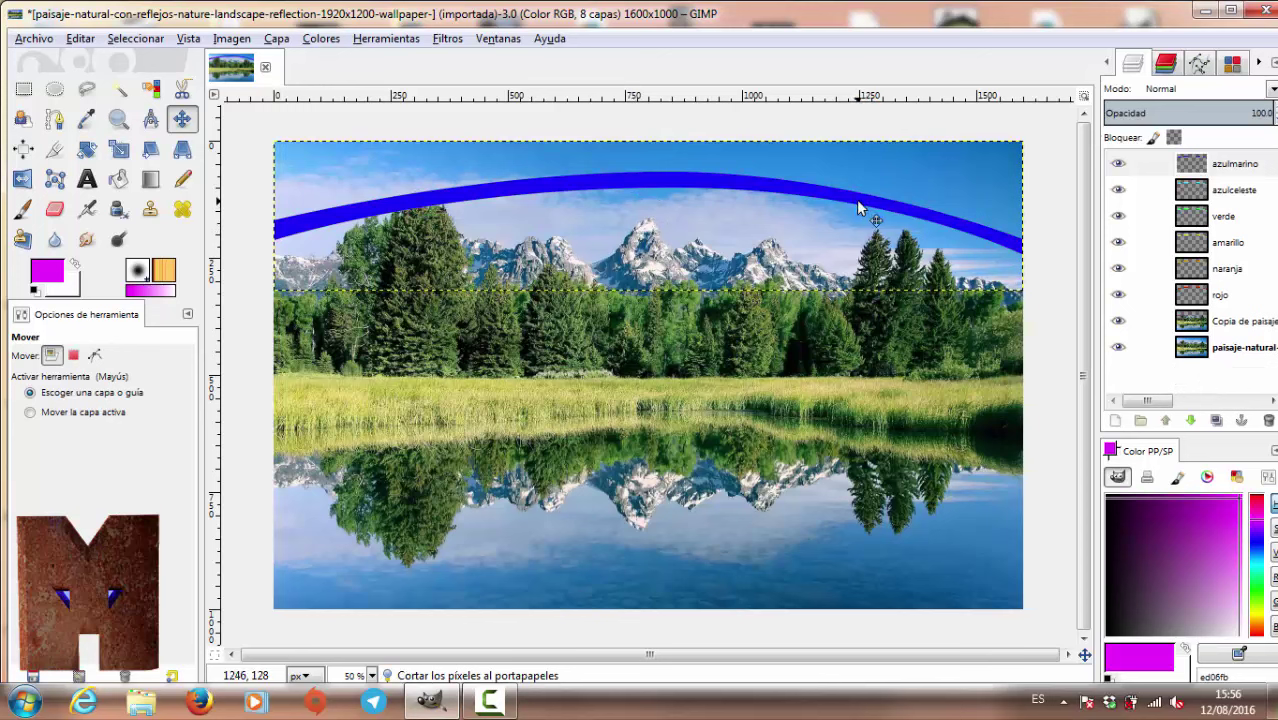
key(ctrl)
key(shift)
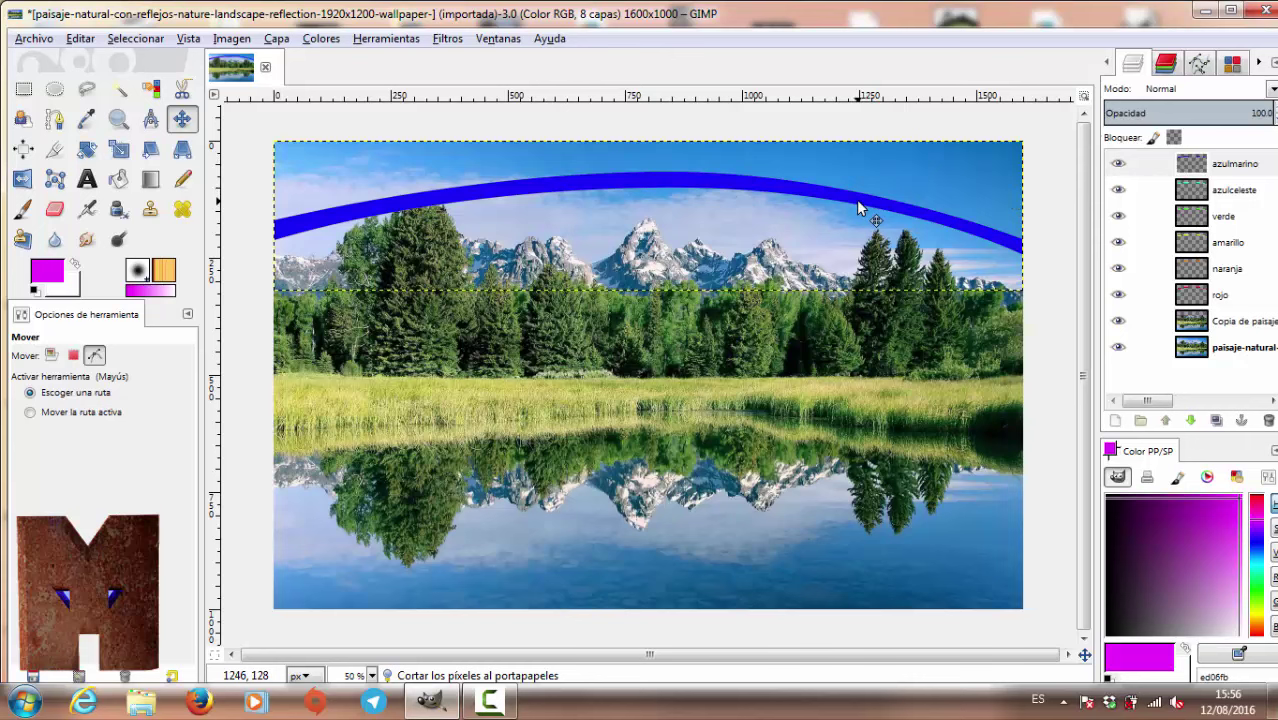
key(shift)
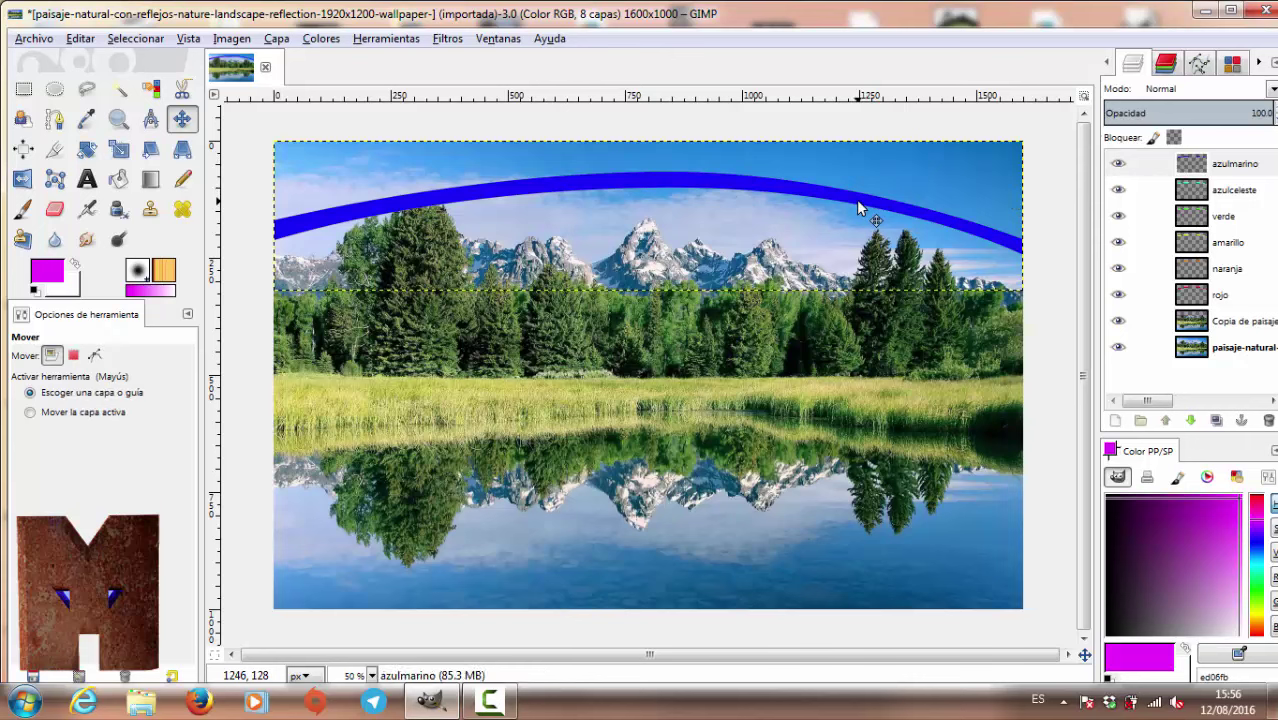
Step: Duplicate the azulmarino layer and rename the copy 'morada'
click(1205, 165)
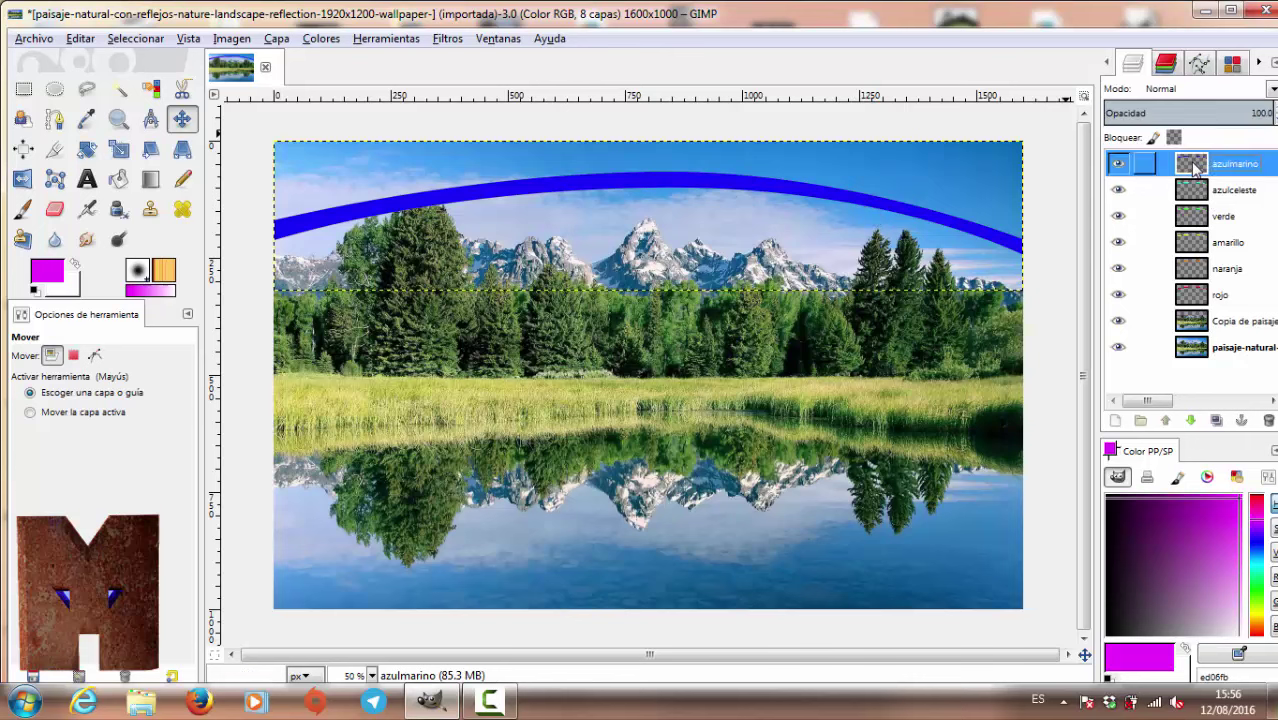
click(1257, 547)
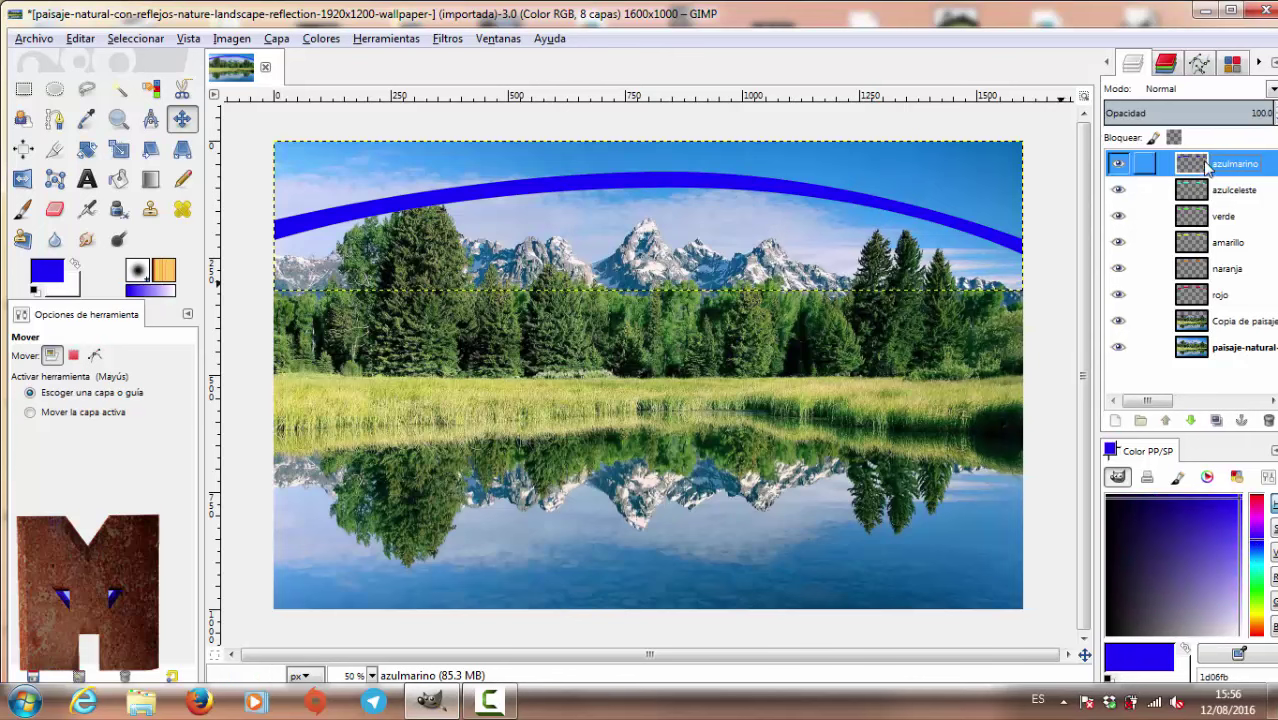
click(1216, 420)
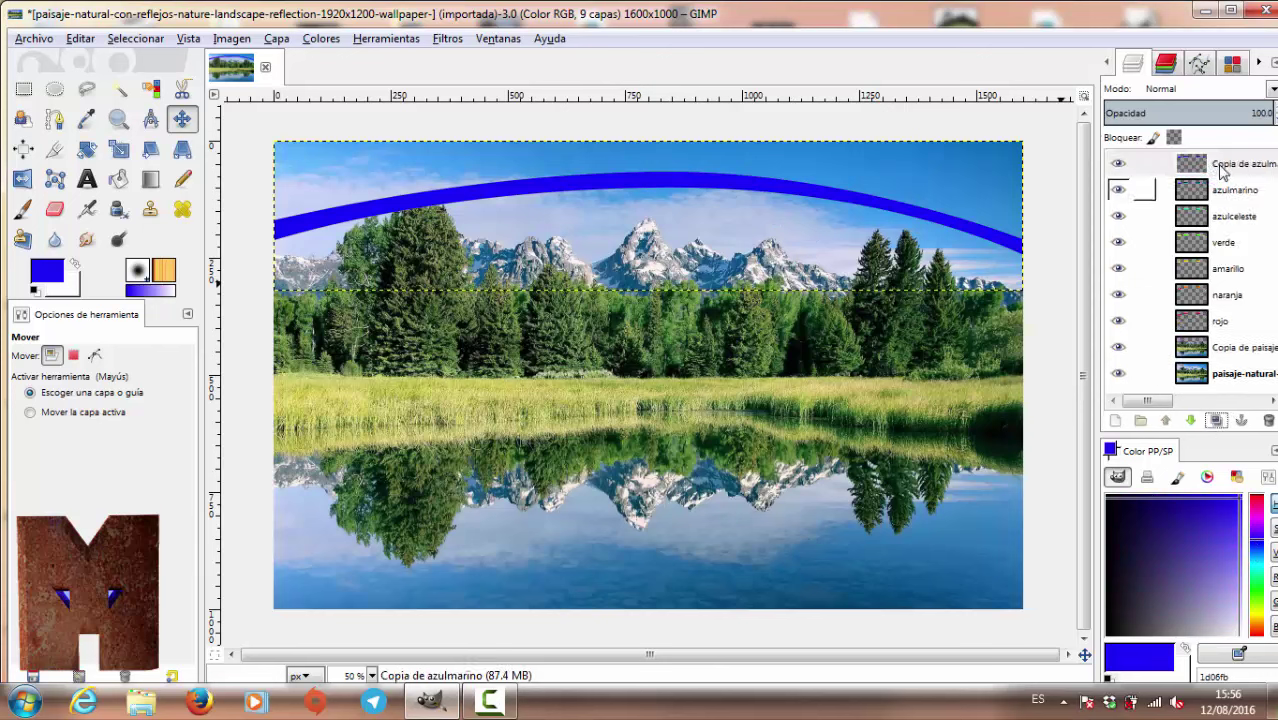
double_click(1228, 165)
text(morada)
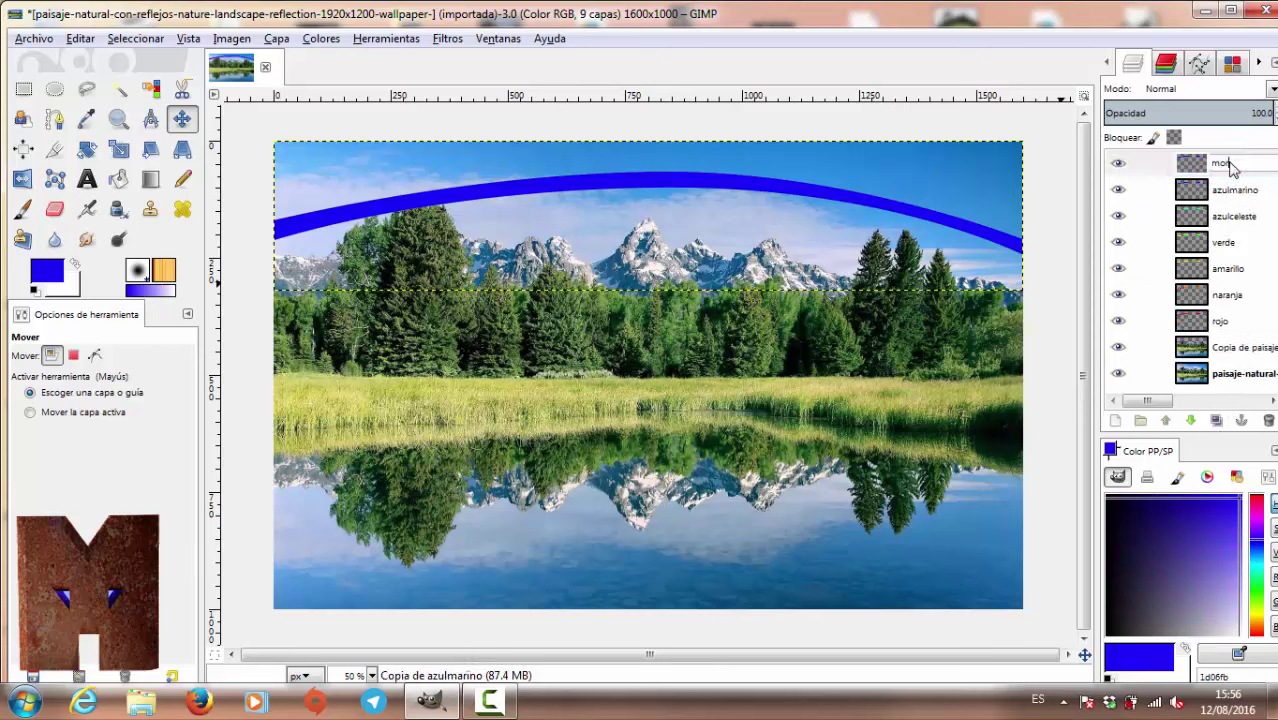
key(Return)
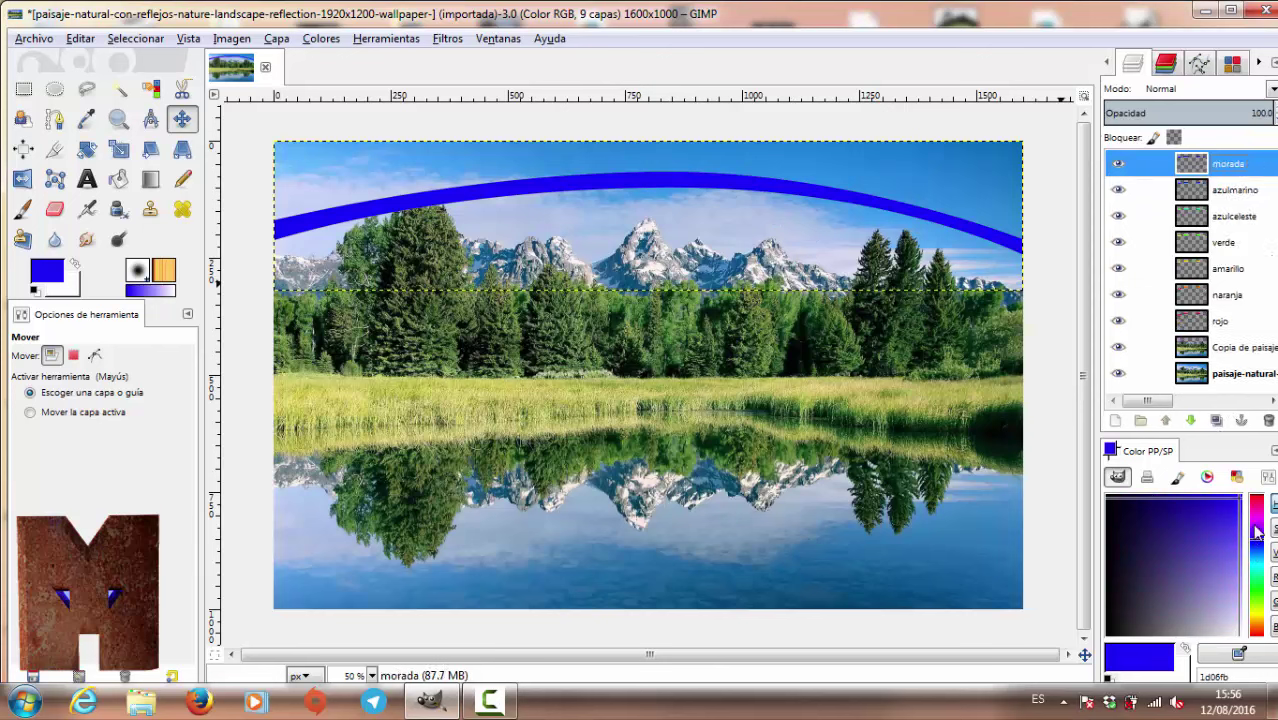
Step: Try a magenta bucket fill, undo back to the magenta morado arc, and clear the selection
click(1257, 518)
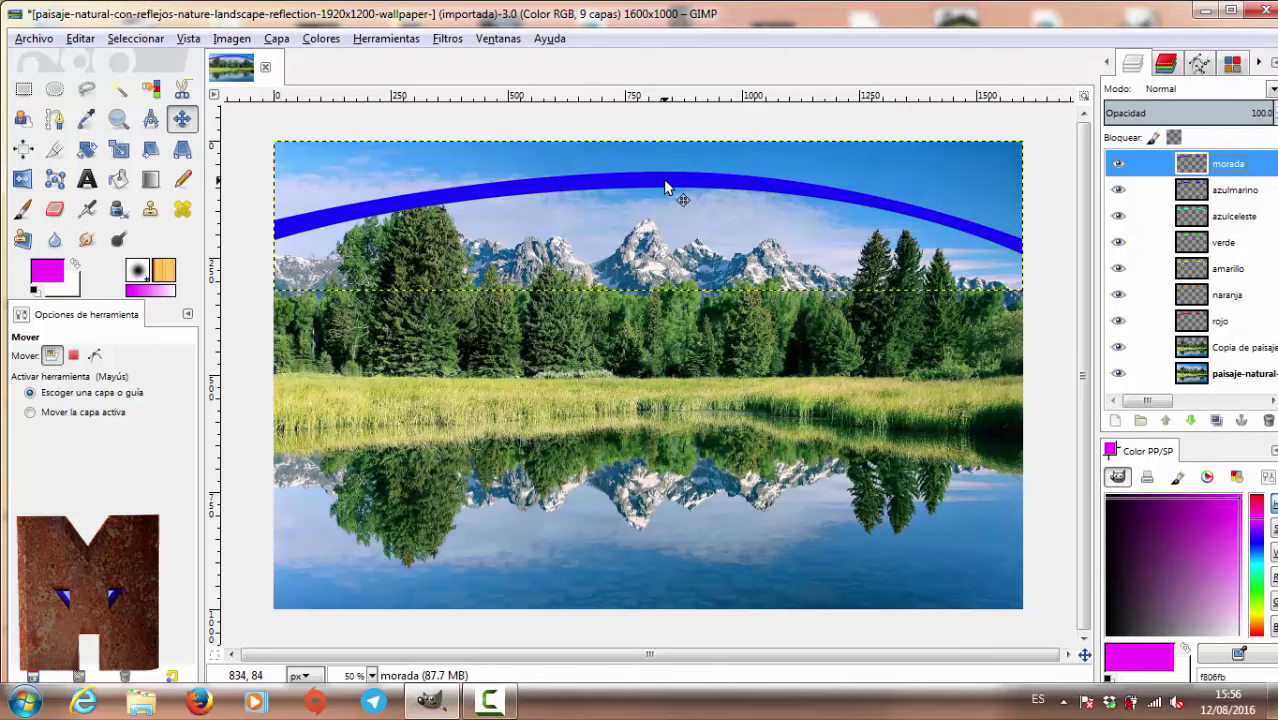
click(118, 180)
click(545, 190)
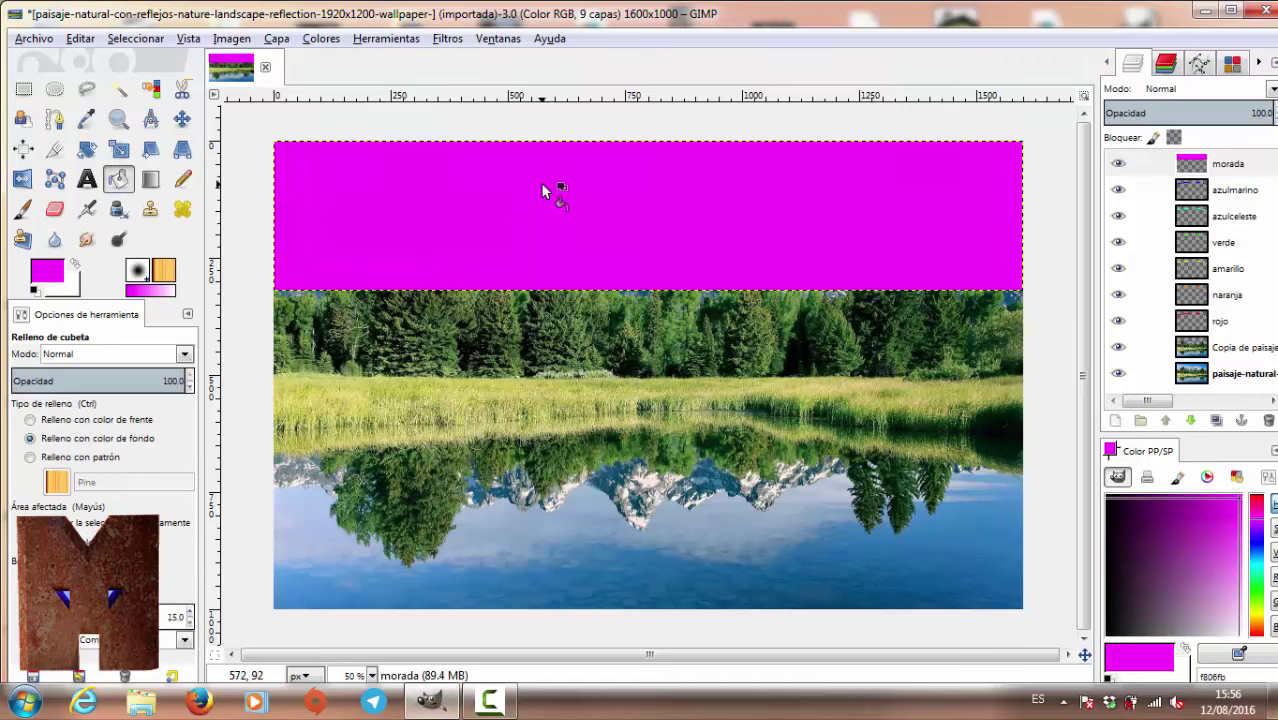
key(ctrl+z)
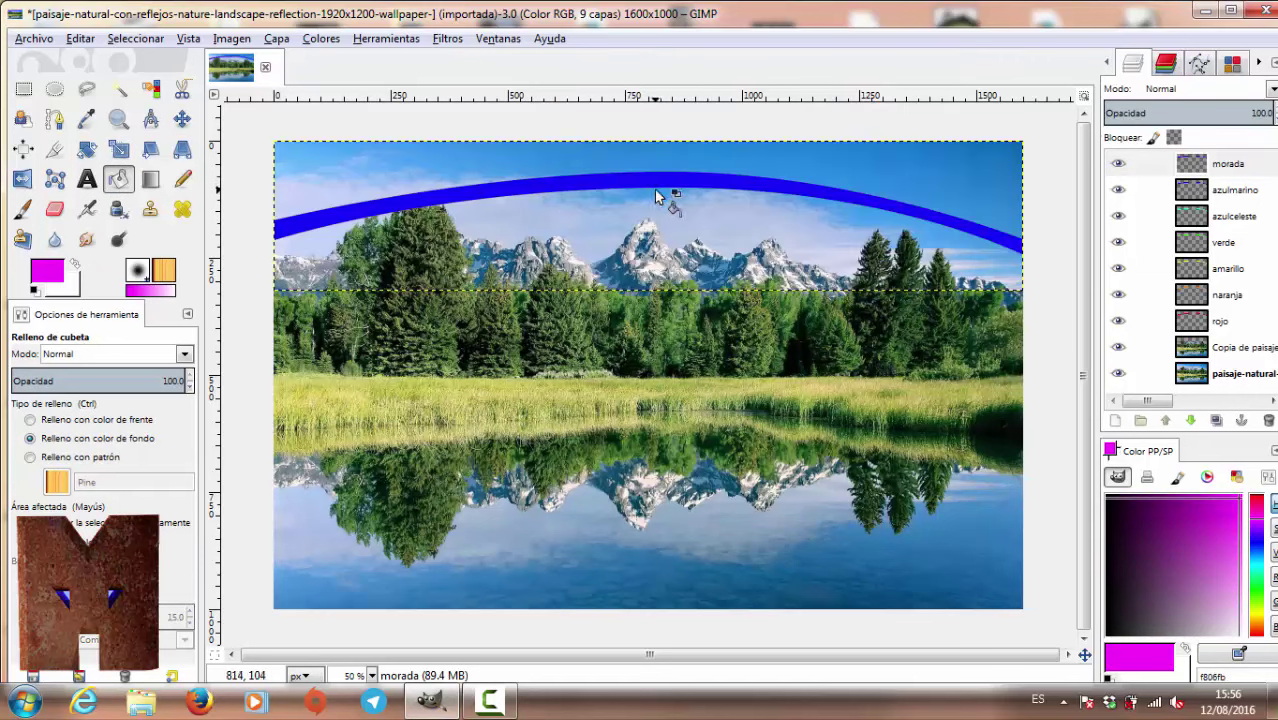
key(ctrl+z)
key(ctrl+z)
key(ctrl+z)
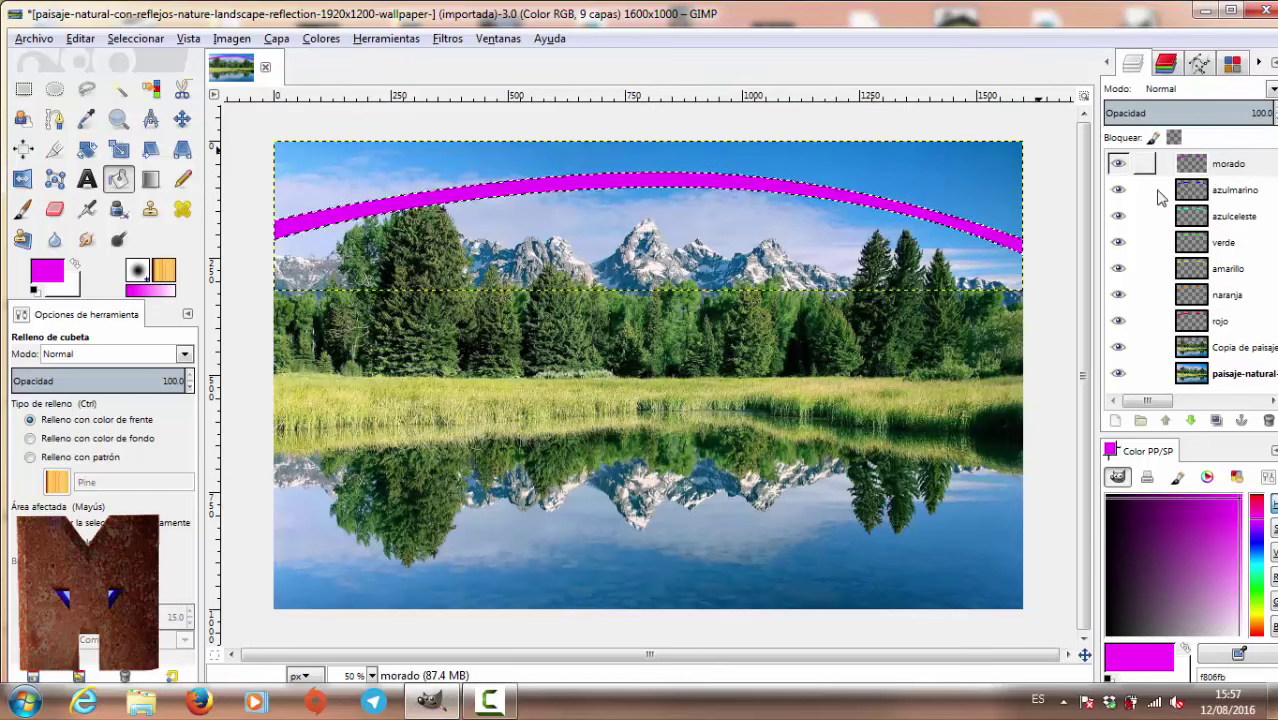
key(ctrl)
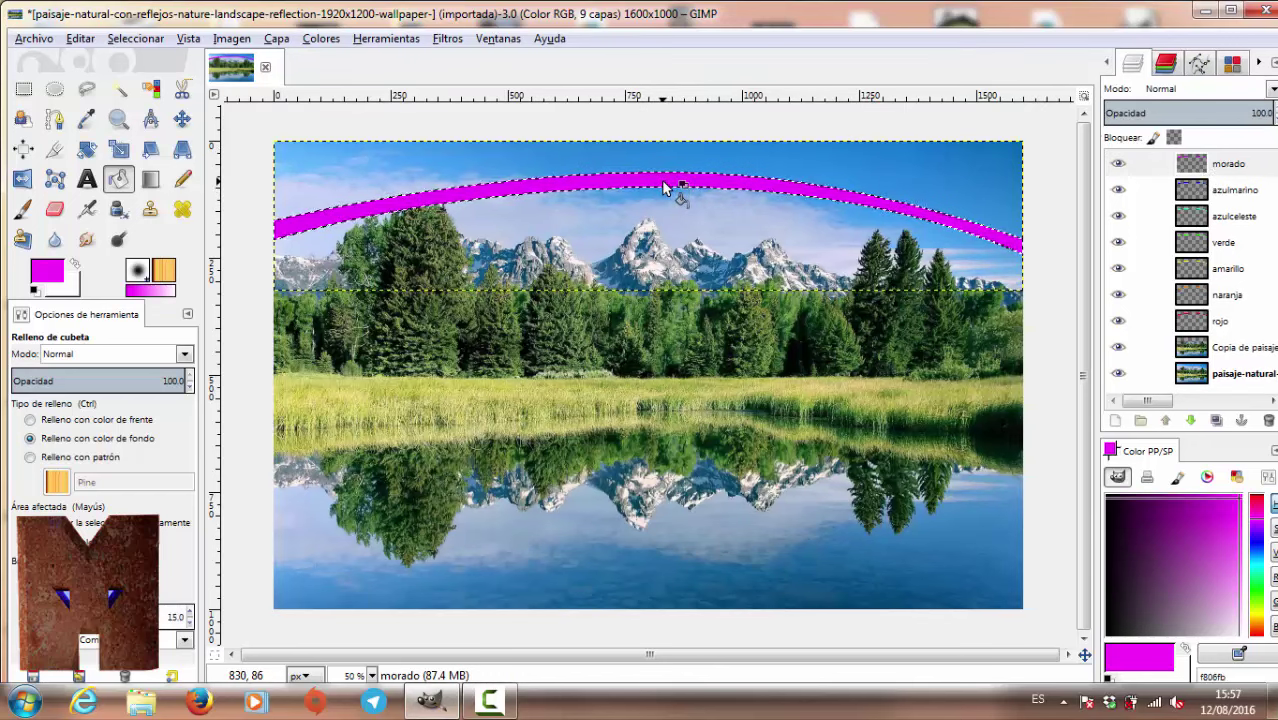
key(ctrl+shift+a)
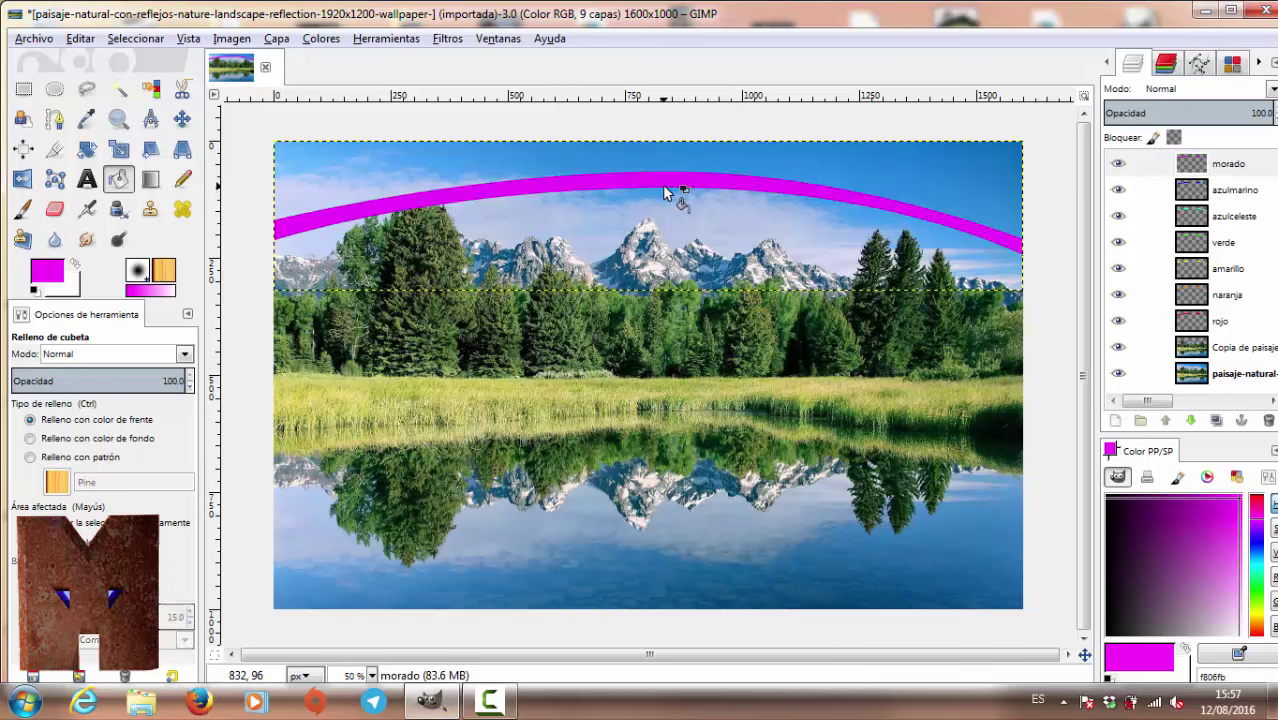
Step: Link morado with the other arc layers and drag the linked arcs slightly lower with the Move tool
click(1195, 170)
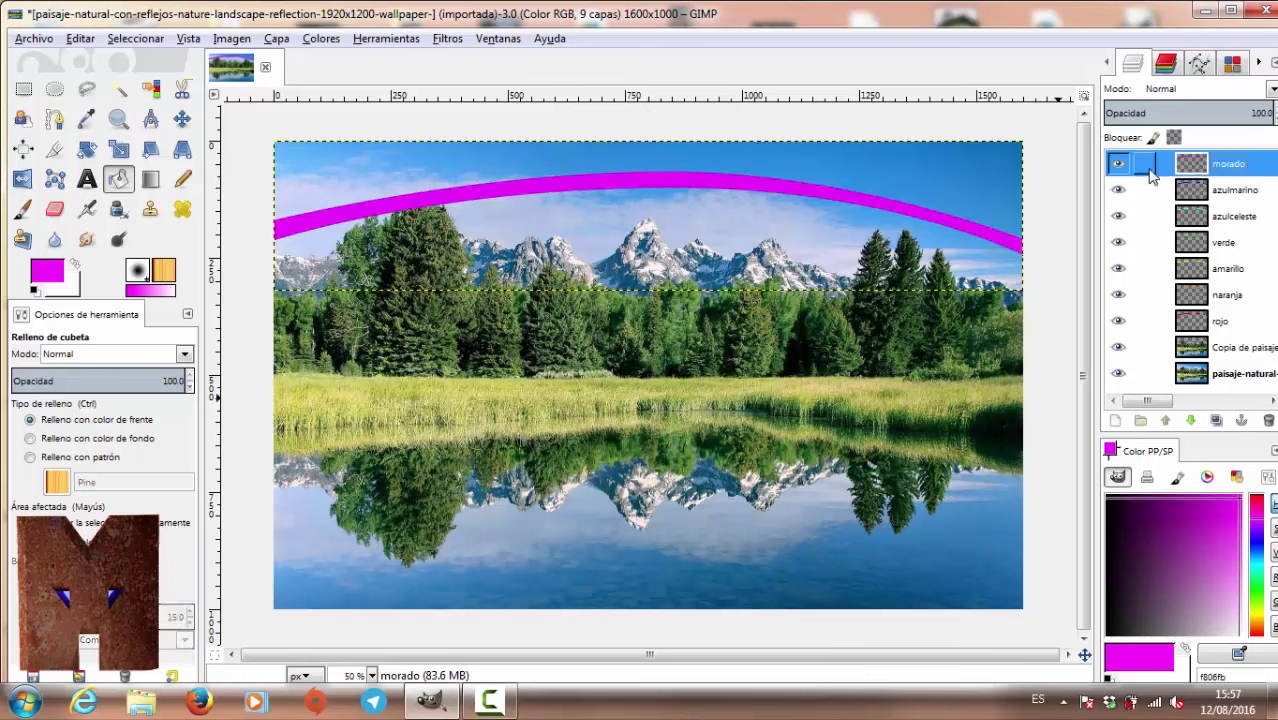
click(1145, 170)
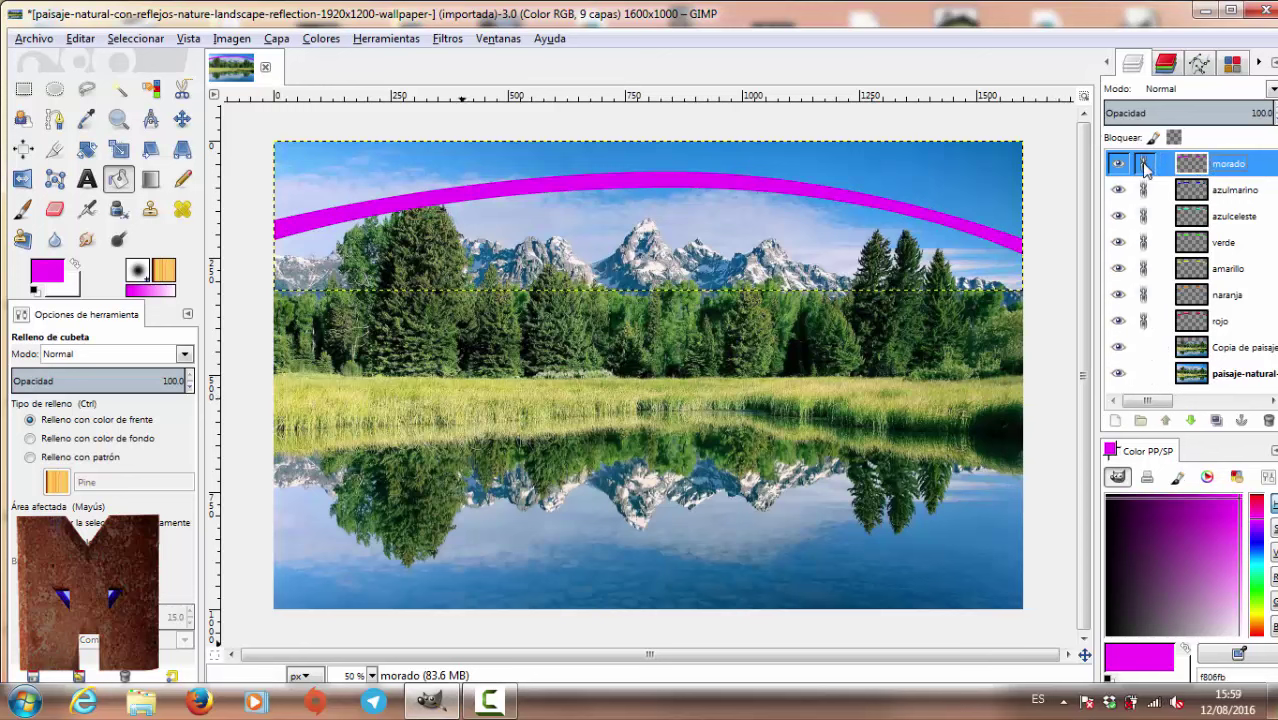
click(1197, 192)
click(1195, 216)
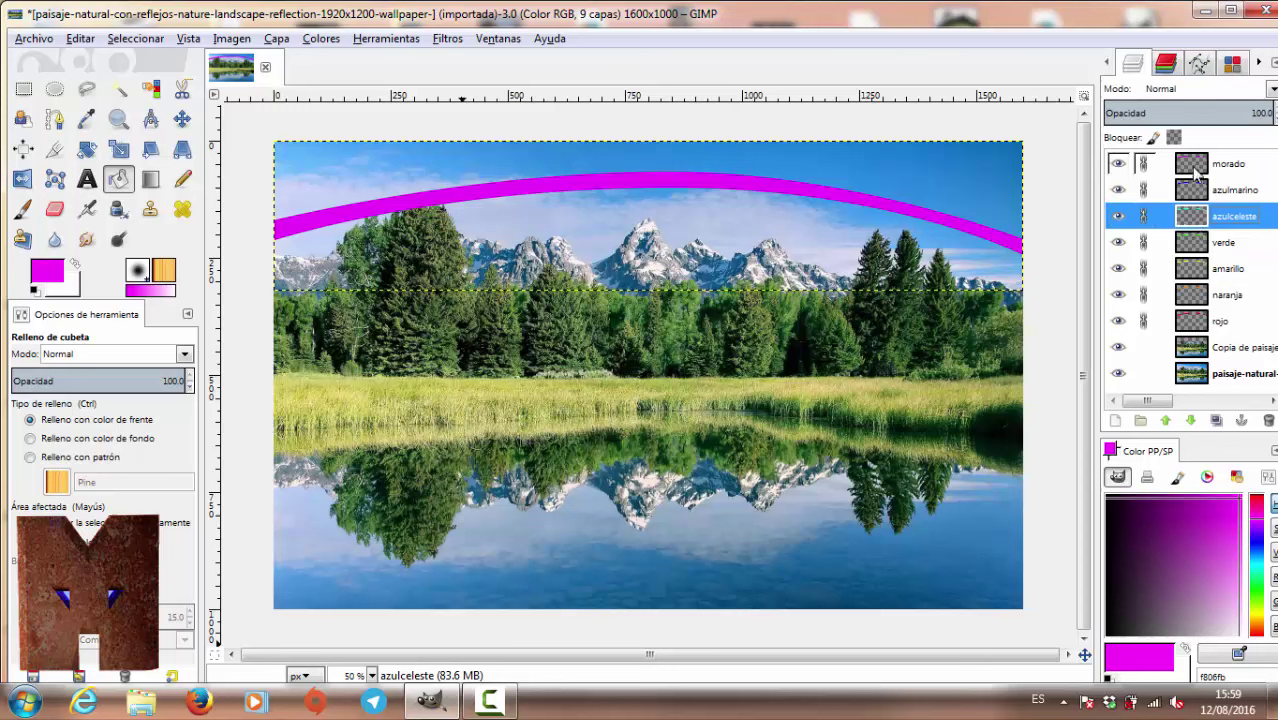
key(m)
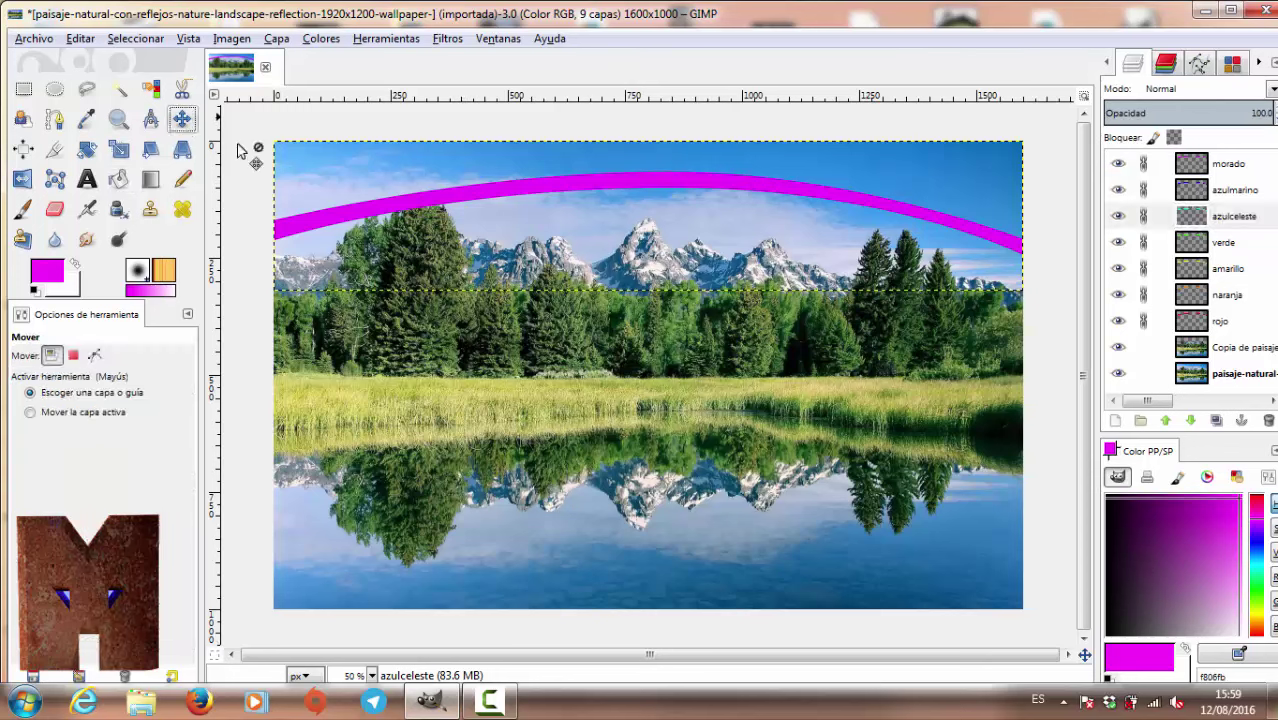
mouse_move(589, 187)
mouse_down()
mouse_move(584, 209)
mouse_move(587, 174)
mouse_up()
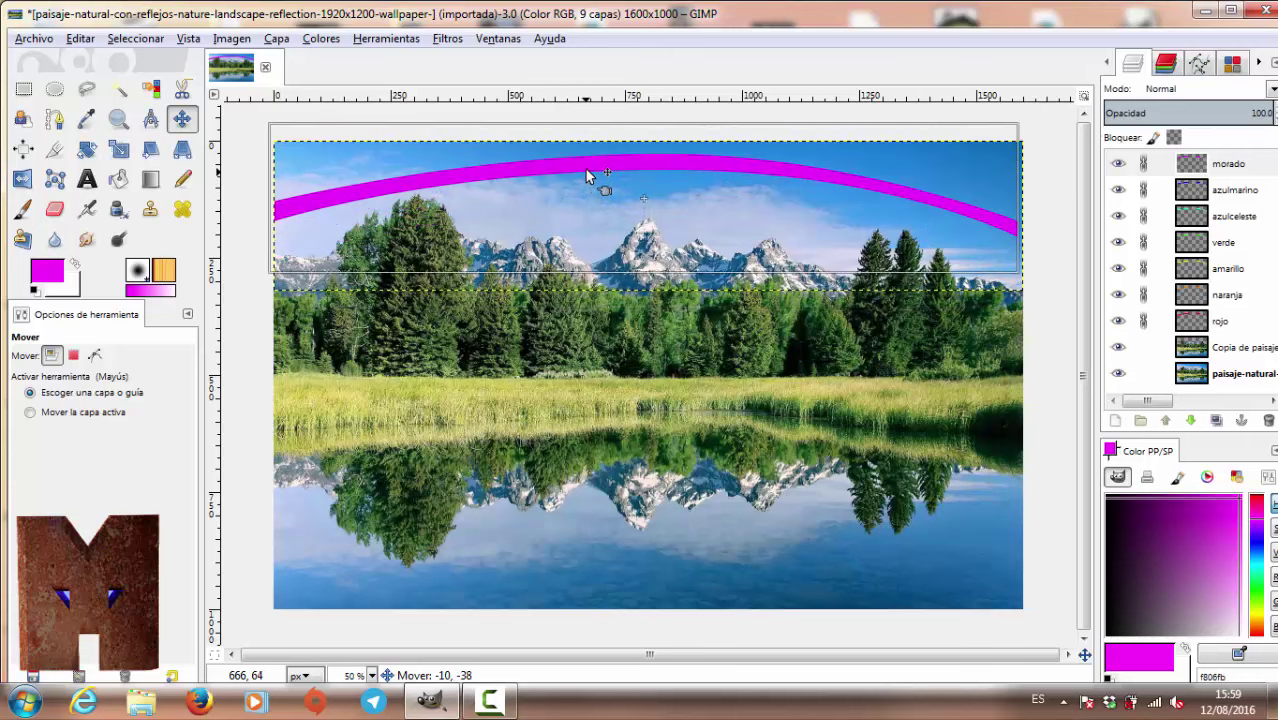
drag(587, 172, 584, 199)
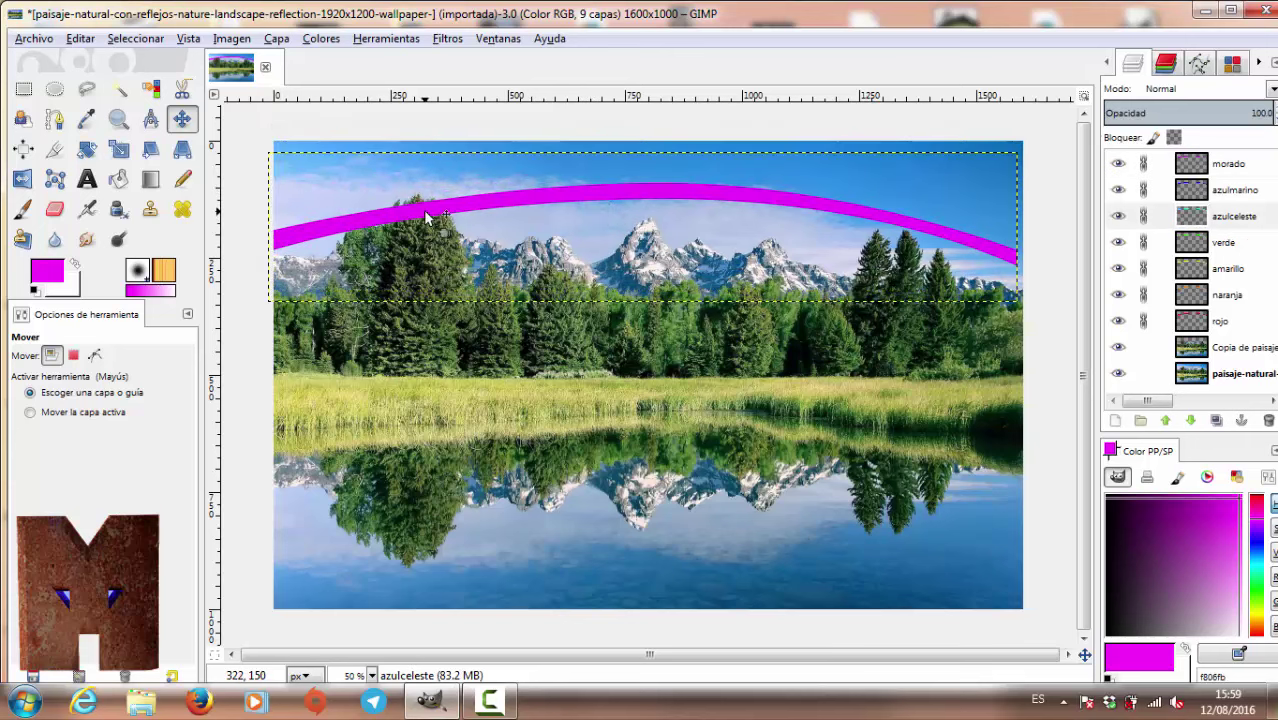
Step: Check the copy by toggling the background's visibility, then drag 'Copia de paisaje' to the top
click(1197, 375)
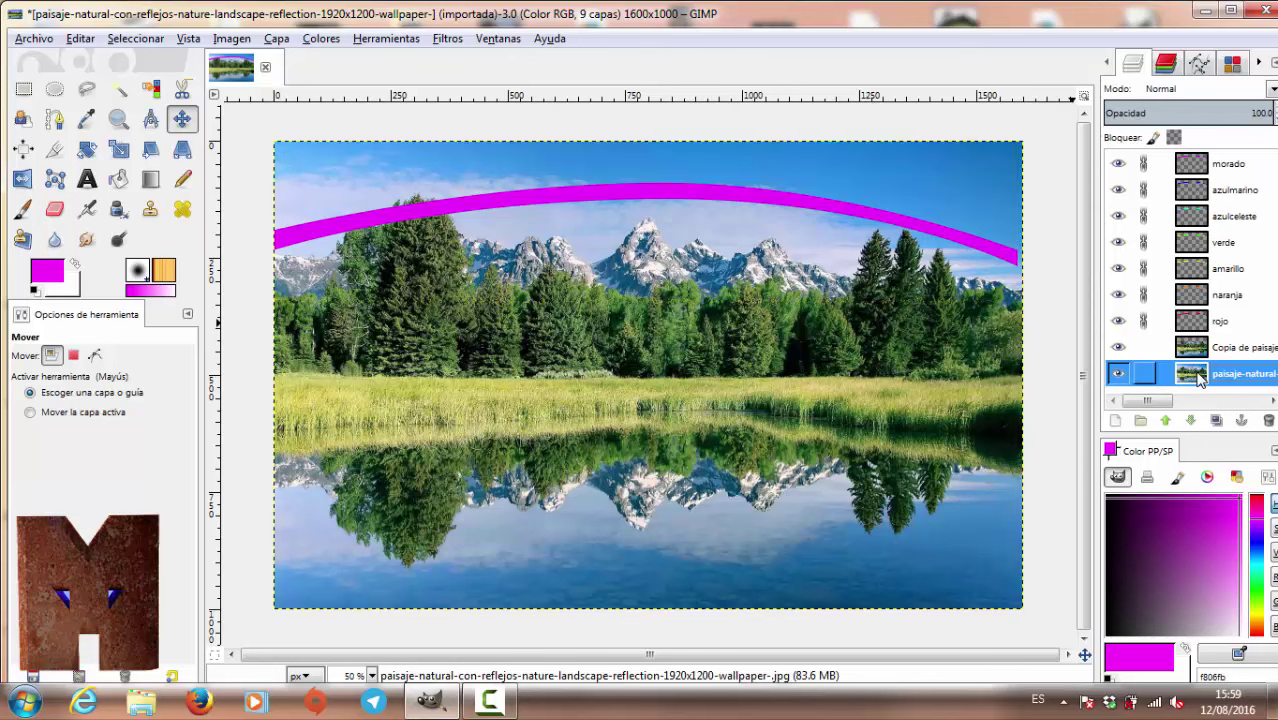
click(1118, 373)
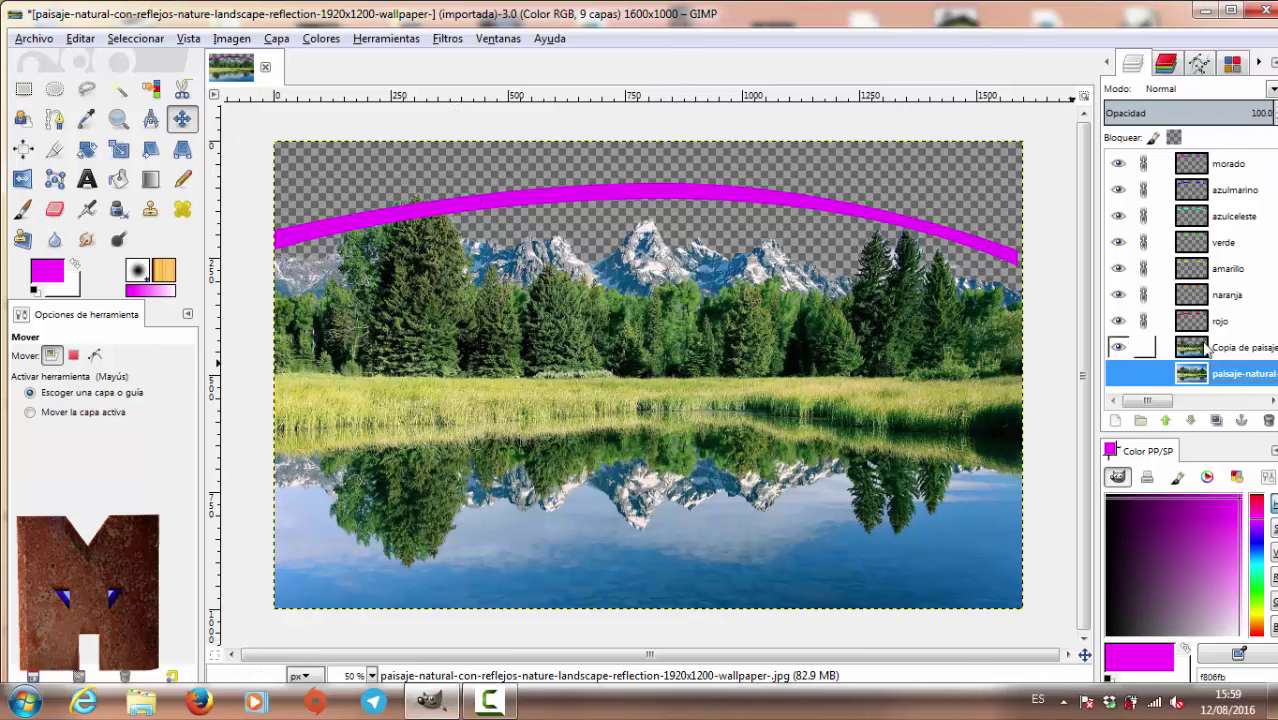
click(1118, 373)
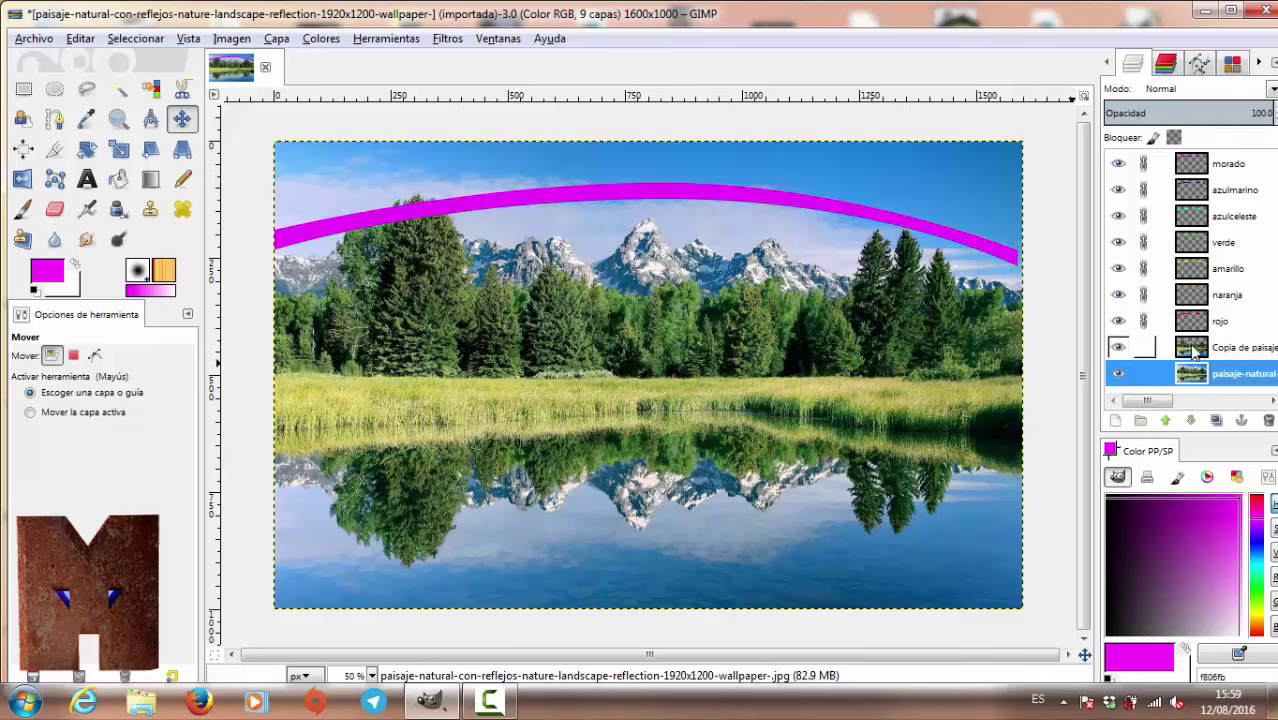
drag(1193, 350, 1190, 163)
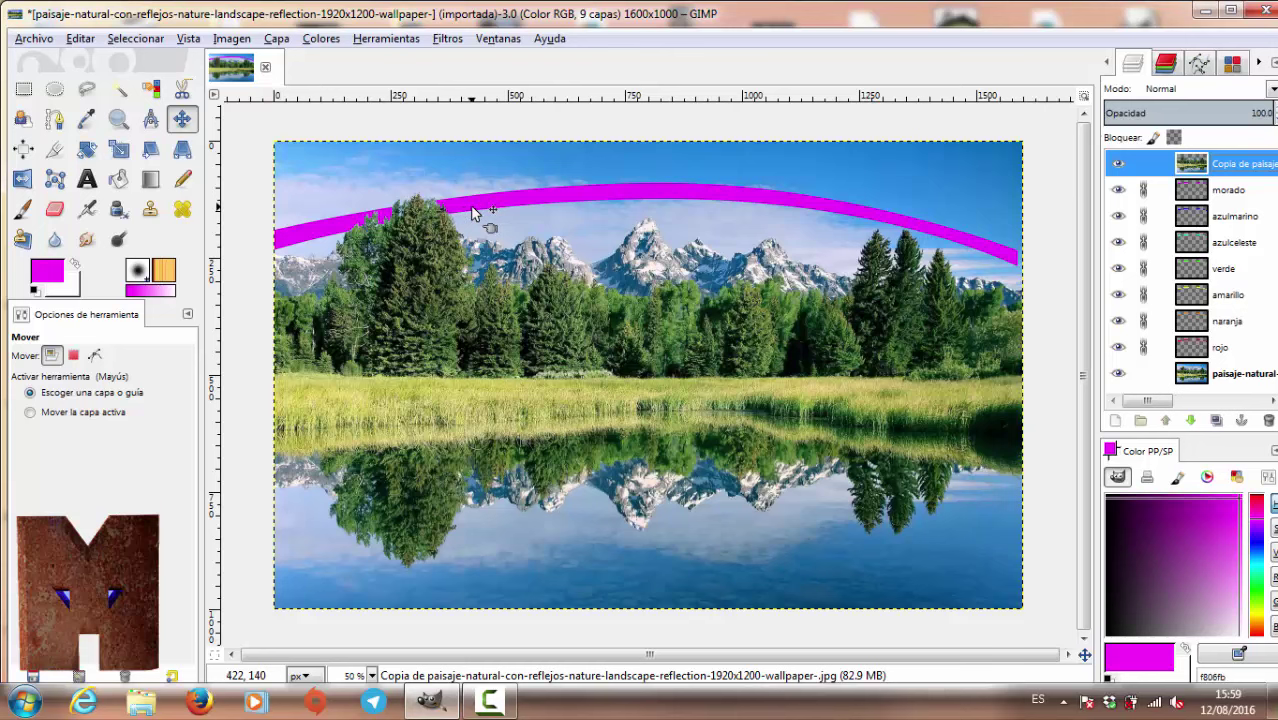
Step: Nudge the magenta arc down about 13 px and unlink all seven rainbow layers
click(1196, 190)
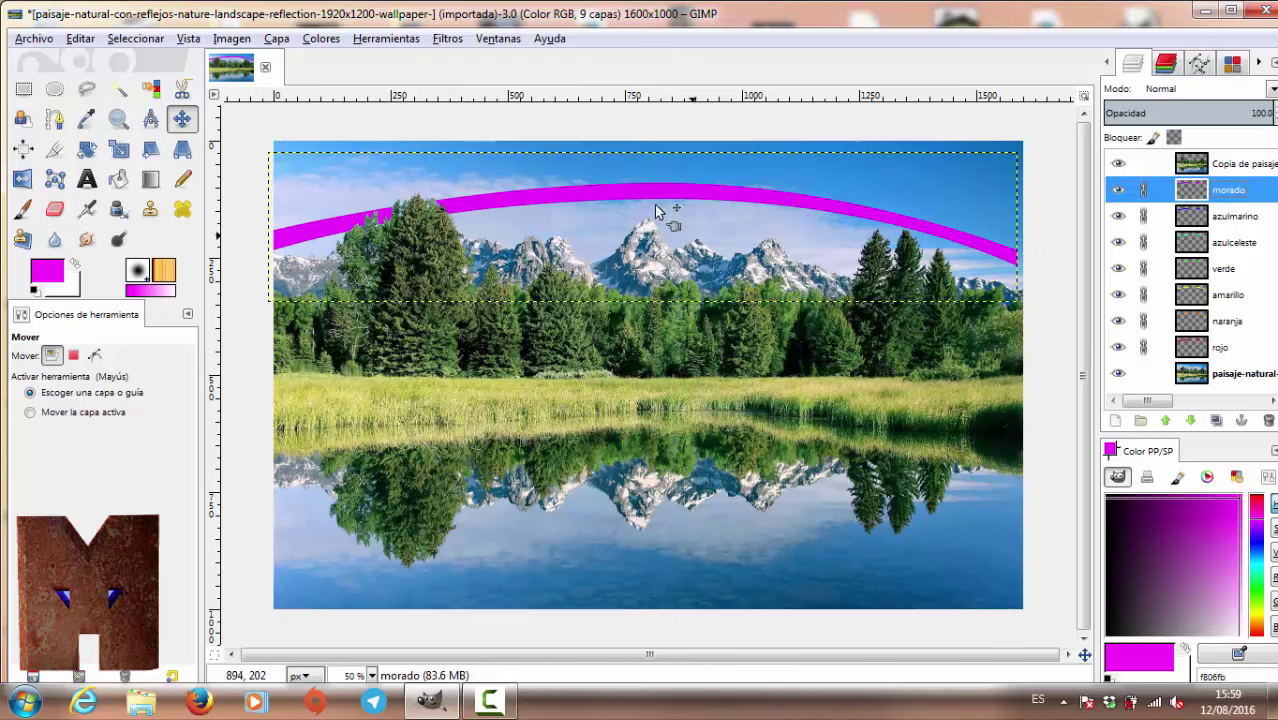
drag(637, 203, 637, 216)
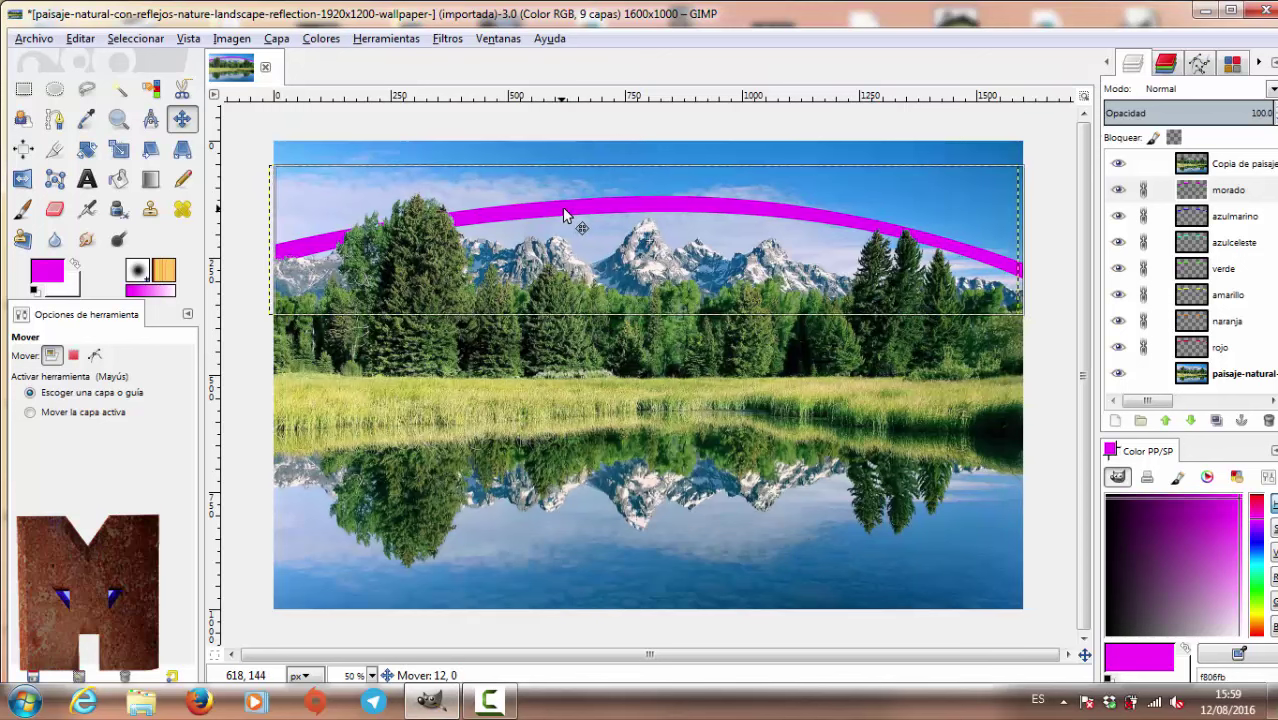
drag(557, 208, 562, 207)
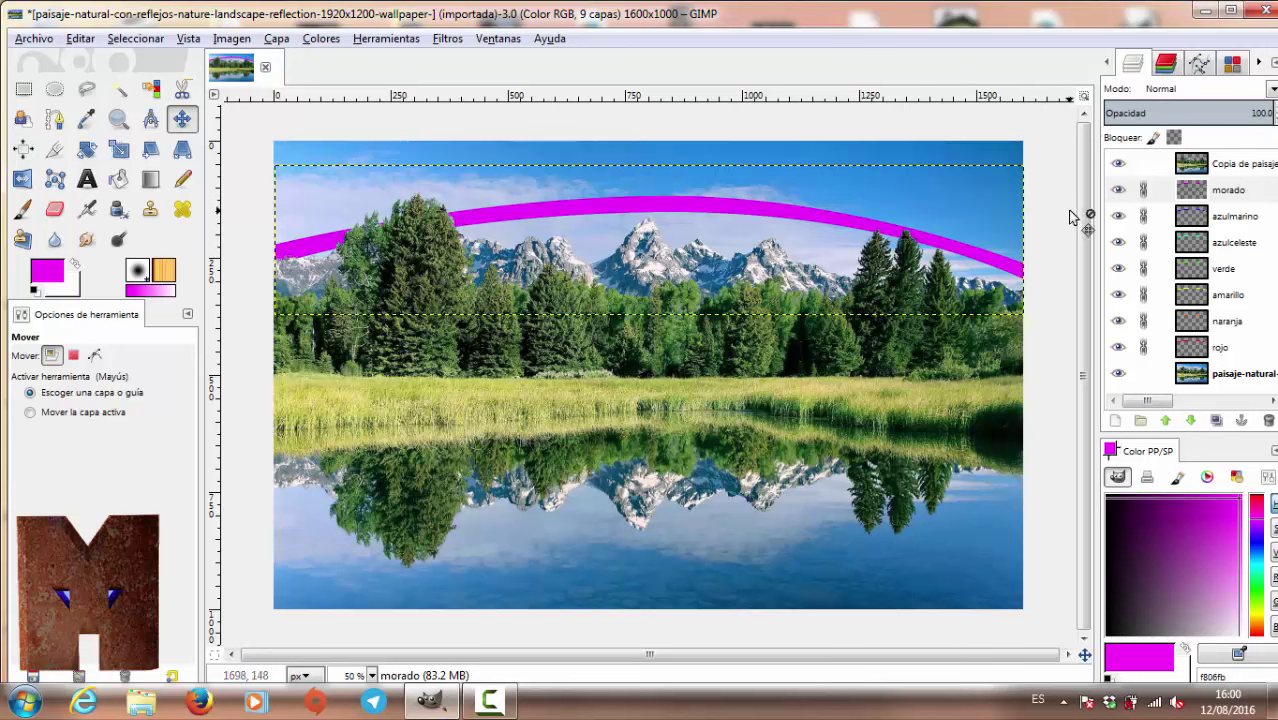
drag(1146, 193, 1157, 297)
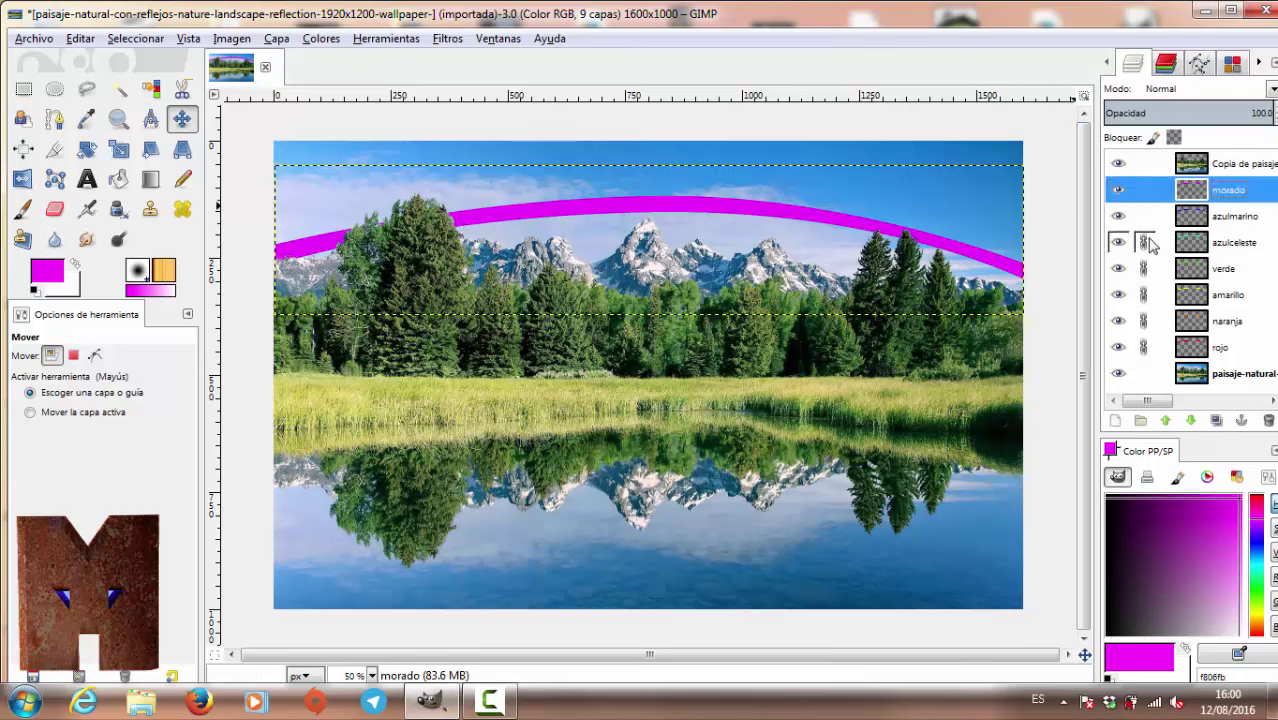
drag(1157, 297, 1160, 348)
Step: Link morado with azulmarino and raise the two arcs about 50 px higher
click(1166, 351)
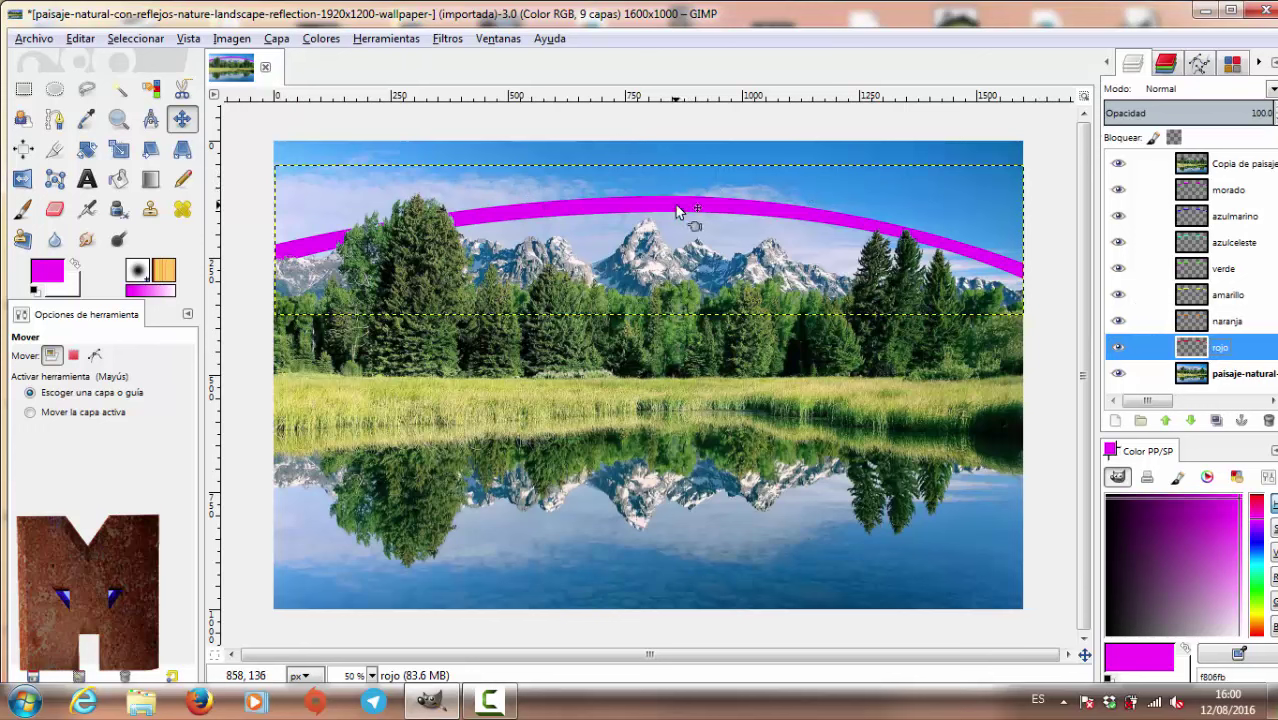
click(1210, 192)
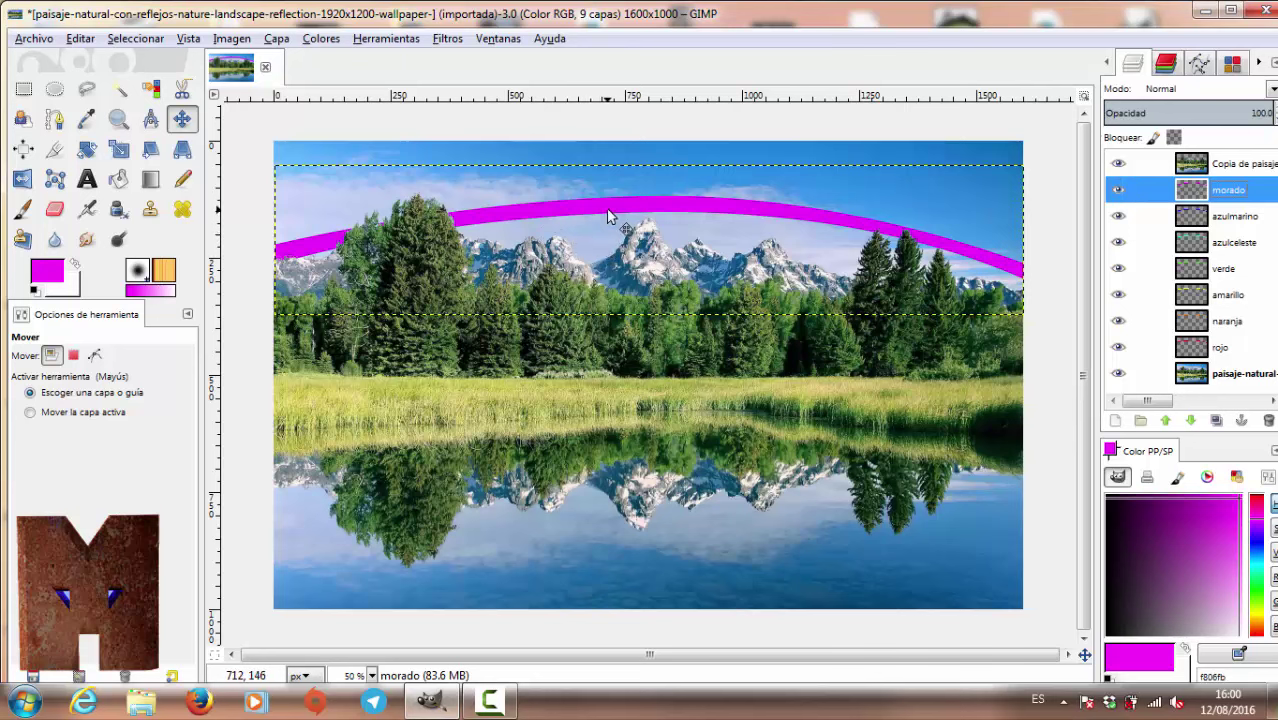
click(1150, 346)
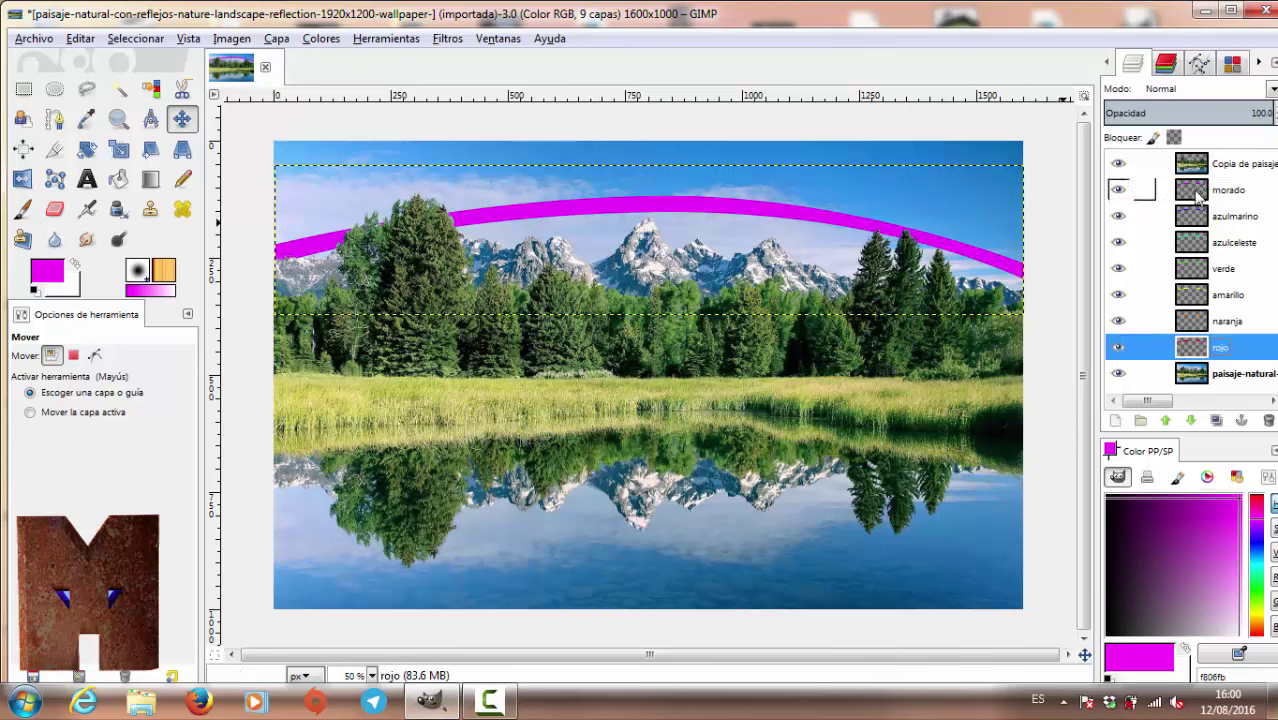
click(1196, 197)
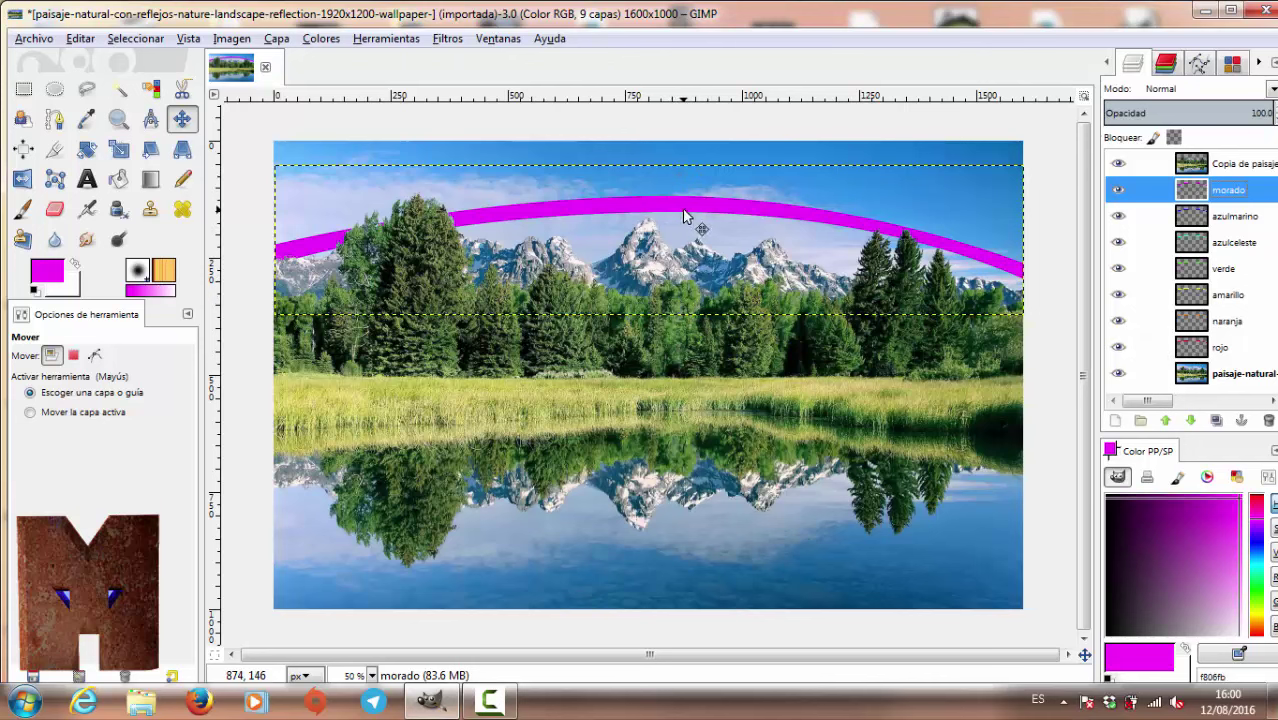
drag(685, 215, 680, 216)
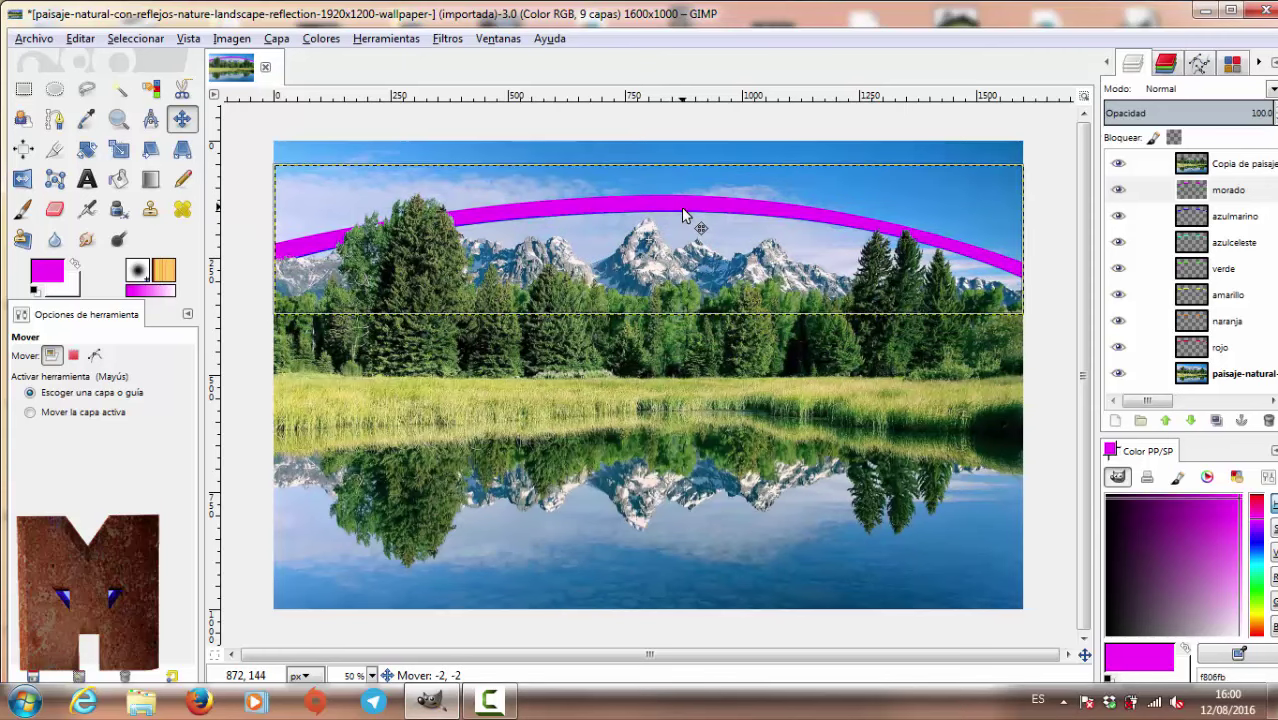
click(1156, 192)
drag(1144, 190, 1144, 348)
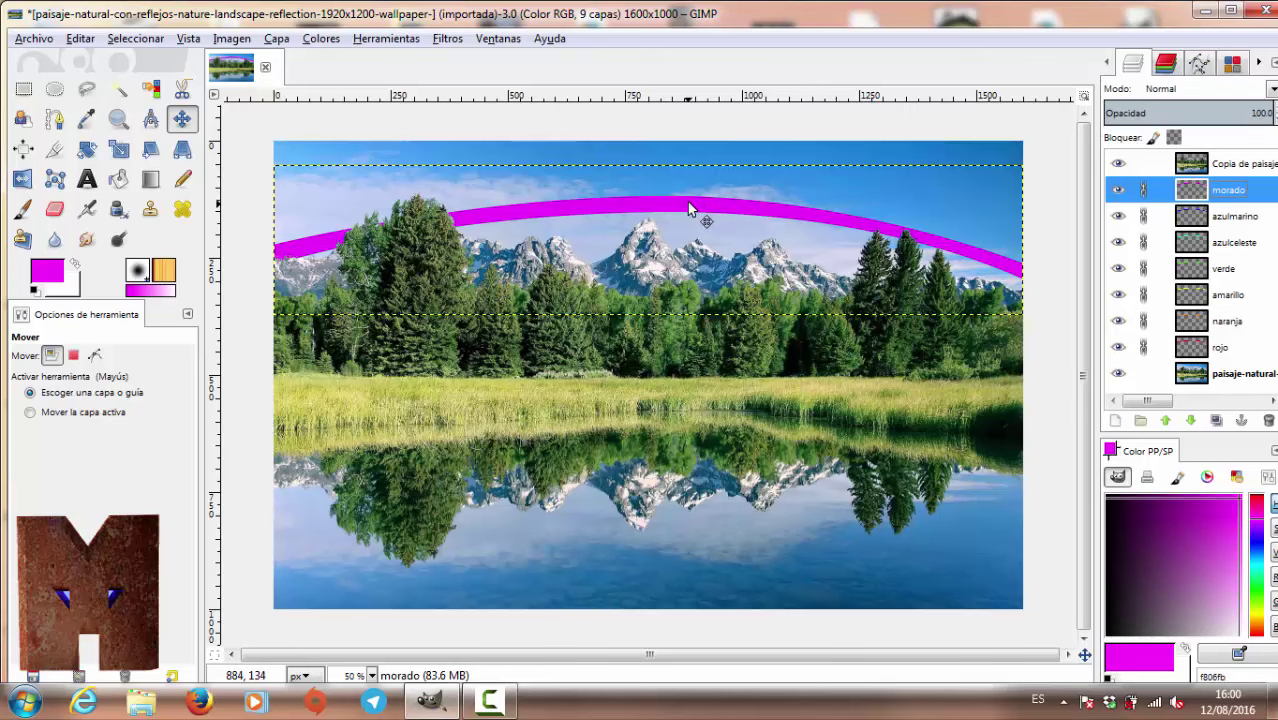
drag(689, 208, 692, 154)
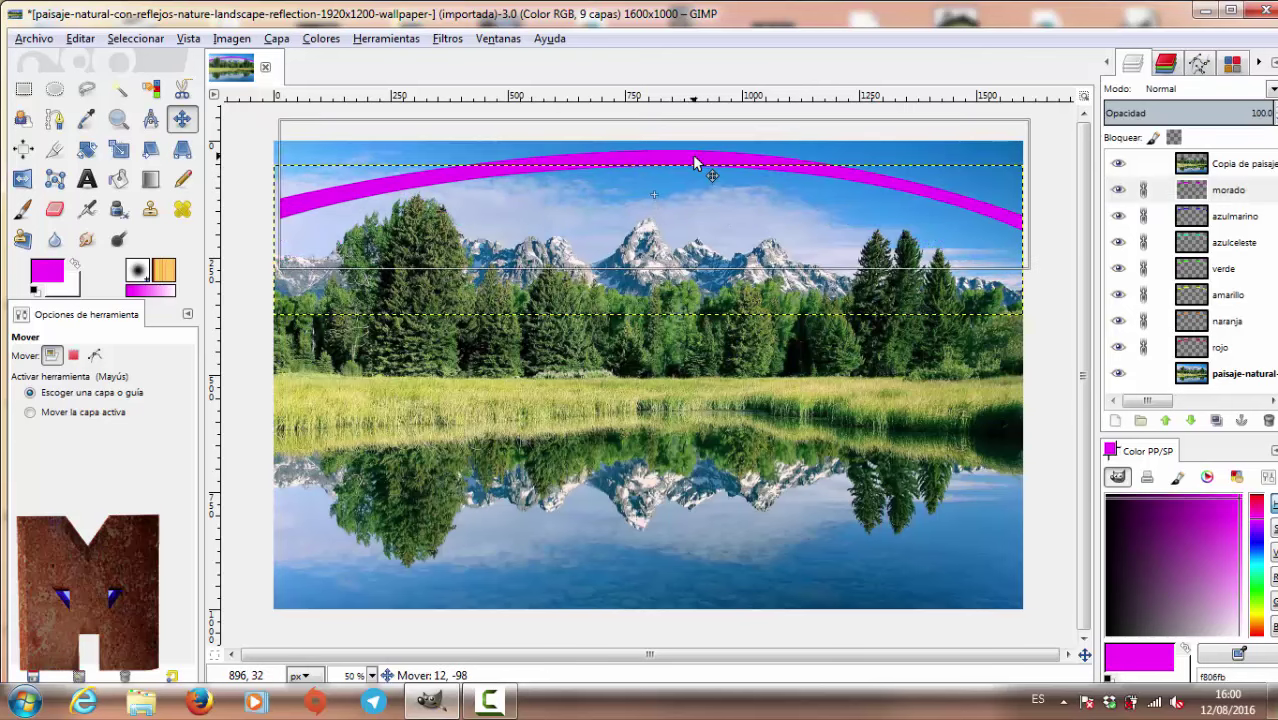
Step: Unlink morado and position the navy azulmarino arc just beneath the magenta band
click(1143, 190)
click(1143, 216)
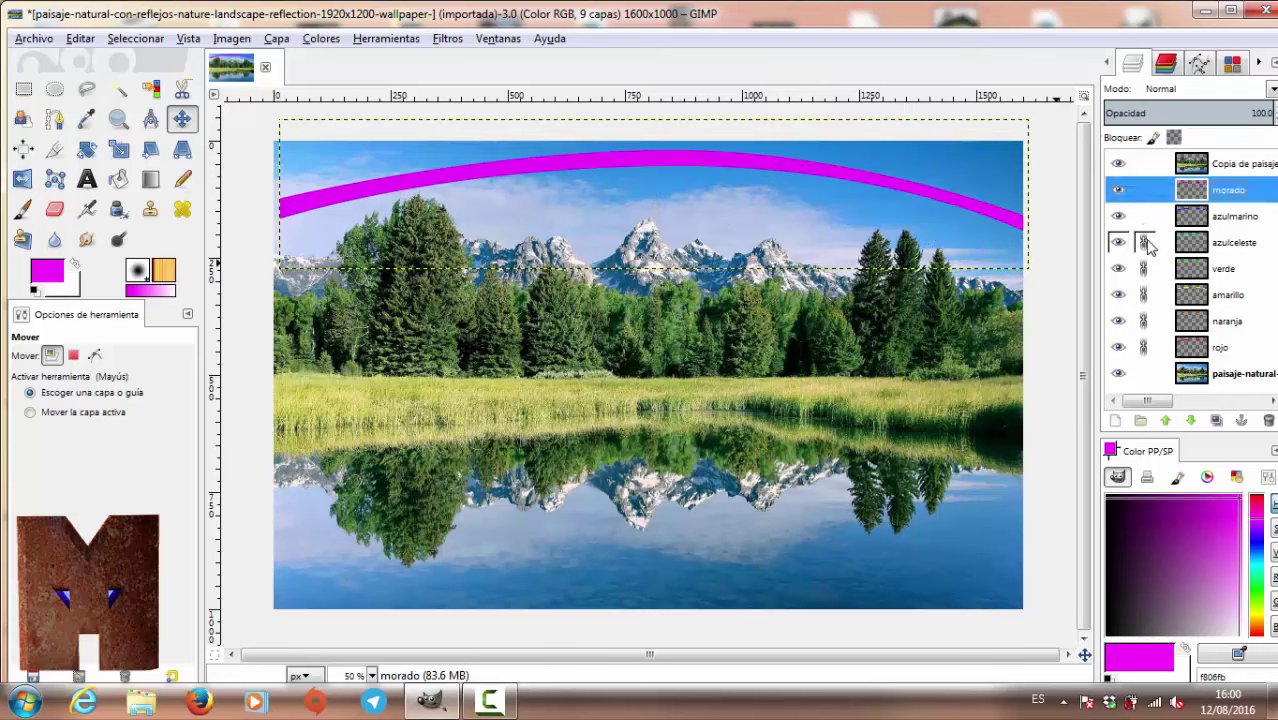
click(1144, 216)
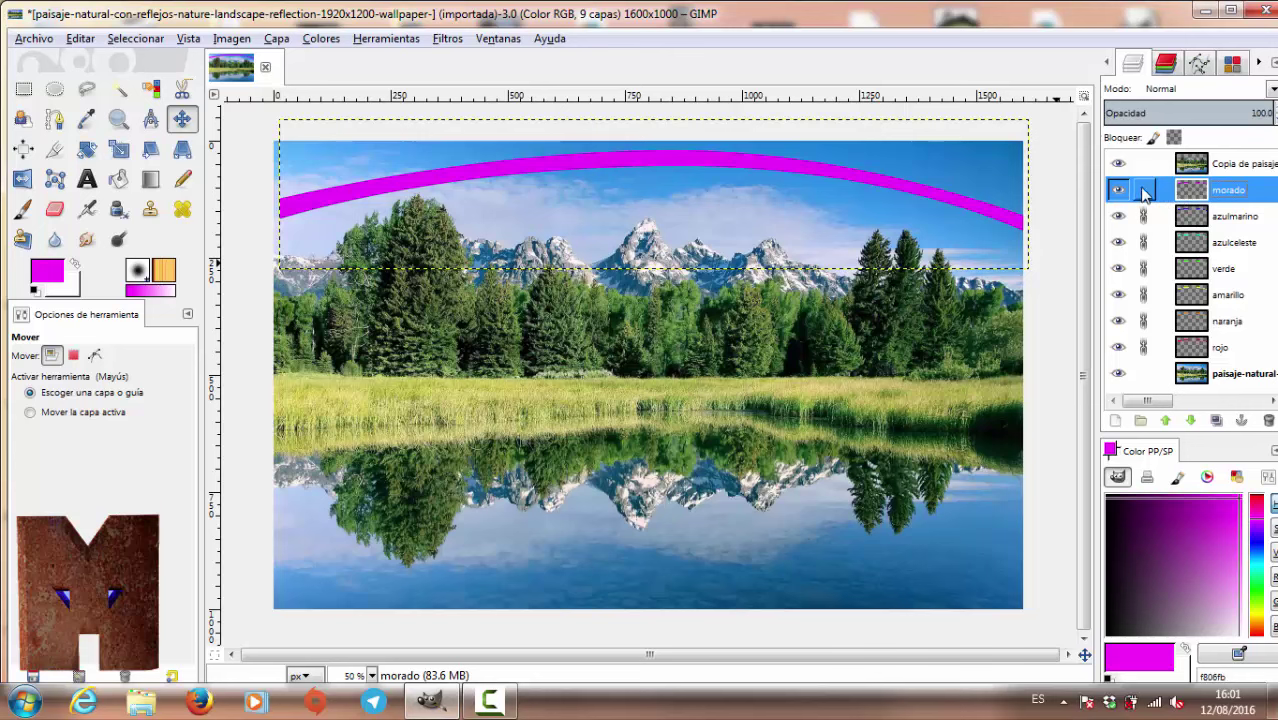
click(1176, 217)
drag(668, 155, 671, 152)
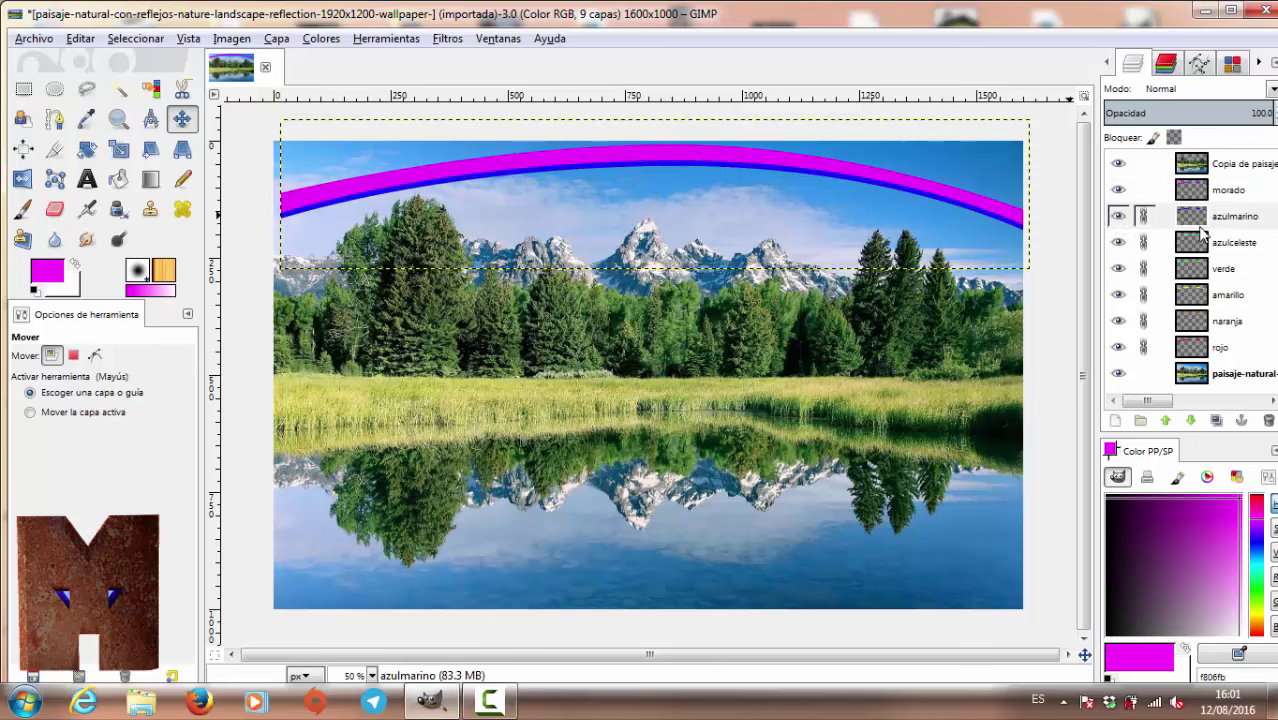
click(1188, 222)
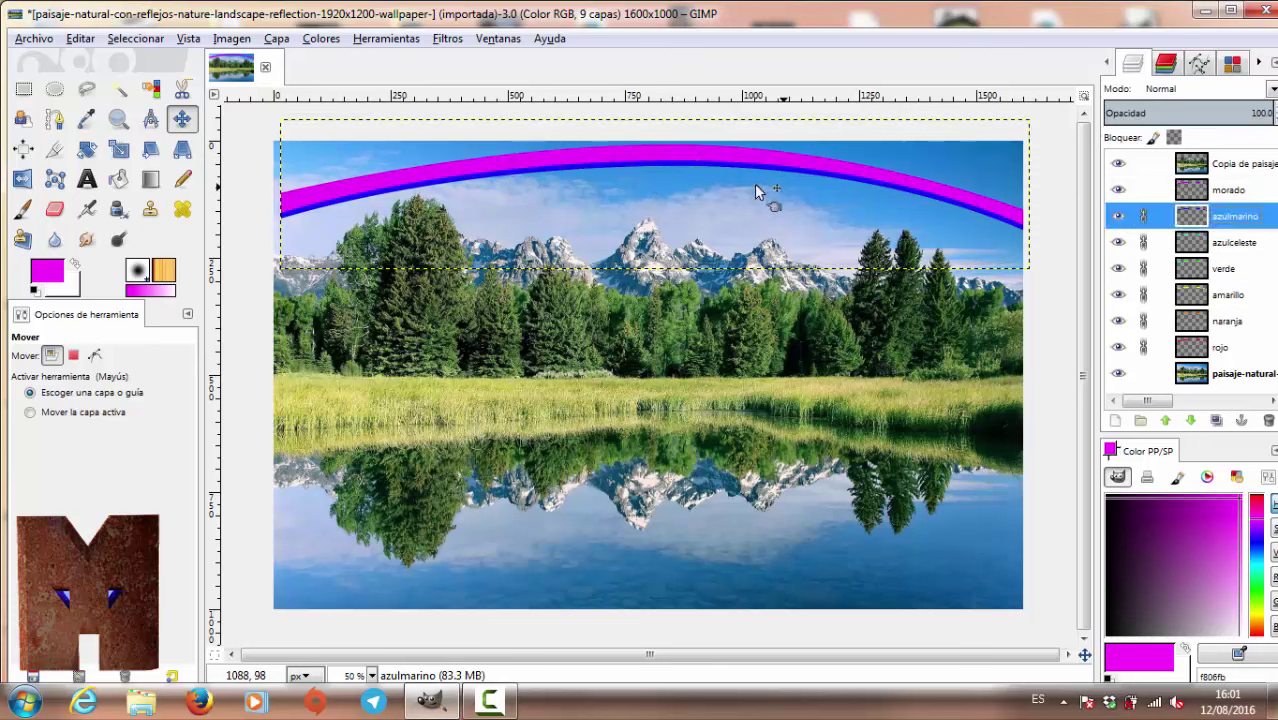
drag(670, 166, 675, 170)
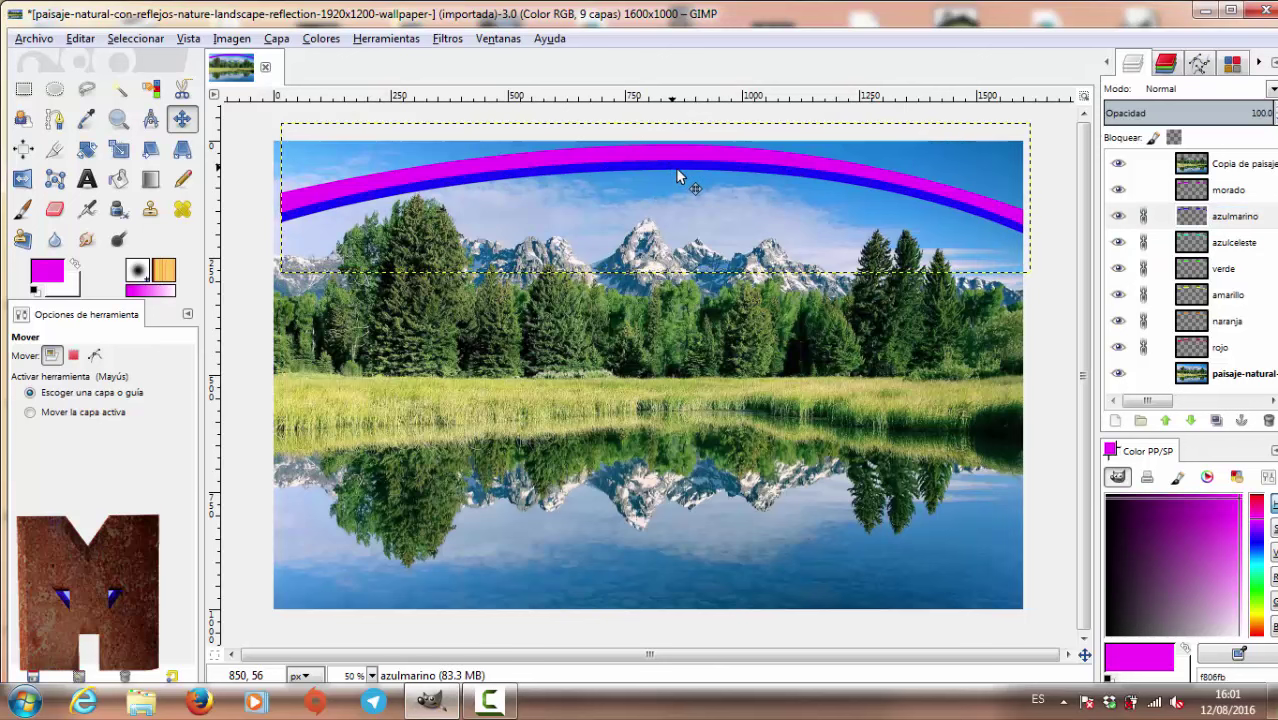
Step: Place the cyan azulceleste arc snugly under the navy band and unlink it
click(1190, 218)
click(1189, 250)
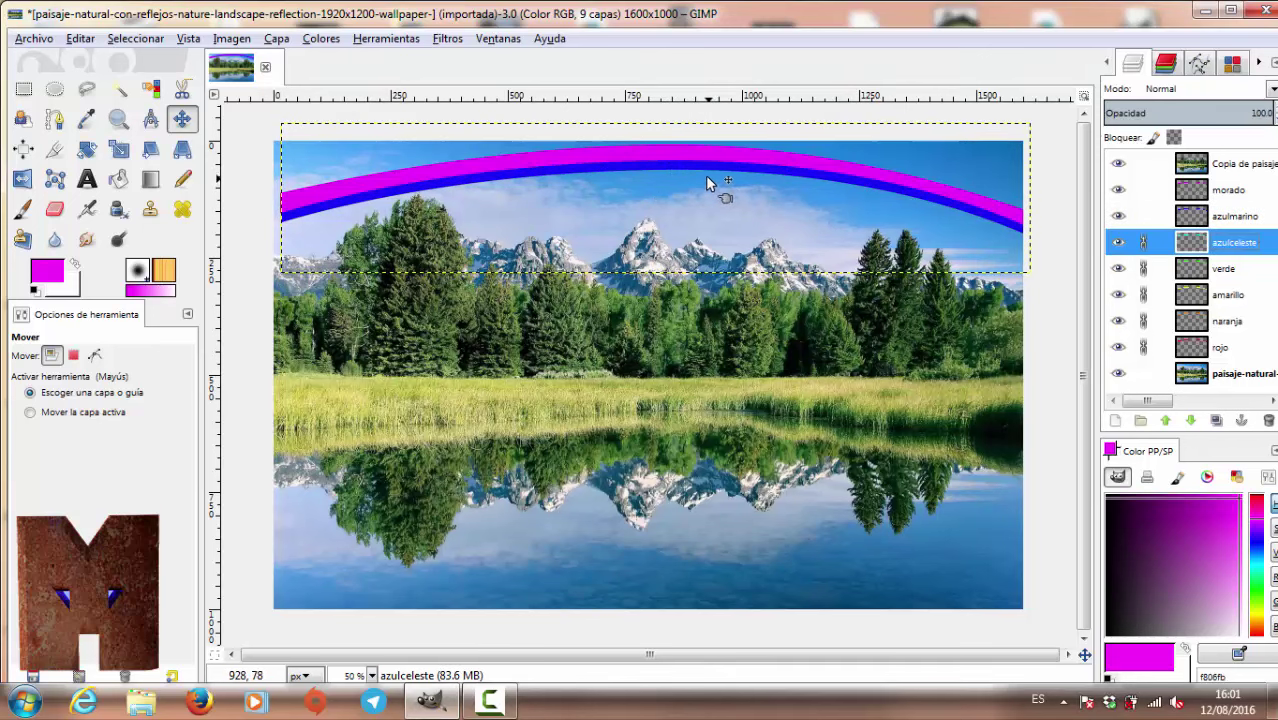
drag(703, 177, 688, 182)
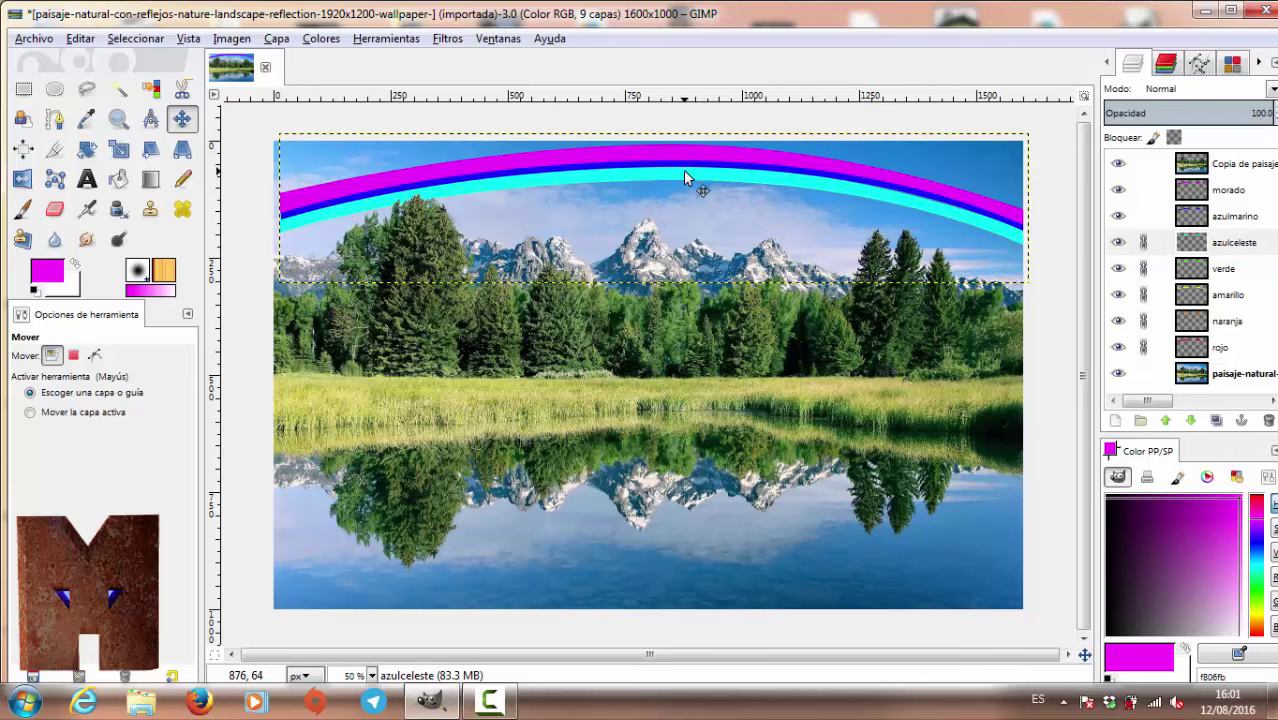
key(ctrl+z)
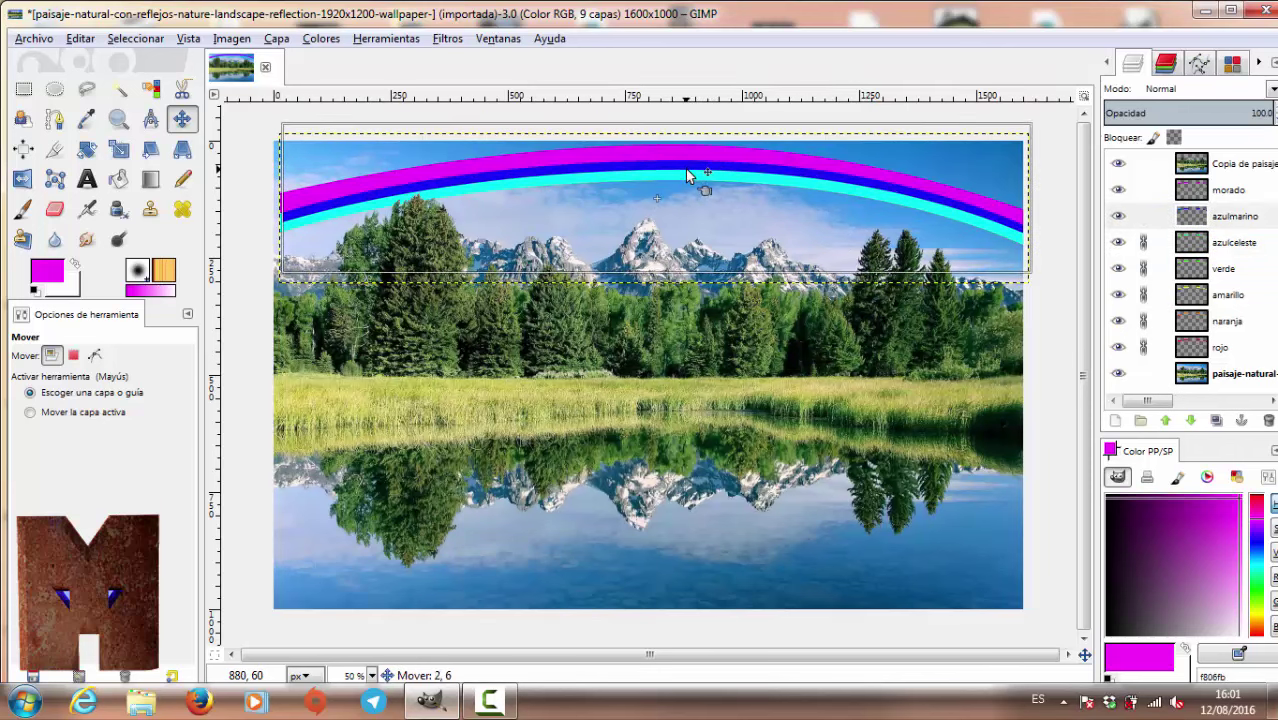
key(ctrl+y)
drag(669, 178, 672, 178)
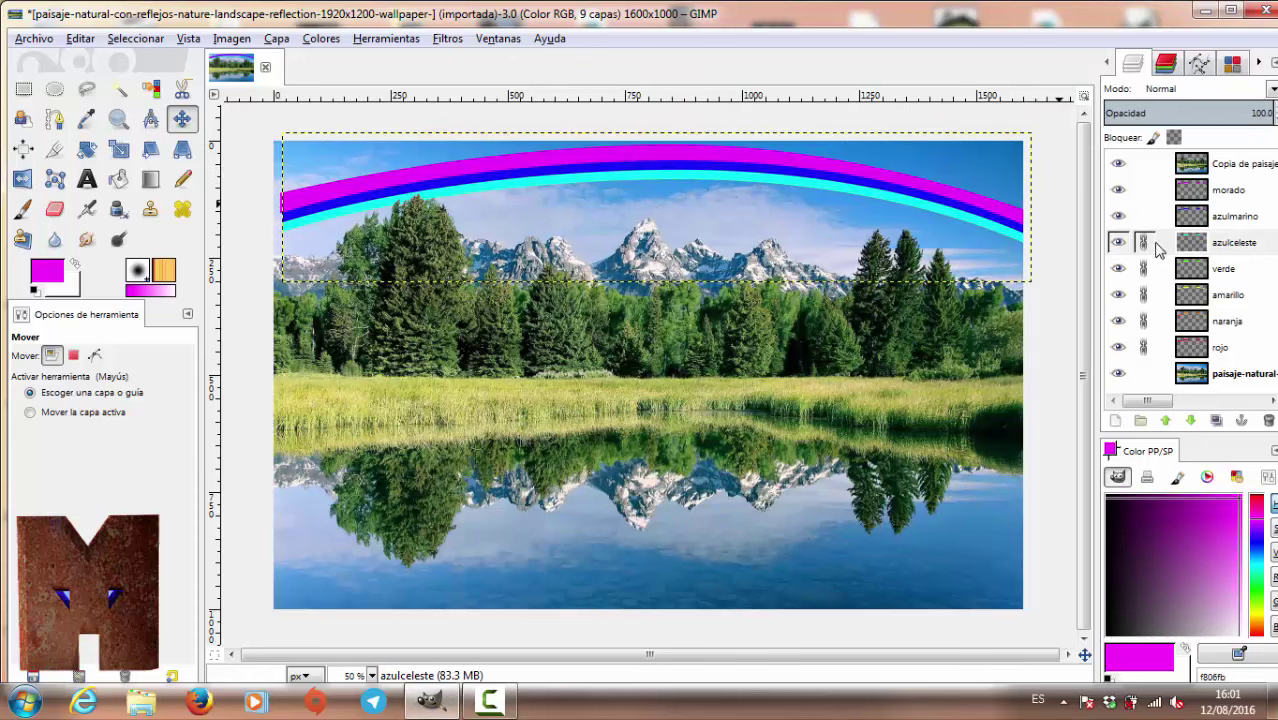
click(1144, 245)
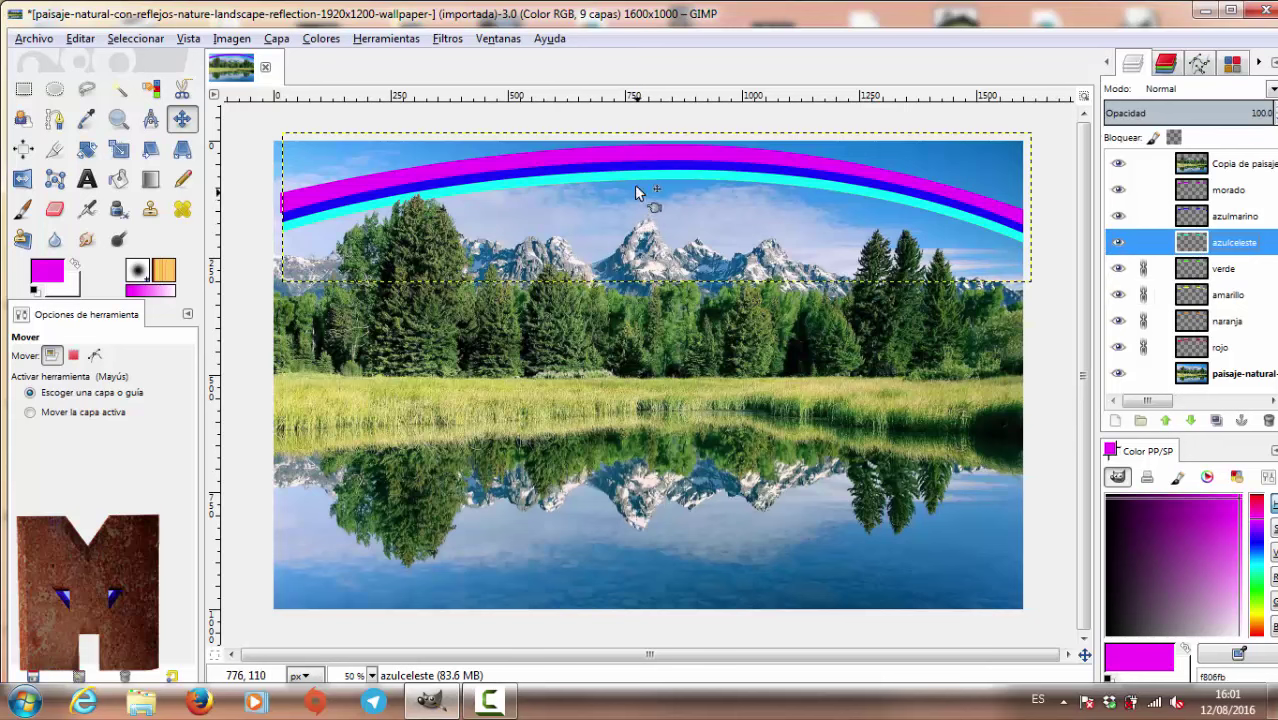
drag(677, 181, 680, 186)
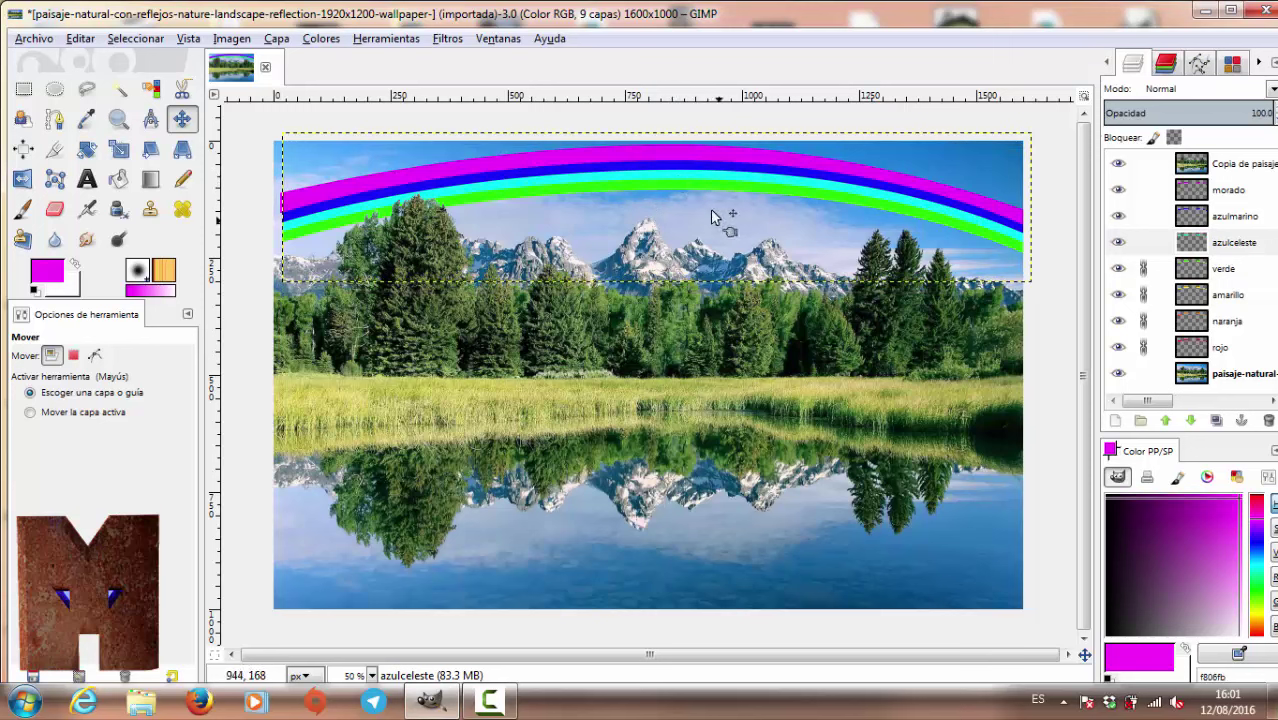
Step: Unlink verde and nudge the green and light-blue bands into line
click(1143, 268)
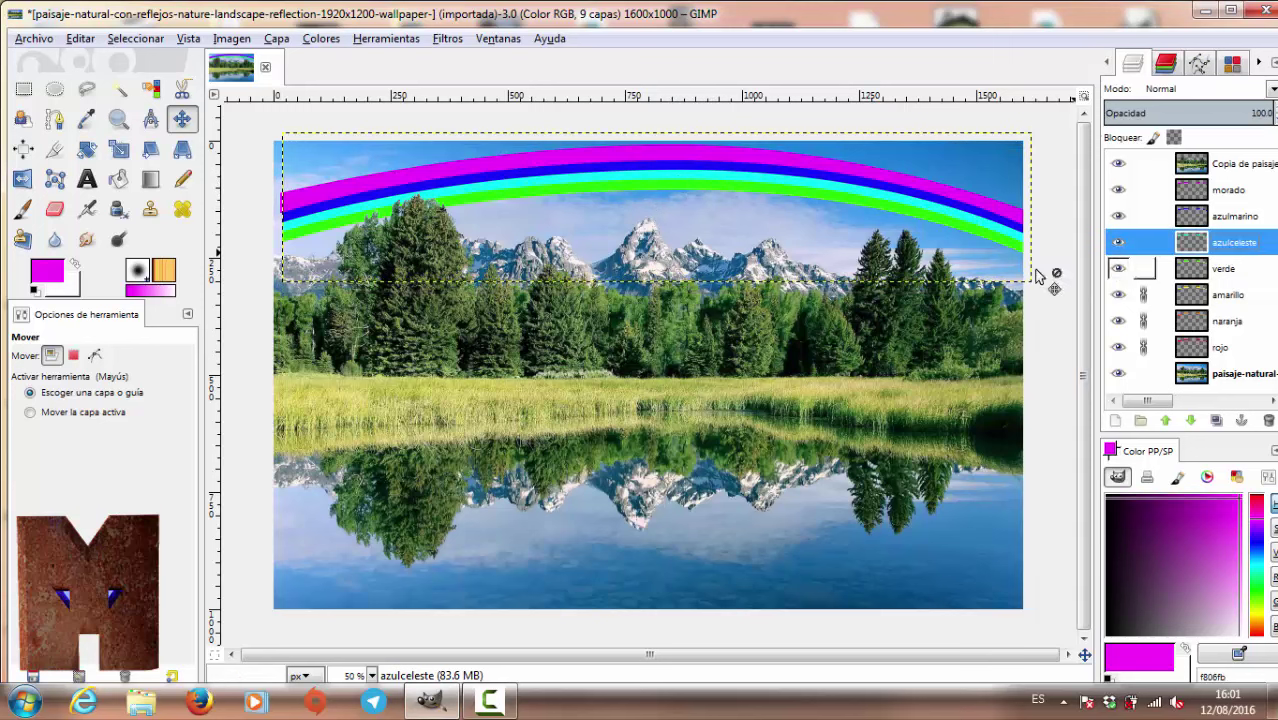
drag(690, 194, 682, 198)
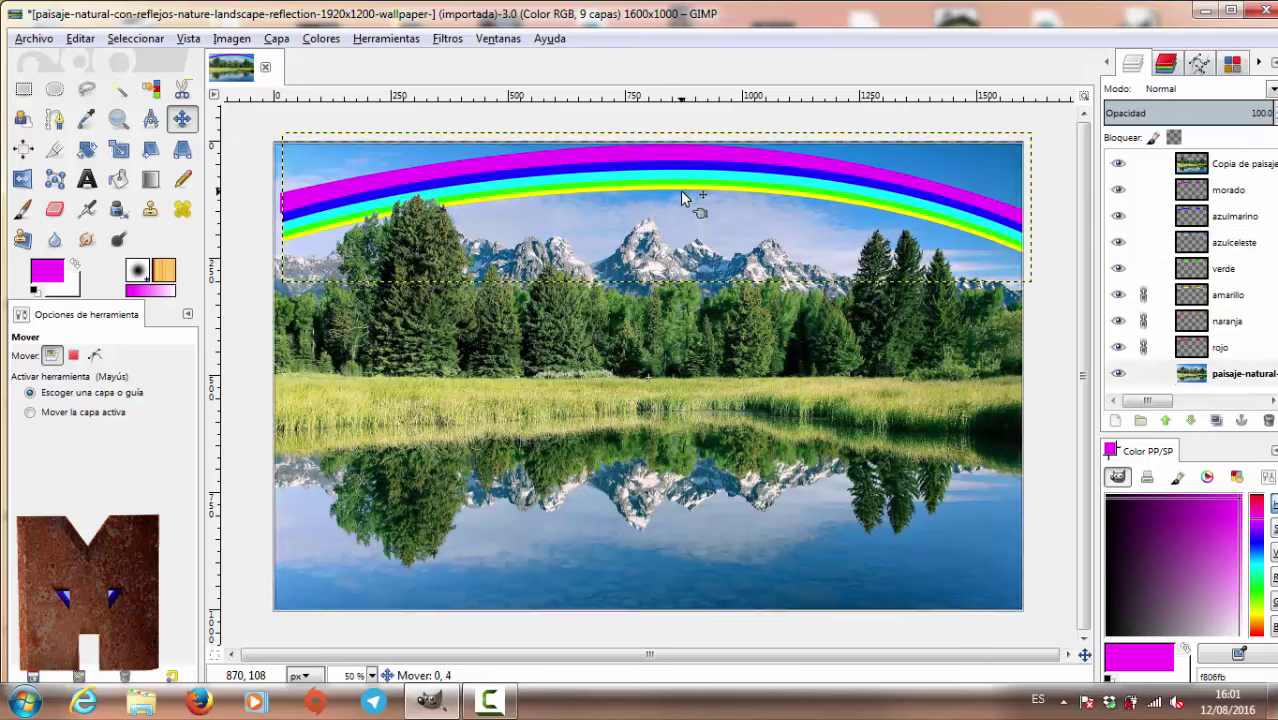
key(ctrl+z)
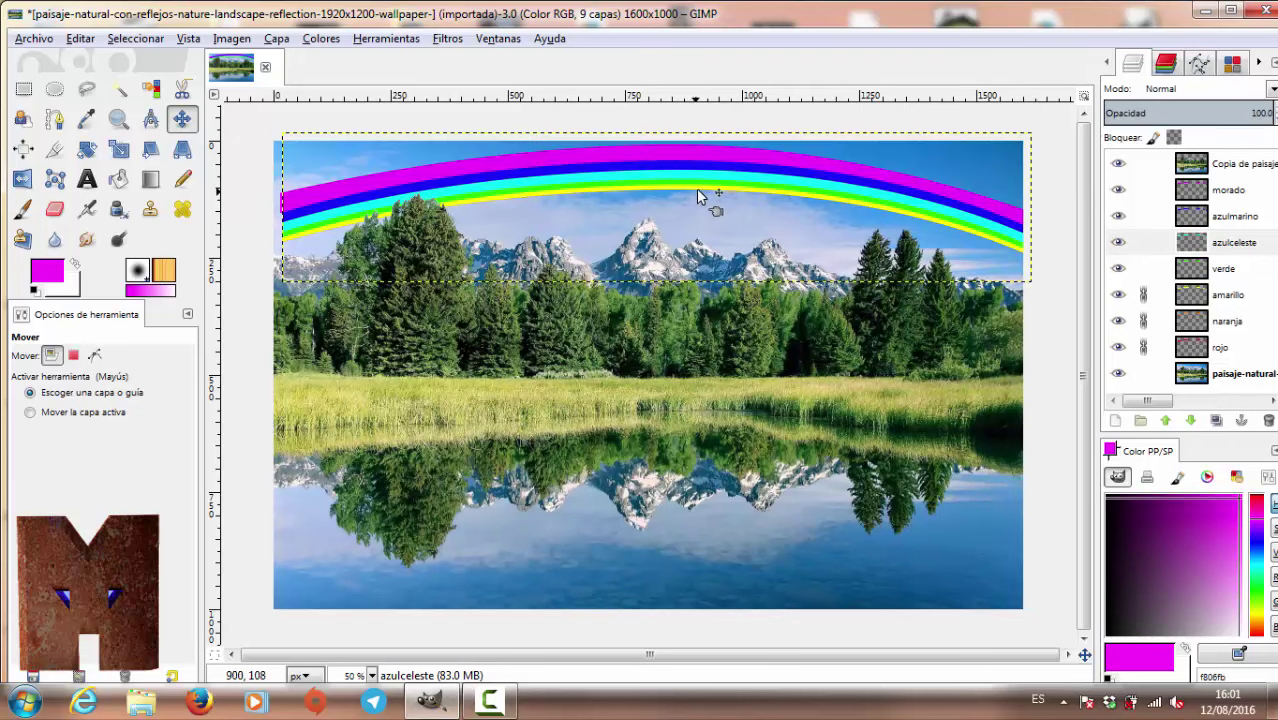
drag(698, 193, 688, 190)
Step: Unlink amarillo and naranja and move the orange band up under the yellow
click(1143, 294)
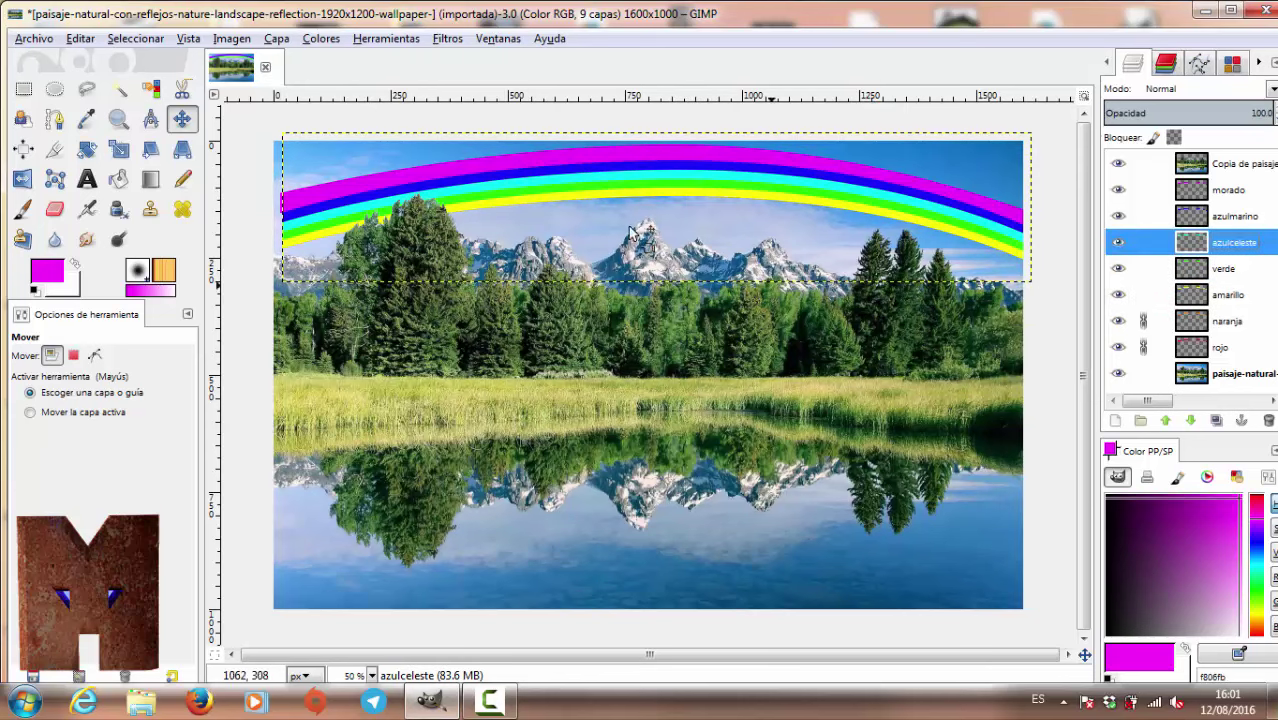
click(1190, 322)
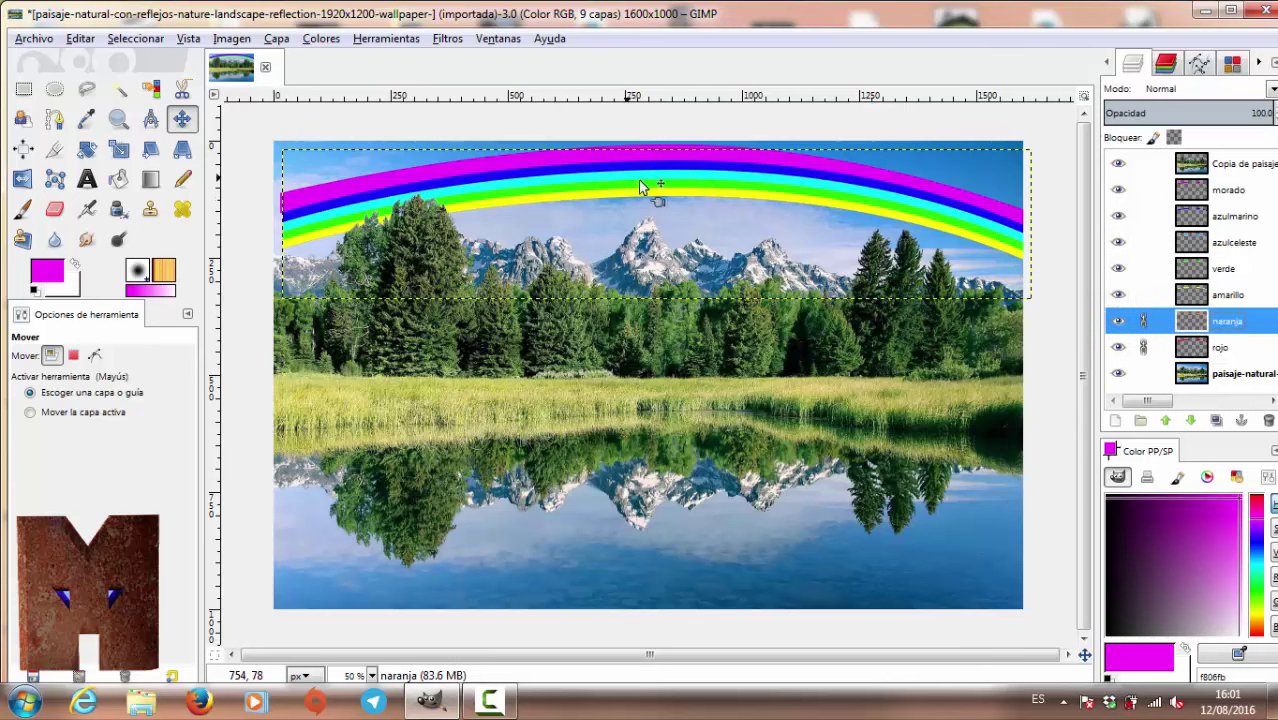
drag(678, 194, 678, 192)
click(1161, 330)
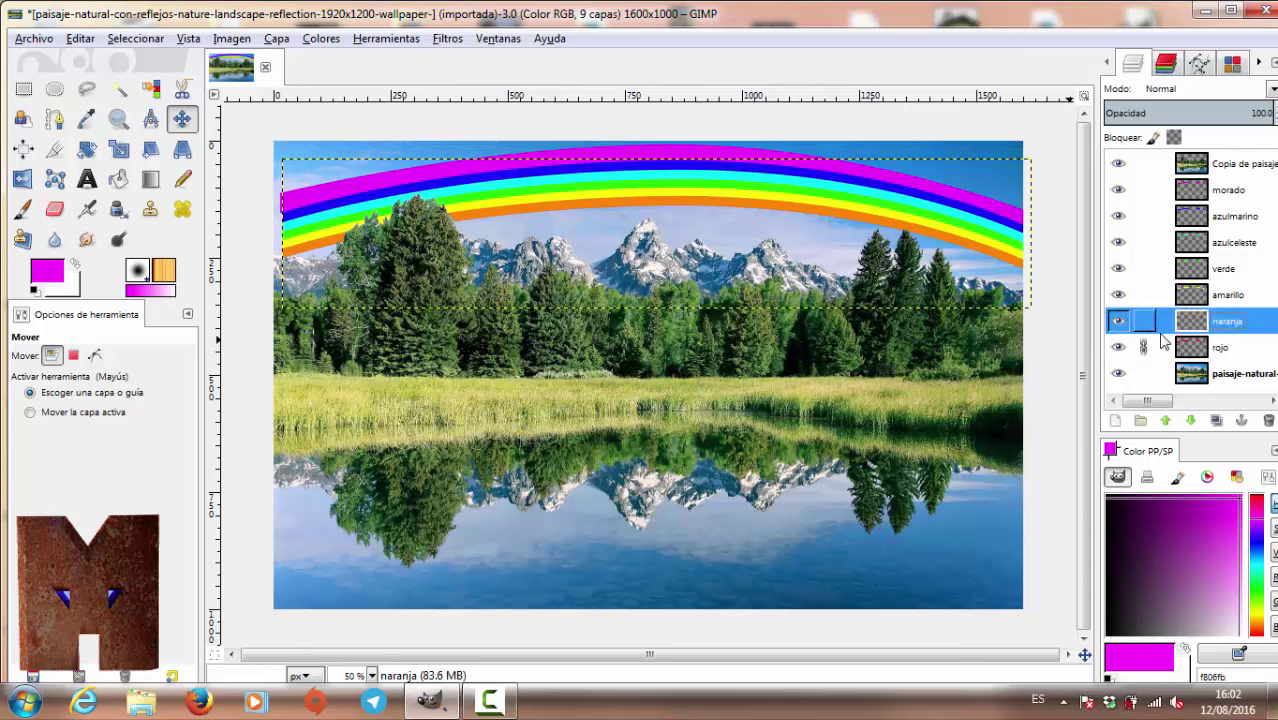
click(1165, 347)
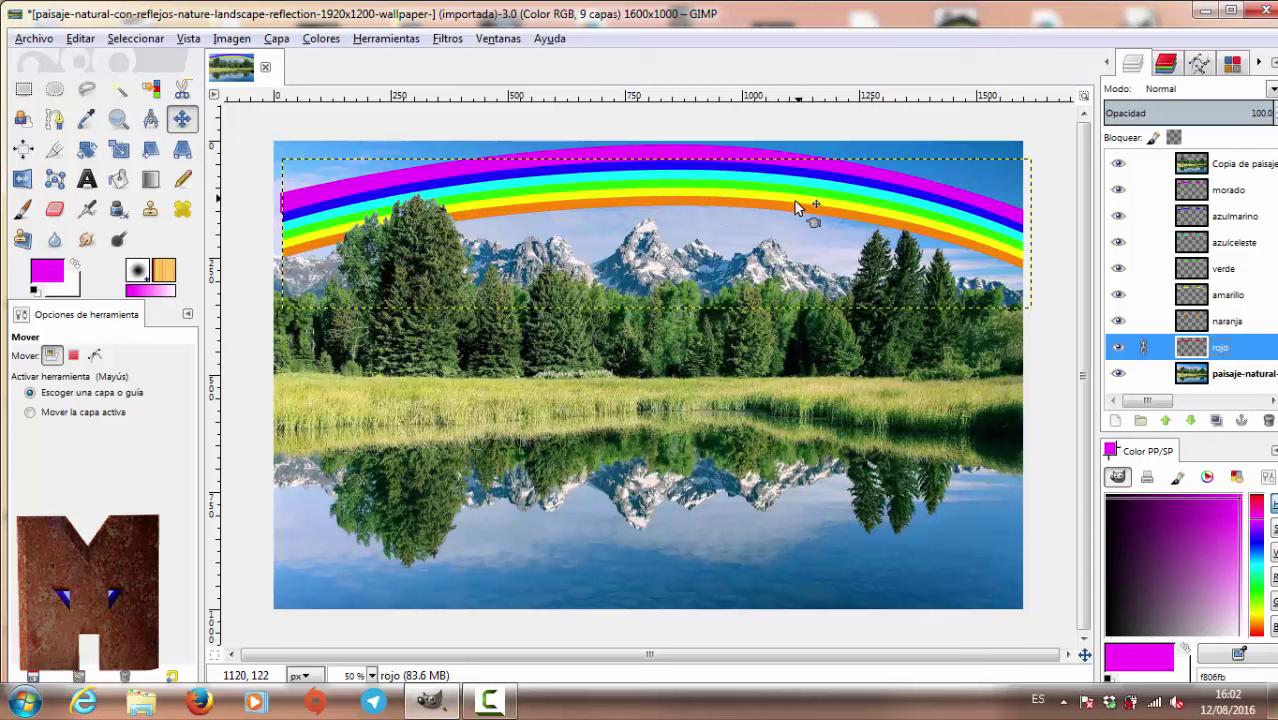
Step: Link all rainbow bands, shift them together, and toggle the magenta band's visibility to check
drag(1146, 194, 1146, 345)
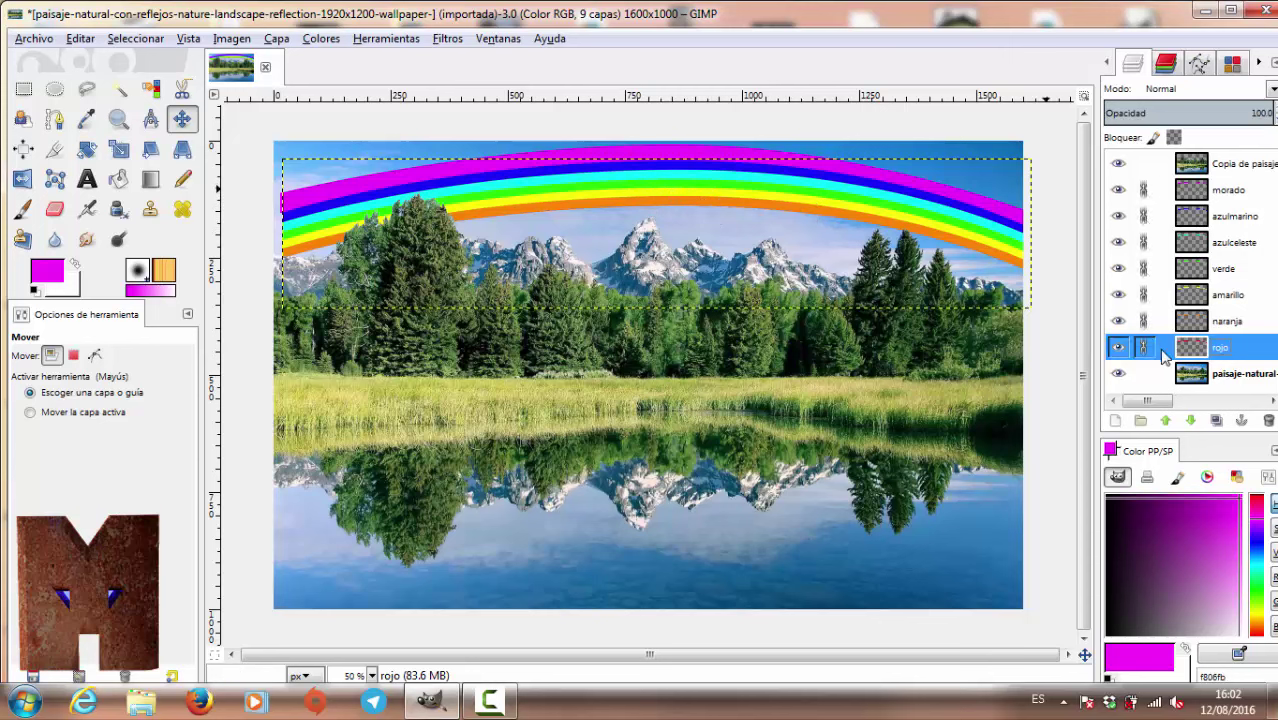
click(703, 190)
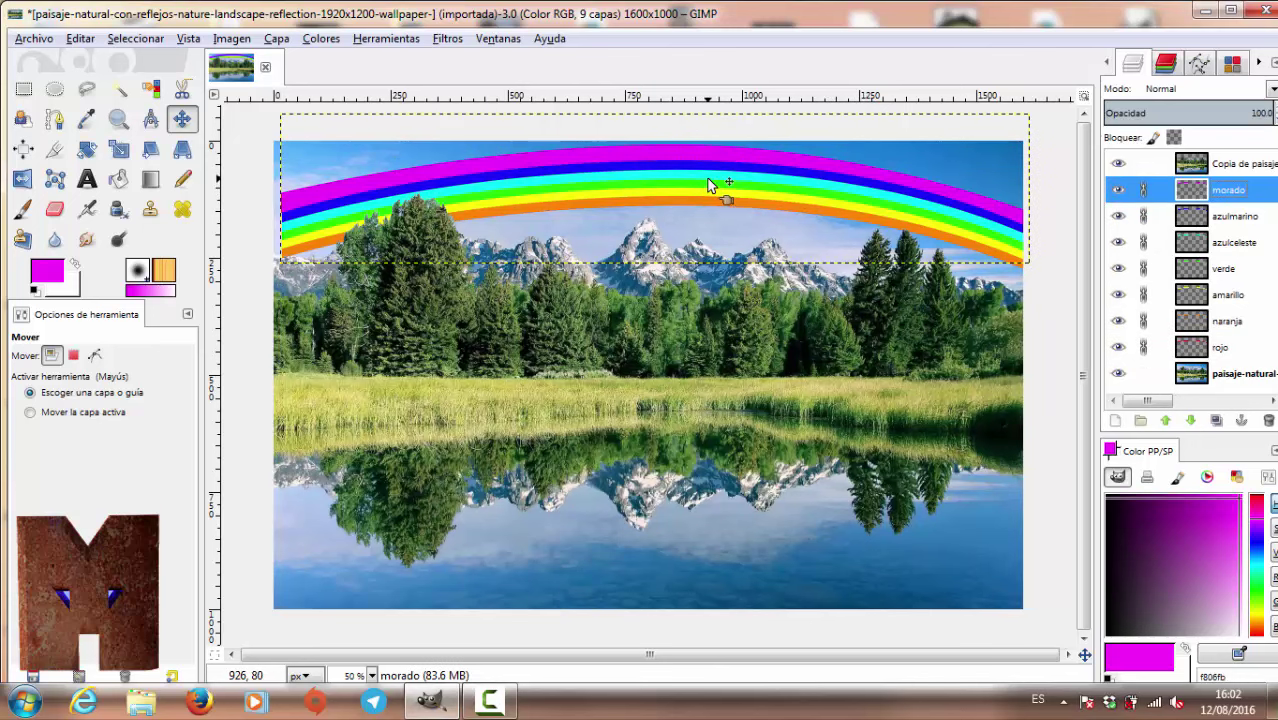
drag(707, 184, 707, 197)
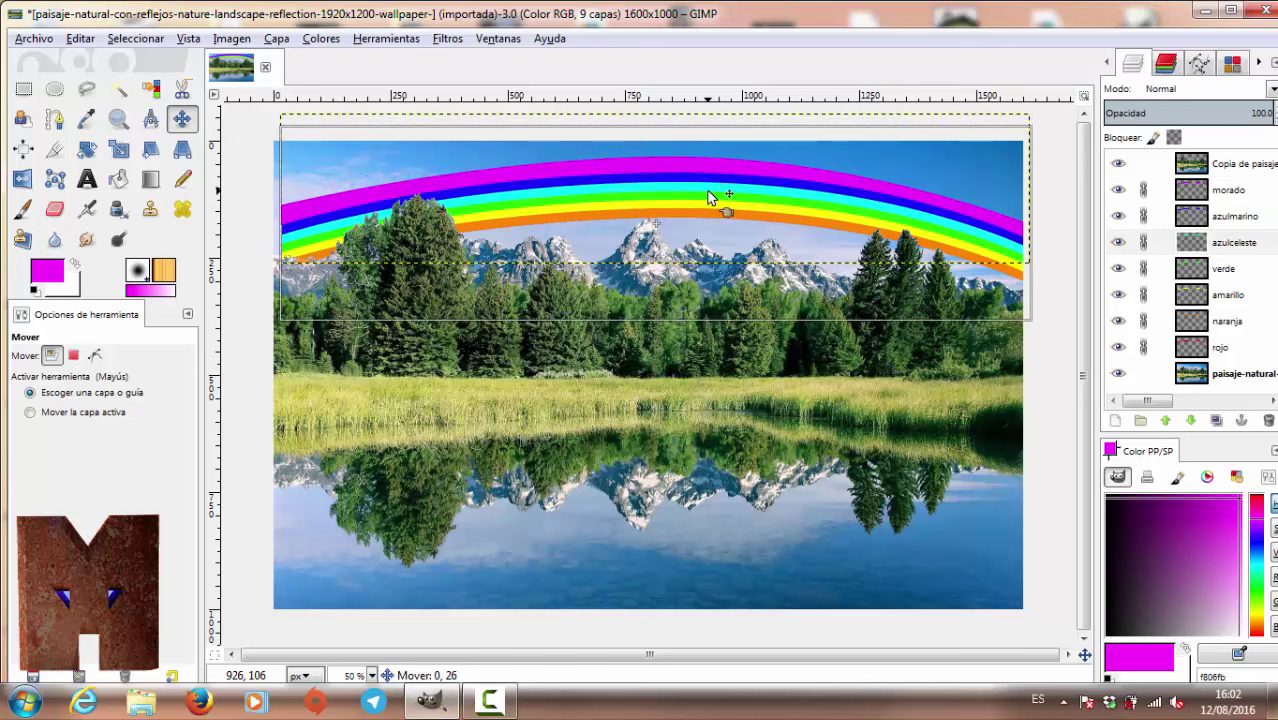
drag(708, 197, 714, 190)
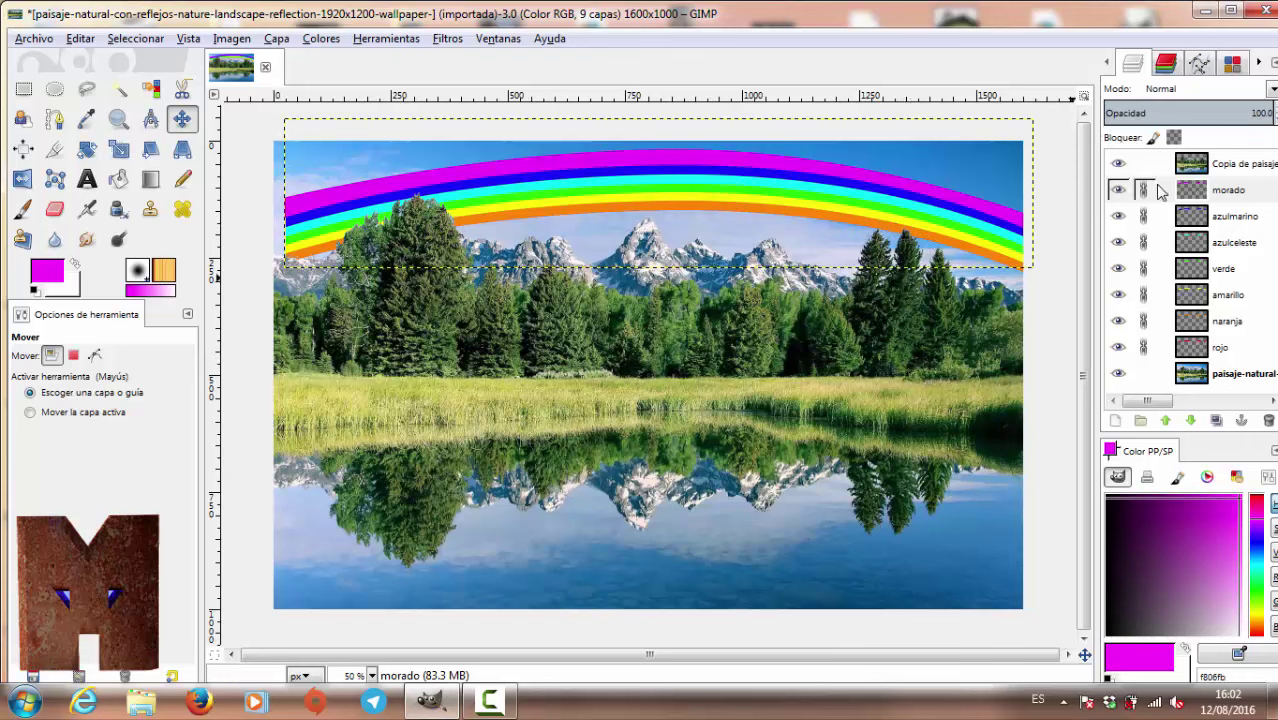
click(1119, 190)
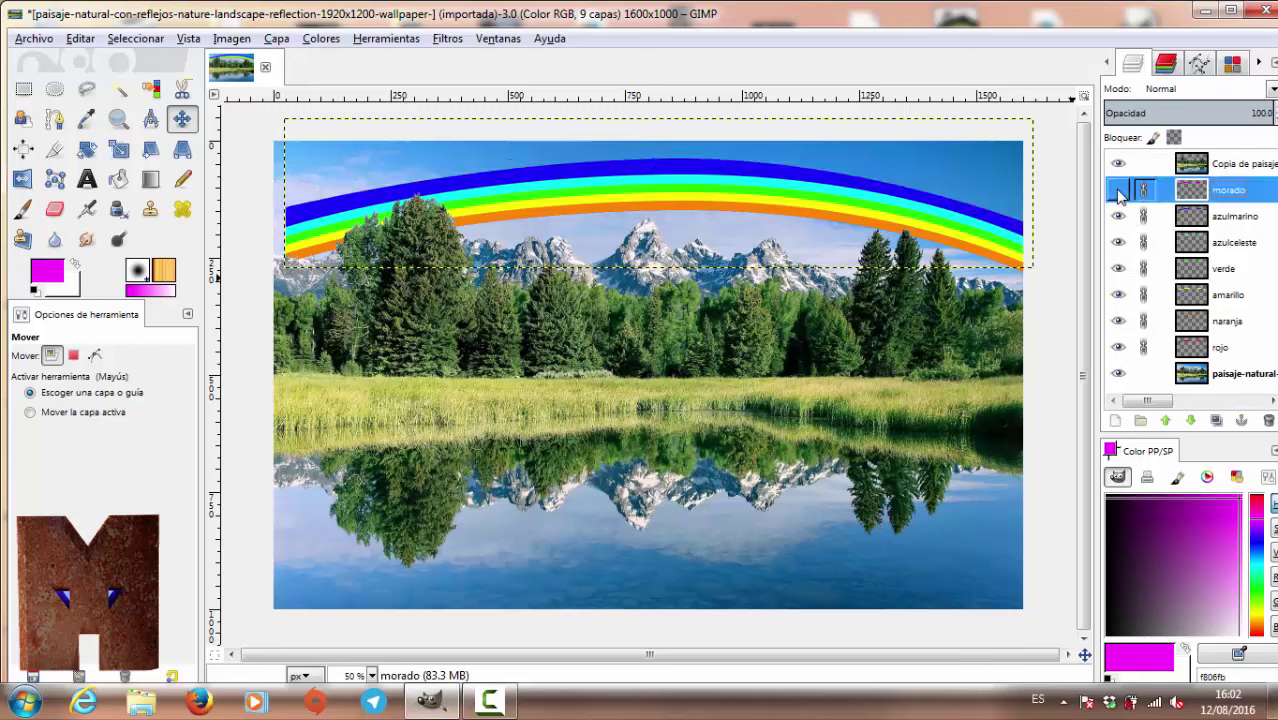
click(1119, 190)
click(1118, 216)
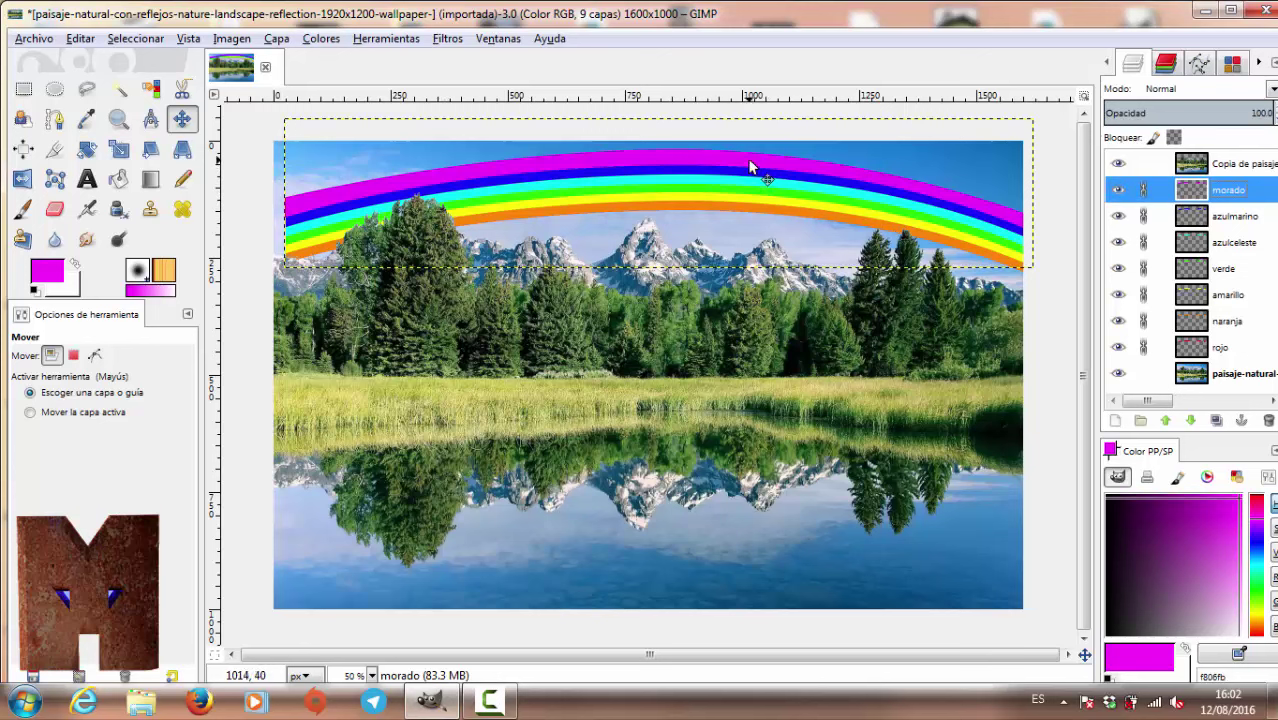
Step: Unlink every band layer and settle the magenta band onto the others, leaving morado active
click(1143, 189)
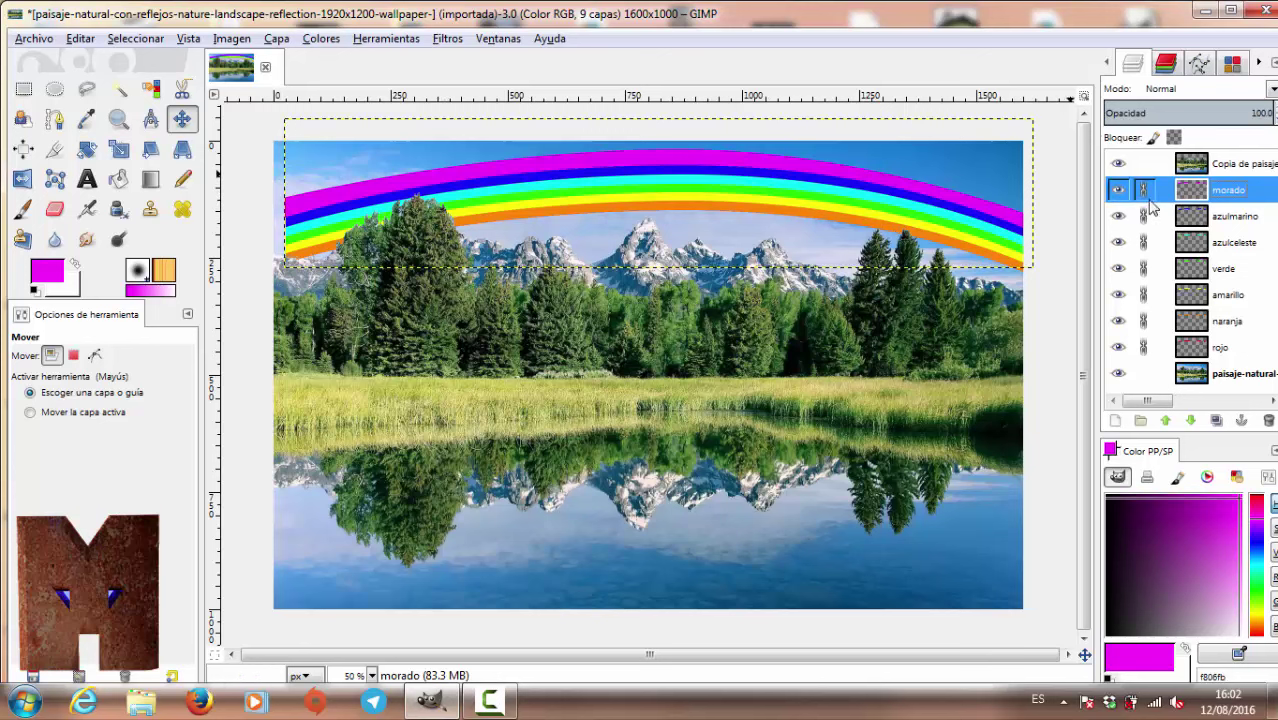
click(1143, 216)
click(1143, 242)
click(1143, 268)
click(1143, 295)
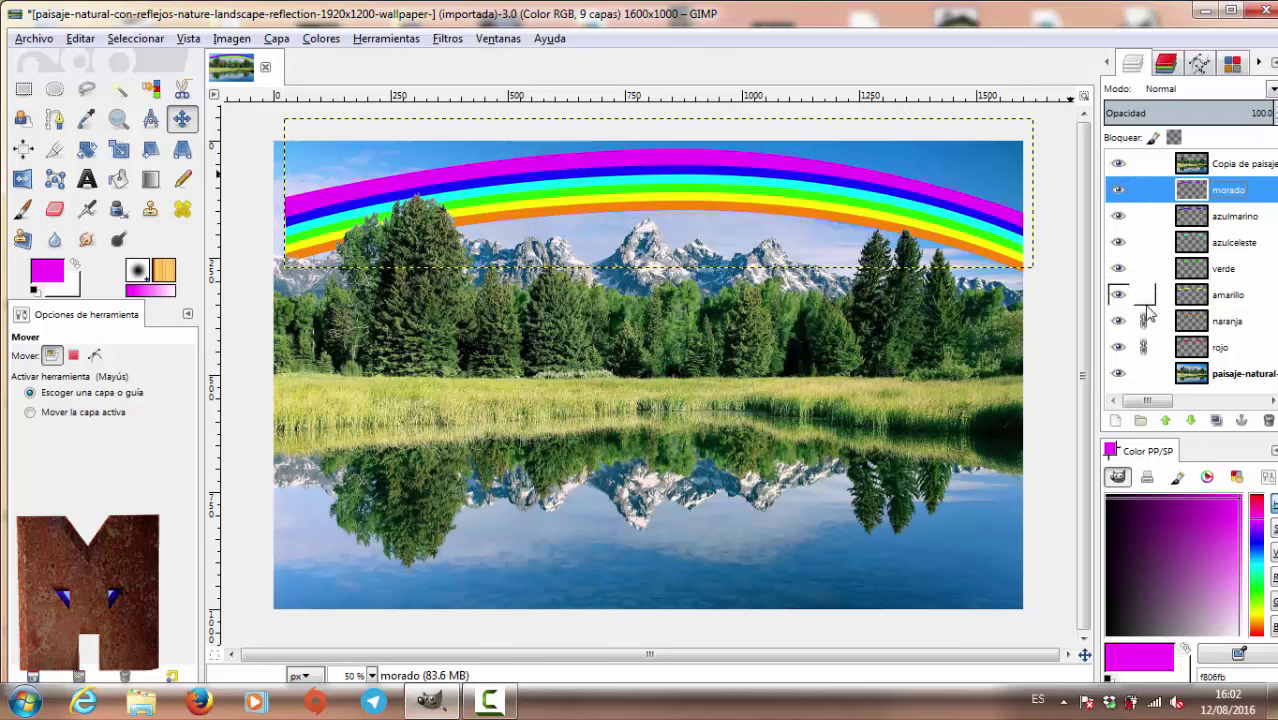
click(1143, 321)
click(1143, 347)
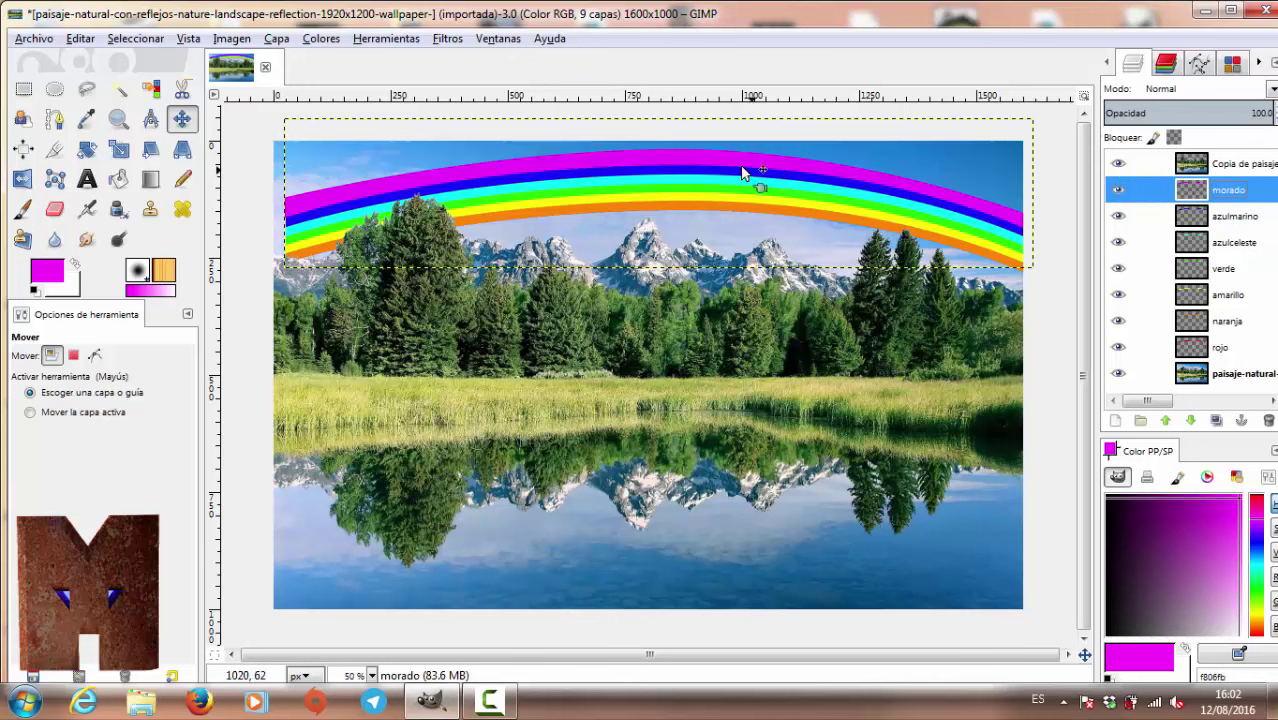
mouse_move(739, 157)
mouse_down()
mouse_move(750, 183)
mouse_move(738, 163)
mouse_up()
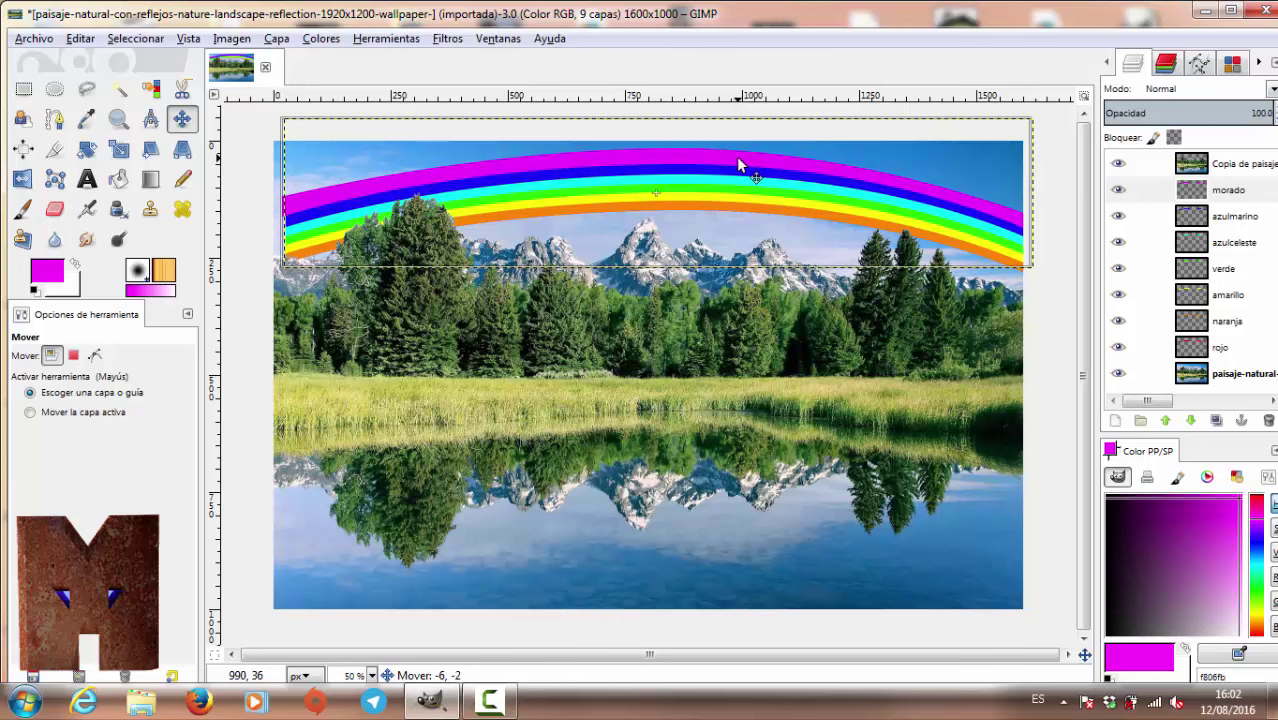
drag(736, 158, 736, 156)
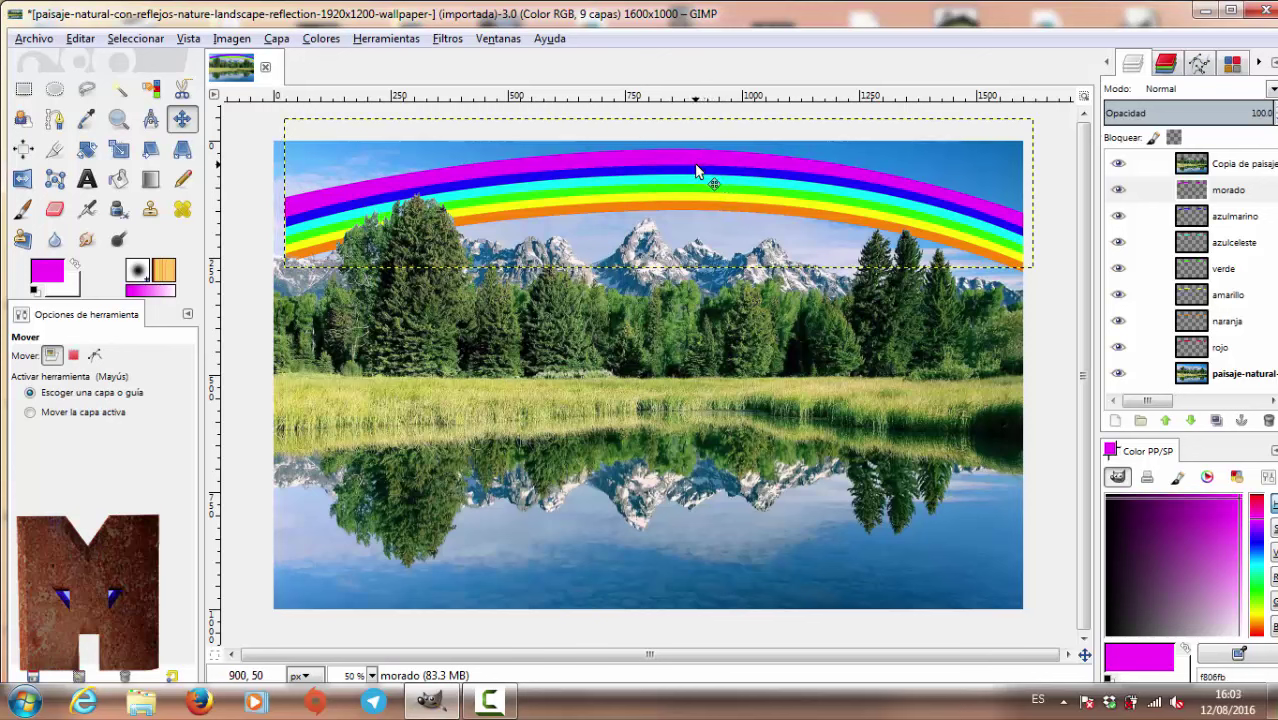
click(1143, 192)
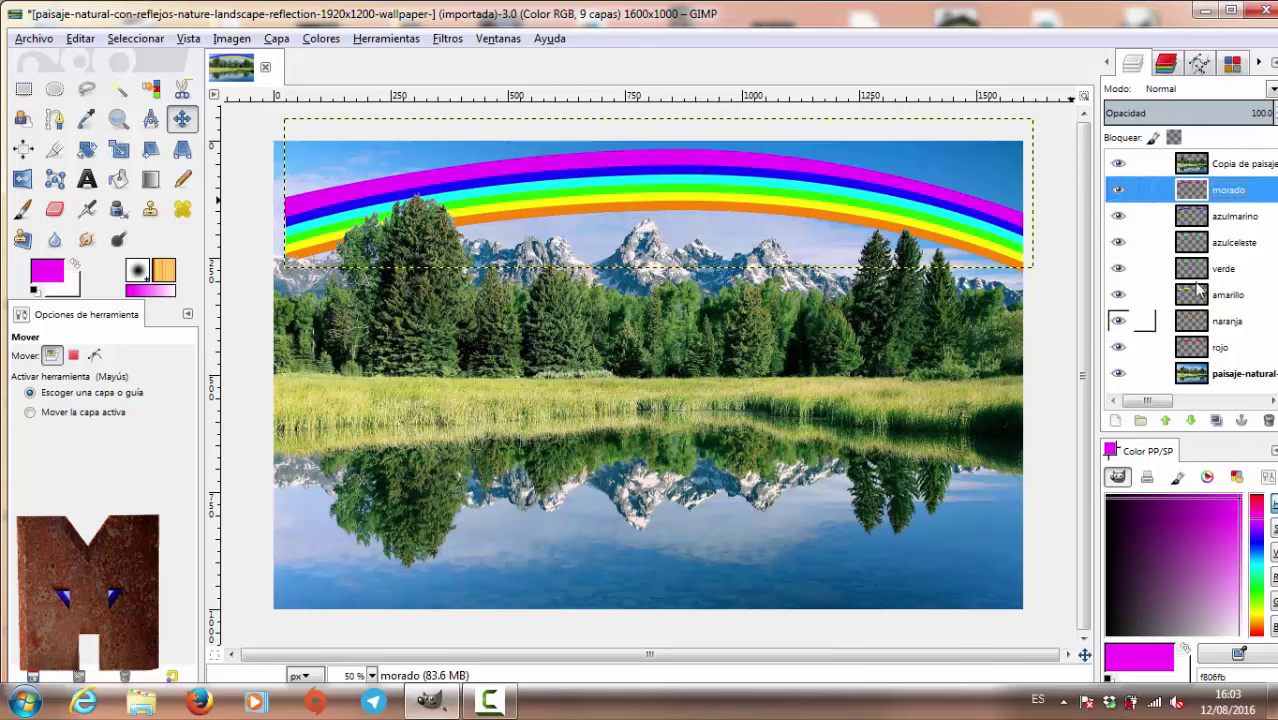
Step: Merge morado, azulmarino, azulceleste, verde, amarillo and naranja down one by one into rojo
right_click(1190, 198)
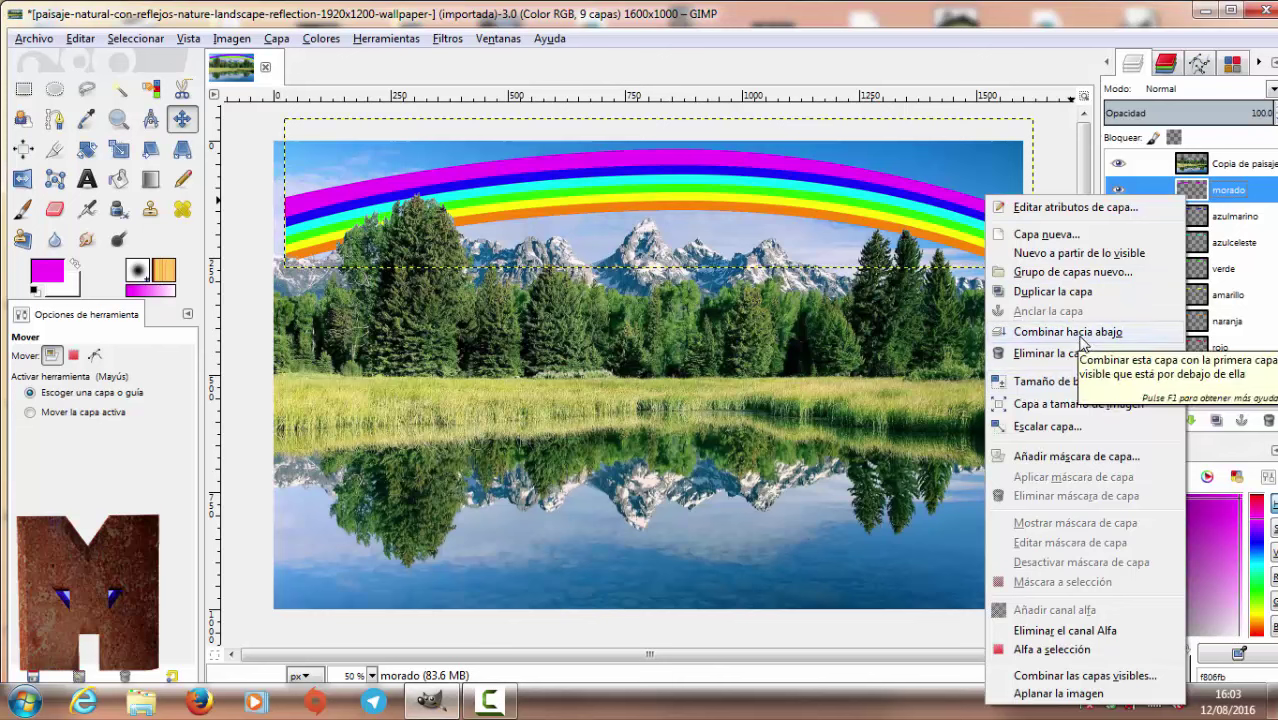
click(1081, 334)
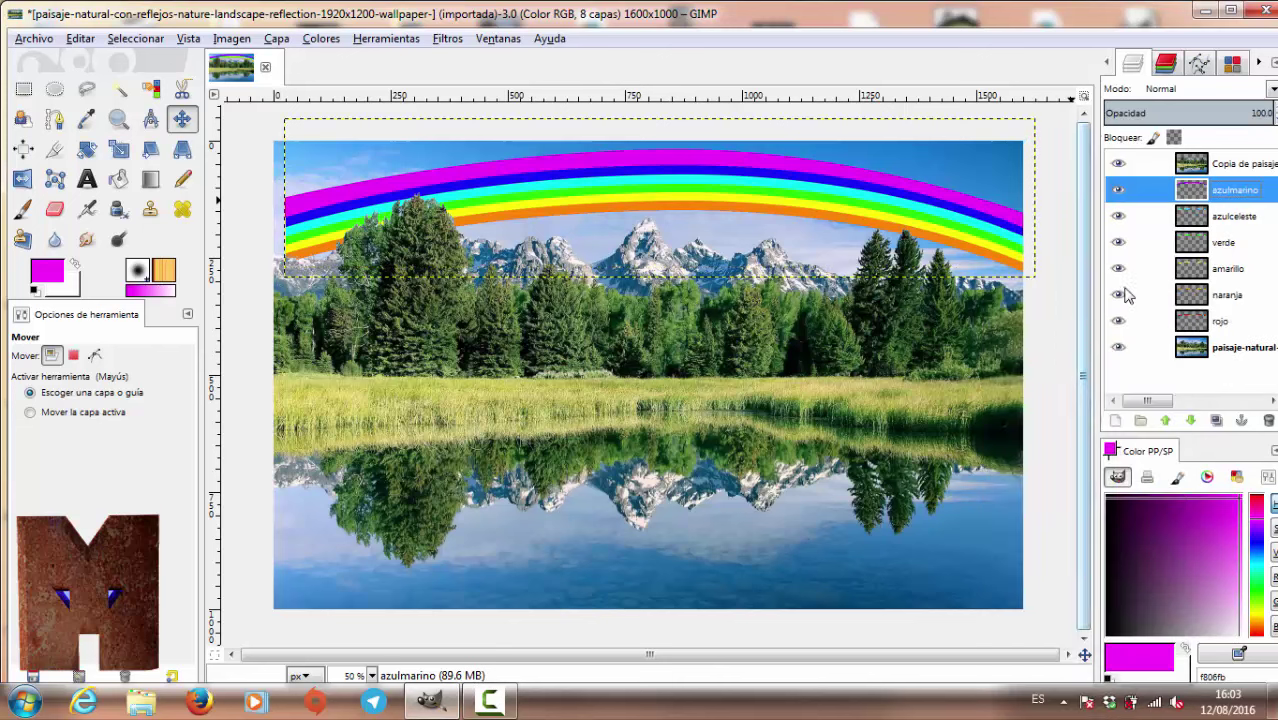
right_click(1205, 192)
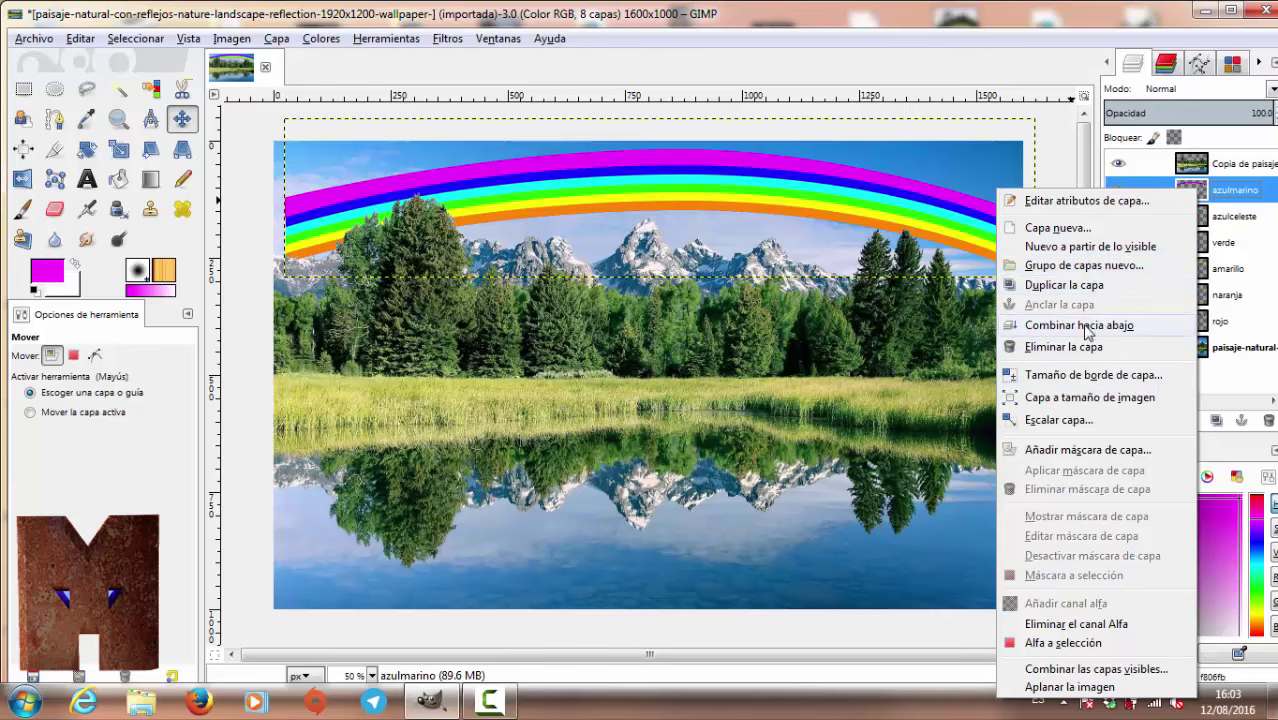
click(1085, 326)
right_click(1178, 195)
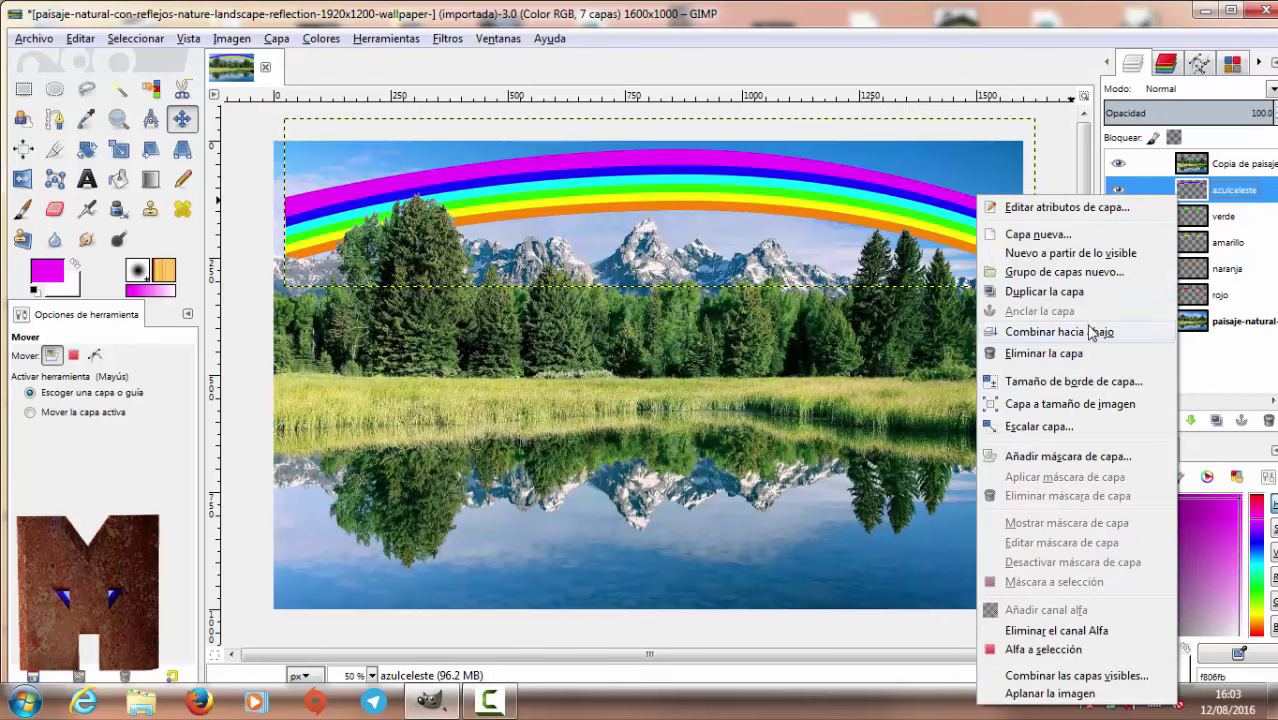
click(1110, 331)
right_click(1196, 190)
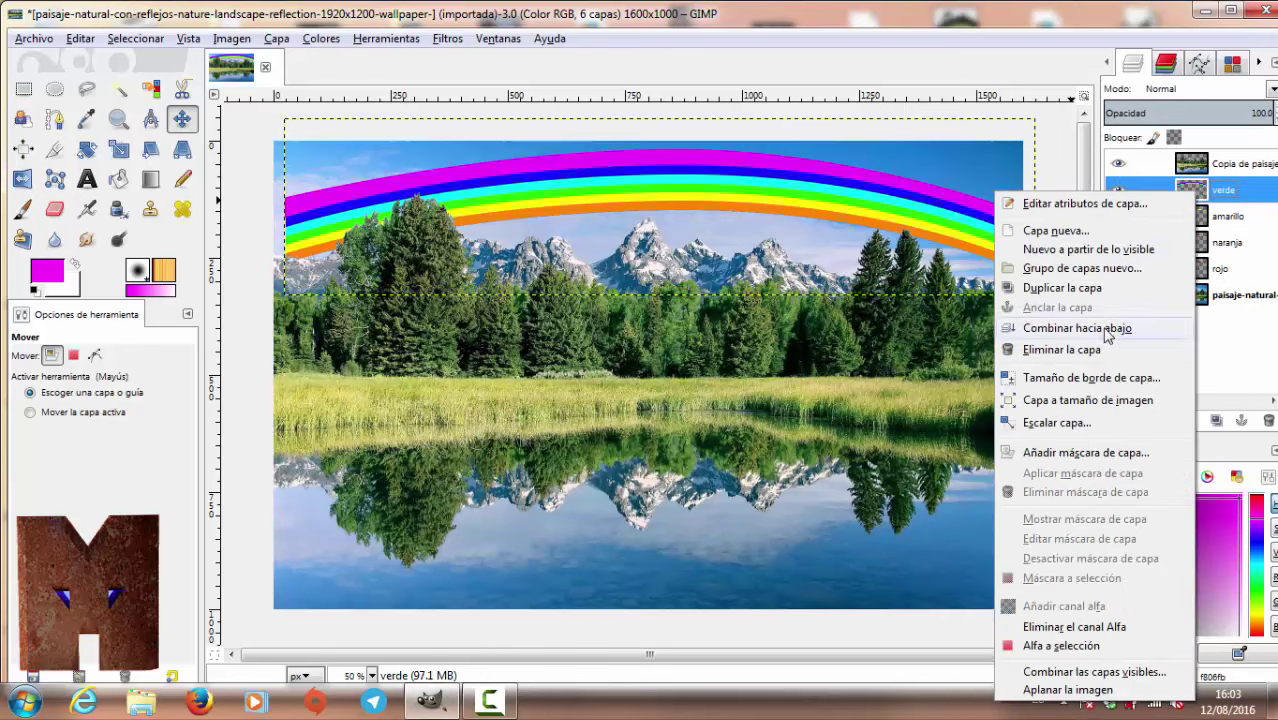
click(1107, 330)
right_click(1196, 190)
click(1100, 328)
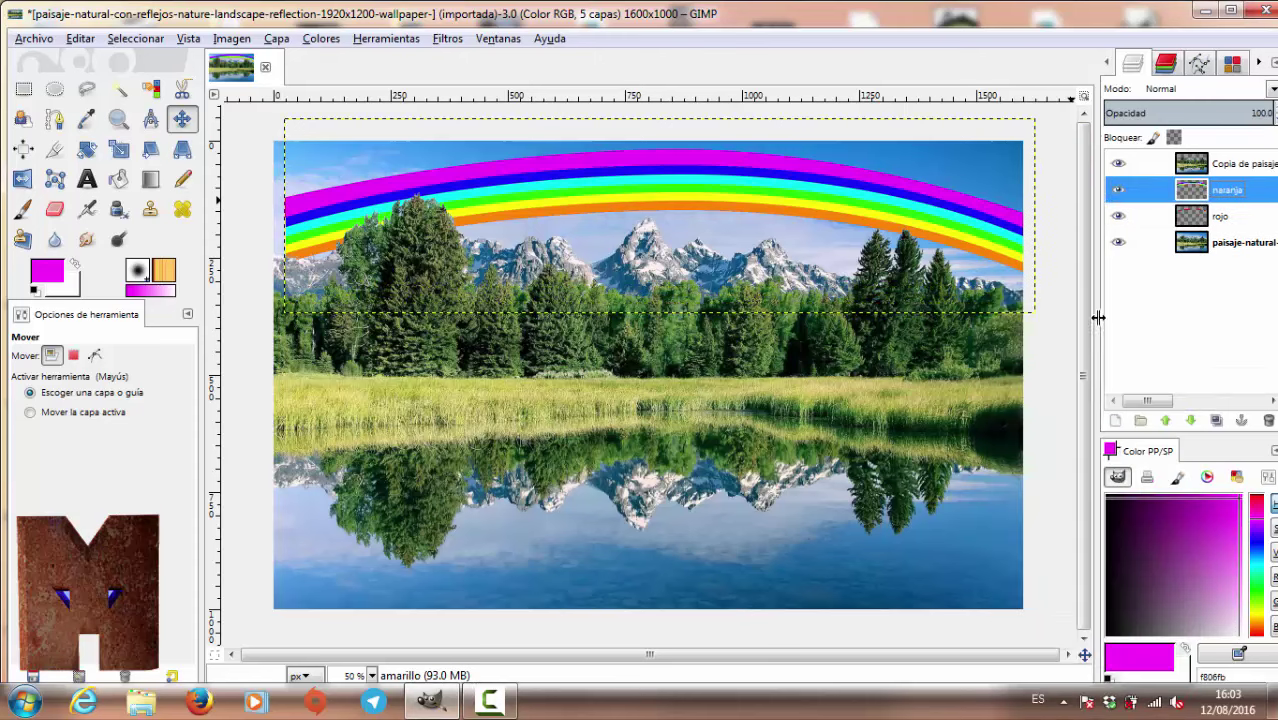
right_click(1200, 182)
click(1100, 331)
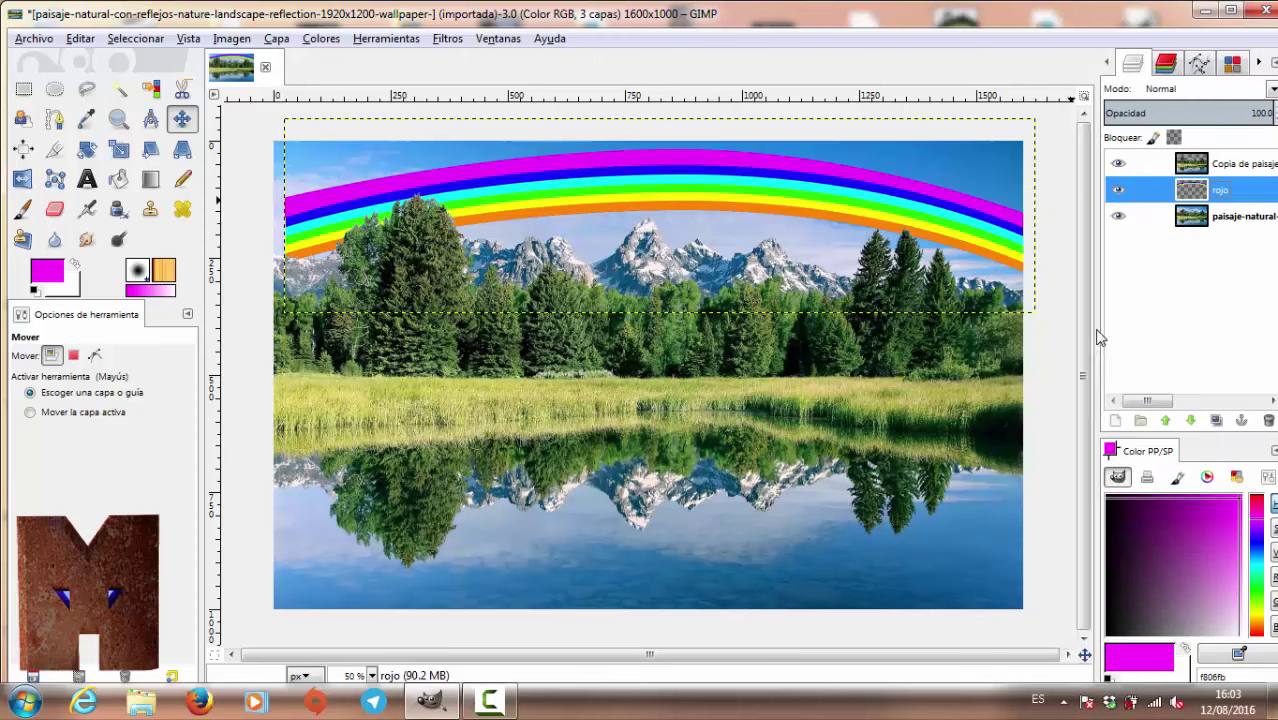
Step: Rename the merged rainbow layer 'arcoiris', glance at Filtros, and open the blend Mode list
double_click(1217, 192)
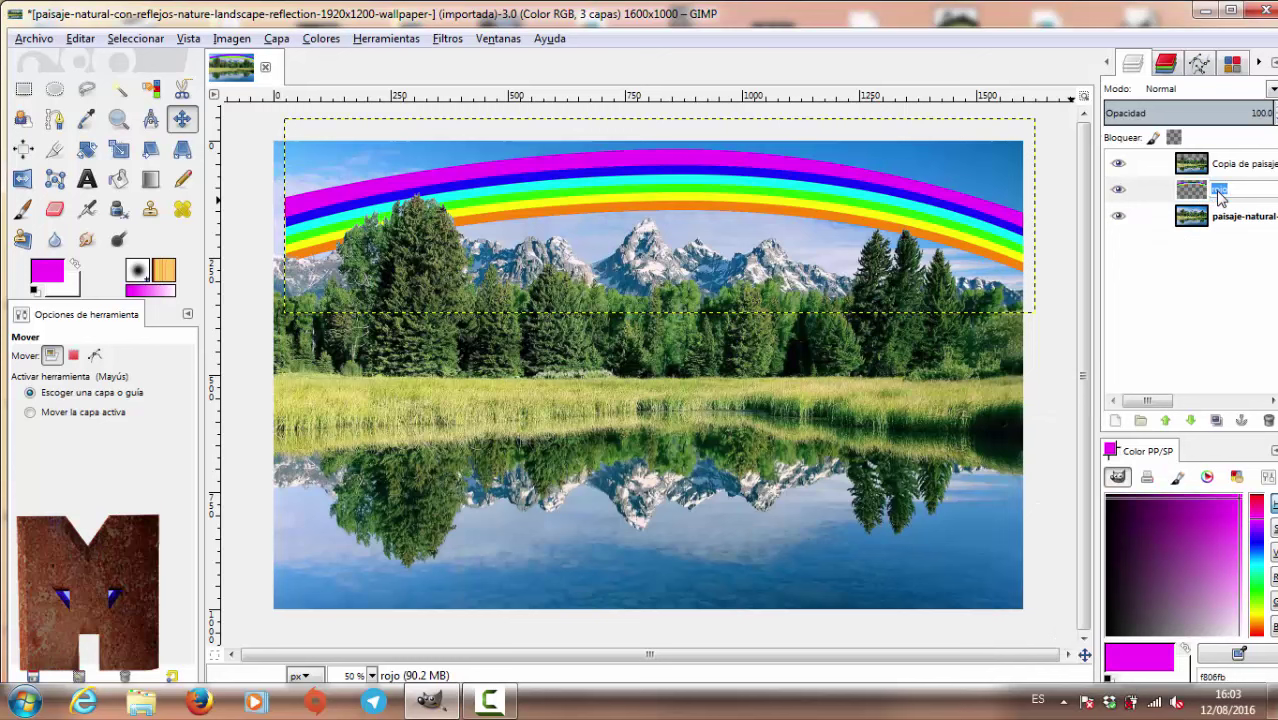
text(arcoiris)
key(Return)
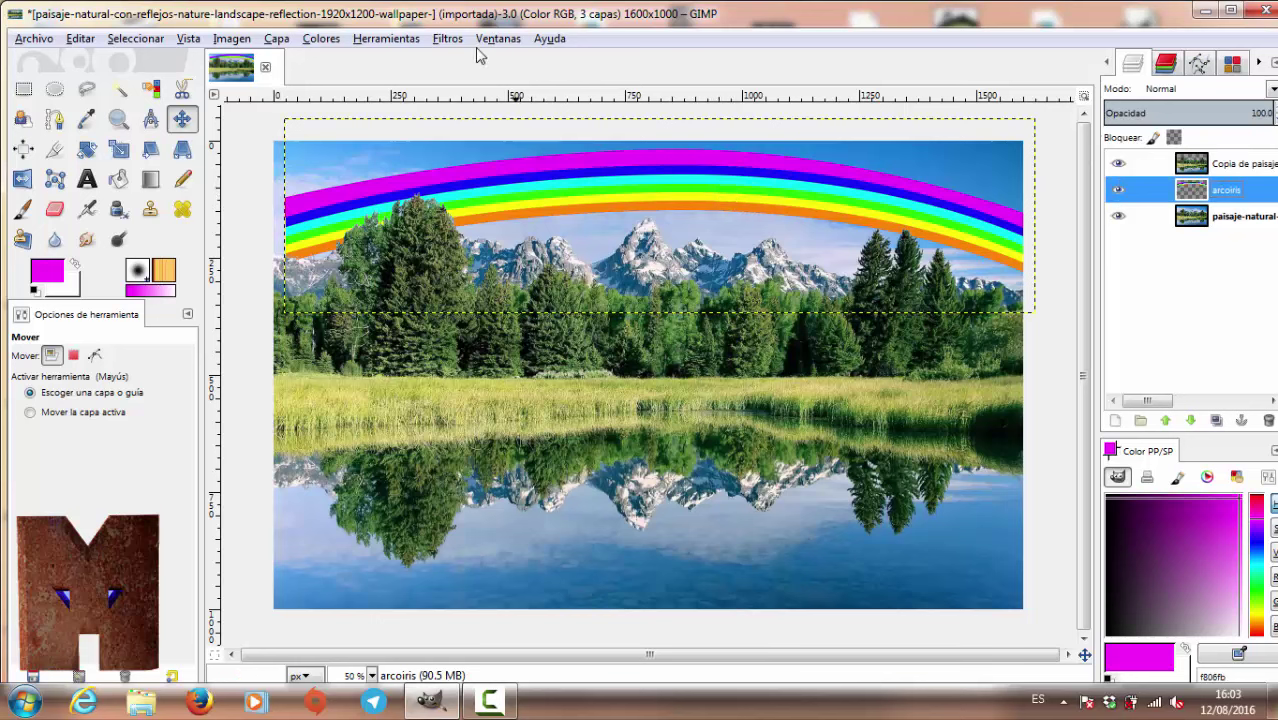
click(449, 40)
click(365, 78)
click(1273, 90)
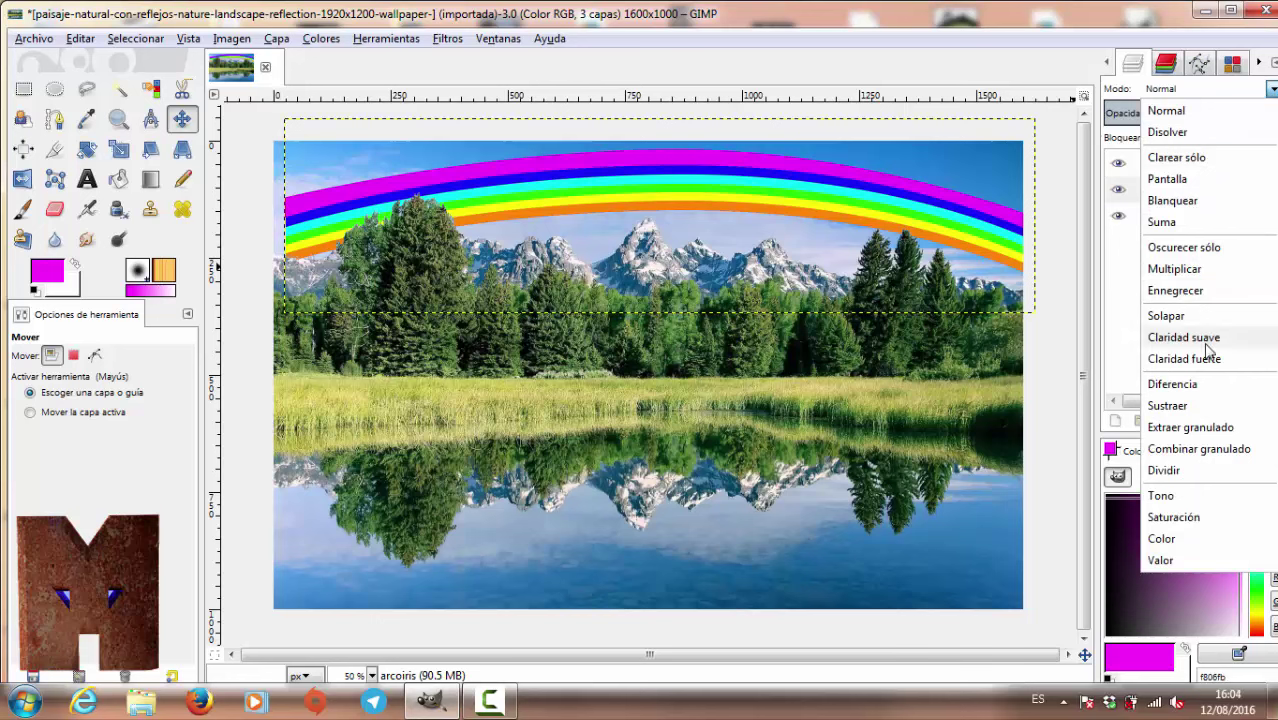
Step: Set the arcoiris layer to Disolver mode, clear its chain links, and drop opacity to 59.9
click(1185, 133)
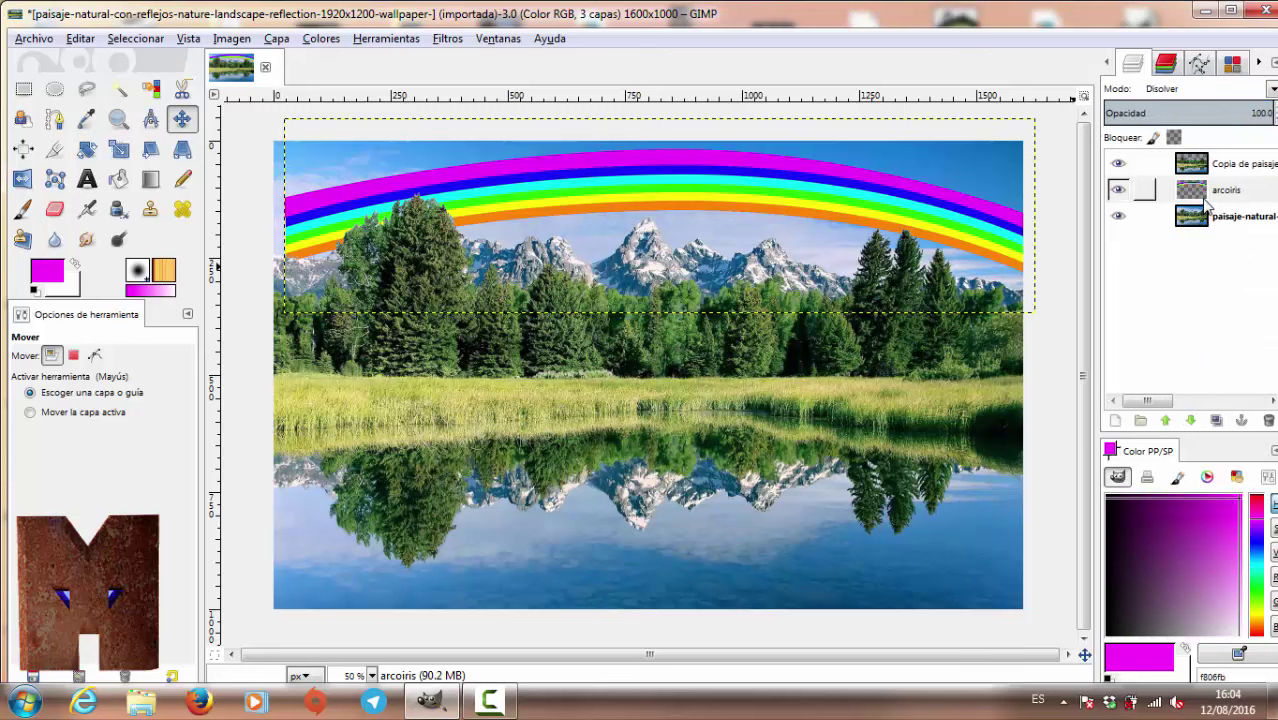
click(1154, 192)
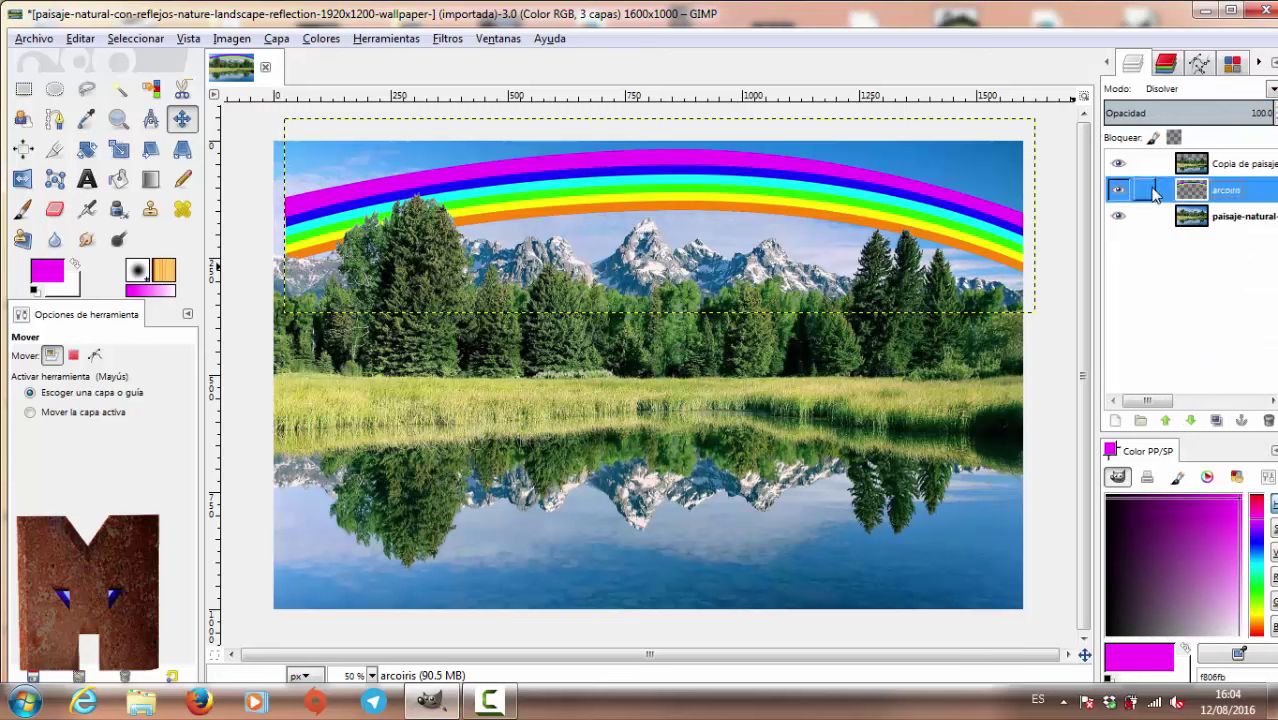
click(1144, 165)
click(1144, 165)
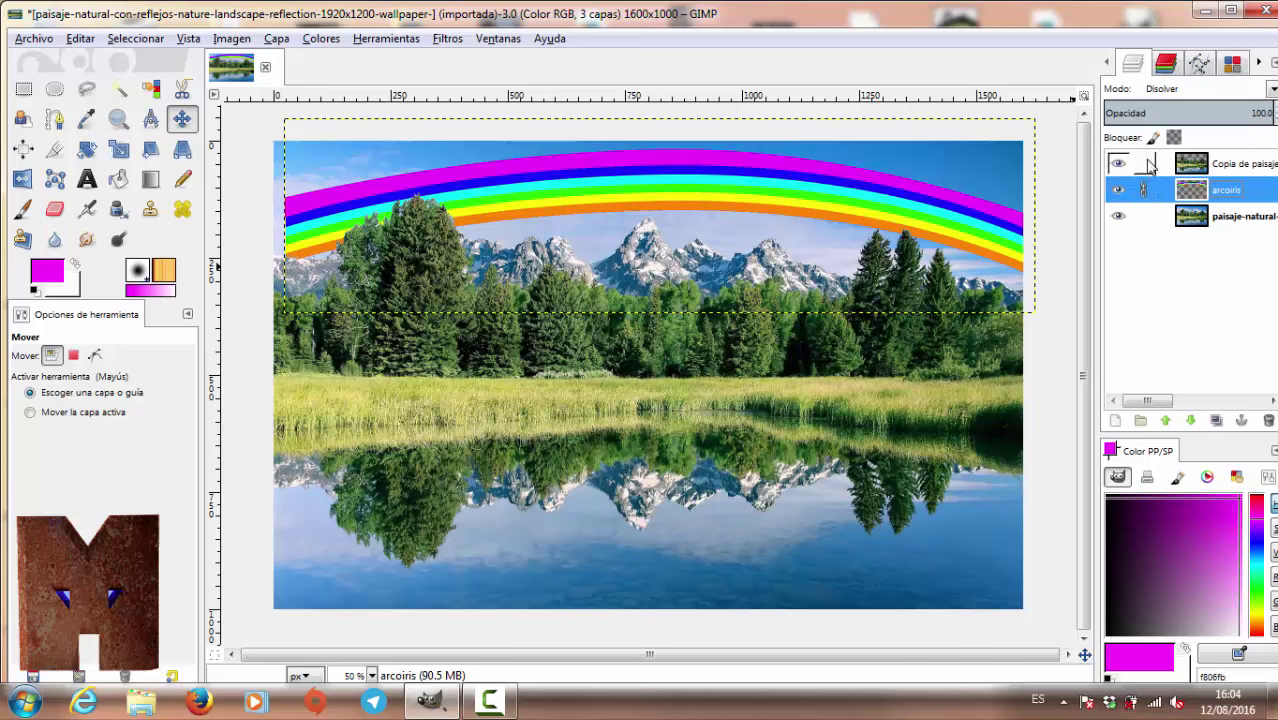
click(1144, 216)
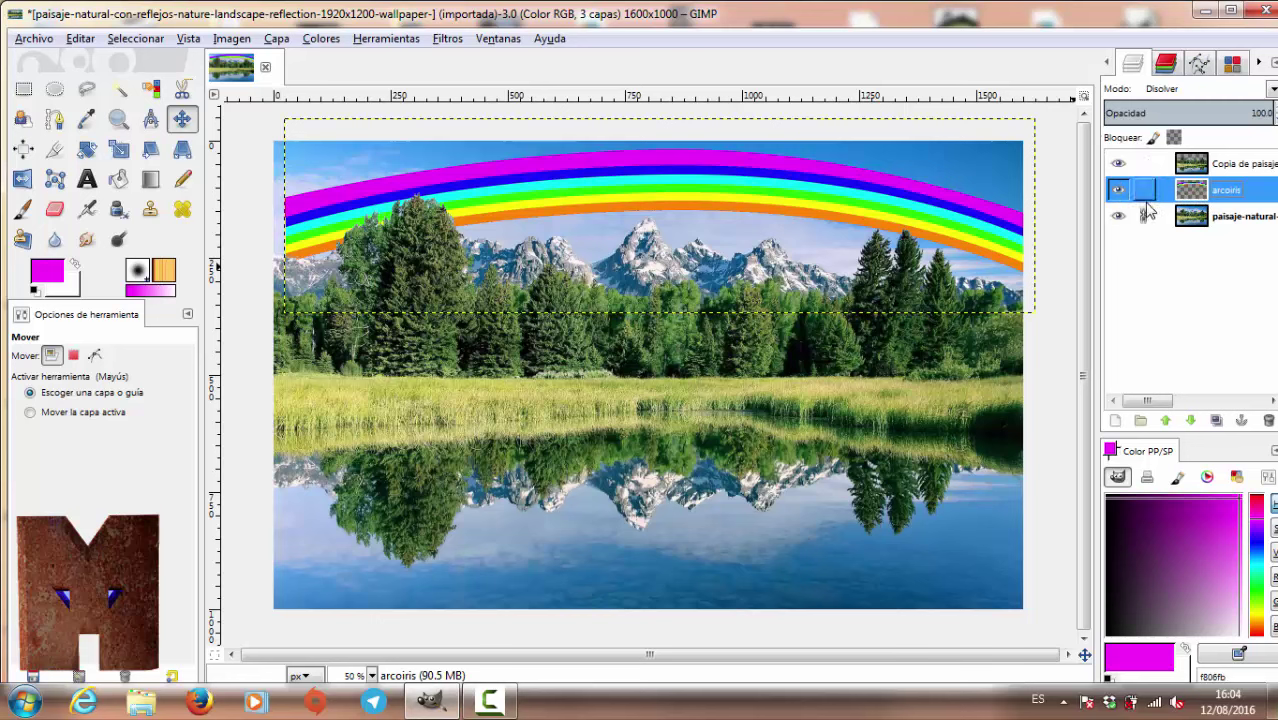
click(1143, 216)
click(1143, 190)
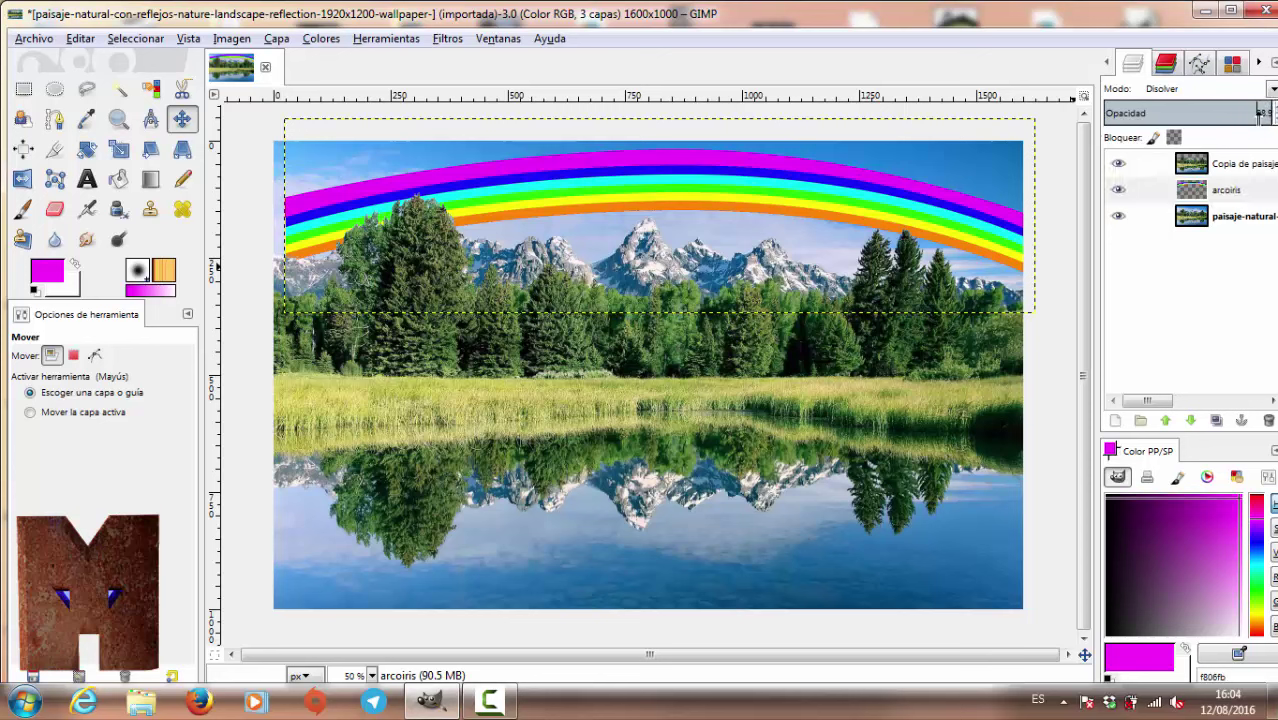
drag(1270, 113, 1196, 113)
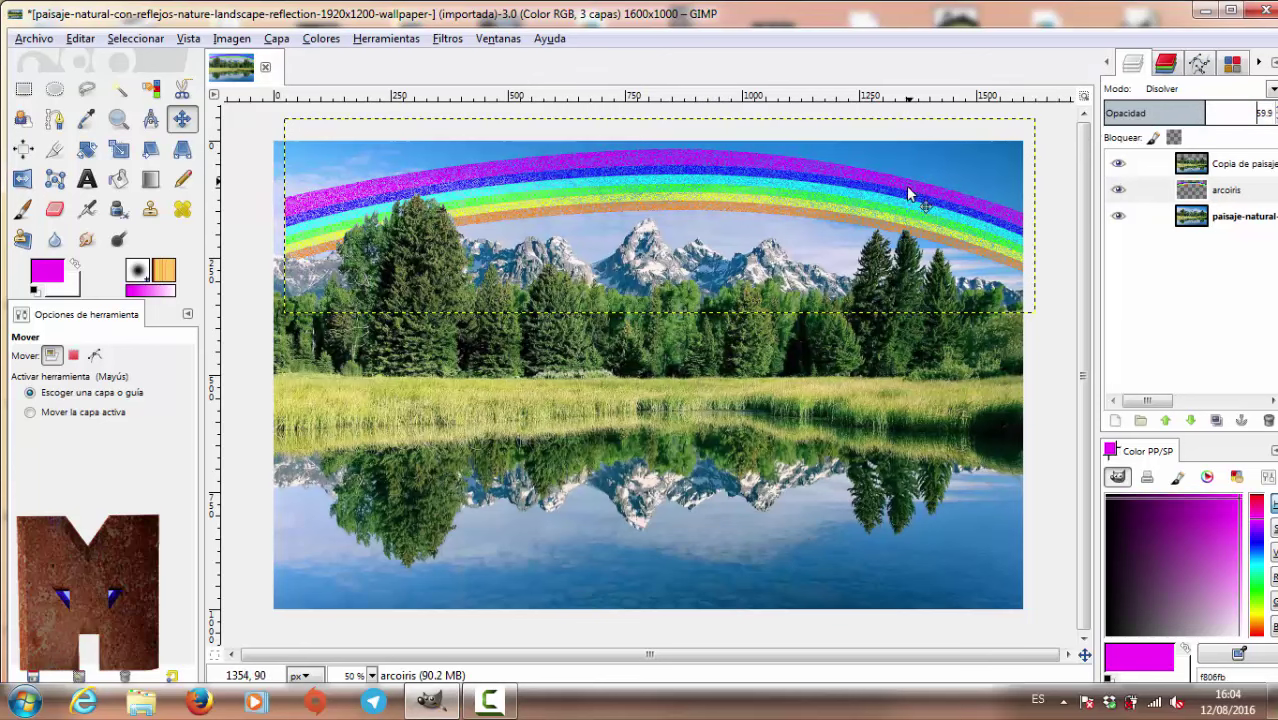
click(1186, 192)
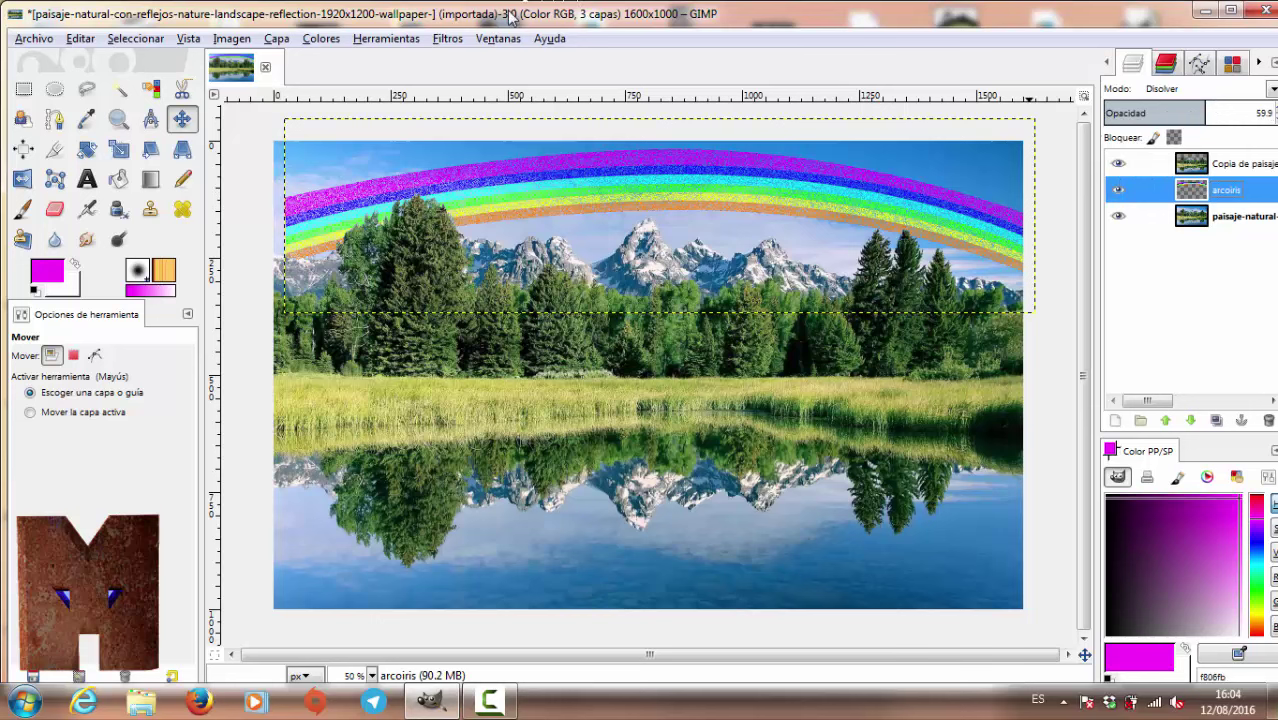
Step: Apply a Desenfoque gaussiano with 20.0 horizontal and vertical radius to the arcoiris layer
click(441, 40)
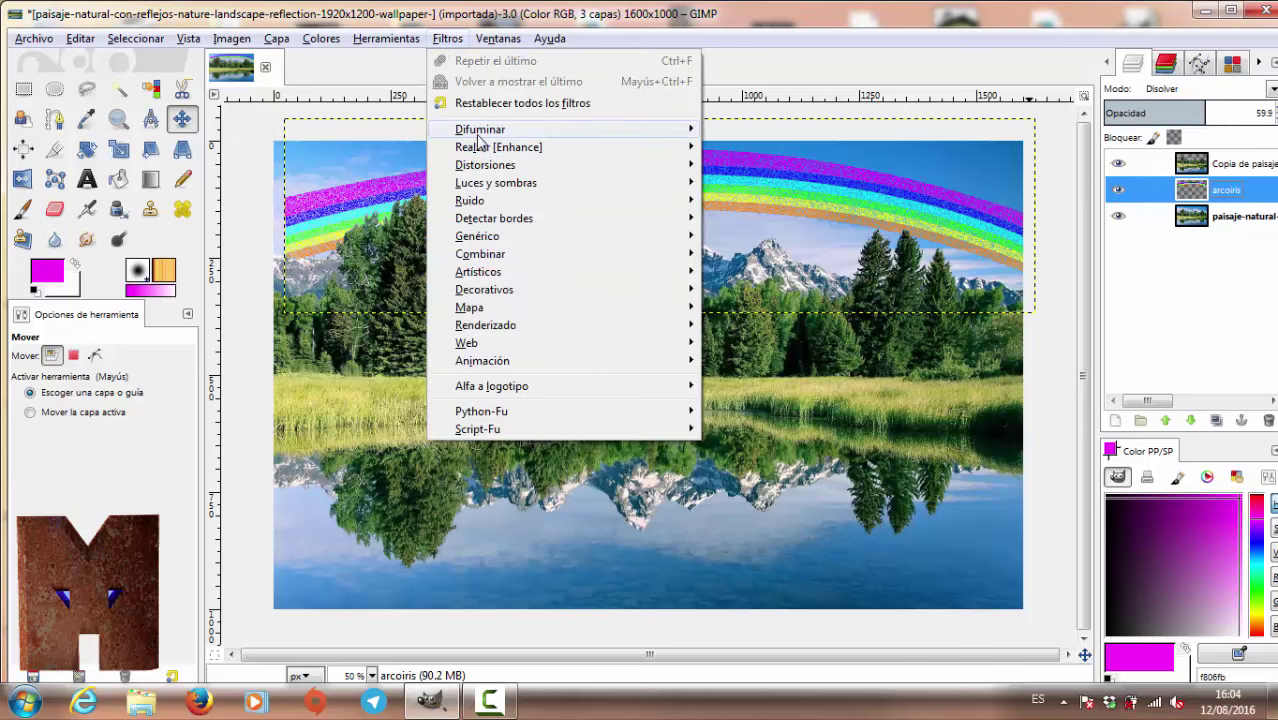
mouse_move(480, 129)
click(836, 183)
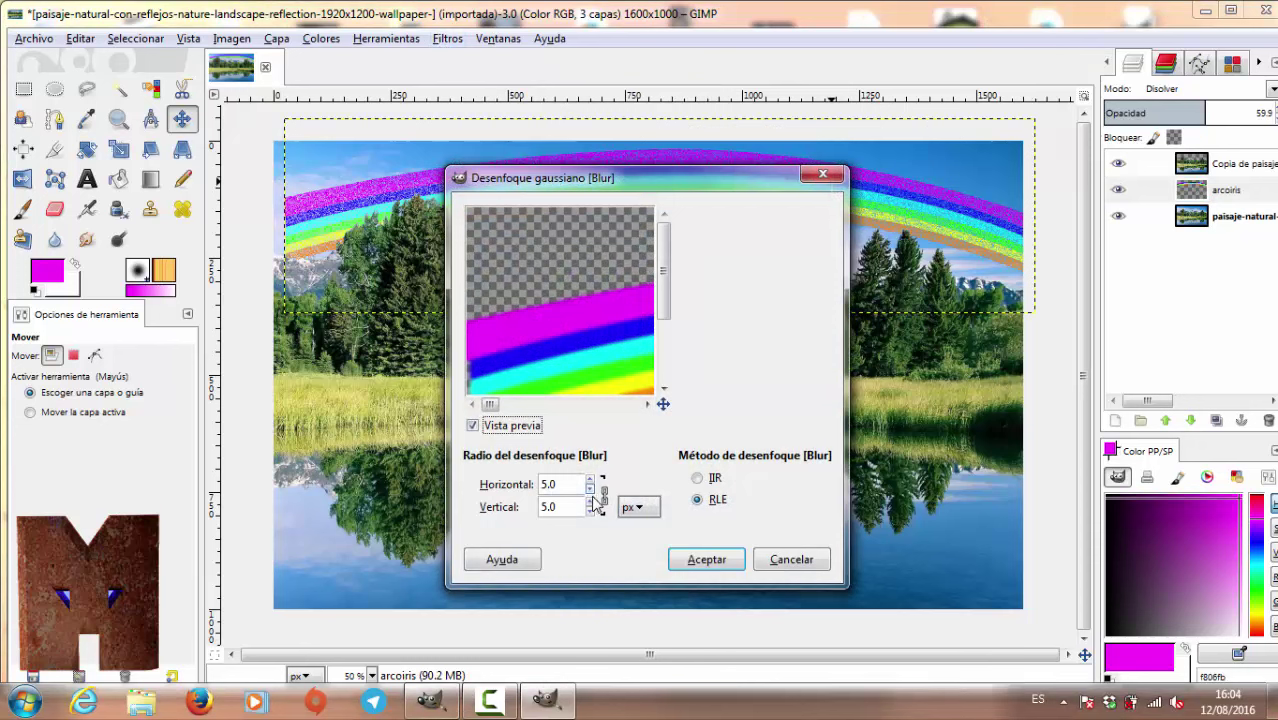
click(589, 479)
click(589, 479)
click(589, 479)
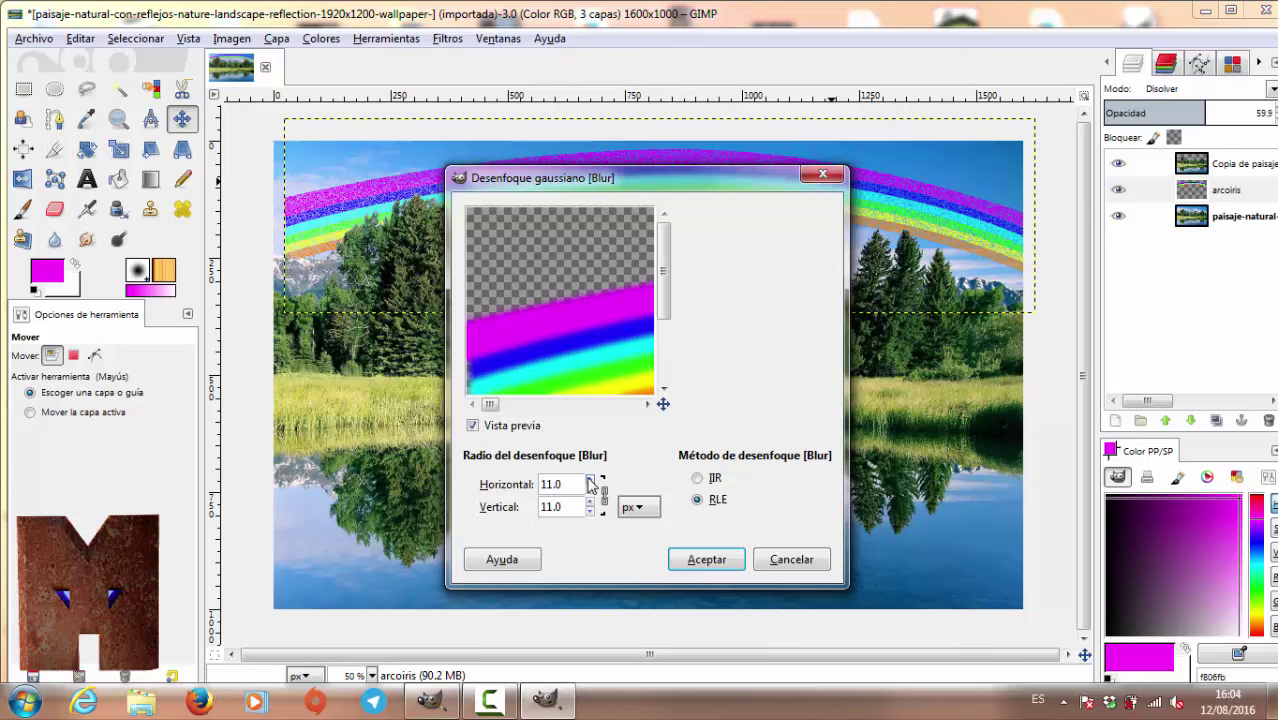
click(589, 479)
click(589, 479)
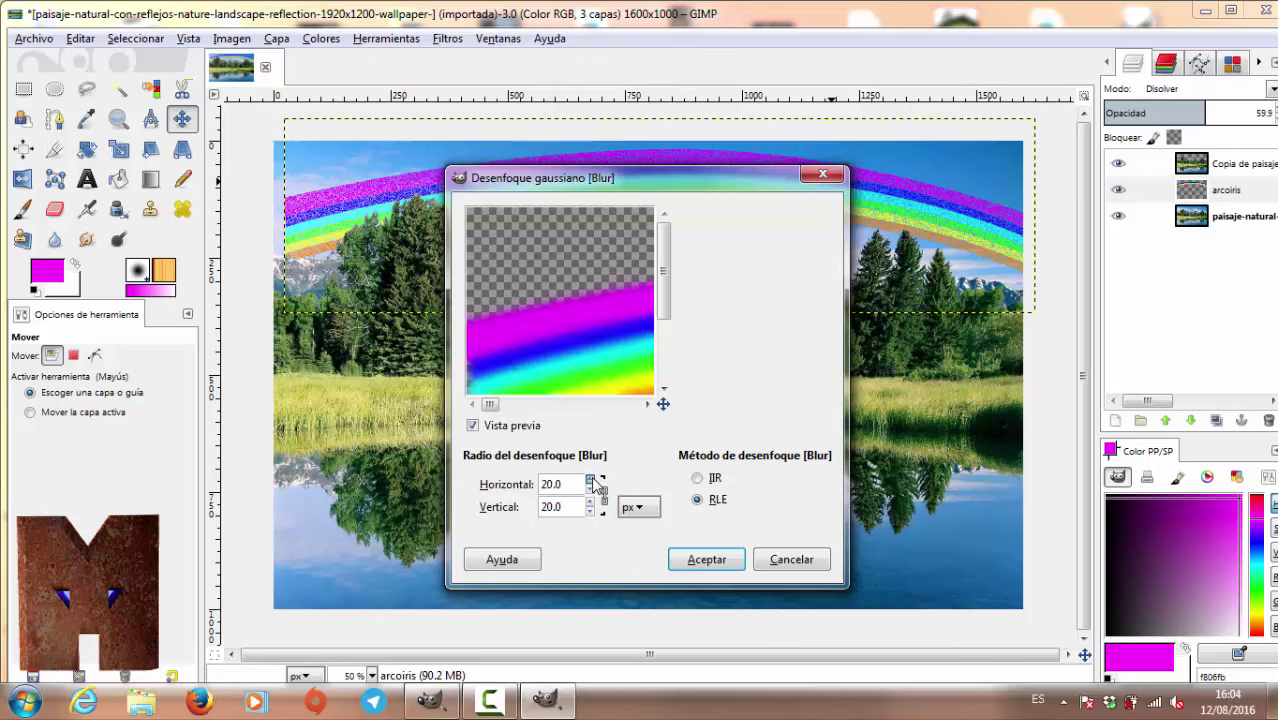
click(725, 567)
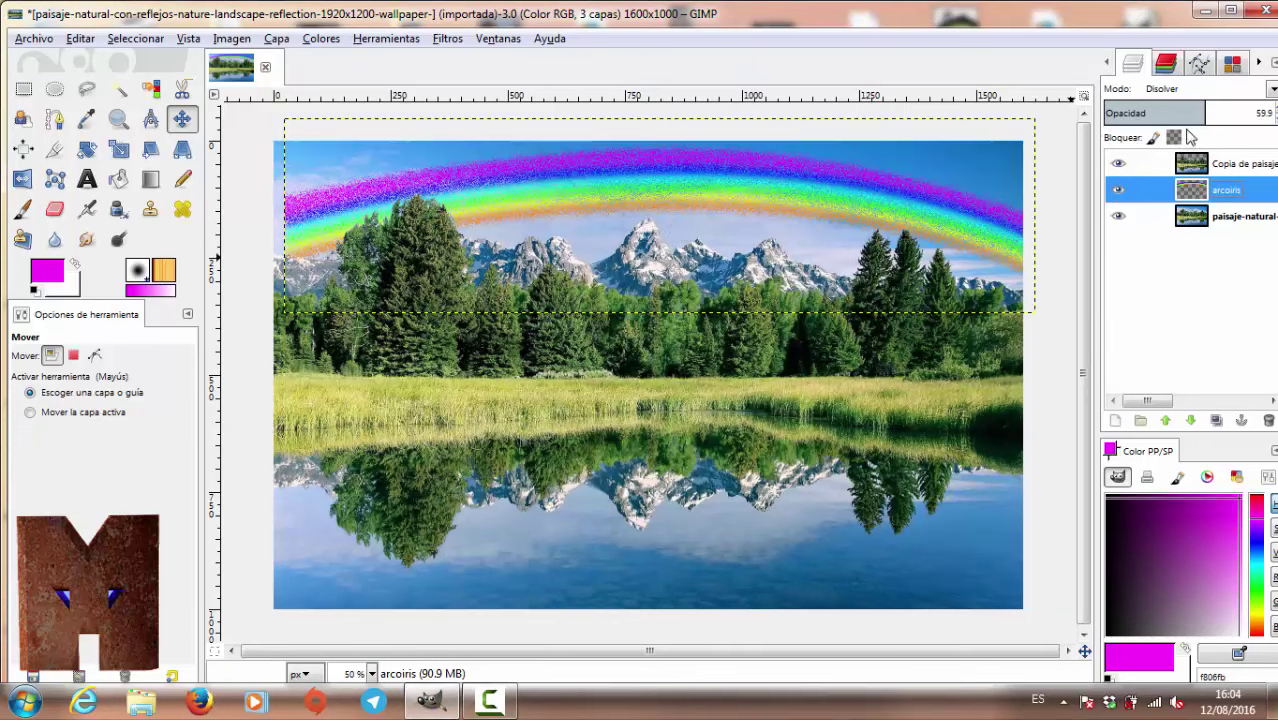
Step: Raise the arcoiris layer's opacity to about 95 so the blurred rainbow looks vivid
mouse_move(1207, 113)
mouse_down()
mouse_move(1238, 113)
mouse_move(1142, 118)
mouse_up()
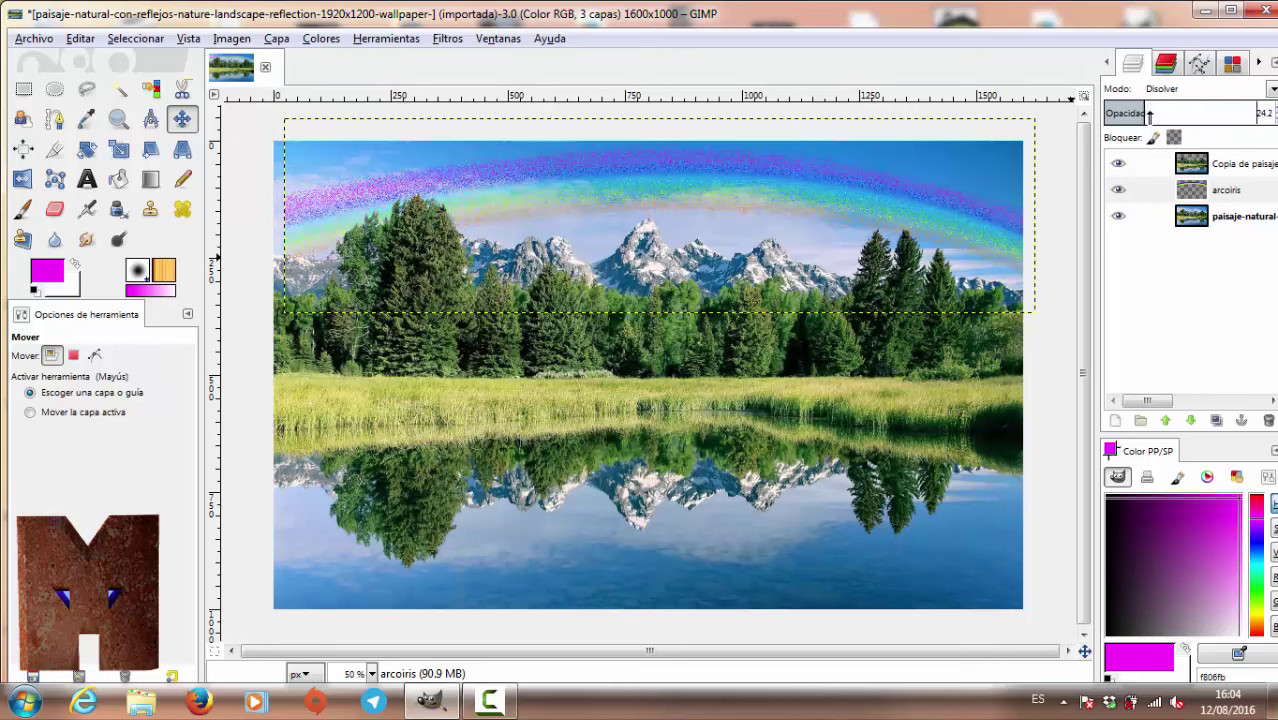
drag(1150, 113, 1251, 116)
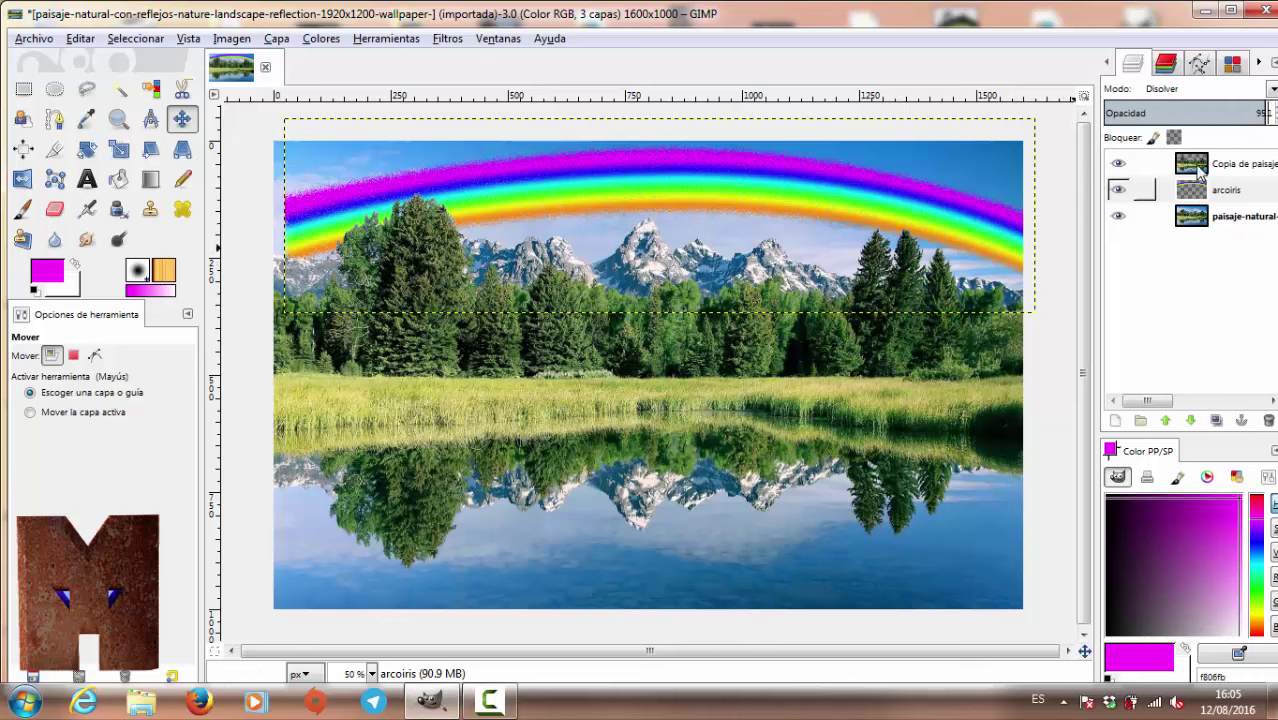
click(1196, 270)
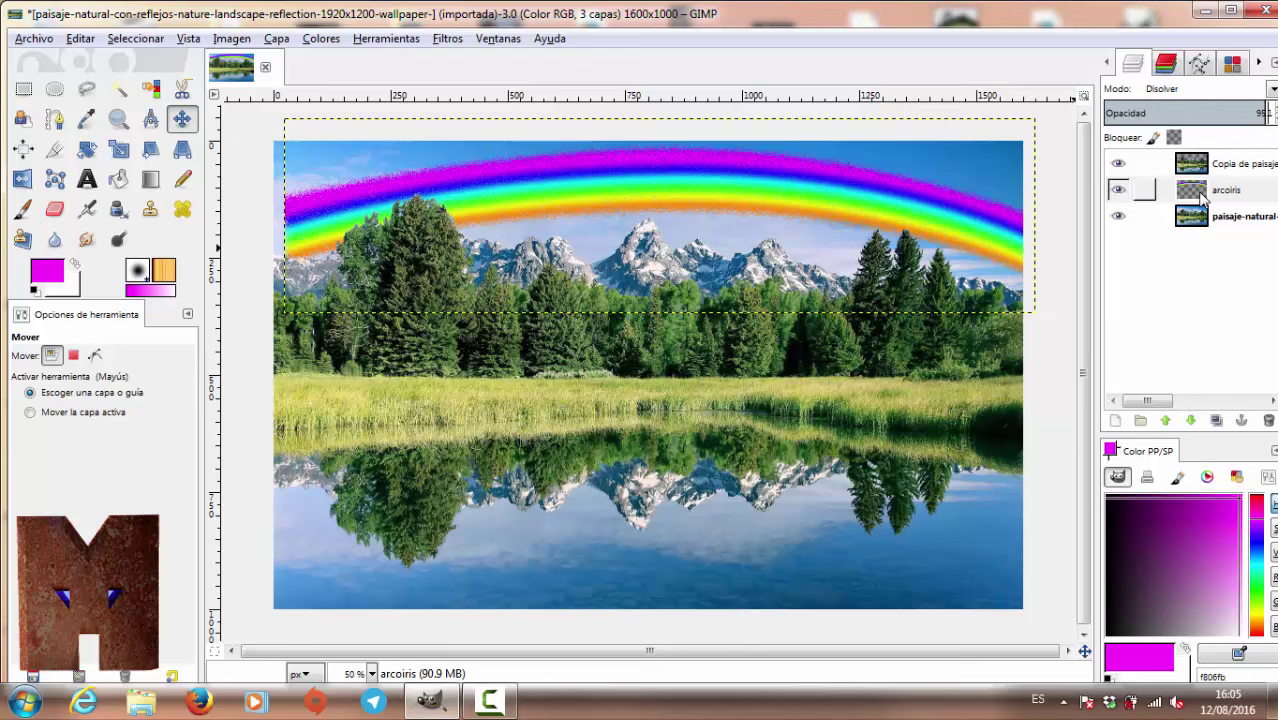
click(1194, 421)
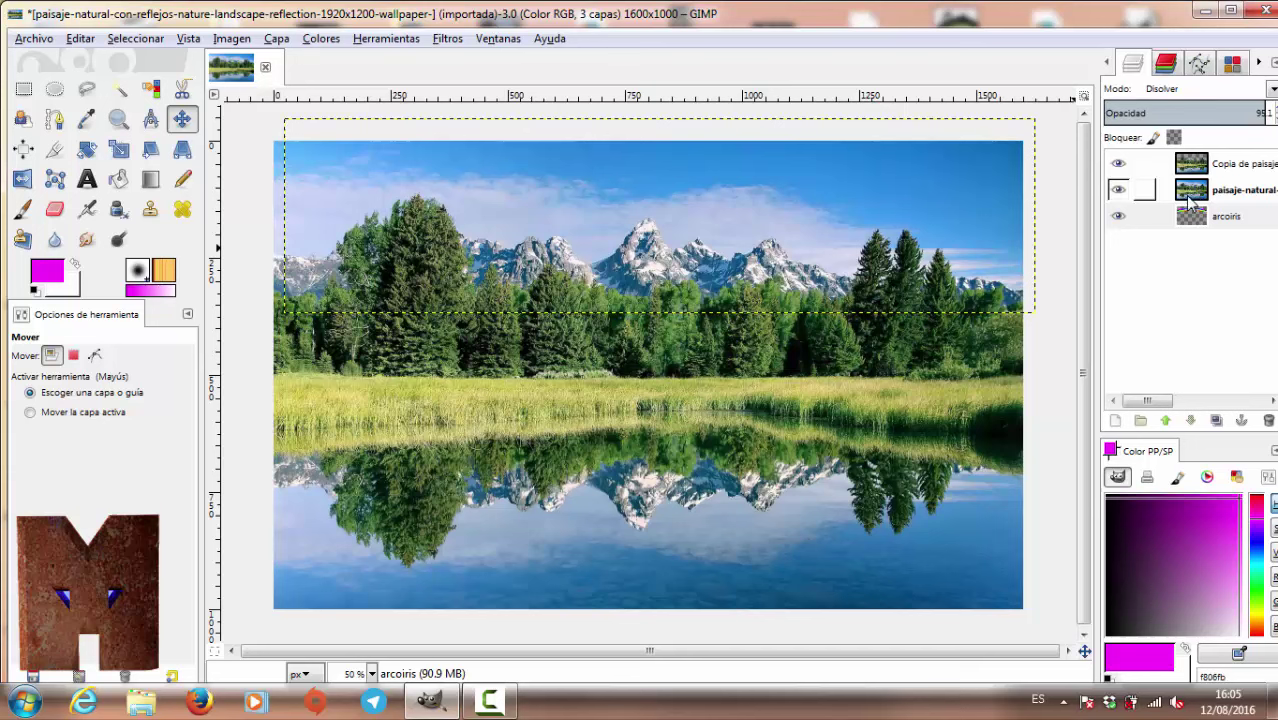
click(1120, 191)
click(1120, 191)
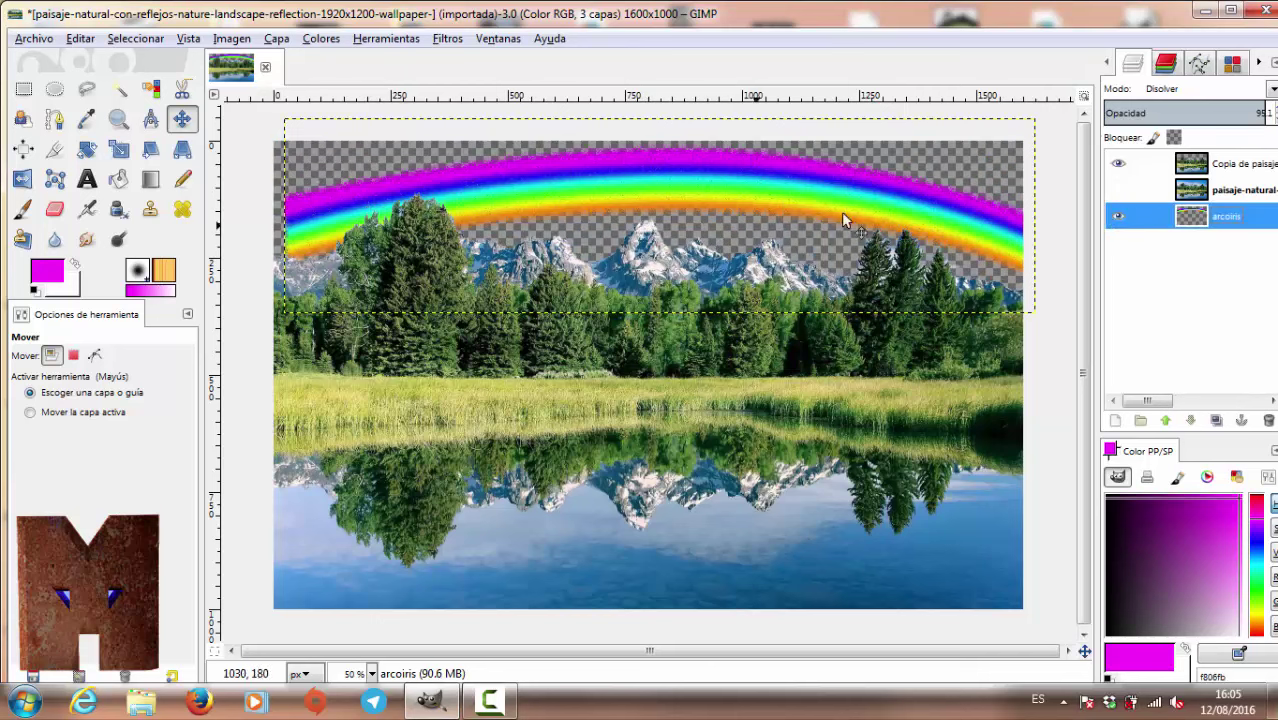
click(1191, 165)
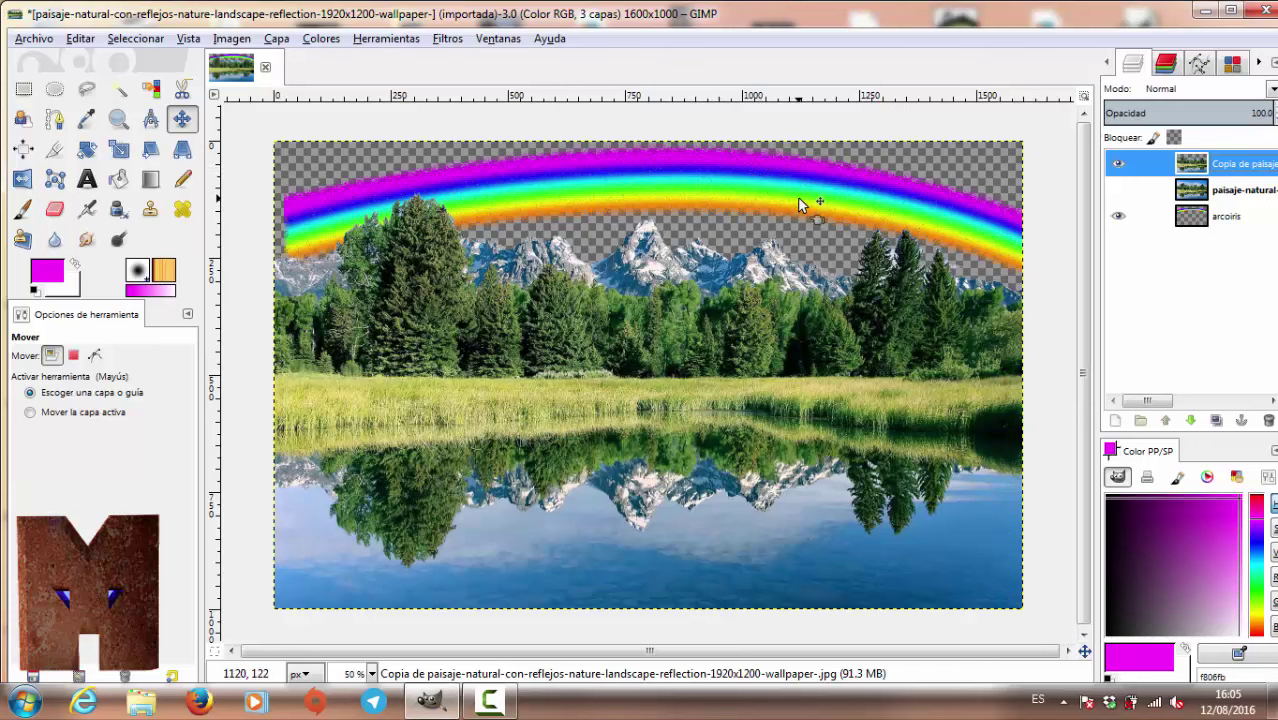
click(1119, 191)
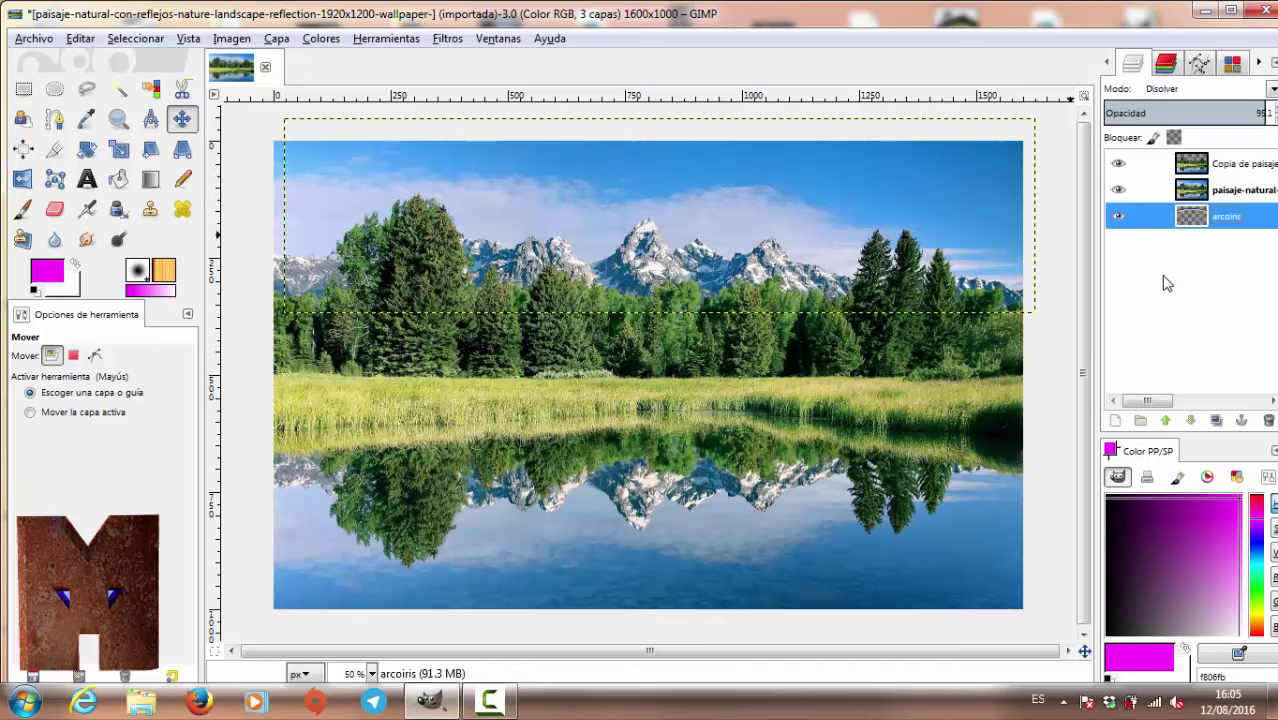
click(1190, 218)
click(1165, 421)
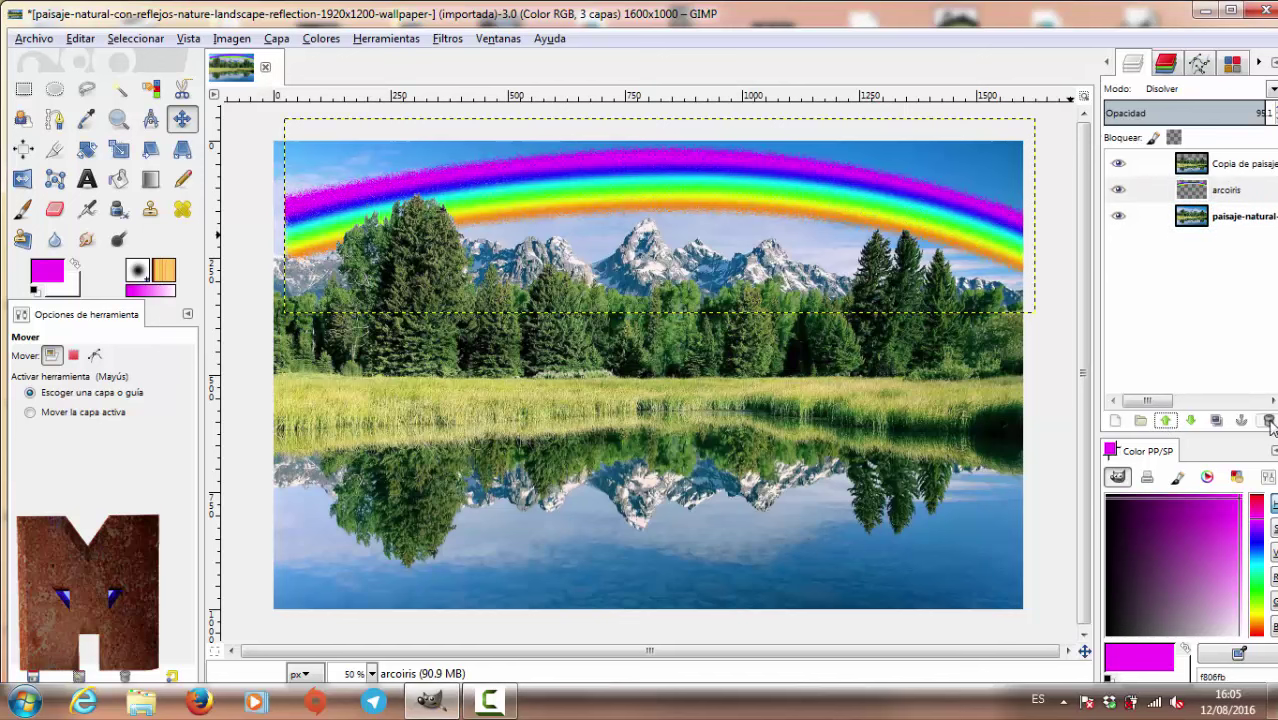
Step: Make arcoiris active and nudge the rainbow slightly left and up to the image's left edge
right_click(1198, 195)
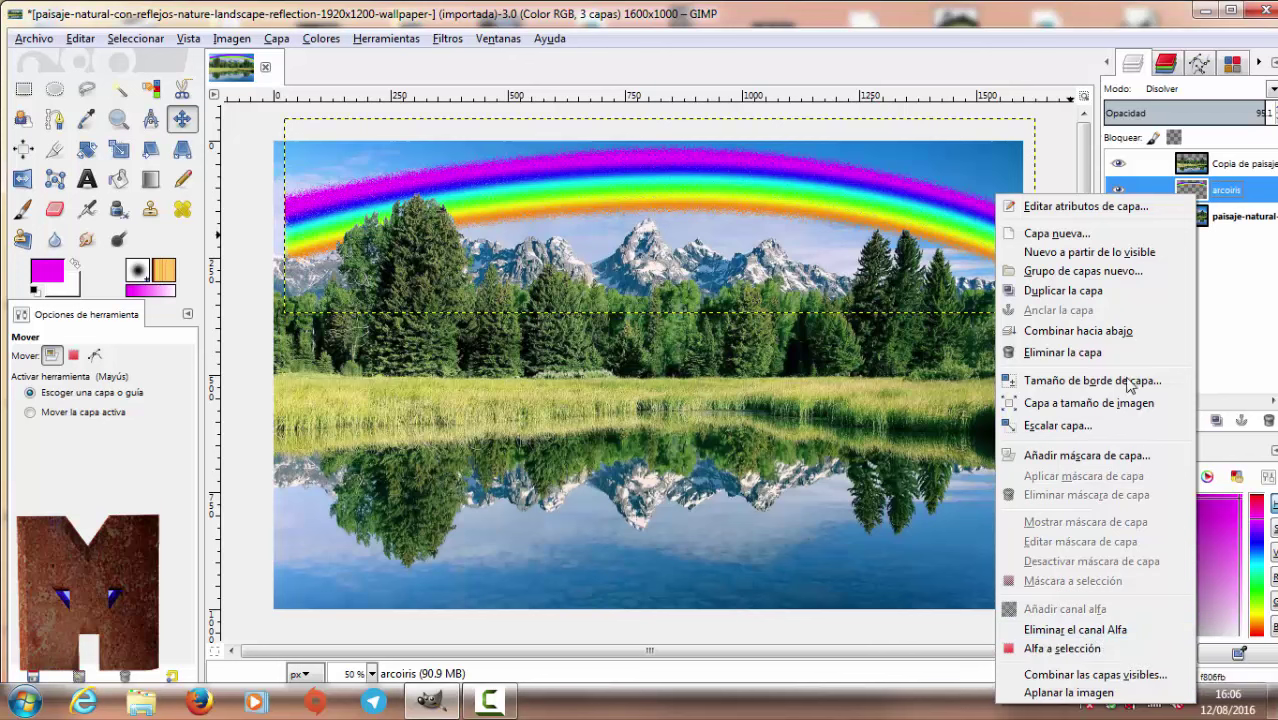
click(1229, 219)
click(1196, 226)
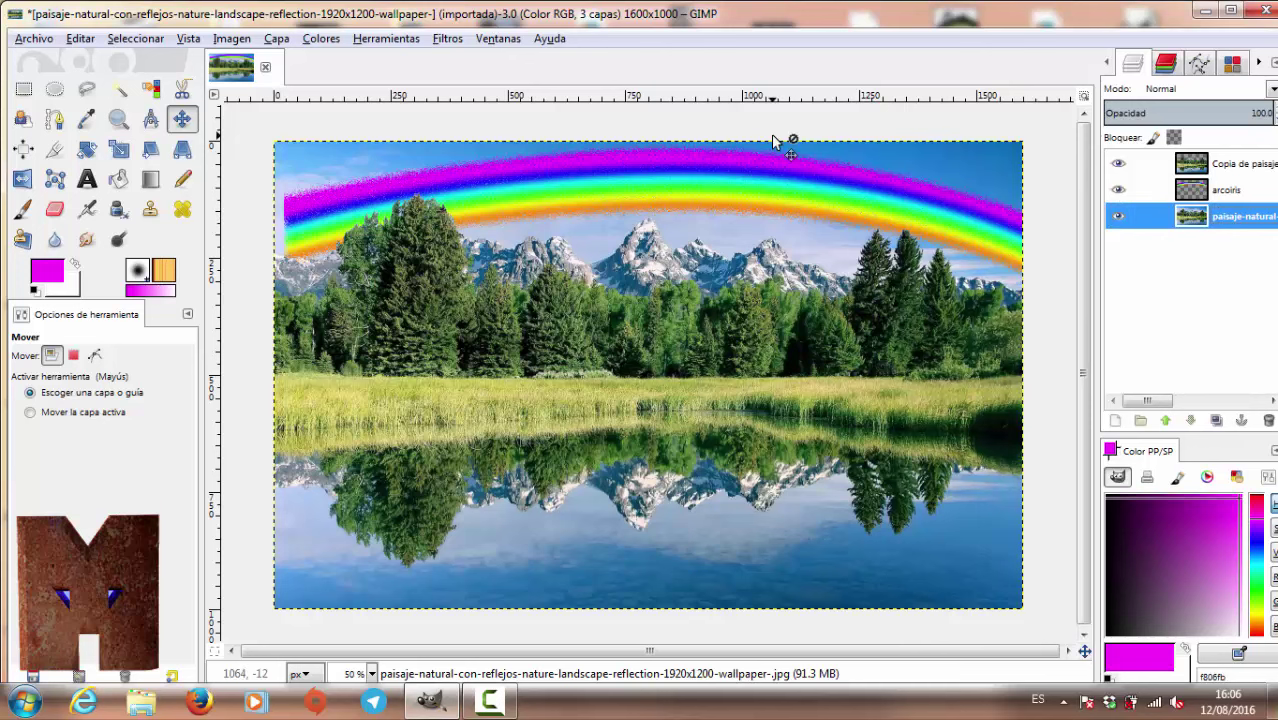
click(819, 186)
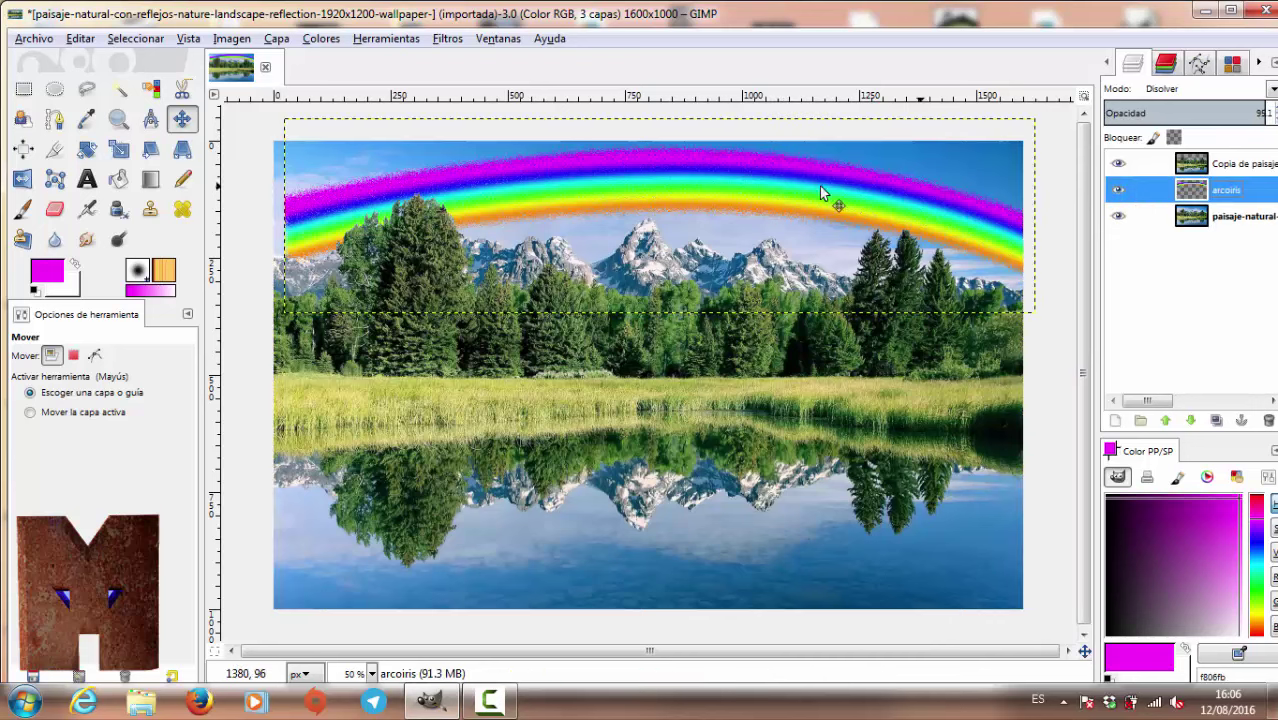
drag(775, 172, 765, 170)
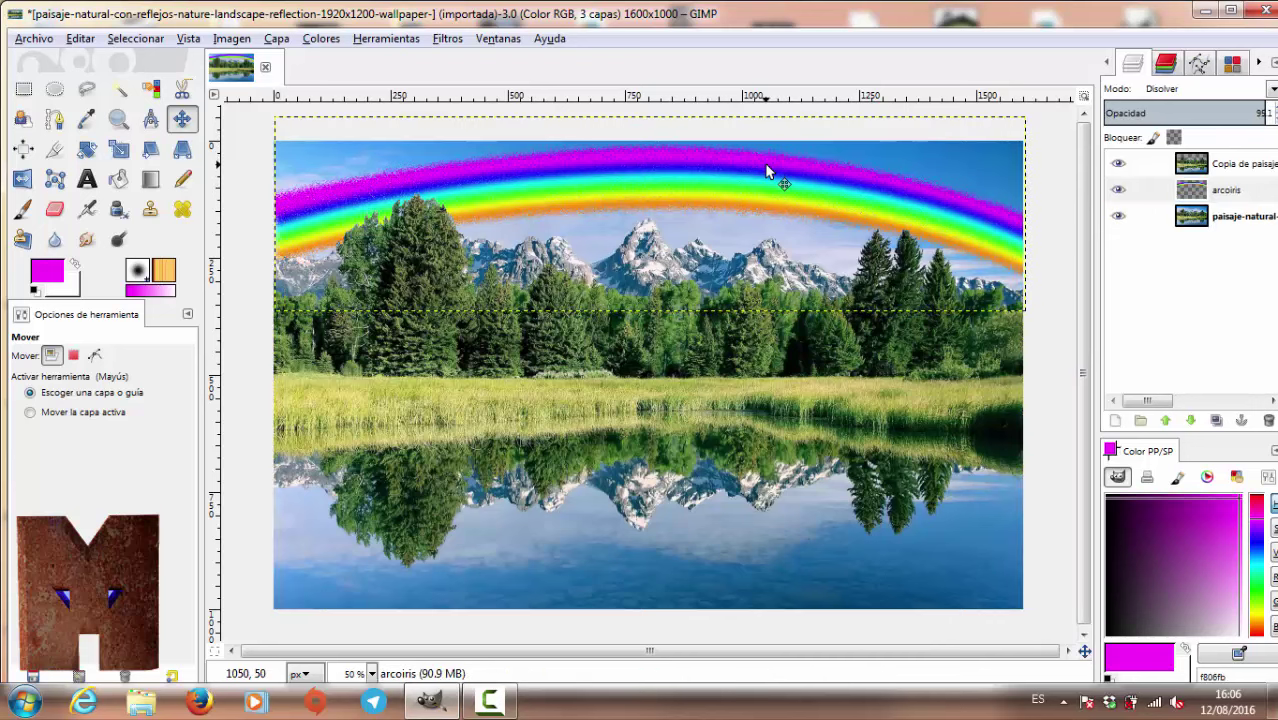